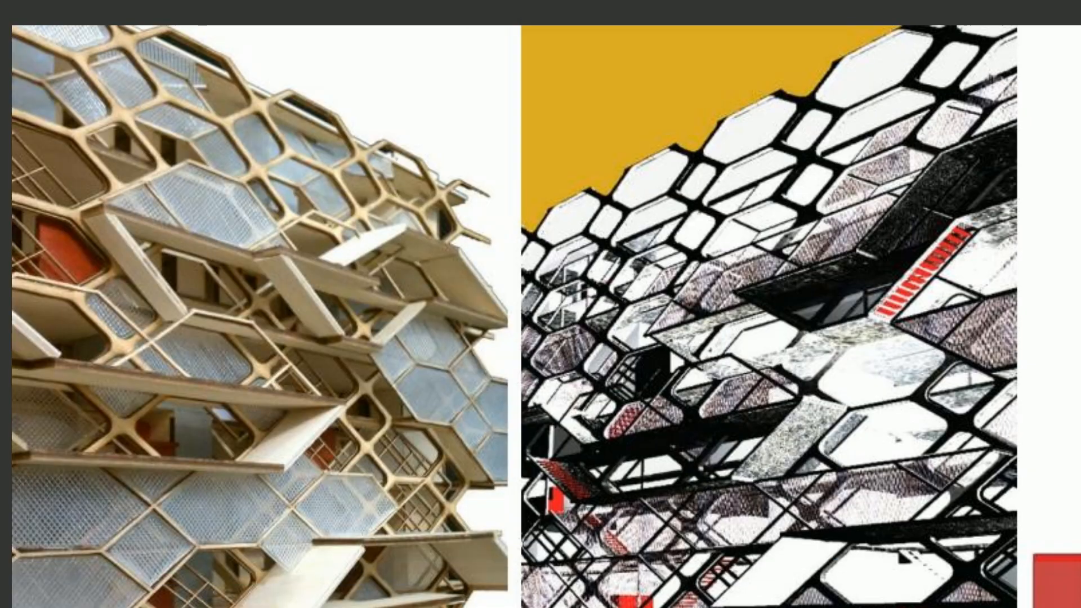
Leave the full-screen reference image and turn off the preview of all existing components in the Grasshopper definition
mouse_move(709, 262)
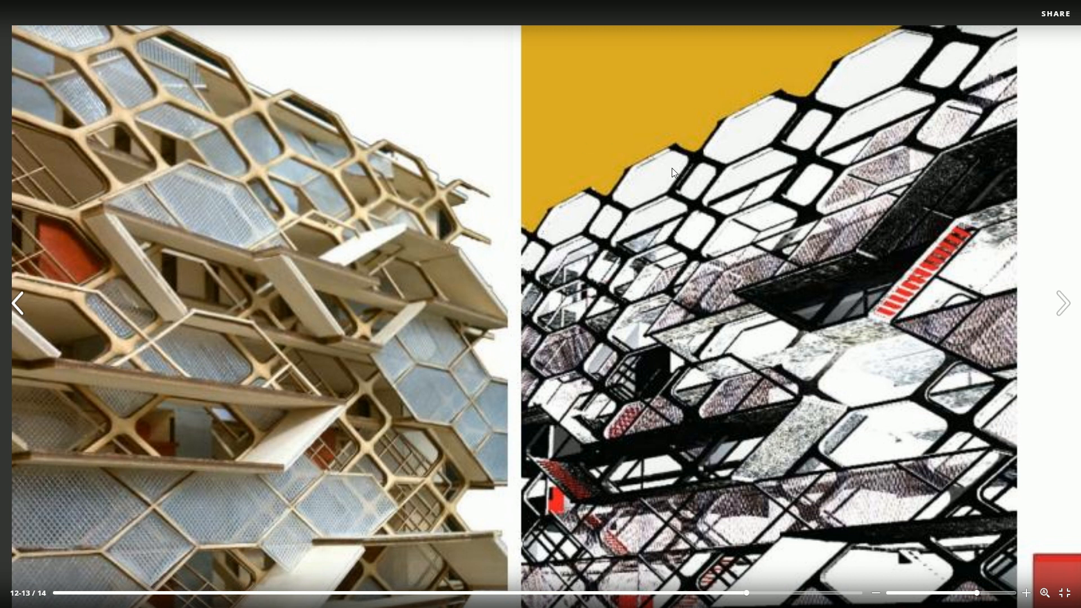
key("Escape")
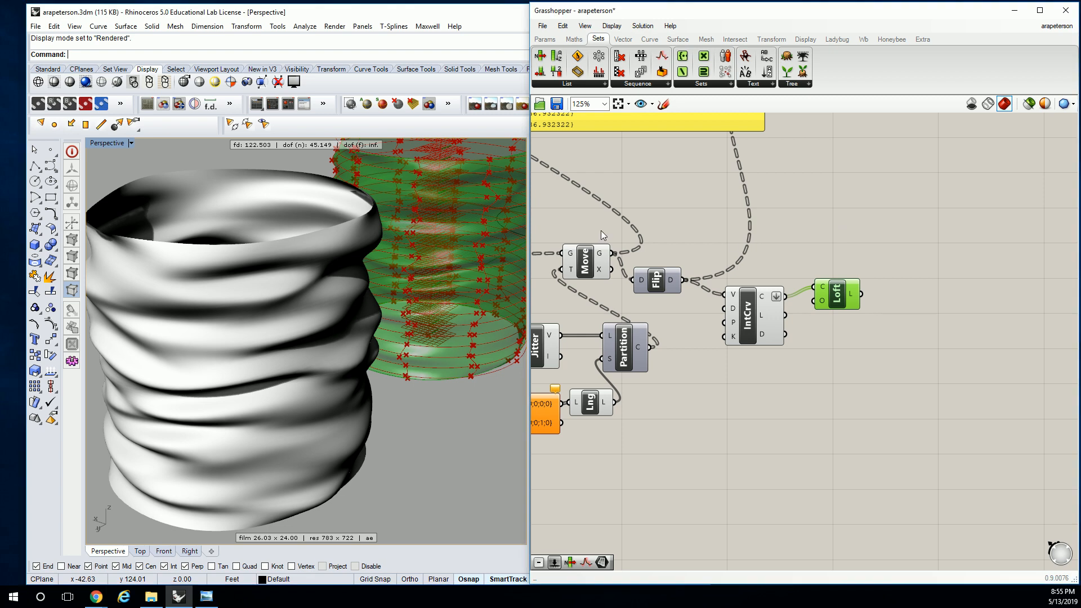
scroll(715, 240, "down", 10)
left_click_drag(796, 138, 609, 325)
middle_click(679, 266)
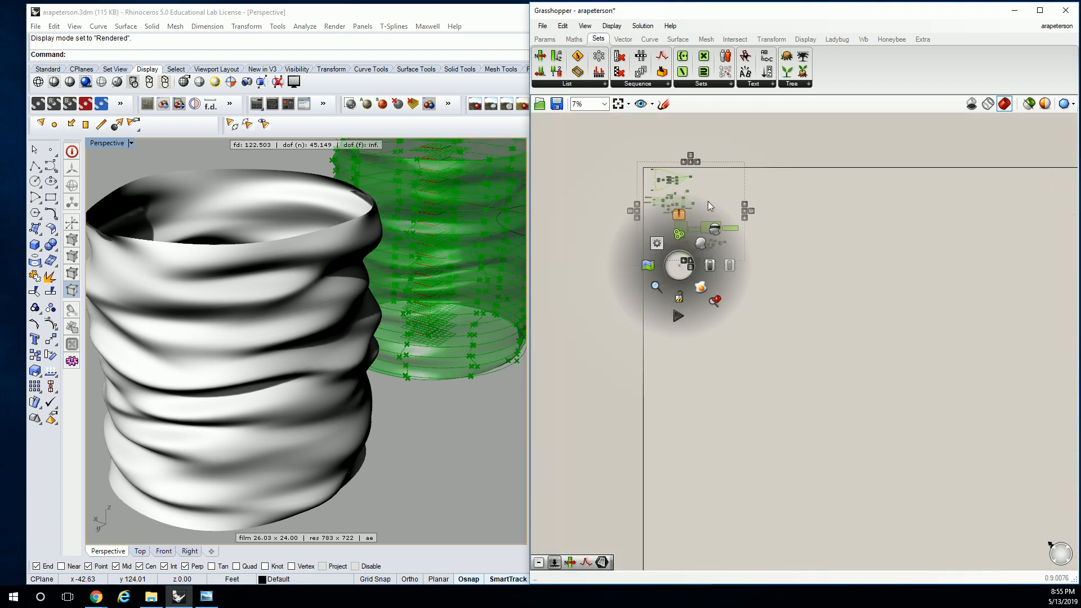
left_click(715, 229)
Delete the rippled vase surface from the Rhino model
left_click(333, 252)
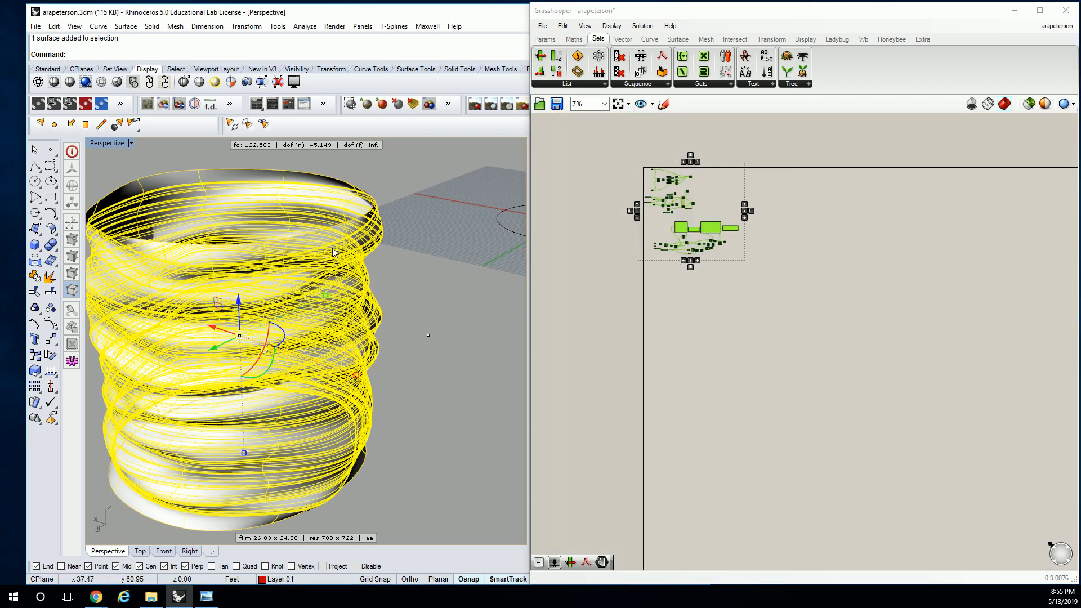
key("Delete")
scroll(361, 253, "down", 5)
right_click_drag(390, 249, 306, 341)
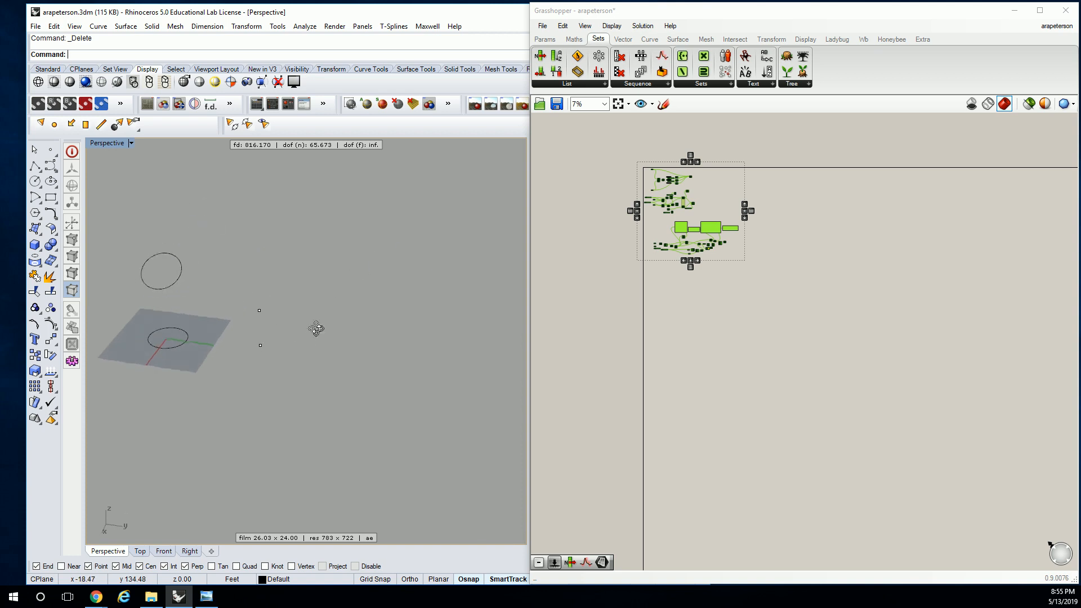
right_click_drag(376, 317, 292, 308, "shift")
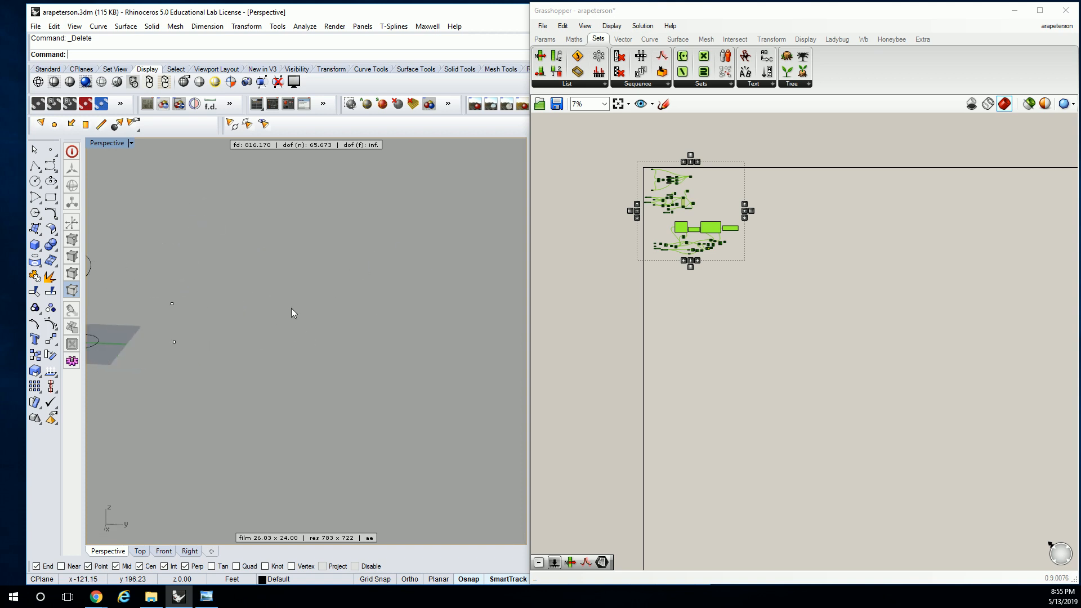
Draw a corner-to-corner rectangle in the Front view, beside the existing circles
double_click(97, 145)
scroll(229, 309, "down", 2)
scroll(200, 394, "down", 20)
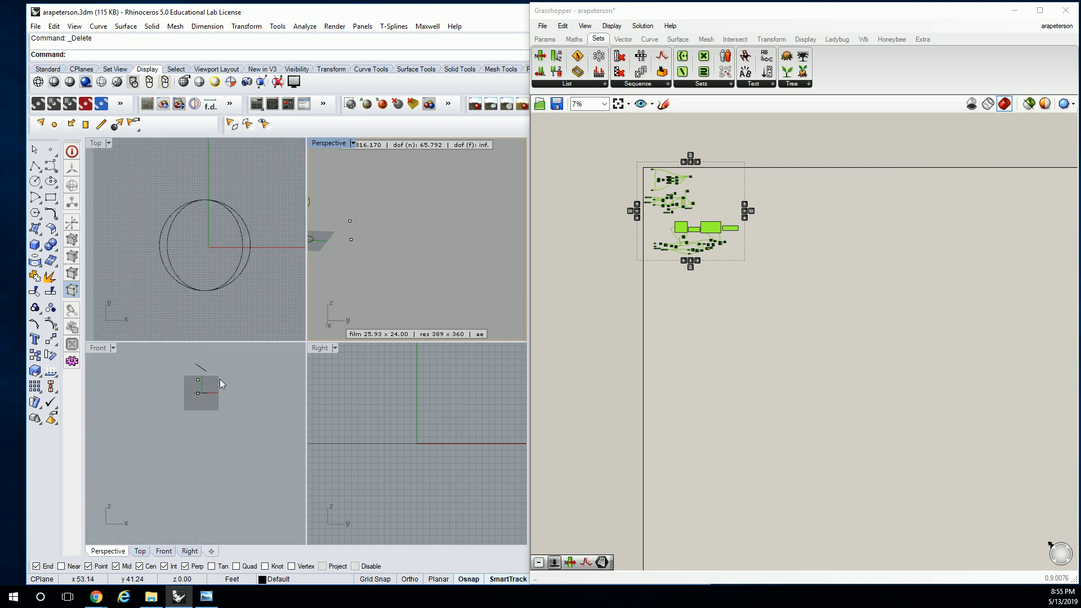
right_click_drag(218, 380, 158, 412)
scroll(158, 411, "up", 4)
scroll(158, 407, "up", 6)
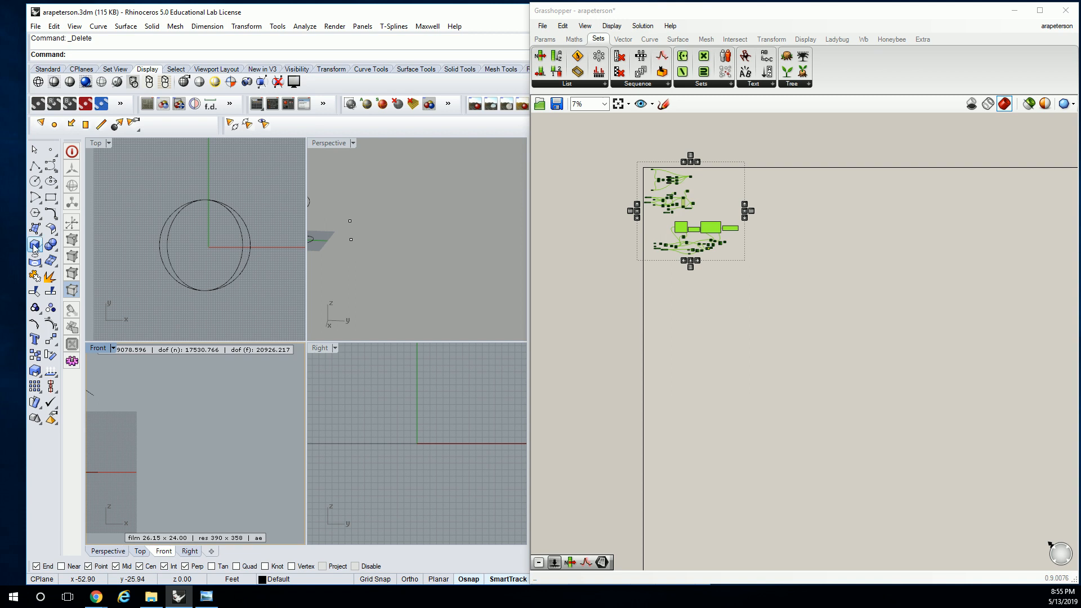
left_click(50, 197)
left_click(164, 447)
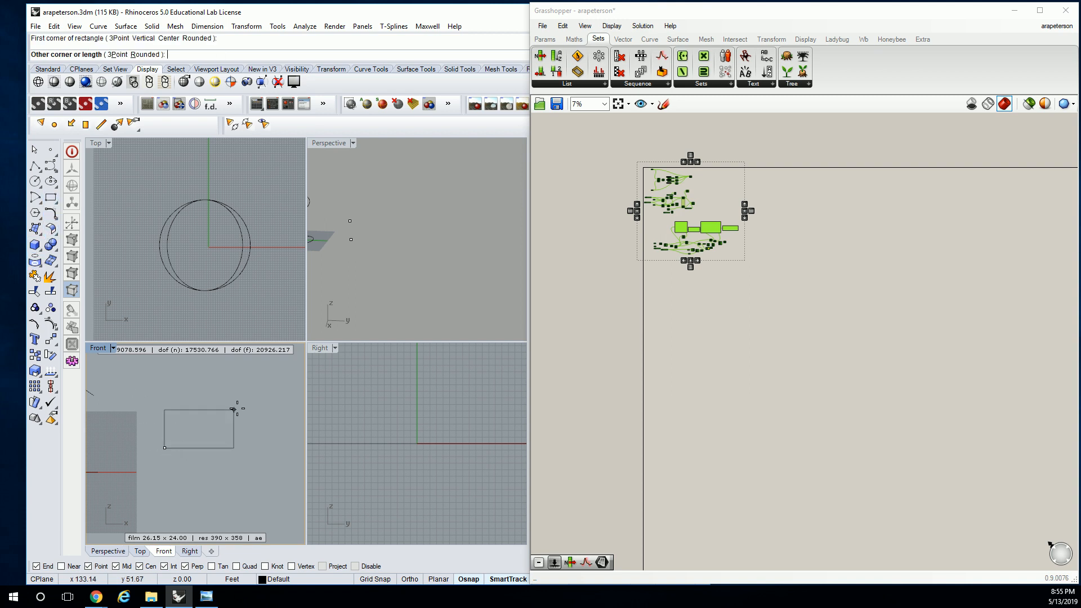
left_click(278, 376)
Add a Curve parameter on an empty part of the canvas and reference the new rectangle in it
right_click_drag(250, 413, 243, 401)
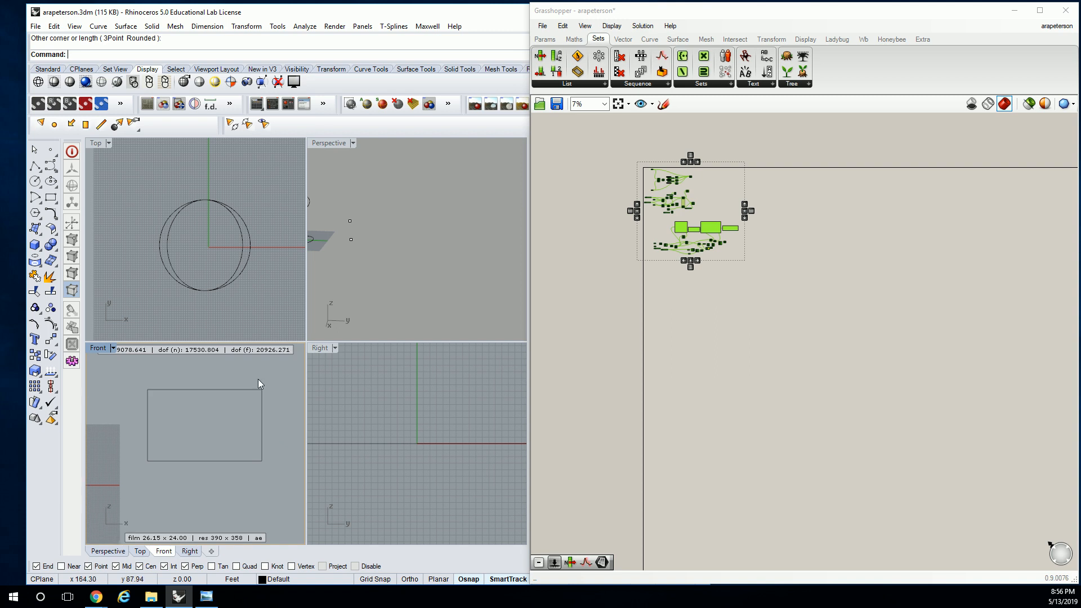
left_click_drag(241, 364, 184, 403)
scroll(185, 404, "up", 3)
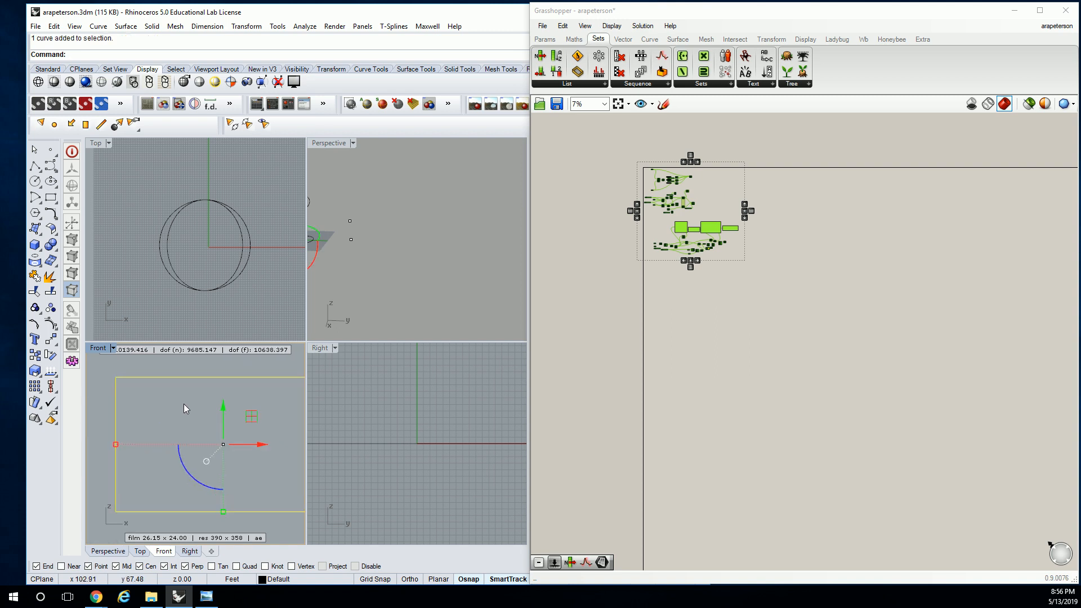
scroll(589, 285, "up", 6)
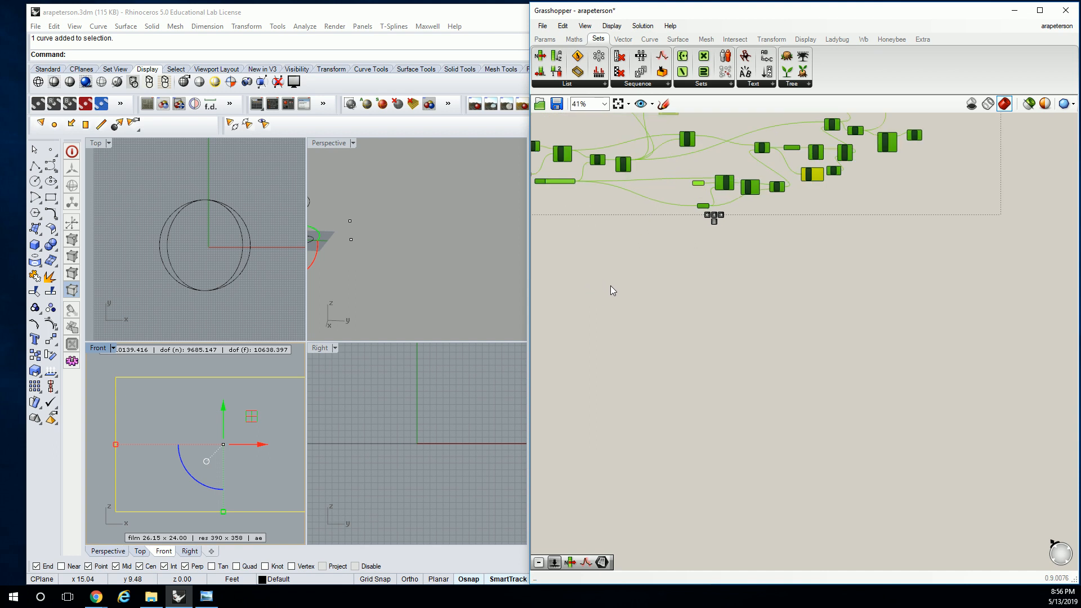
scroll(726, 241, "up", 3)
left_click(545, 39)
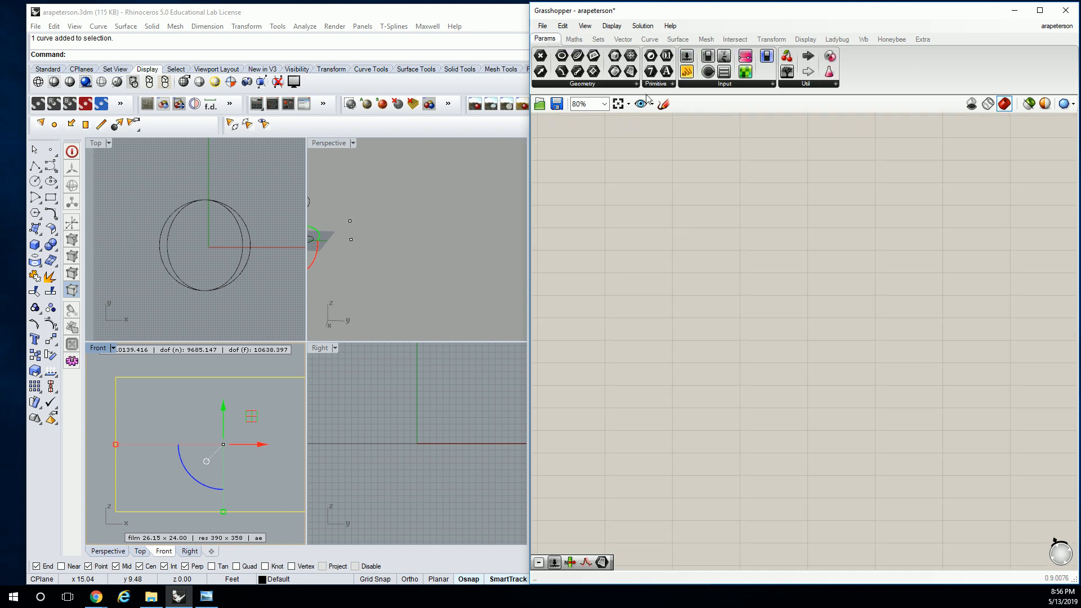
left_click_drag(631, 72, 653, 240)
right_click(654, 241)
left_click(696, 419)
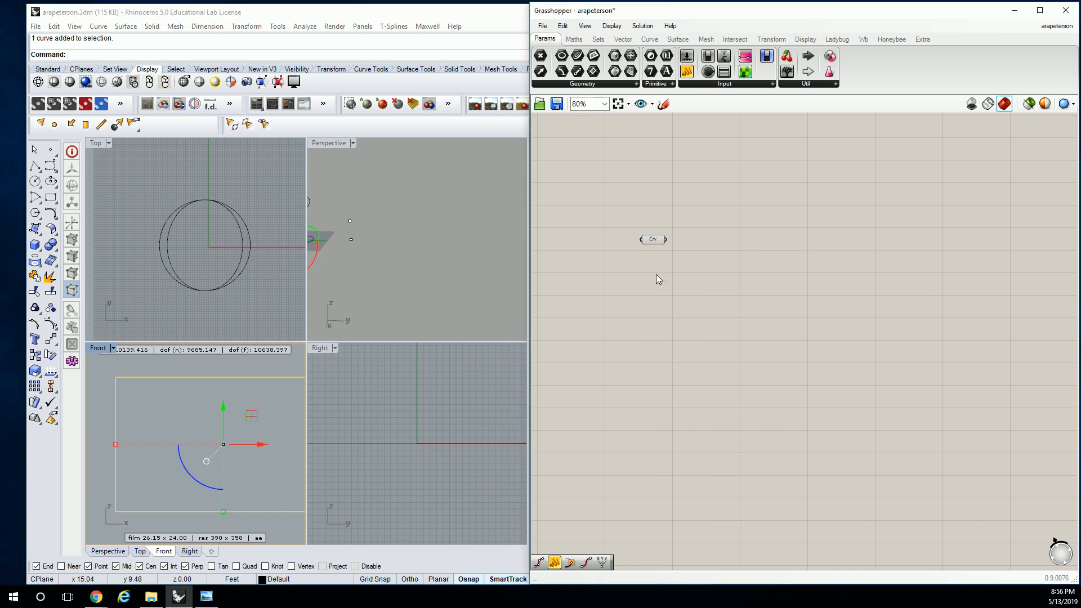
Add a Surface parameter and feed it from the Curve parameter
left_click_drag(629, 71, 695, 242)
left_click(607, 241)
scroll(692, 241, "up", 3)
left_click(687, 250)
left_click_drag(688, 249, 693, 247)
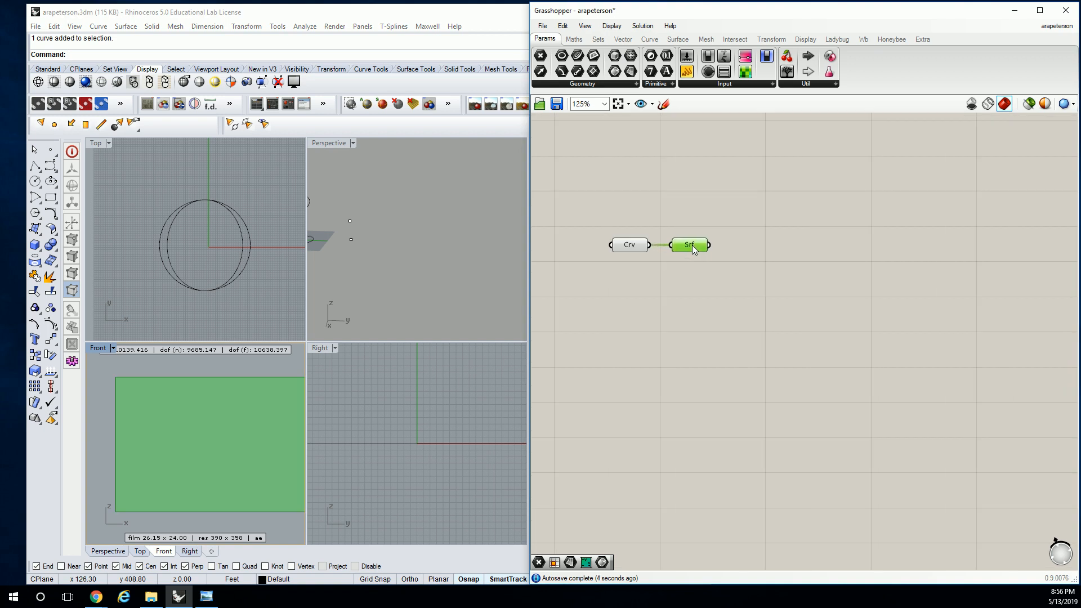
left_click(732, 241)
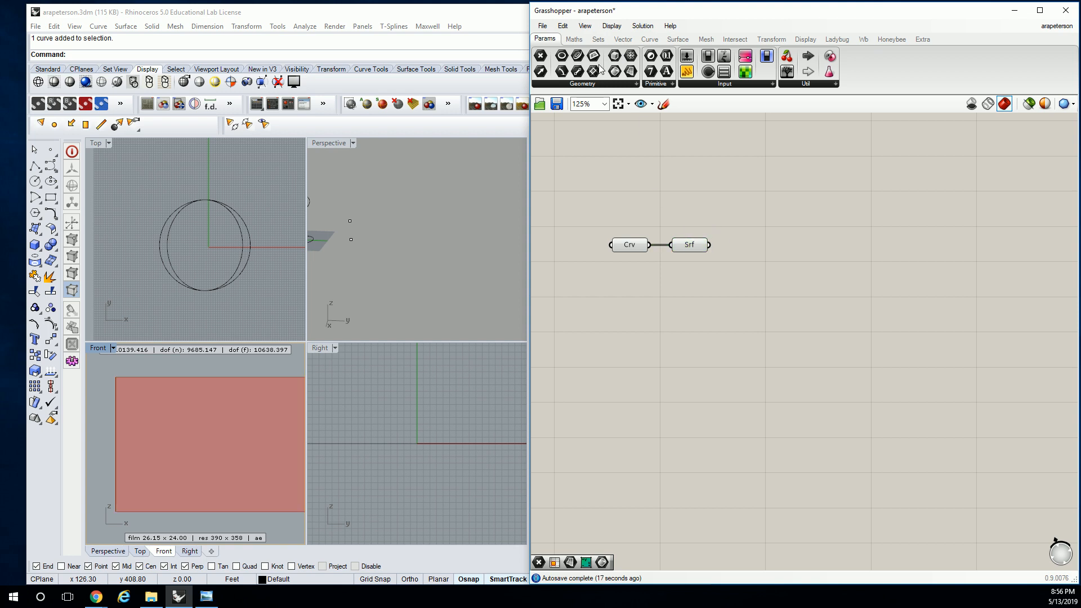
Place a Divide Domain² component and an Isotrim (SubSrf) component beside the Surface parameter
left_click(573, 39)
left_click(554, 84)
left_click_drag(574, 311, 745, 314)
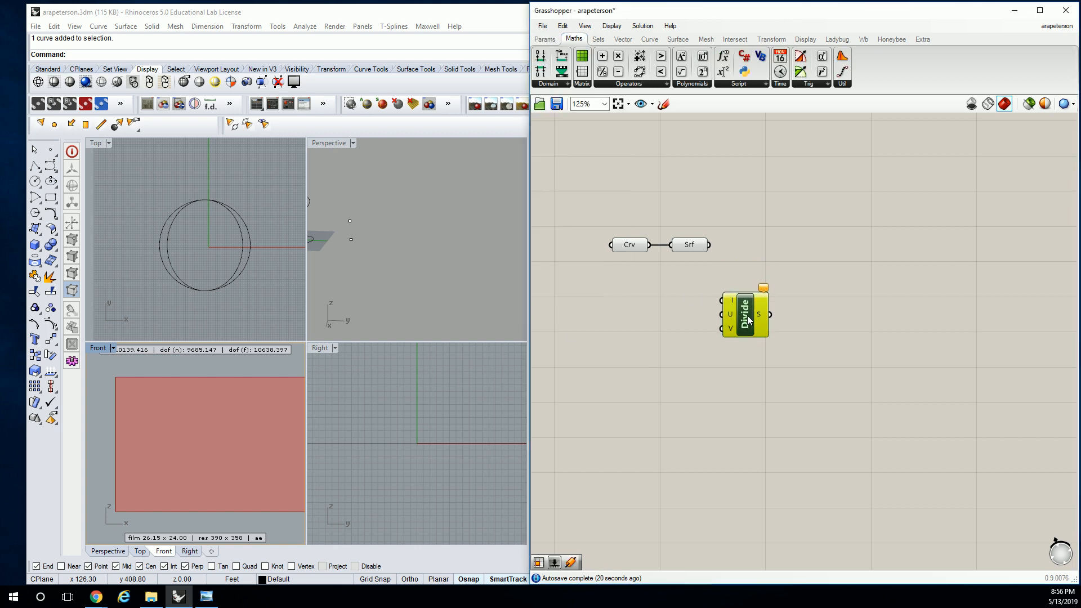
left_click(678, 39)
left_click(778, 84)
left_click_drag(773, 153, 824, 253)
Wire the surface into SubSrf and the Divide domain input, and feed the Divide segments into SubSrf's domain
left_click_drag(709, 246, 800, 244)
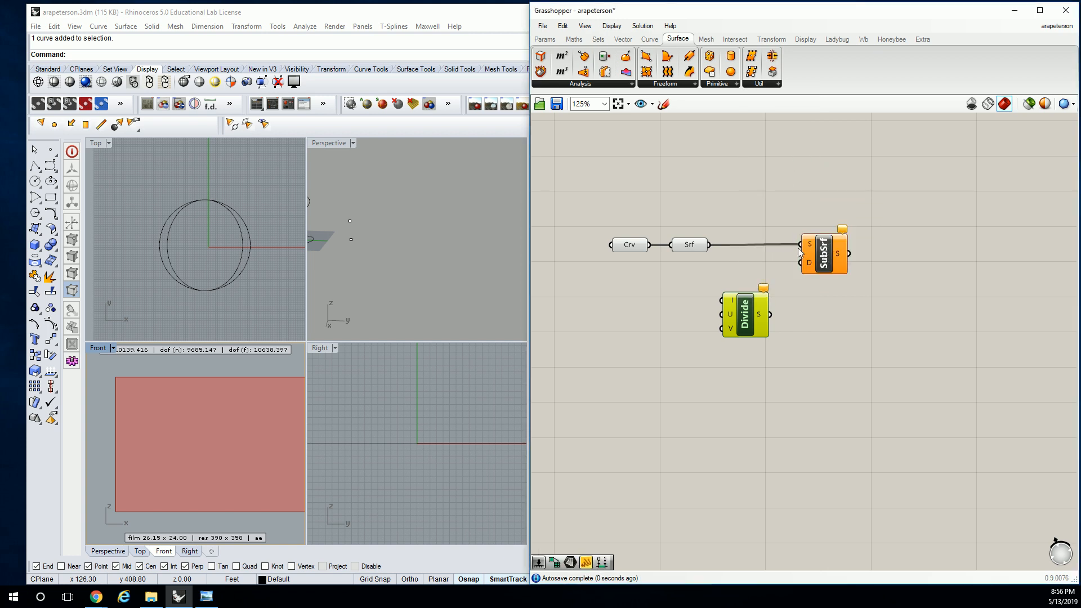
left_click_drag(770, 314, 801, 263)
left_click_drag(716, 266, 722, 300)
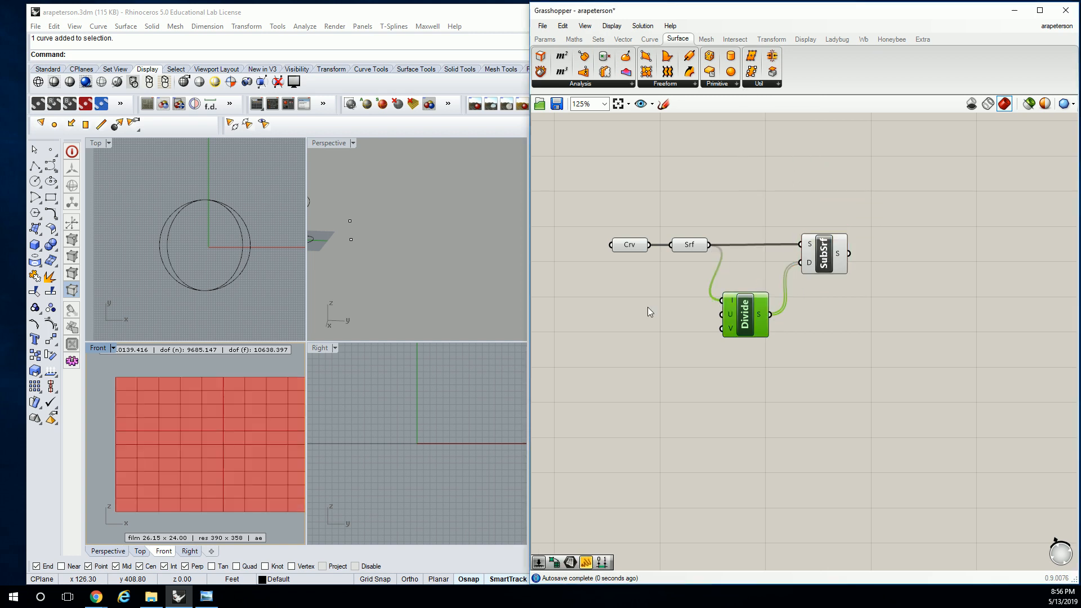
Connect U Count and V Count sliders to the Divide component and set them to 5 and 7
double_click(624, 307)
type("0<15")
key("Return")
left_click_drag(624, 310, 630, 336, "alt")
left_click_drag(681, 310, 722, 329)
left_click_drag(612, 310, 634, 310)
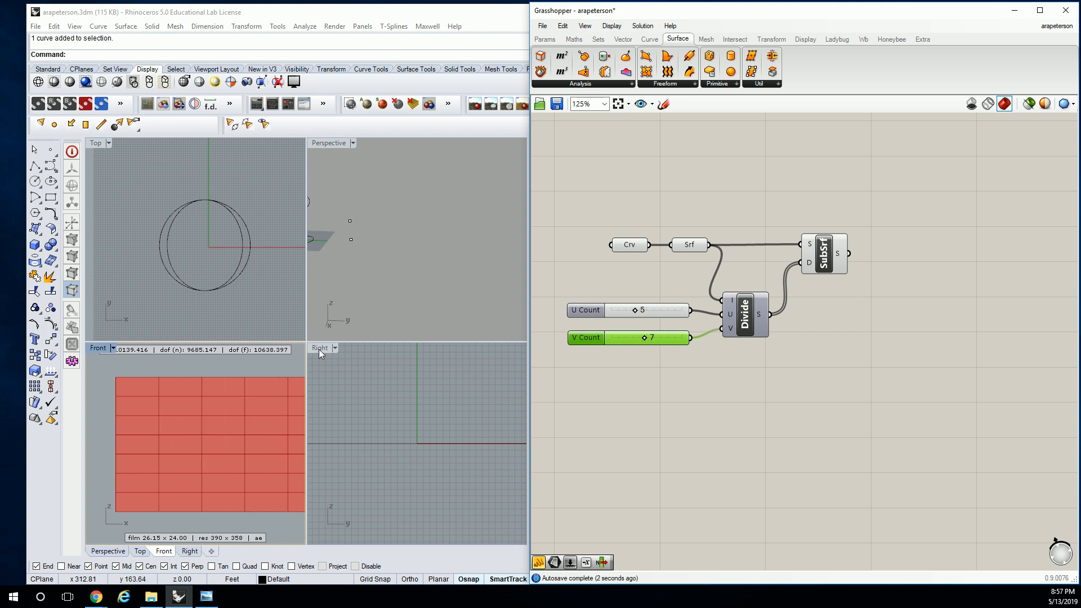
Maximize the Perspective view and move the rectangle sideways along its horizontal axis, away from the circles
left_click(326, 145)
double_click(325, 146)
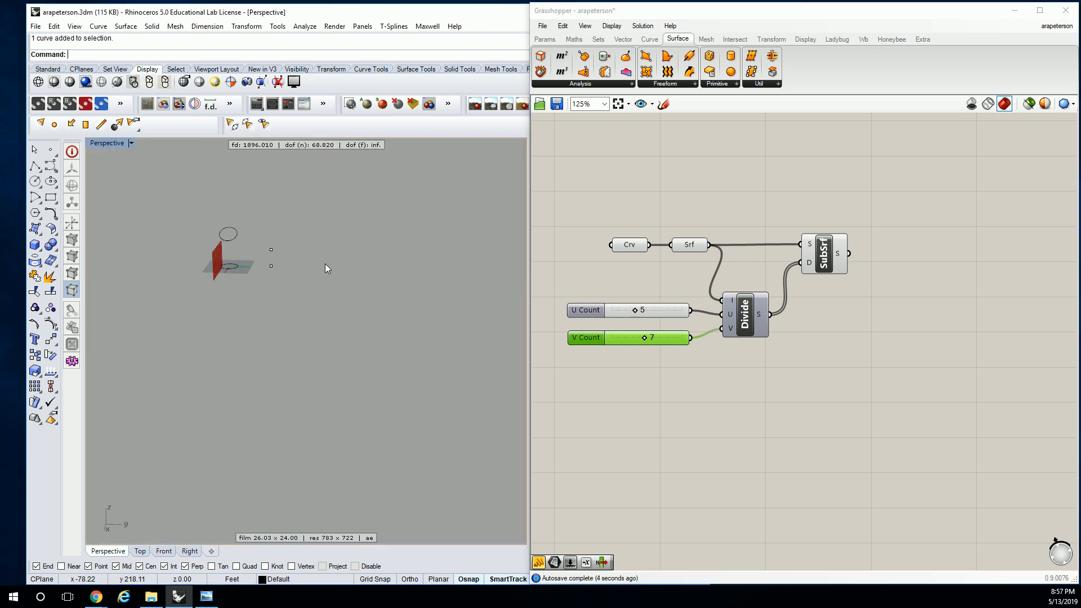
scroll(299, 323, "up", 3)
scroll(300, 324, "up", 4)
right_click_drag(299, 323, 217, 319)
left_click(267, 239)
left_click_drag(248, 315, 360, 316)
Turn off the preview of the curve, surface, sliders and Divide, leaving only SubSrf previewed
left_click(956, 283)
left_click_drag(828, 259, 819, 260)
left_click_drag(770, 182, 612, 350)
middle_click(640, 280)
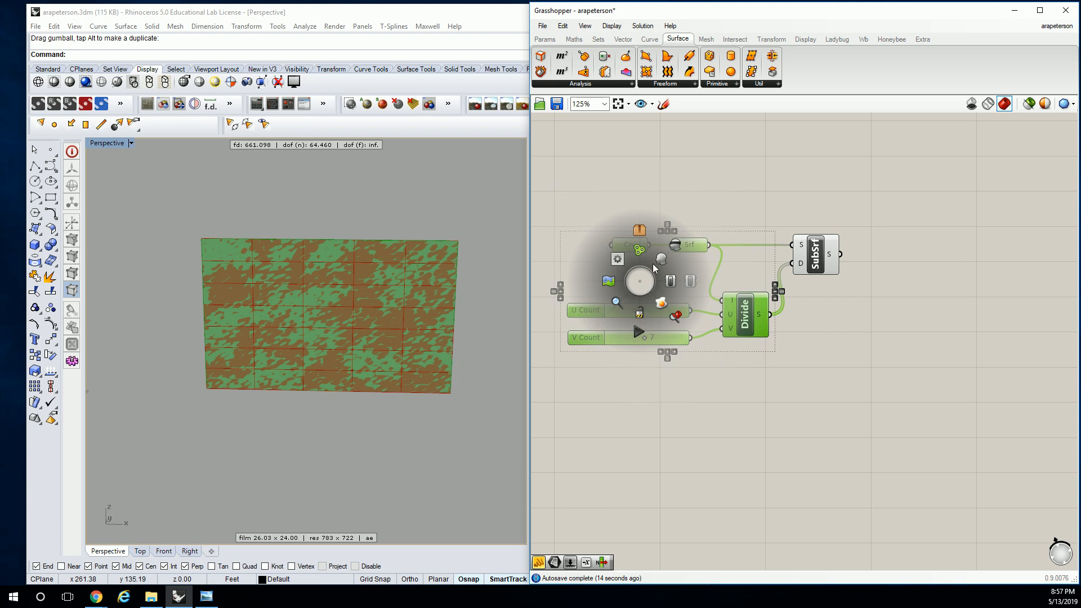
left_click(678, 243)
Hide the source rectangle in the Rhino viewport
left_click(399, 241)
type("hide")
key("Return")
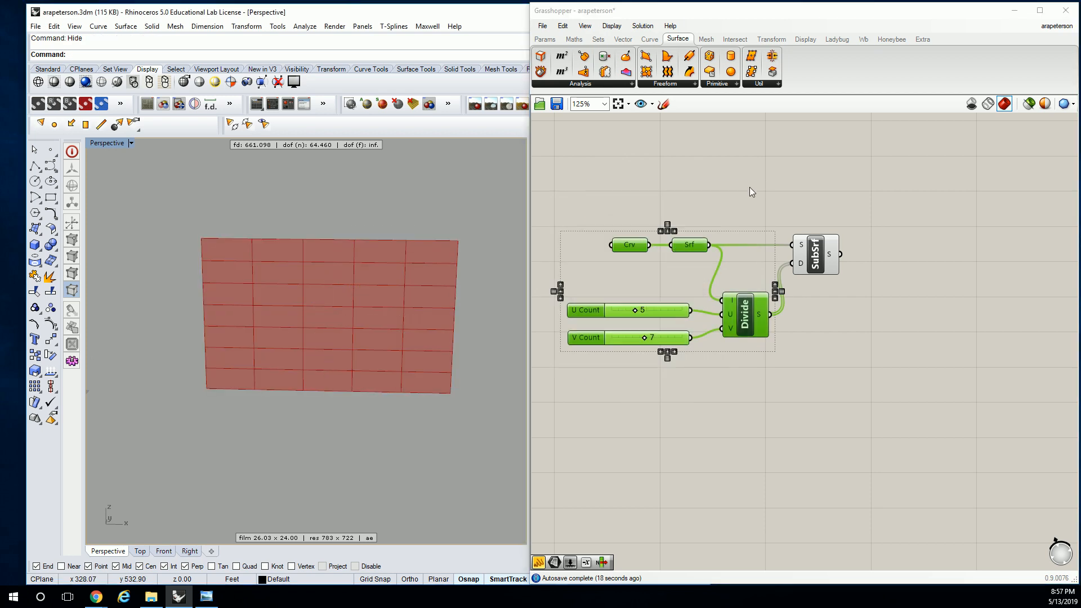
left_click(785, 188)
mouse_move(403, 246)
right_mouse_down()
mouse_move(389, 241)
mouse_move(400, 243)
right_mouse_up()
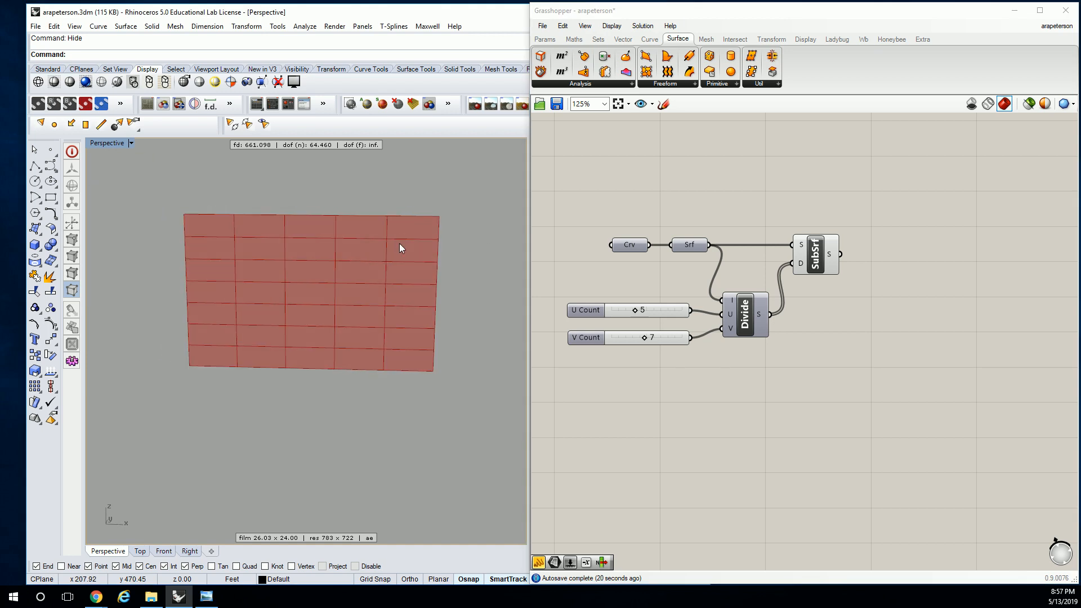
Undo the hiding of the rectangle, select it and zoom the Perspective view to it
key("ctrl+z")
left_click(336, 248)
type("zs")
key("Return")
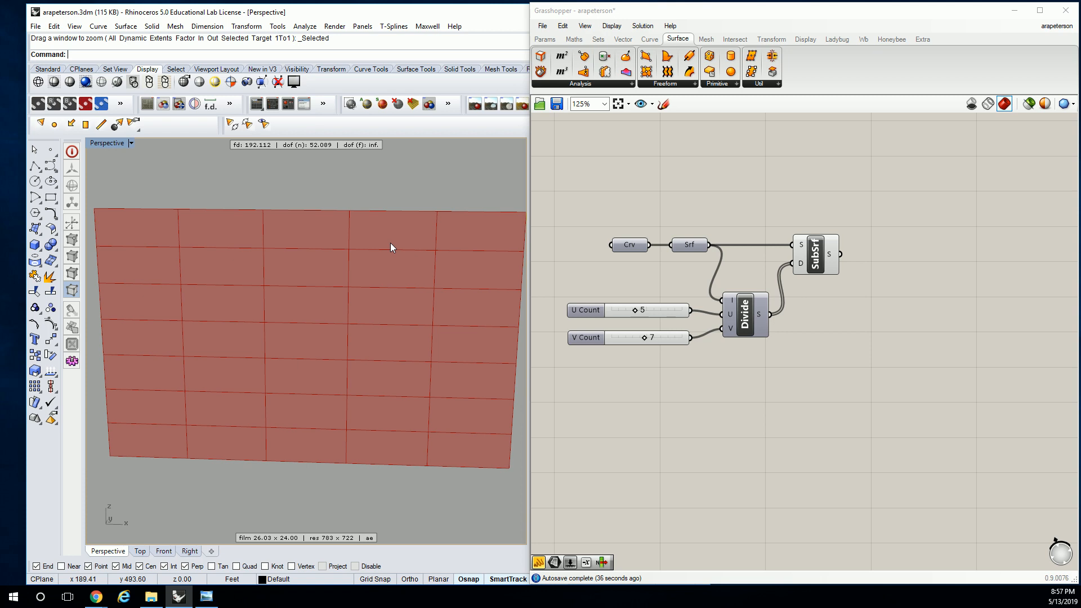
Add a Deconstruct Brep component and feed it the SubSrf output
left_click(827, 258)
left_click(841, 223)
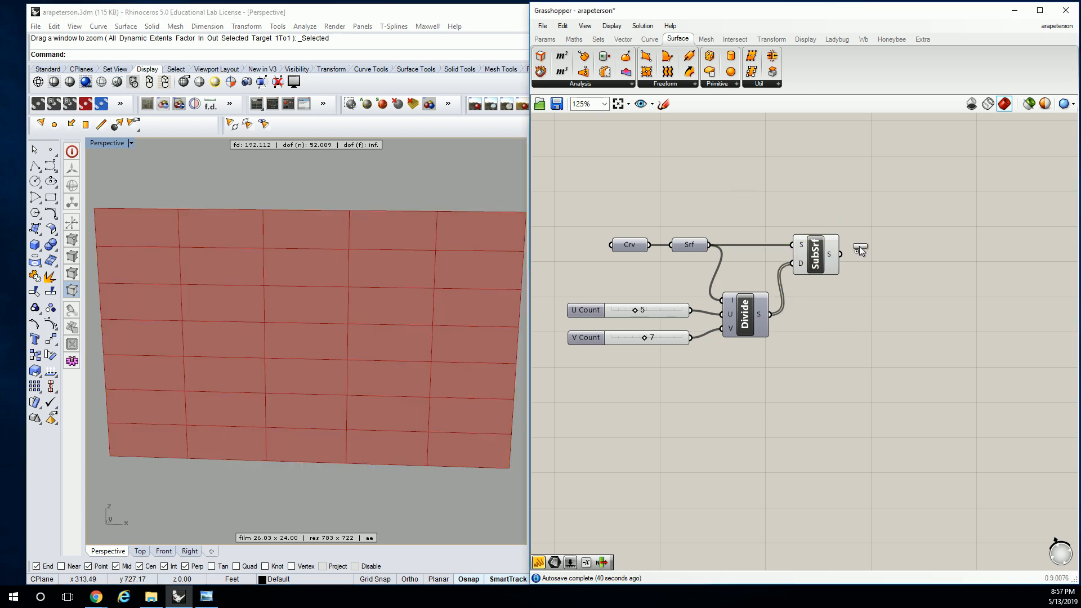
left_click(890, 263)
left_click_drag(841, 255, 868, 263)
right_click_drag(887, 263, 852, 264)
left_click_drag(852, 264, 843, 255)
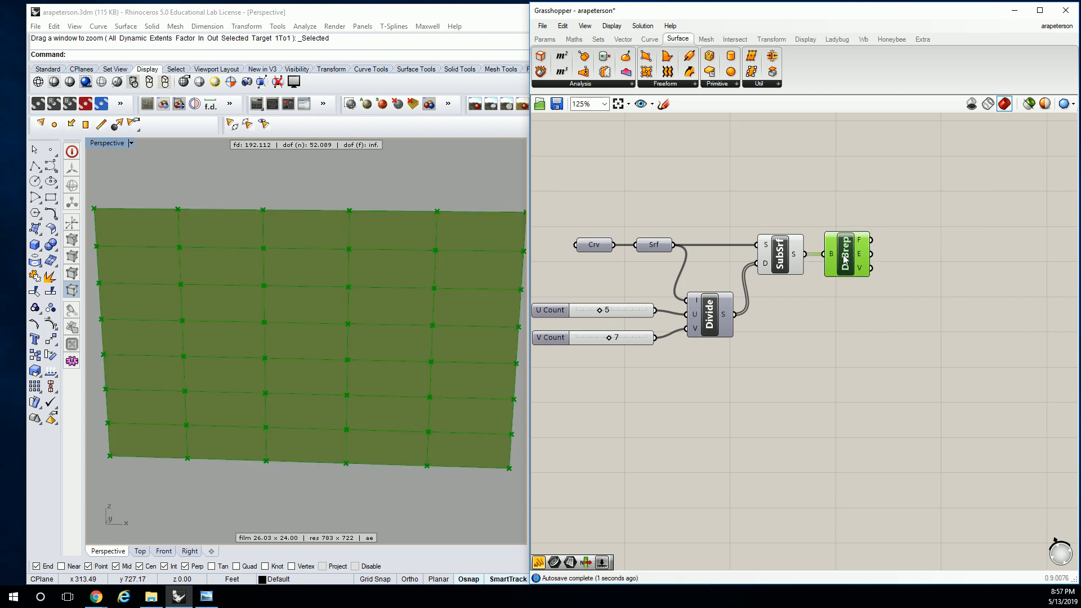
left_click(853, 214)
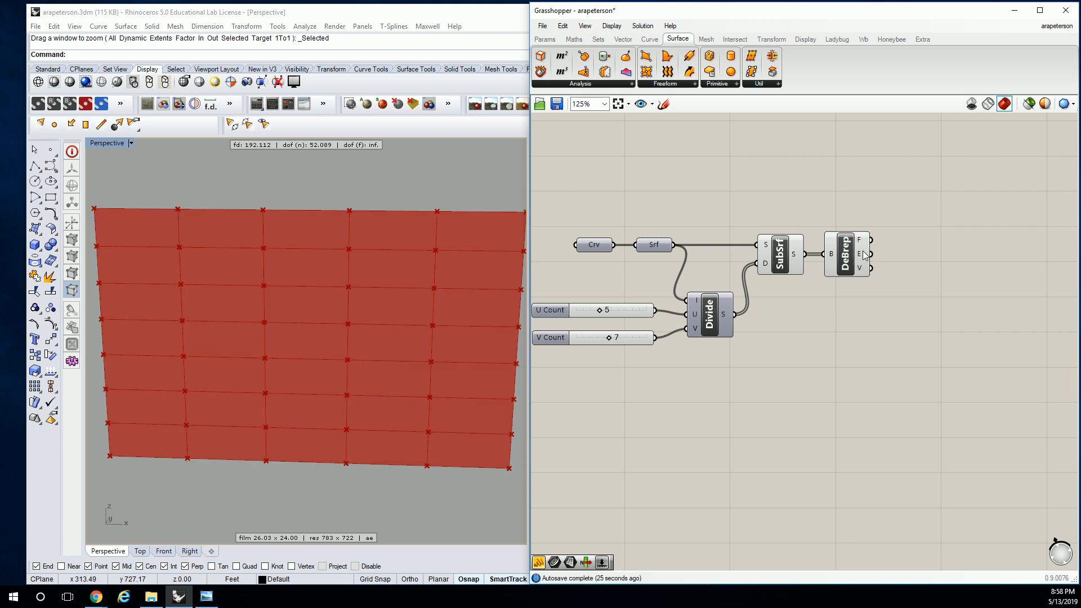
Add two List Item components and connect the DeBrep edges output to both list inputs
mouse_move(865, 255)
left_click(598, 38)
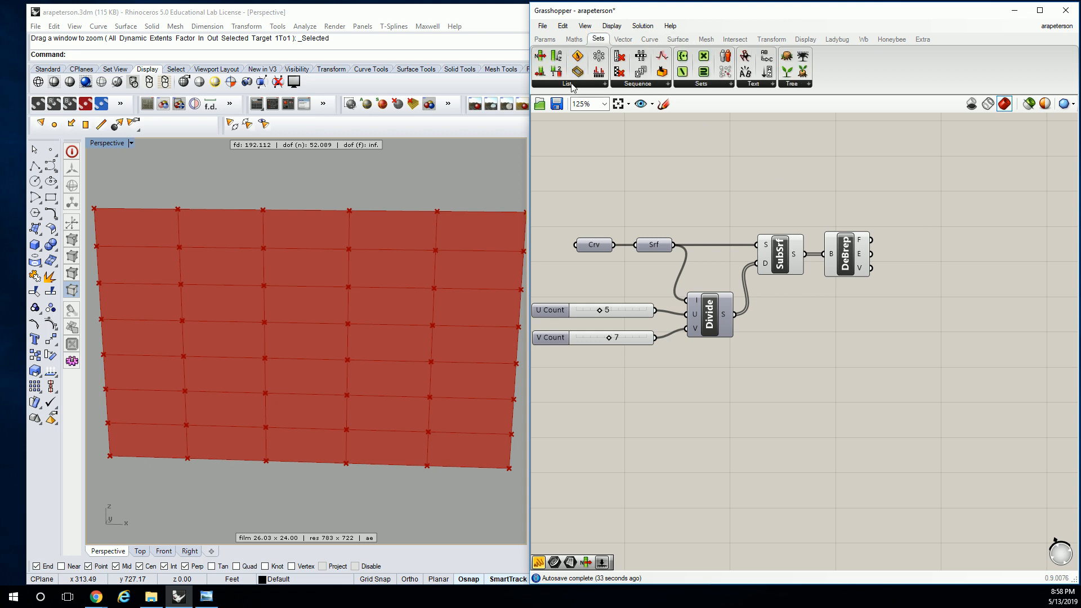
left_click(567, 83)
left_click(566, 120)
left_click(950, 227)
left_click_drag(872, 255, 946, 253)
Set the index of the lower List Item to 2
right_click(943, 260)
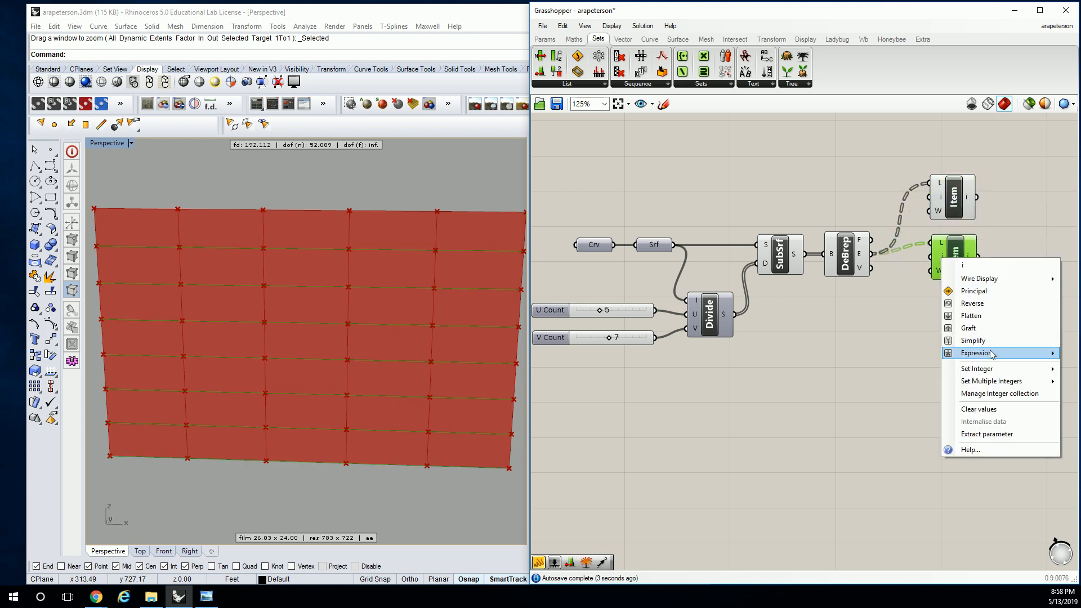
right_click_drag(874, 332, 720, 304)
right_click(791, 234)
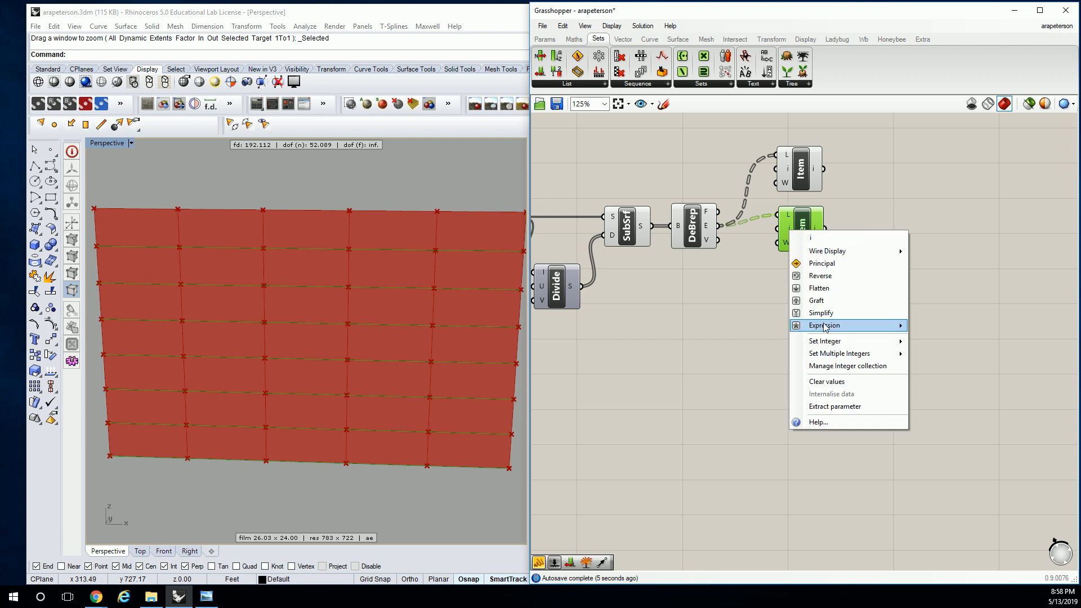
mouse_move(845, 341)
type("2")
left_click(930, 353)
left_click(917, 257)
left_click(802, 231)
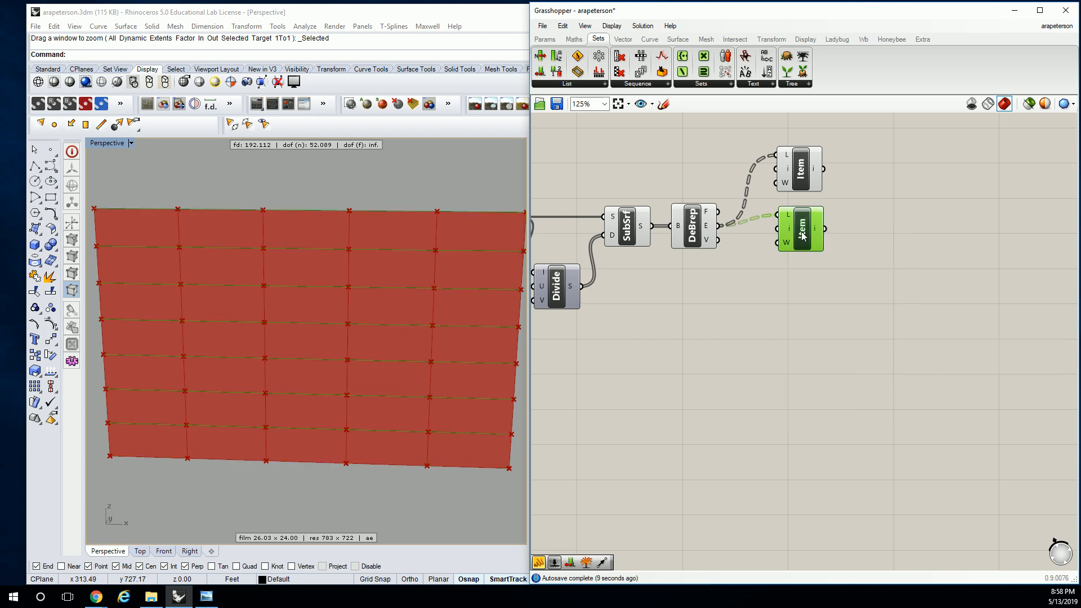
Arrange the two List Item components one above the other, with a clear gap between them
left_click(798, 176)
left_click_drag(801, 186, 798, 137)
left_click(799, 190)
left_click_drag(800, 189, 800, 277)
left_click_drag(794, 138, 794, 187)
left_click(819, 209)
left_click_drag(792, 269, 789, 258)
left_click_drag(790, 181, 790, 200)
left_click(850, 163)
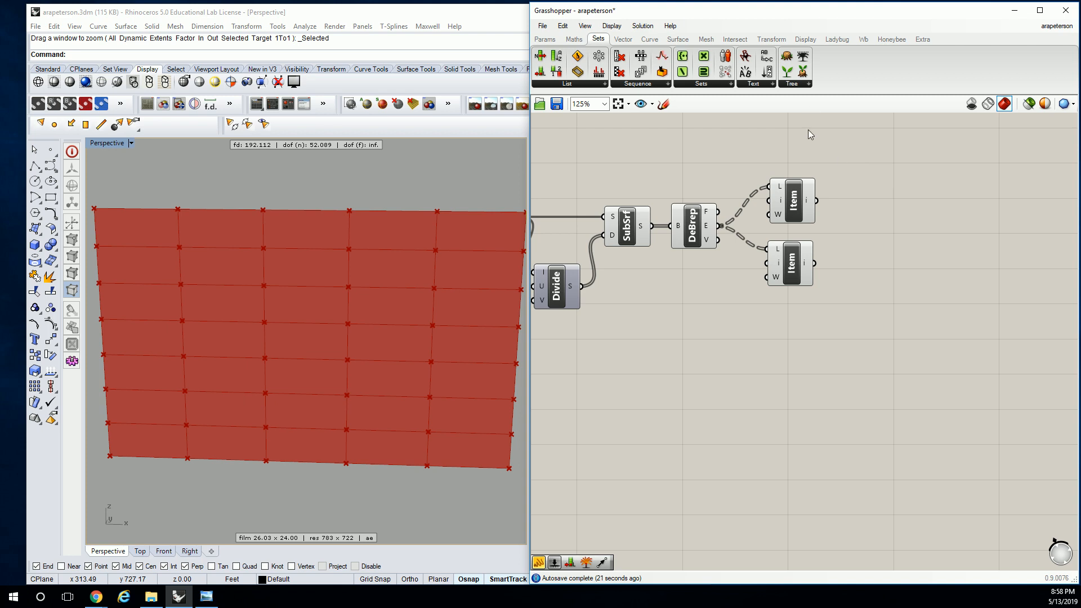
left_click(655, 43)
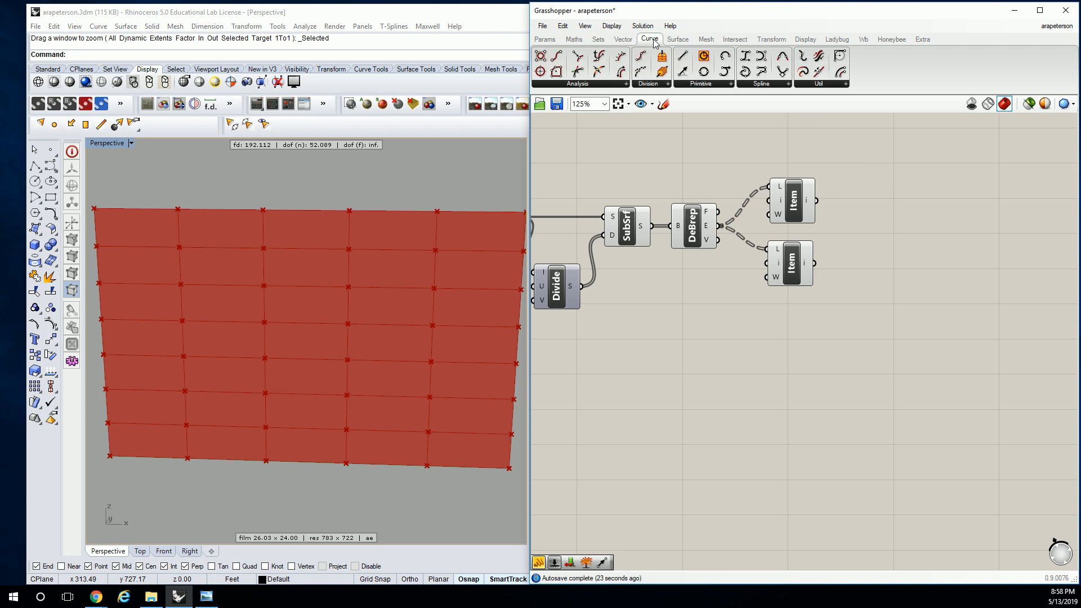
left_click(606, 84)
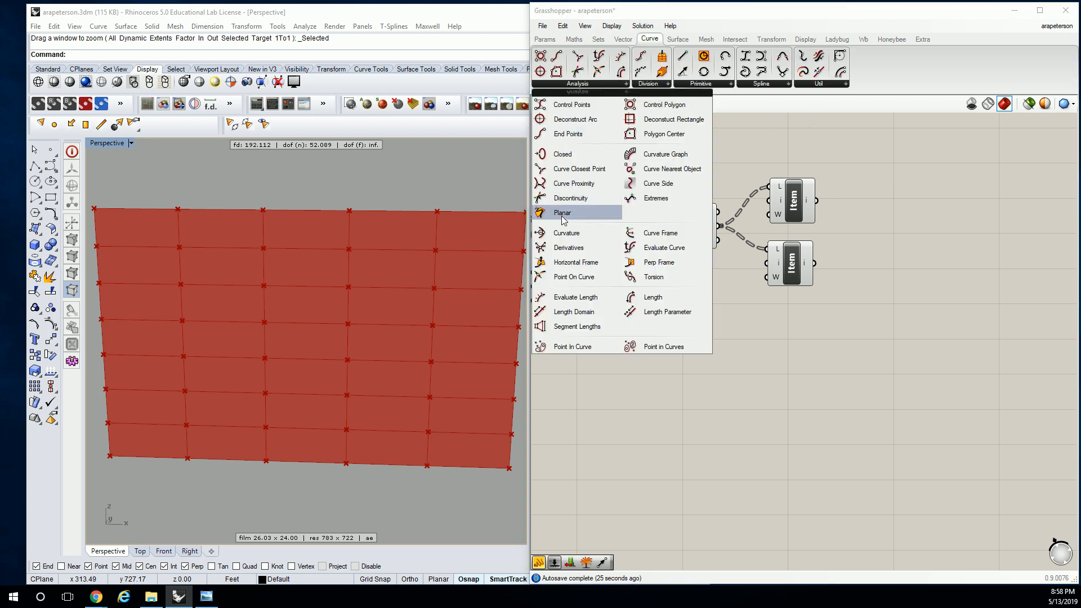
left_click(574, 276)
left_click(842, 217)
left_click_drag(816, 202, 824, 192)
left_click(846, 194)
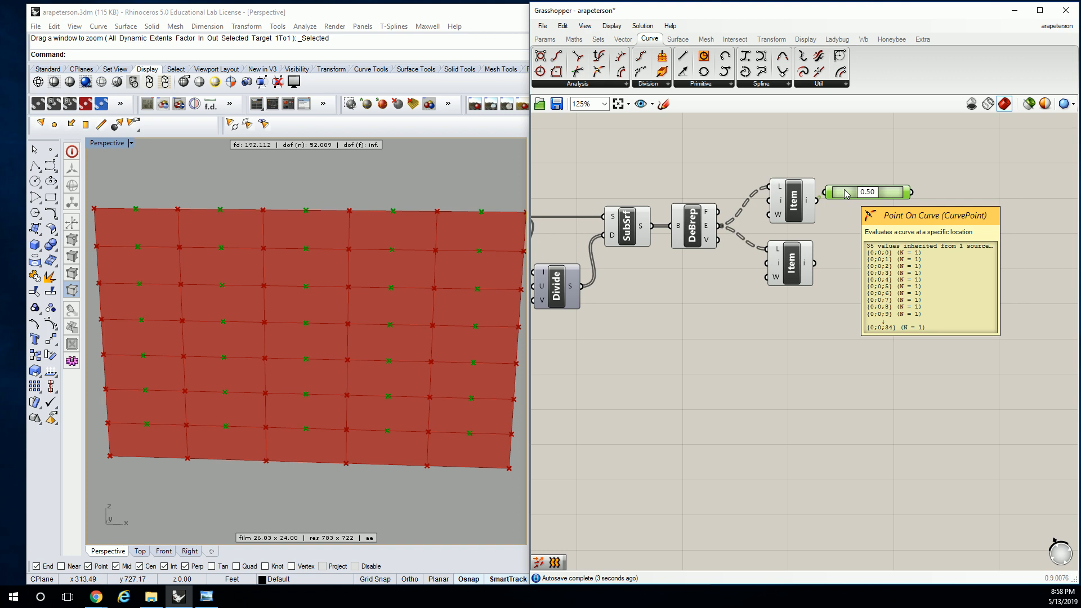
left_click_drag(846, 194, 853, 192)
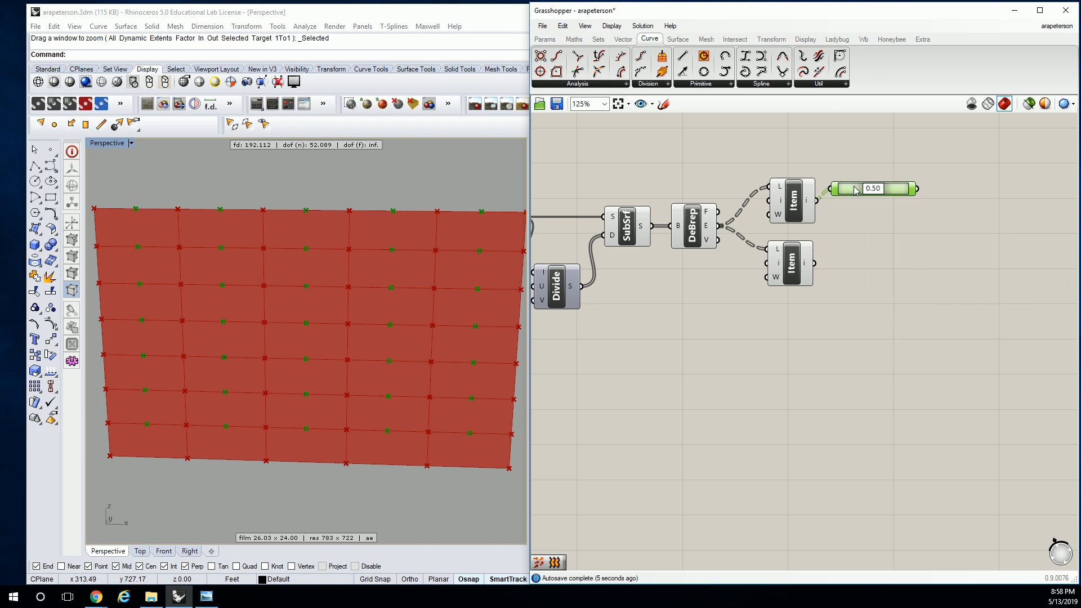
key("Delete")
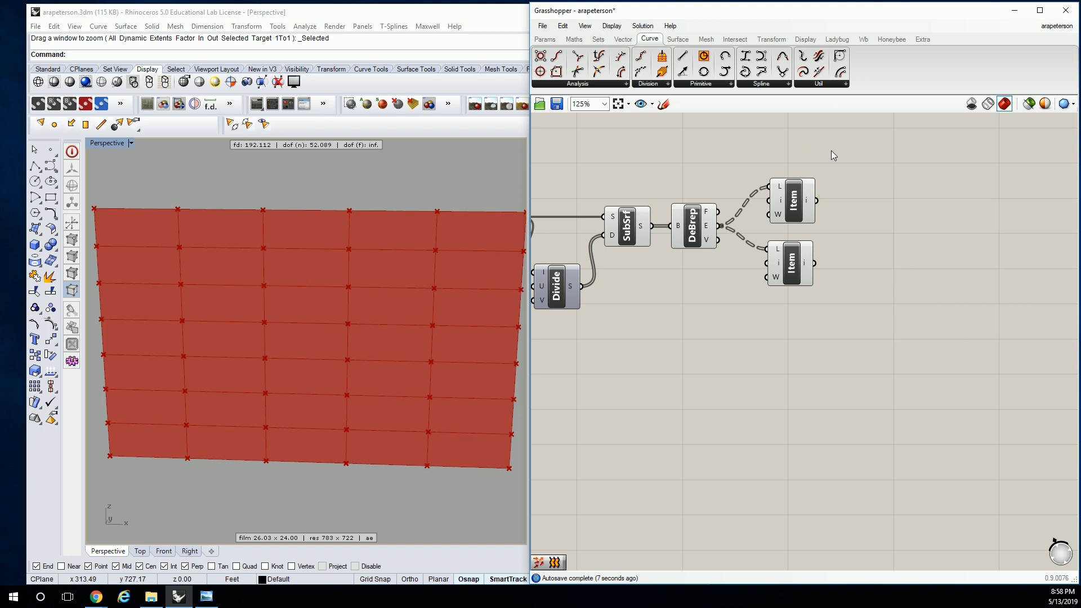
Add an Evaluate Curve component and connect the upper List Item output to its curve input
left_click(614, 84)
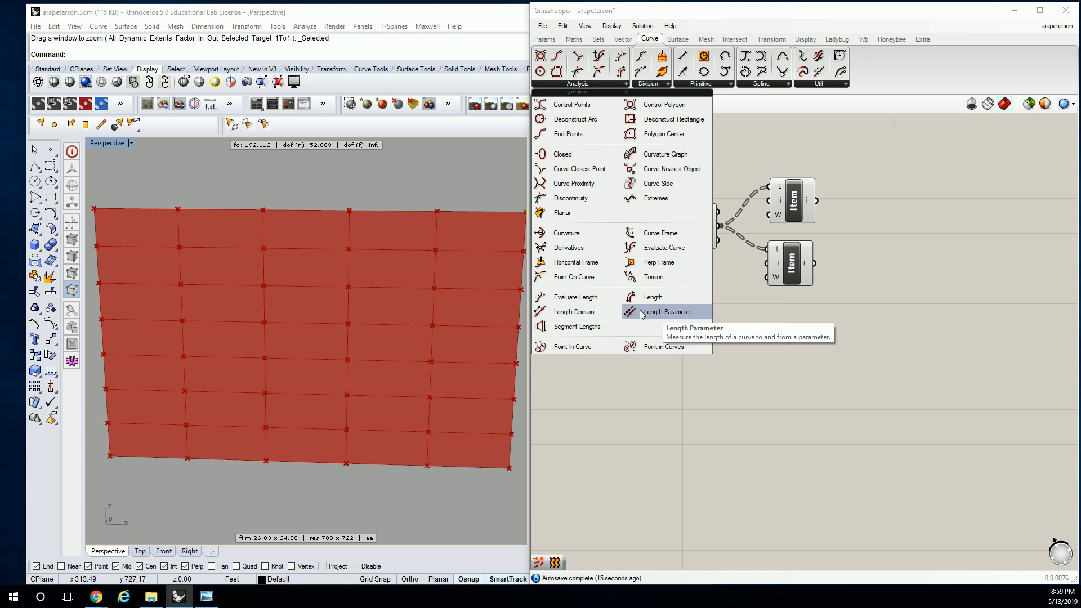
left_click(669, 248)
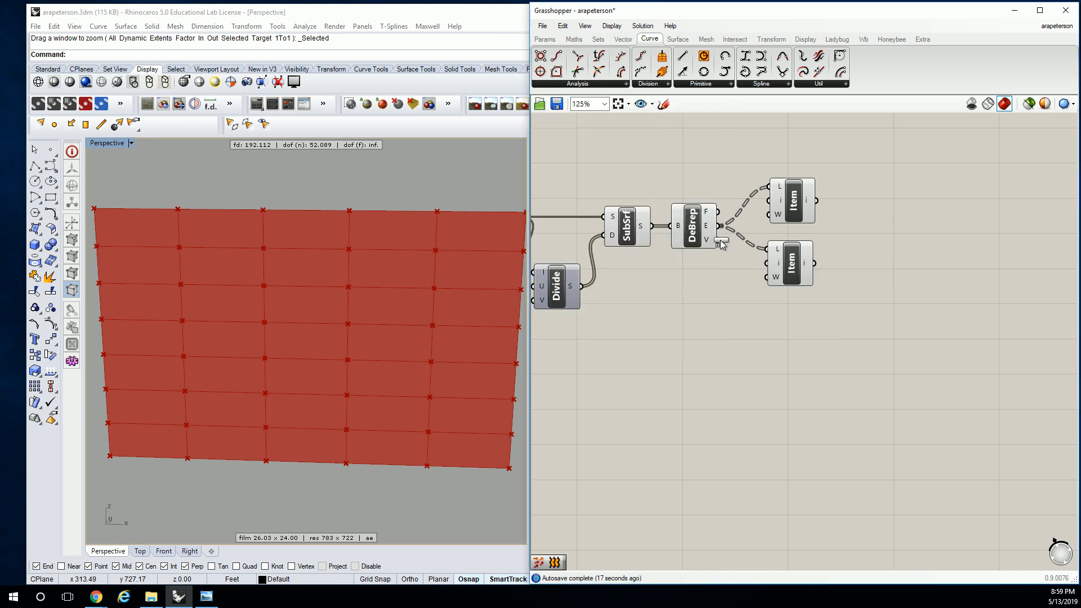
left_click(900, 205)
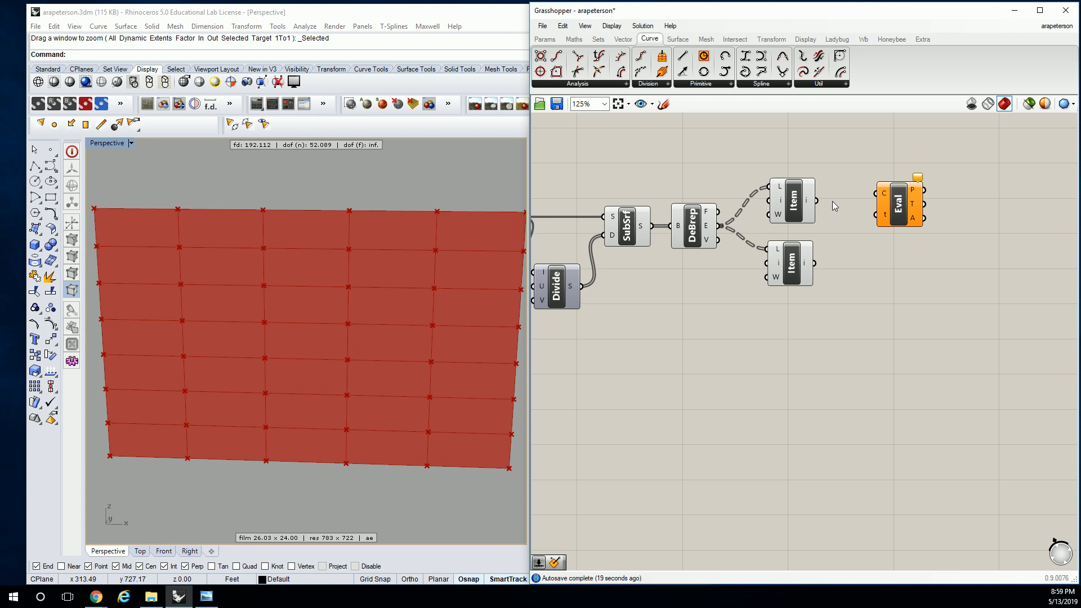
left_click_drag(818, 201, 920, 207)
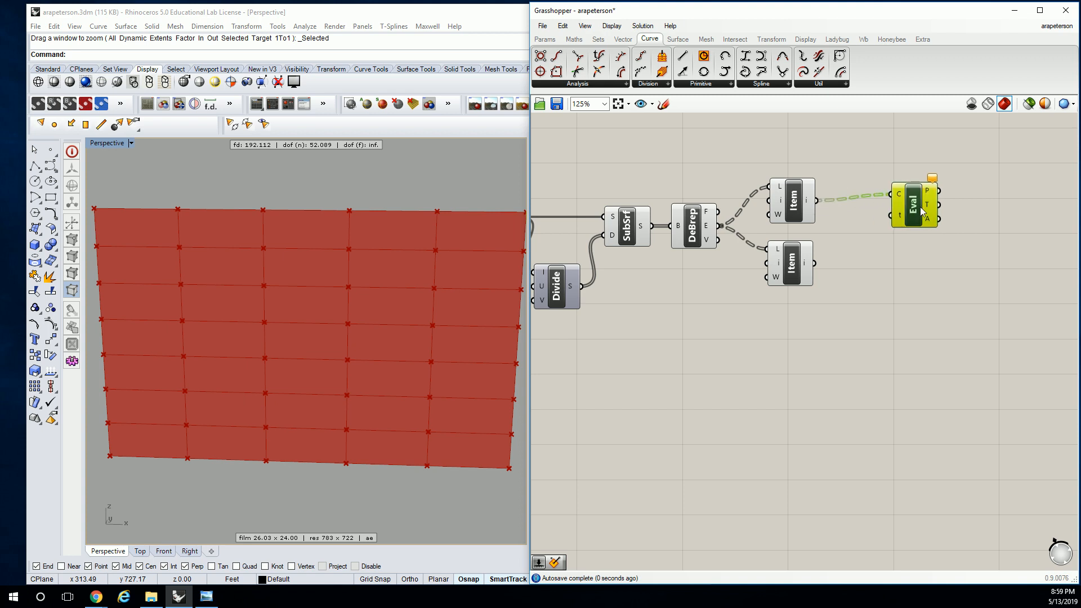
double_click(803, 156)
type("0")
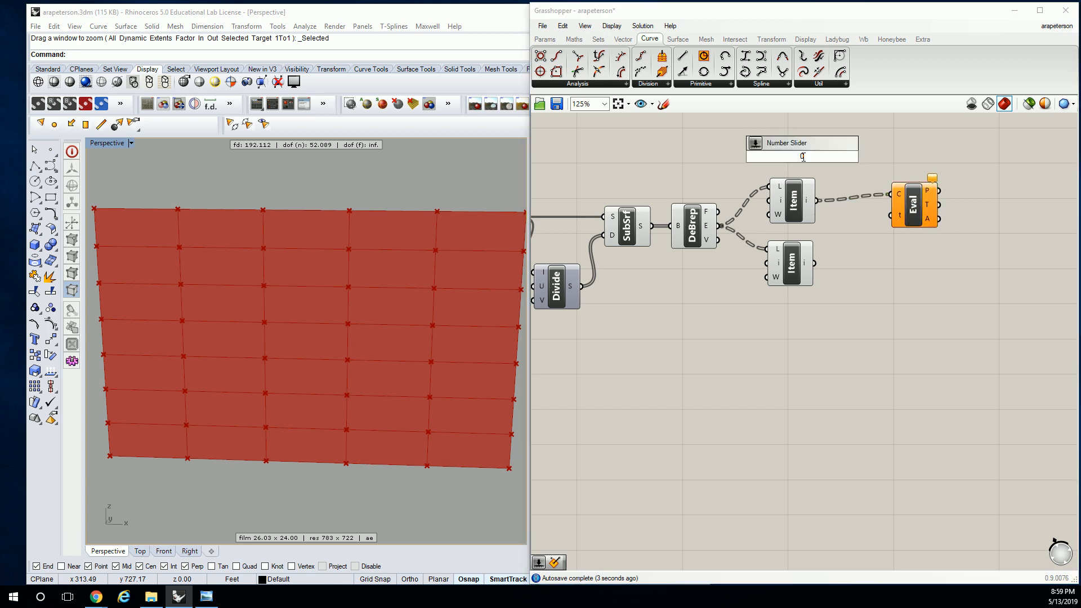
key("Escape")
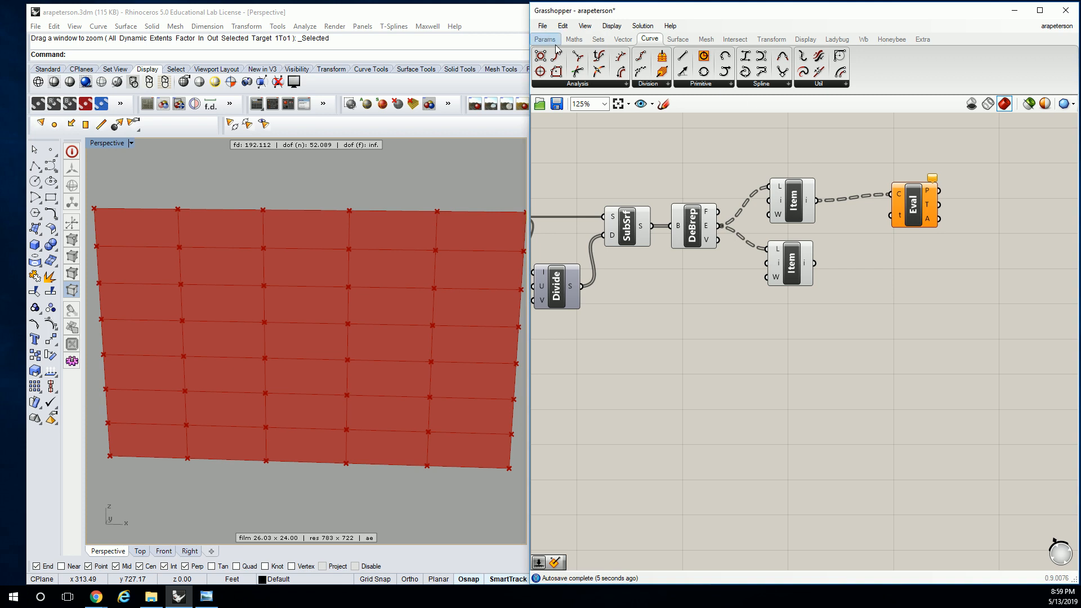
Add a number slider ranging from 0 to 1.00 and connect it to the Evaluate Curve component's t input
double_click(809, 150)
type("0<1.0")
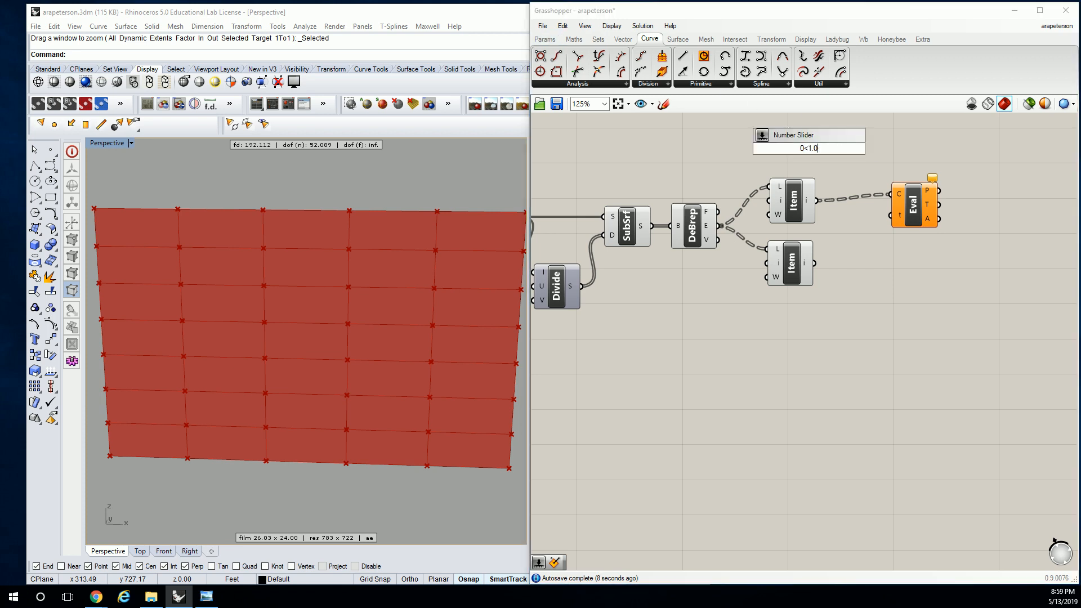
key("Return")
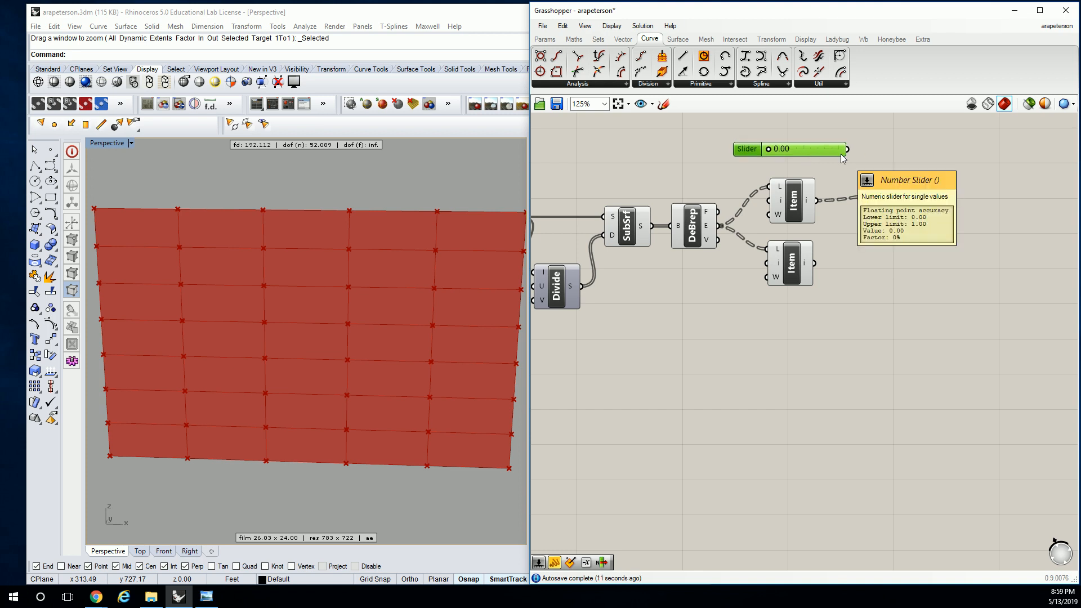
left_click(922, 217)
left_click_drag(847, 149, 890, 221)
left_click(915, 218)
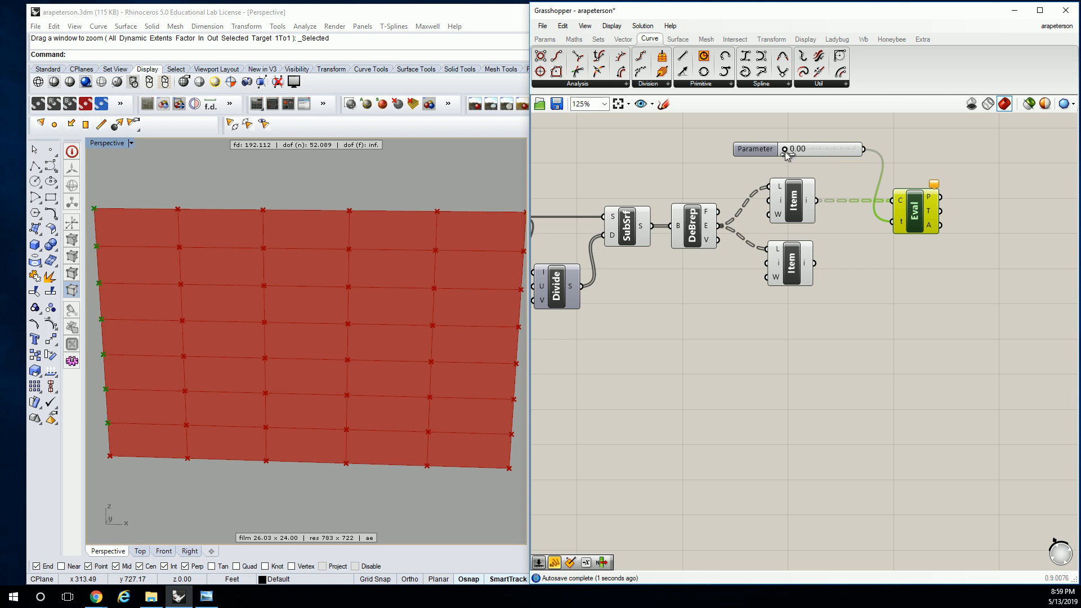
Reparameterize the Evaluate Curve component's curve input and set the parameter slider to 0.15
right_click(907, 206)
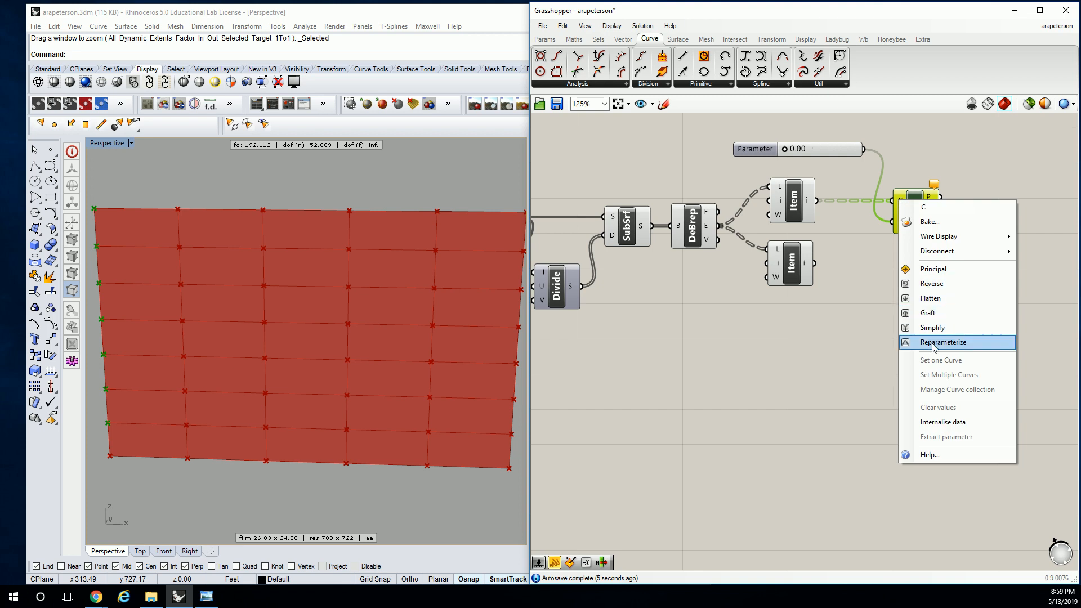
left_click(935, 342)
left_click(812, 164)
left_click(797, 151)
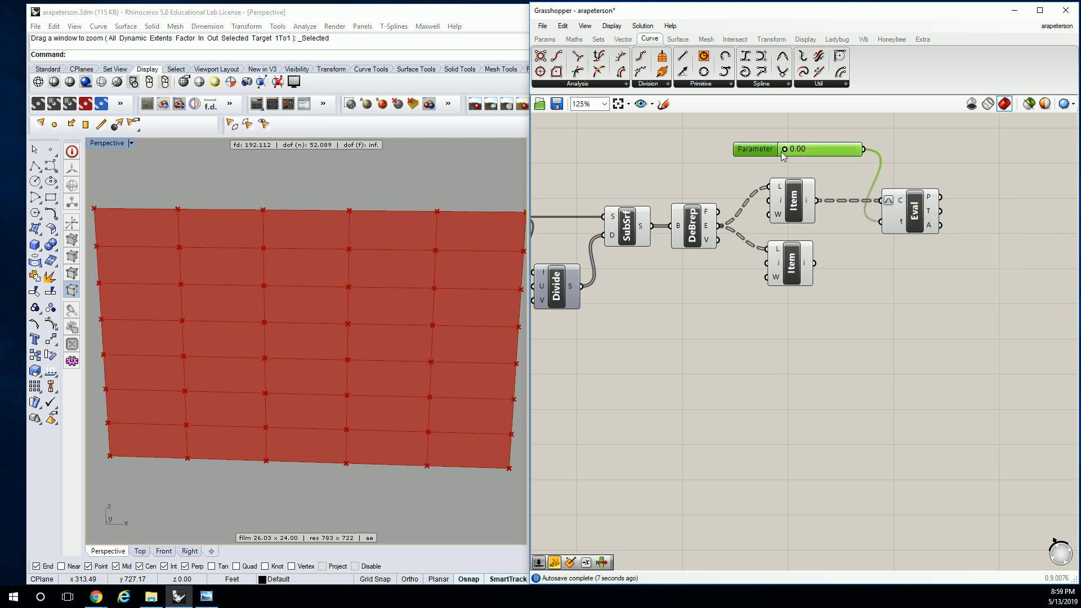
left_click(898, 197)
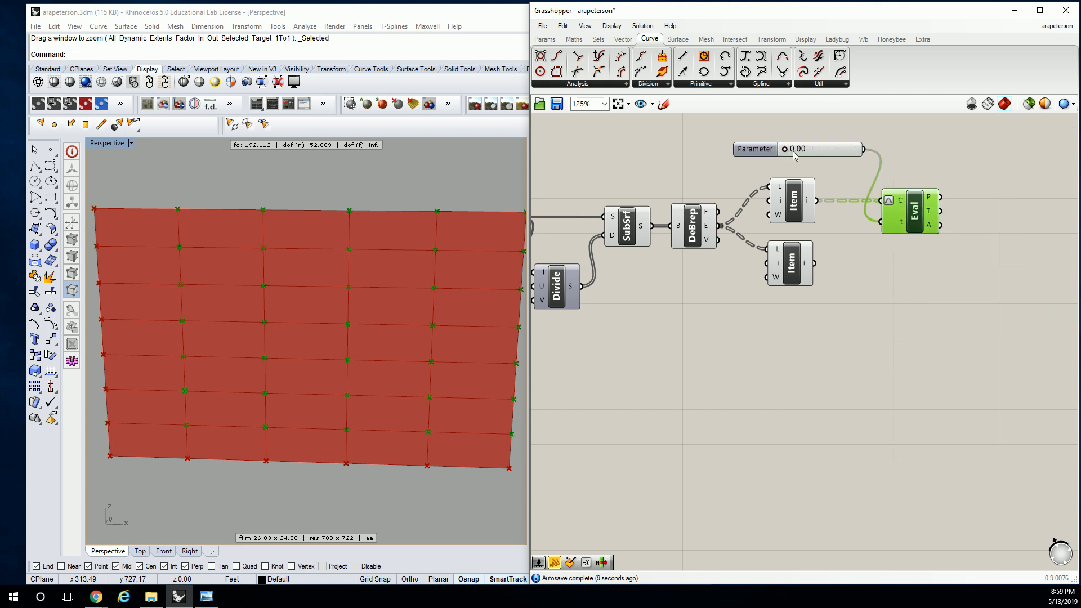
mouse_move(785, 150)
left_mouse_down()
mouse_move(870, 160)
mouse_move(767, 163)
mouse_move(799, 163)
left_mouse_up()
Duplicate the Evaluate Curve component below the original and connect the lower List Item output to the copy's curve input
left_click_drag(919, 218, 960, 330)
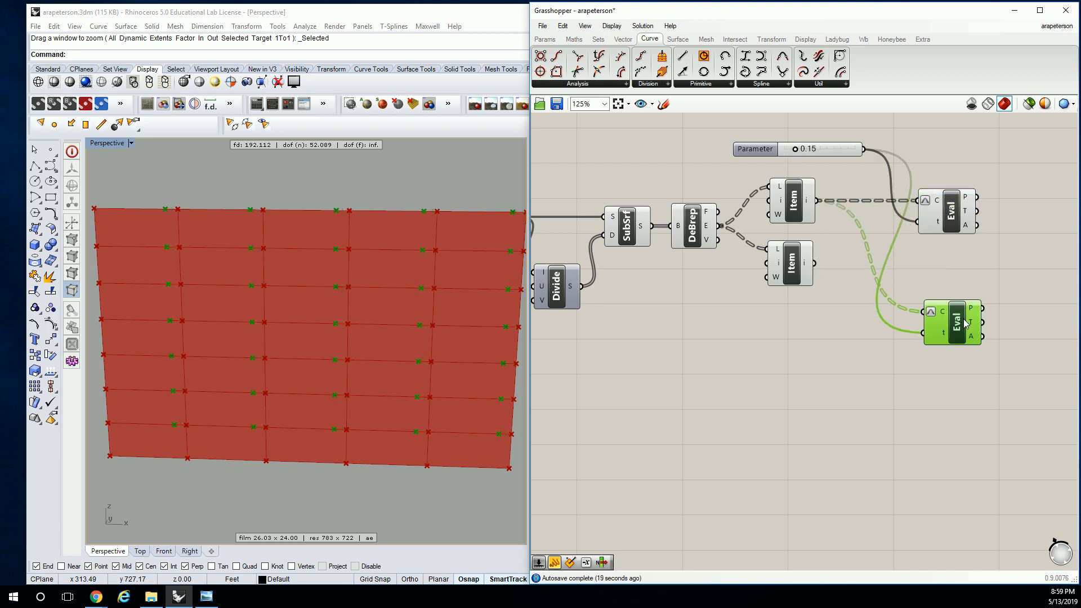
left_click_drag(814, 263, 946, 276)
left_click(924, 164)
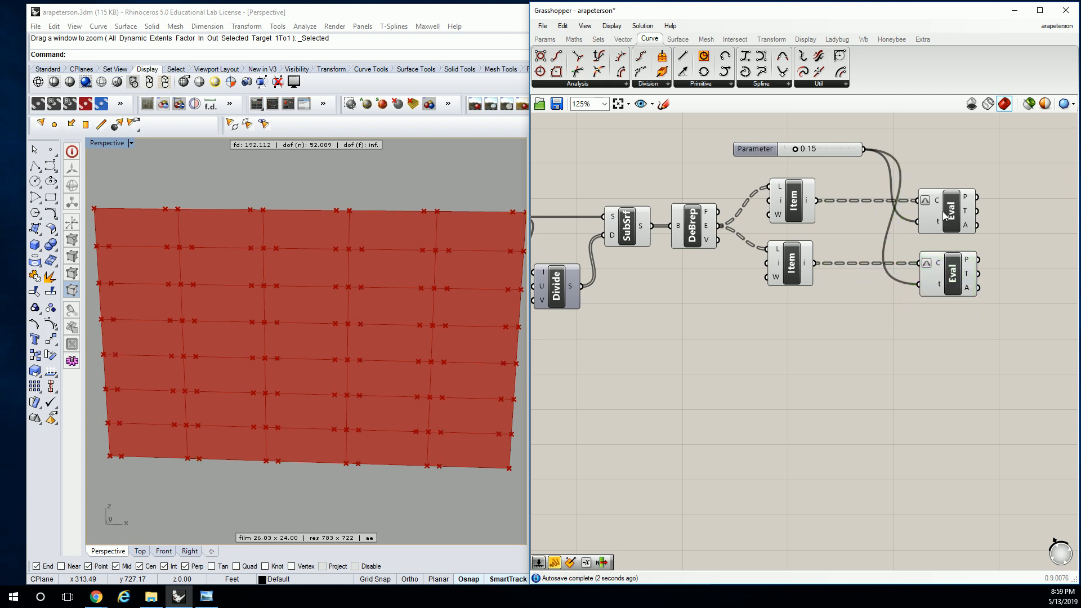
left_click(941, 212)
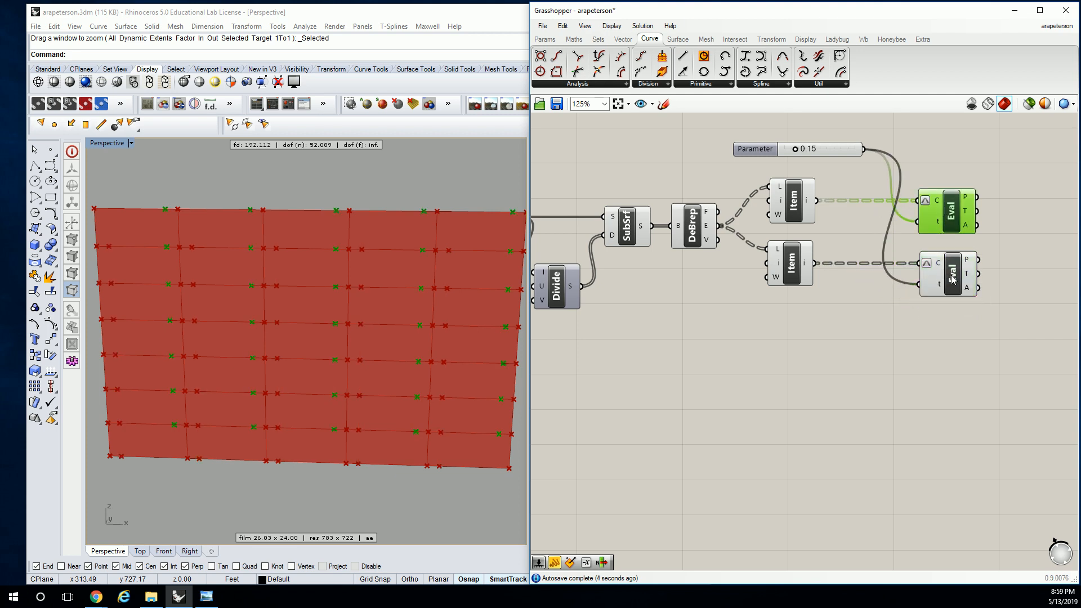
left_click(954, 277)
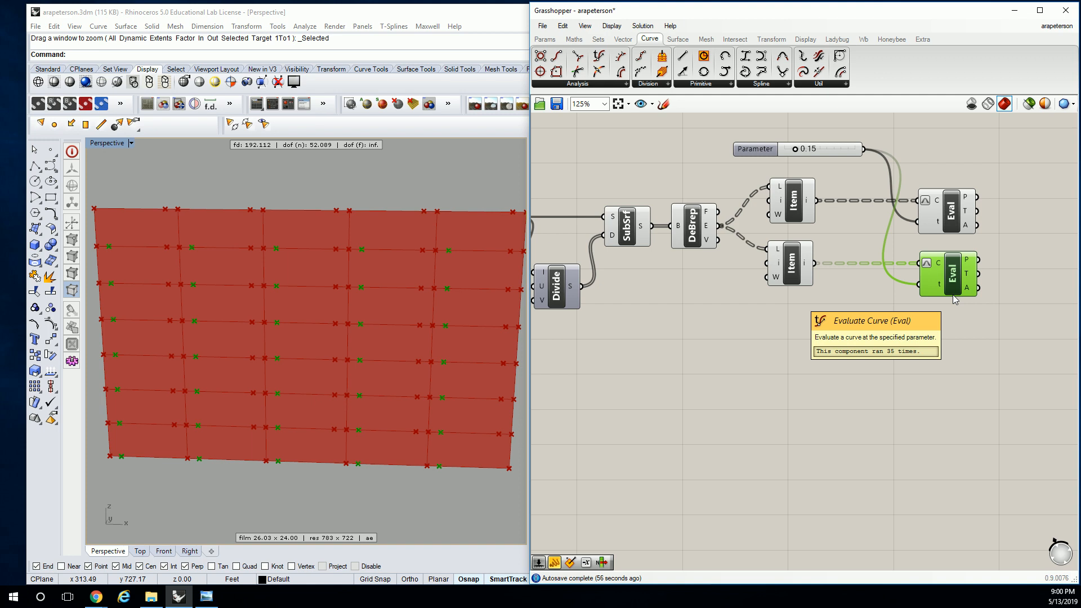
Insert a Flip Curve component between the lower List Item and the lower Evaluate Curve component
double_click(845, 228)
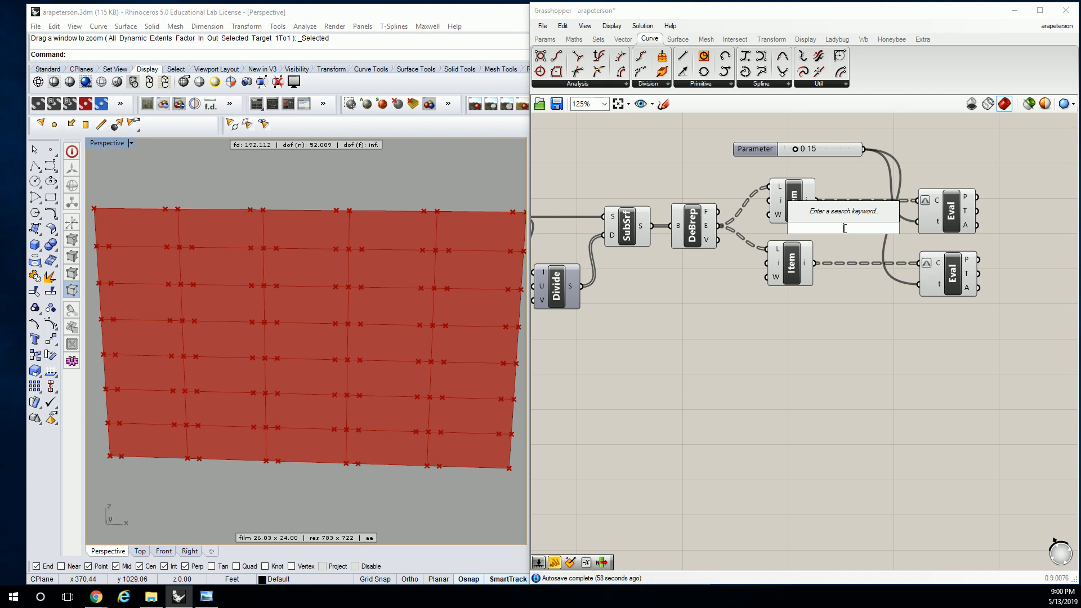
type("flip")
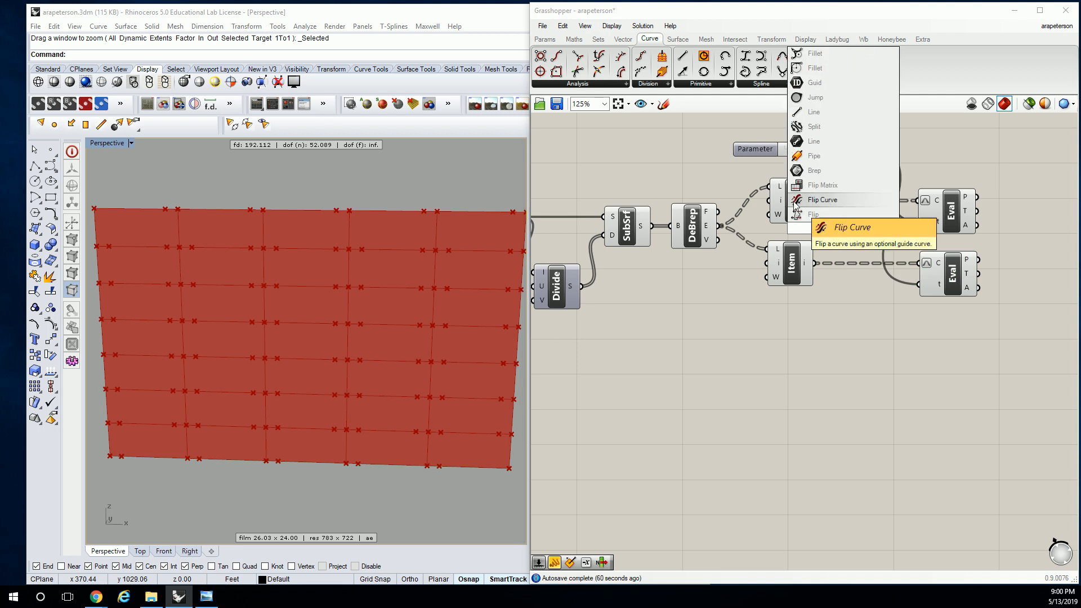
left_click(822, 199)
left_click_drag(839, 225, 862, 268)
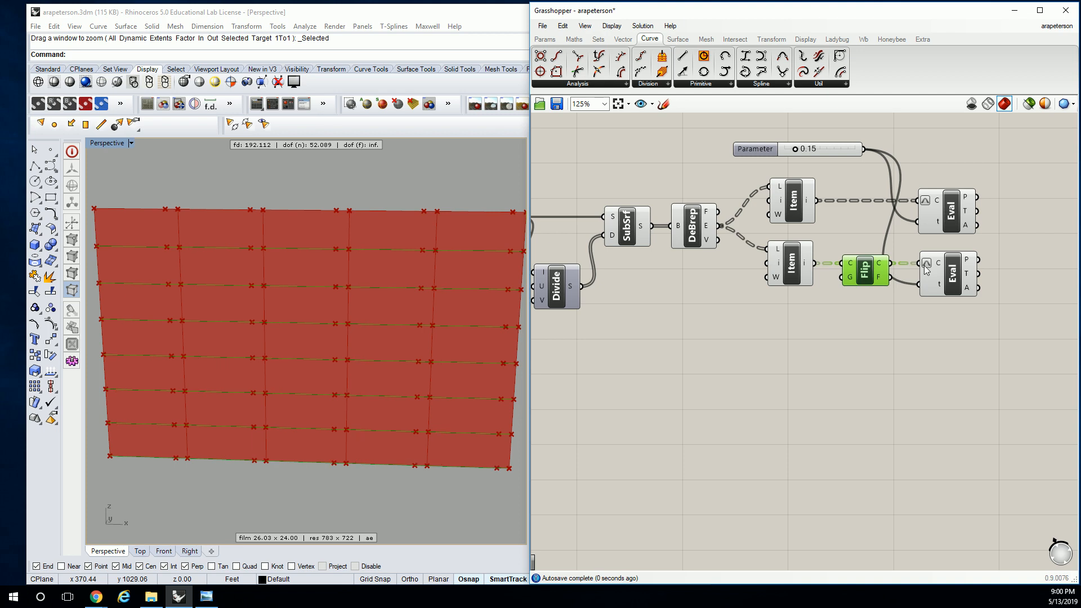
Set the parameter slider to 0.20 and move both Evaluate Curve components farther from the List Item components
left_click(955, 276)
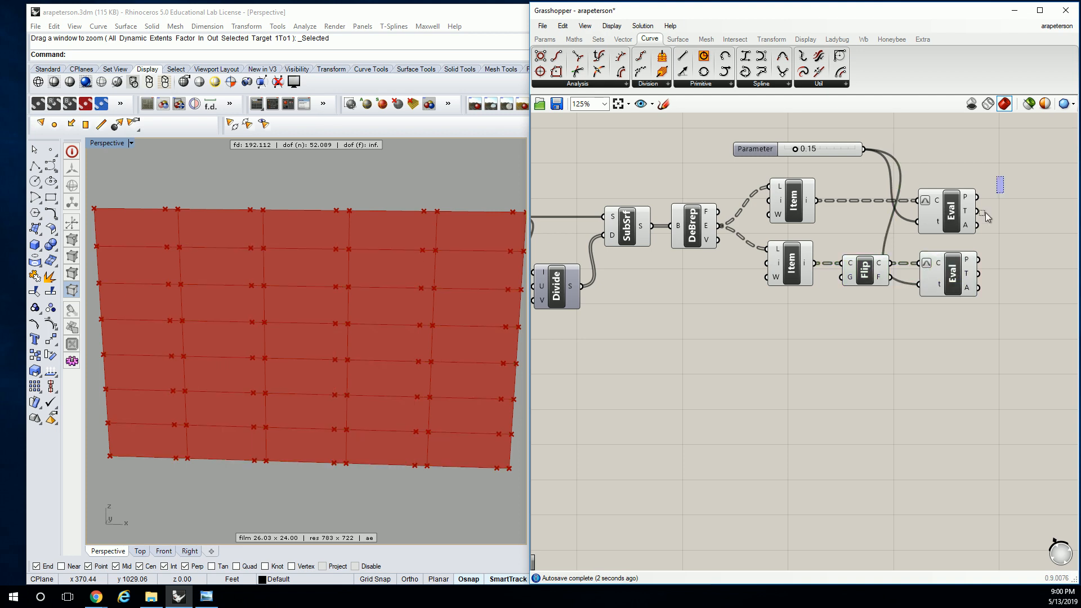
left_click(949, 232, "shift")
left_click_drag(795, 149, 802, 154)
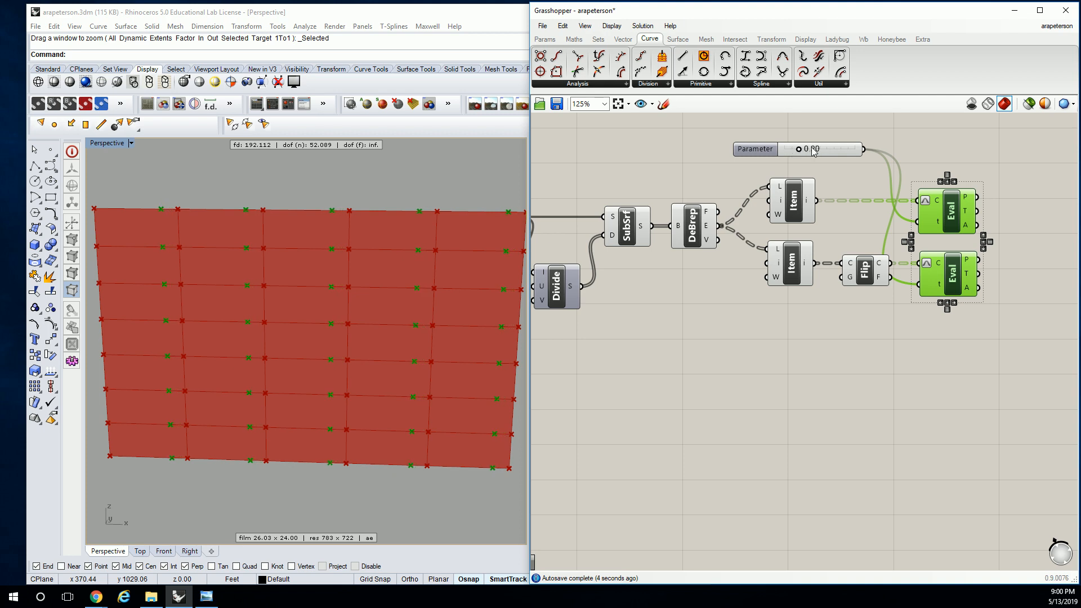
left_click(928, 145)
right_click_drag(928, 145, 825, 162)
left_click_drag(923, 200, 822, 310)
left_click_drag(848, 299, 882, 299)
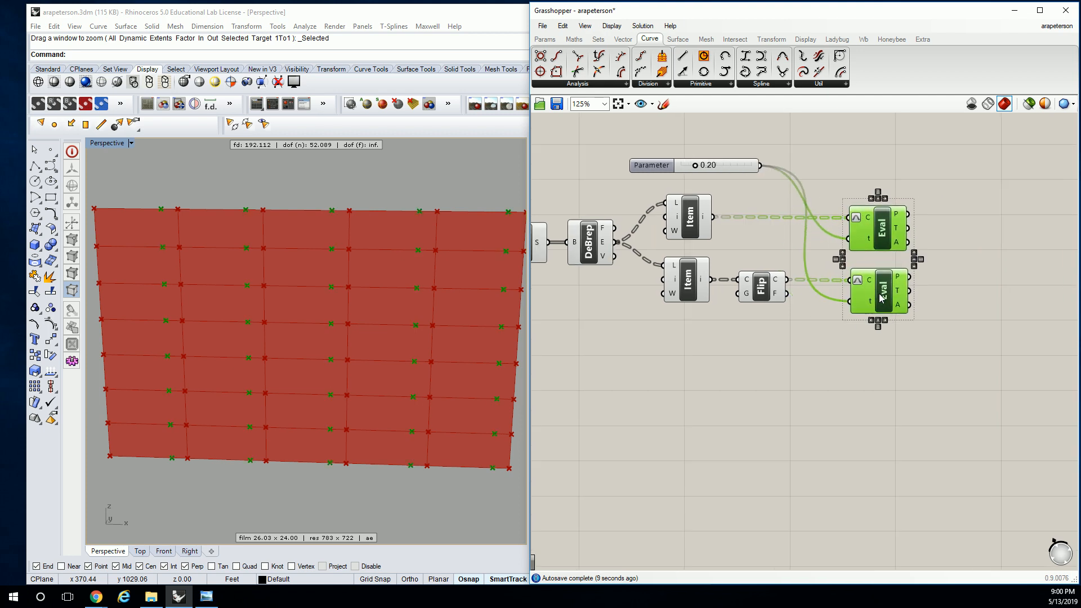
Duplicate both Evaluate Curve components with their connections, placing the copies below the existing pair
left_click(773, 247)
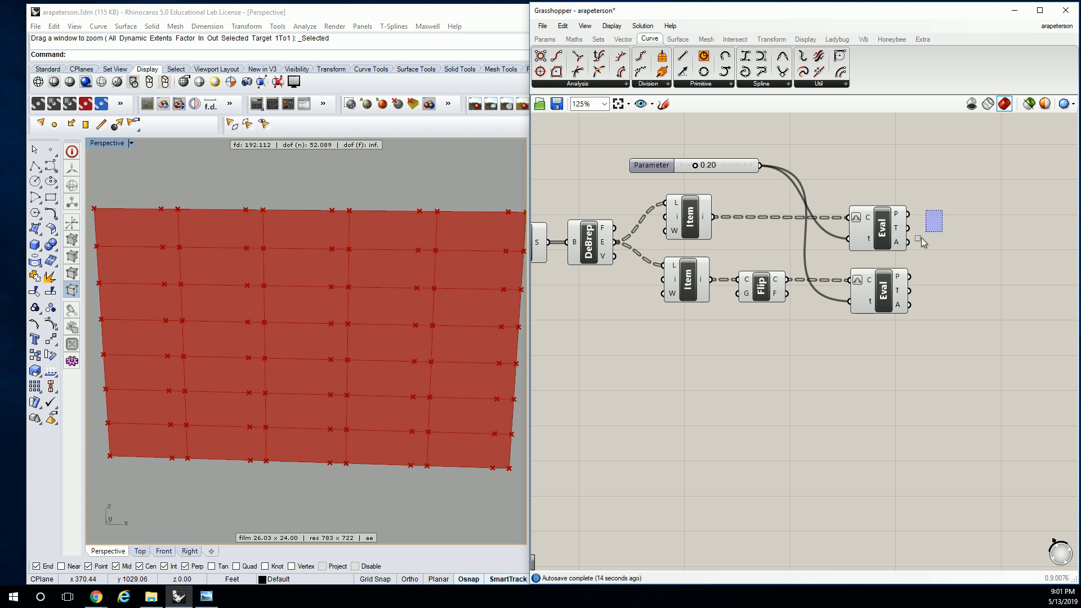
left_click_drag(945, 215, 845, 314)
left_click_drag(886, 226, 886, 348, "alt")
left_click(652, 167)
left_click_drag(653, 166, 656, 401, "alt")
key("BackSpace")
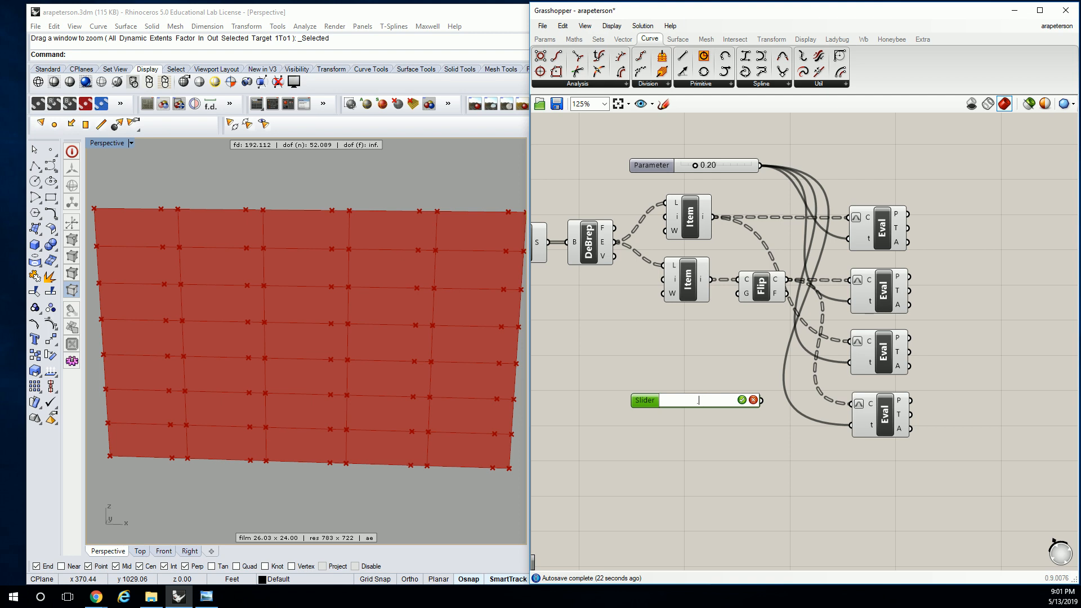
left_click_drag(698, 352, 641, 427)
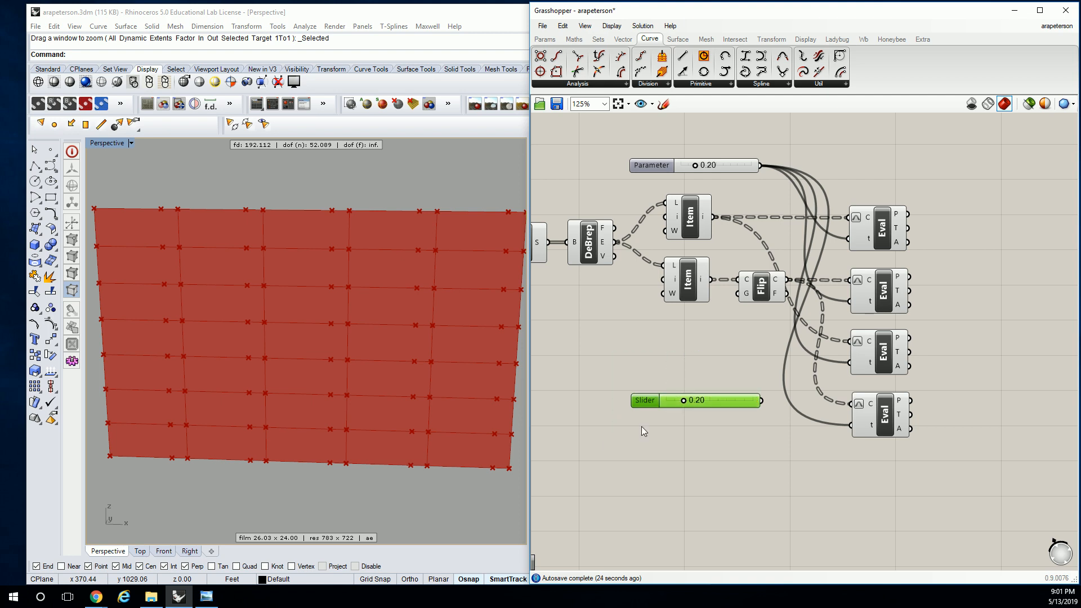
key("Delete")
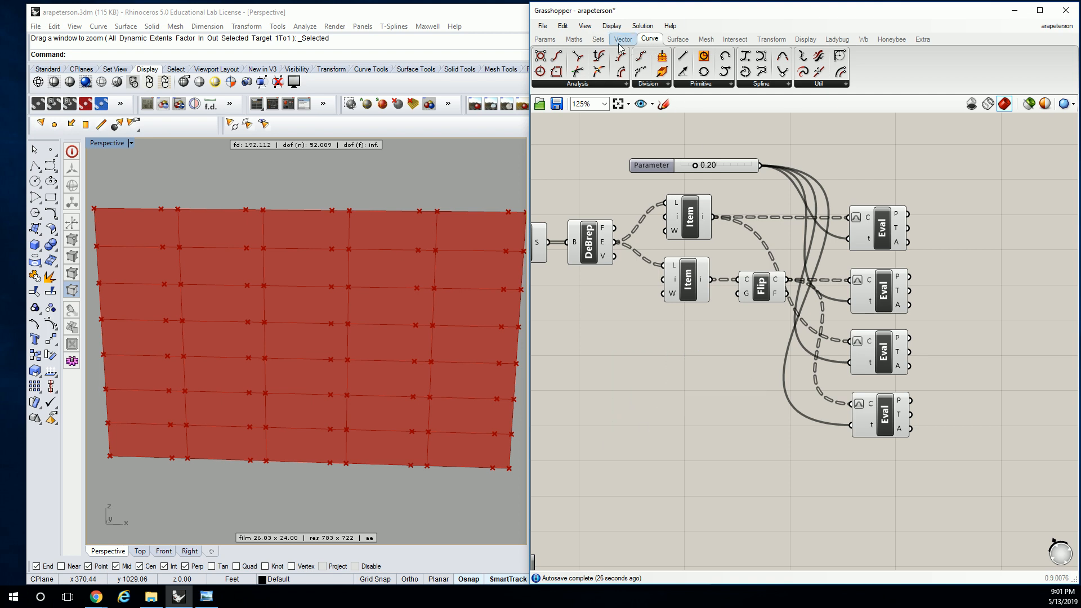
Add a Subtraction component below the Flip Curve component
left_click(574, 39)
left_click(659, 84)
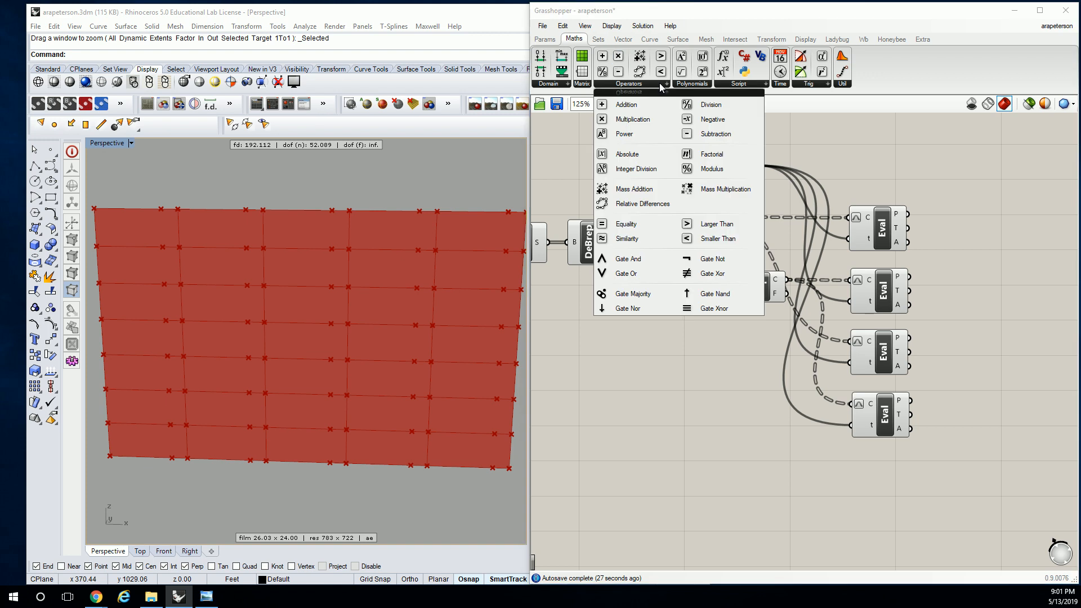
left_click(711, 136)
left_click(780, 370)
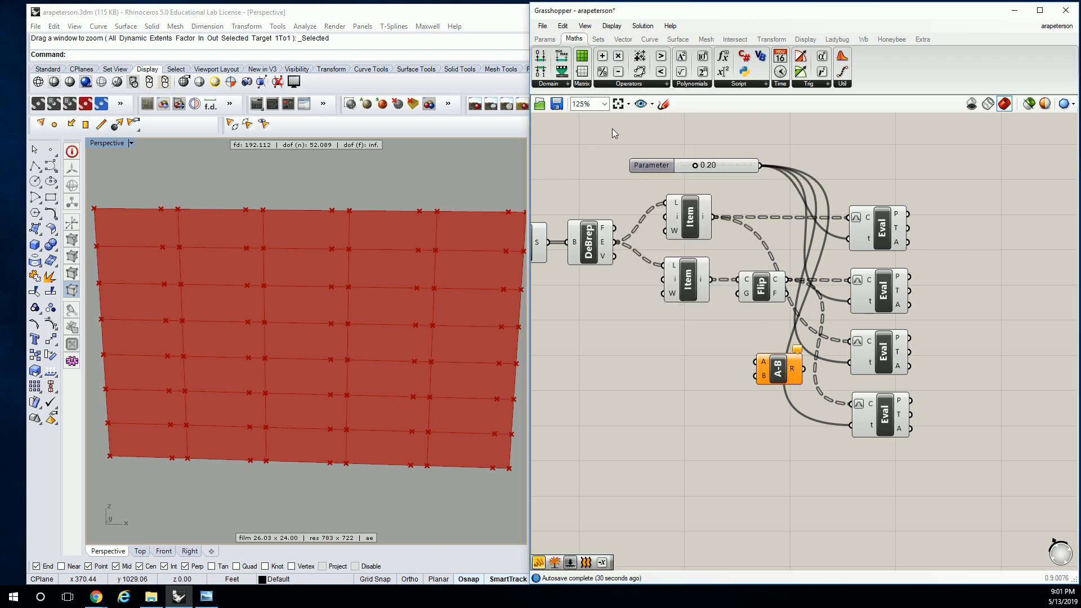
Connect a new panel containing 1.0 to the Subtraction's A input and the parameter slider to its B input
left_click(545, 38)
left_click_drag(682, 74, 716, 401)
double_click(724, 397)
type("1.0")
left_click(726, 344)
left_click_drag(776, 439, 756, 364)
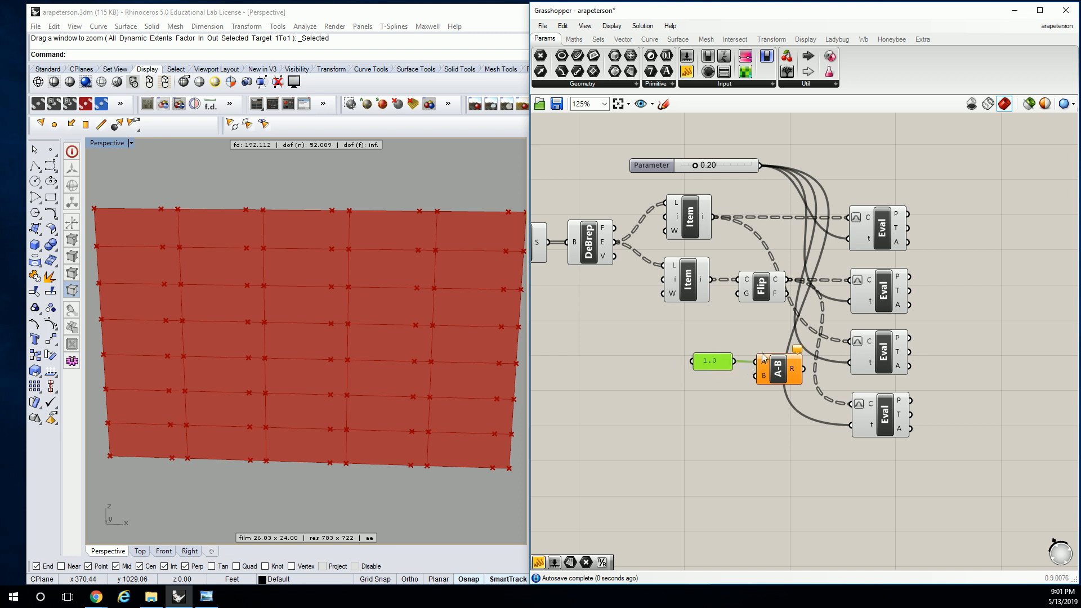
left_click_drag(761, 166, 757, 376)
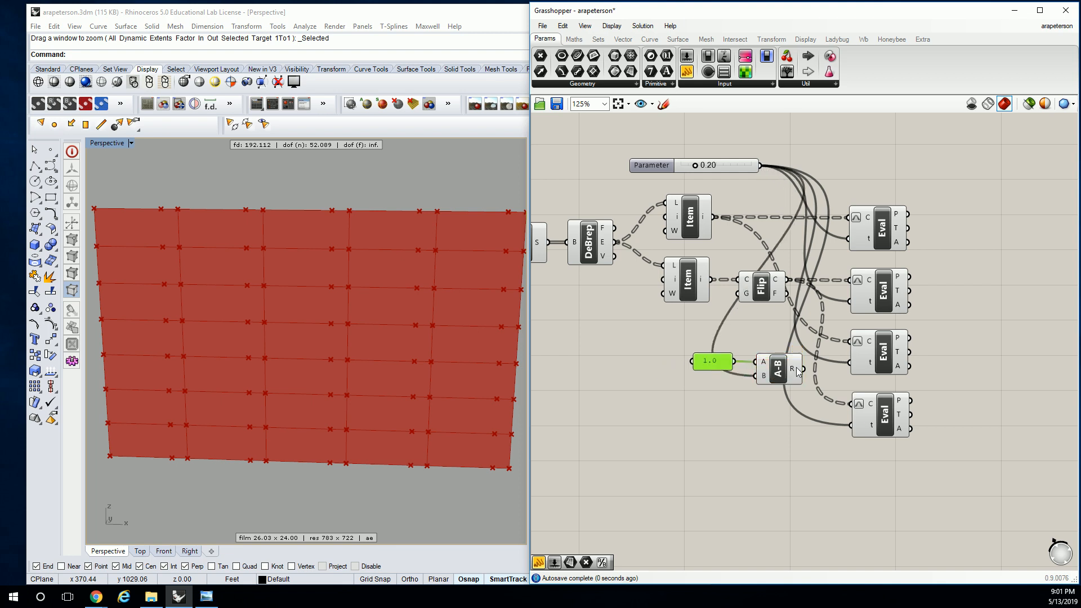
Connect the Subtraction result to the t inputs of both lower Evaluate Curve components and check the points of all four
mouse_move(796, 368)
left_click_drag(803, 369, 850, 425)
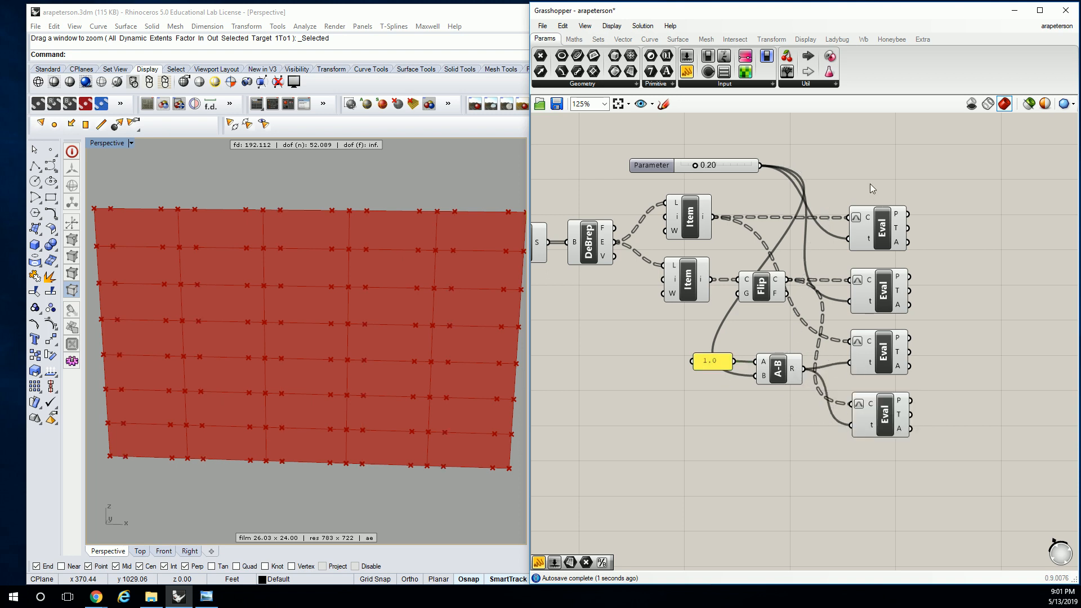
left_click_drag(980, 170, 851, 534)
left_click_drag(695, 165, 696, 166)
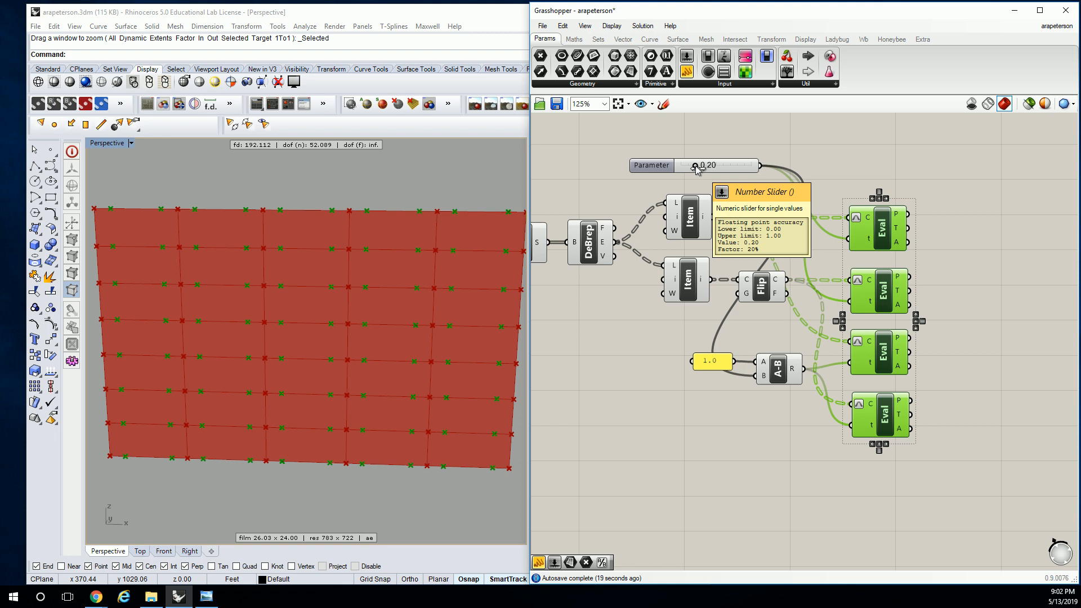
left_click(876, 176)
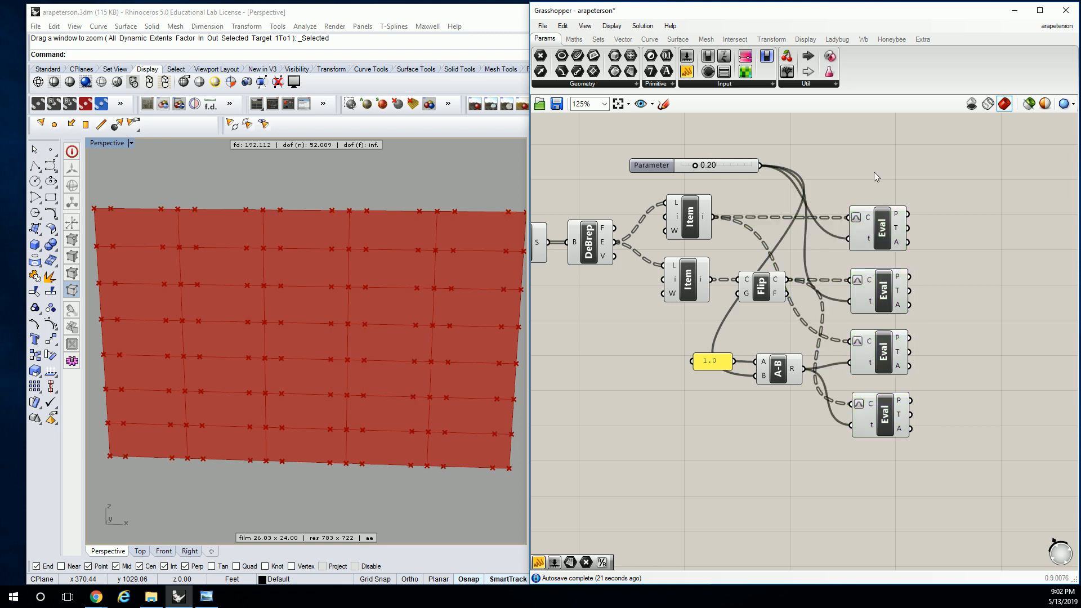
Duplicate both List Item components with their connections, placing the copies well below the Subtraction component
right_click_drag(705, 224, 839, 215)
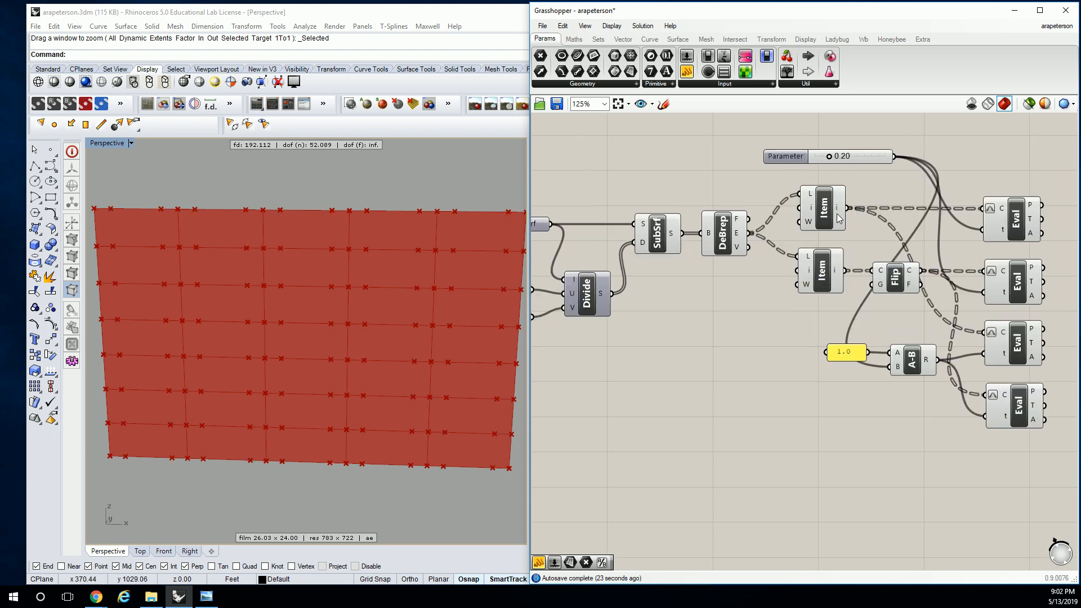
left_click(816, 199)
left_click(822, 261)
left_click_drag(779, 173, 865, 318)
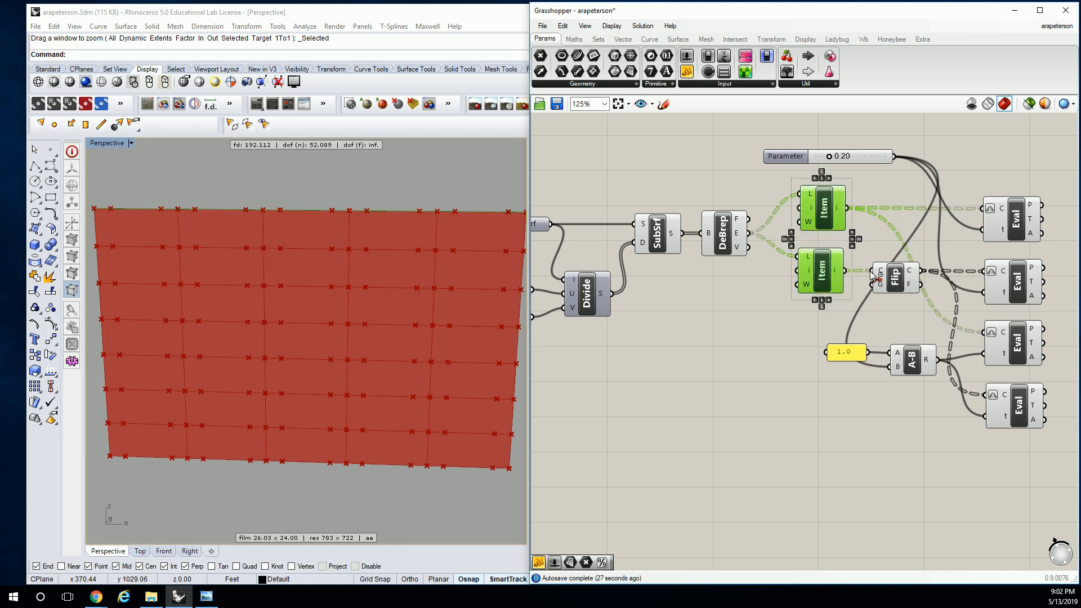
key("ctrl+c")
key("ctrl+v")
left_click_drag(834, 217, 833, 498)
right_click_drag(840, 405, 822, 286)
left_click(823, 289)
Set the index of the upper copied List Item to 2 and of the lower copy to 3
scroll(799, 395, "up", 3)
right_click(796, 348)
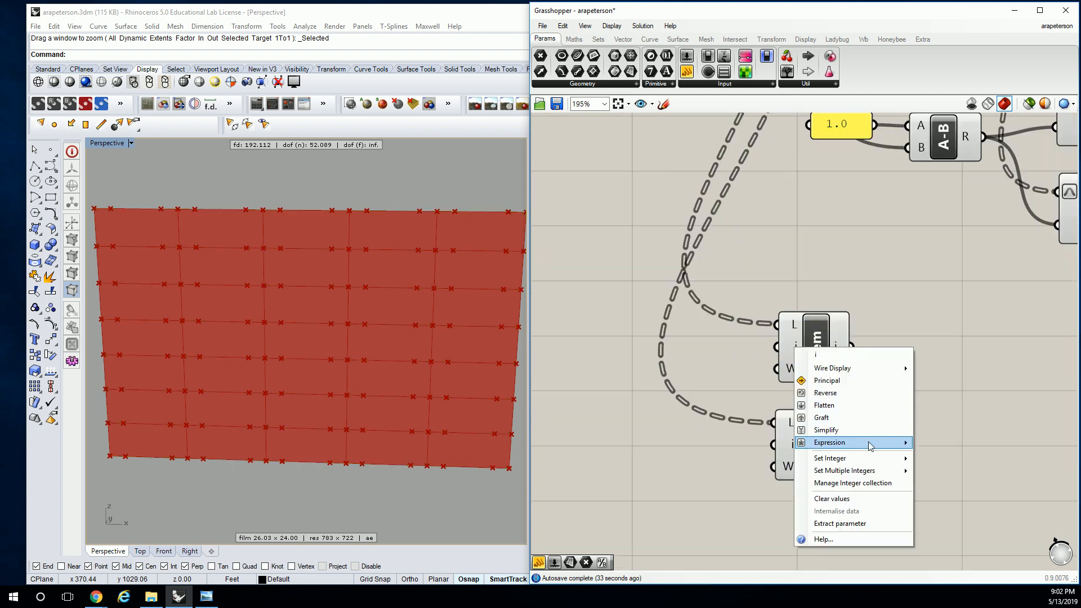
mouse_move(873, 459)
type("2")
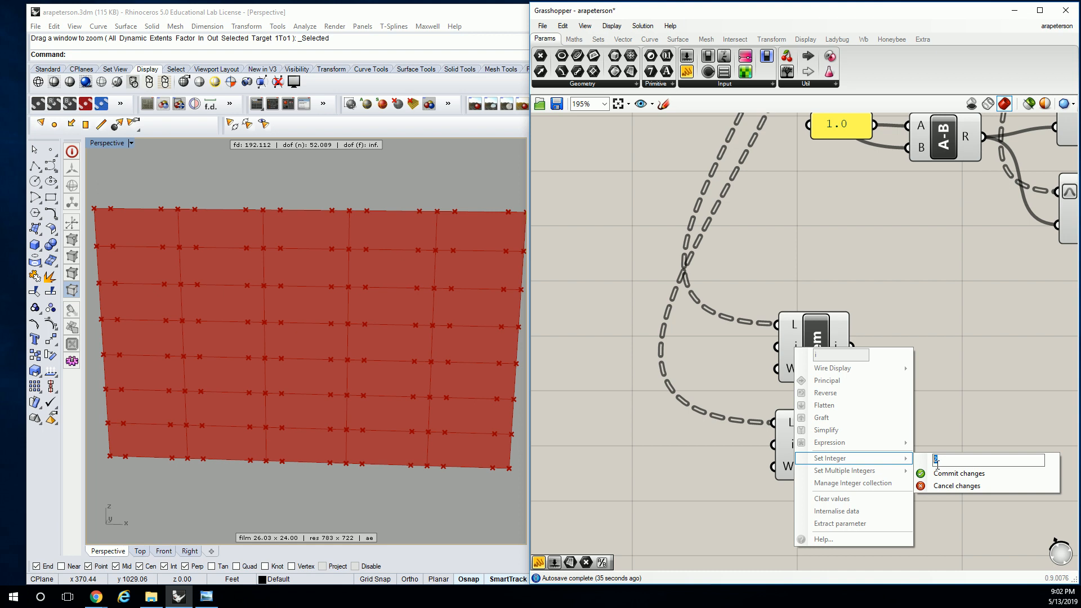
left_click(957, 473)
right_click(789, 448)
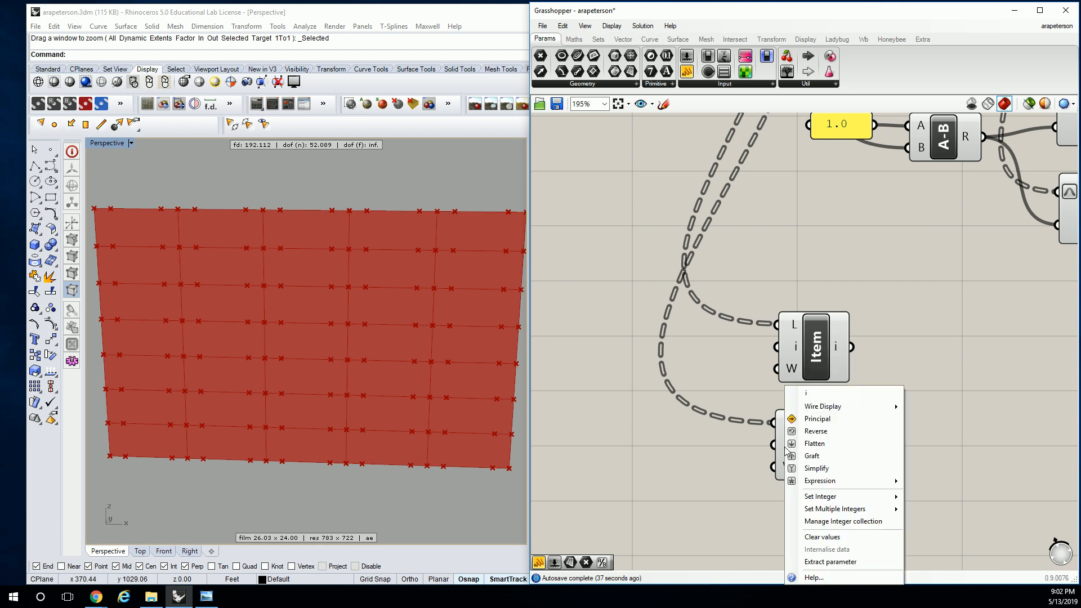
mouse_move(852, 501)
type("3")
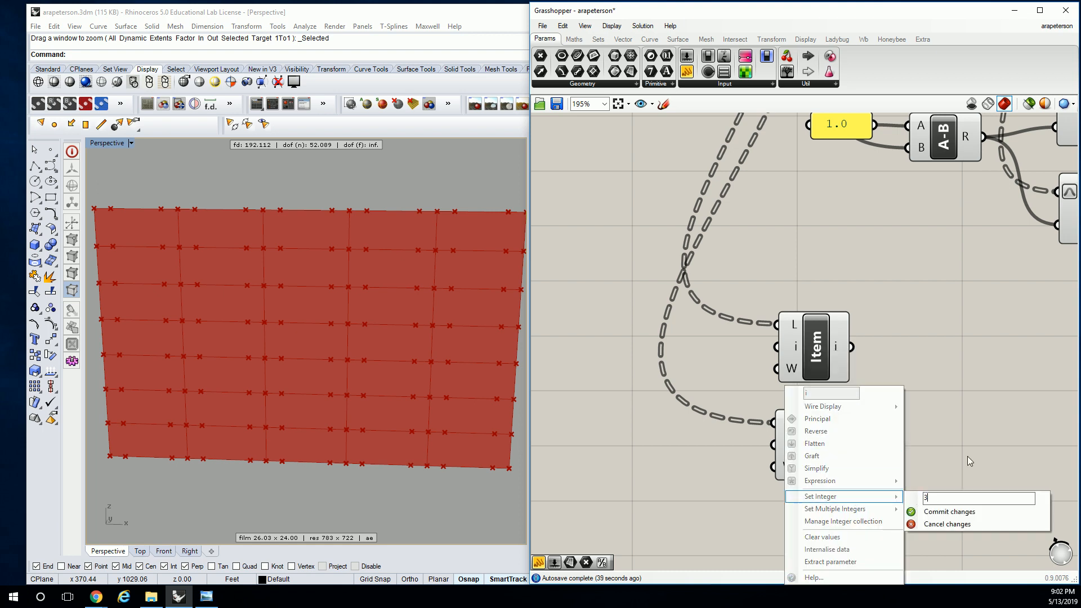
left_click(952, 513)
scroll(903, 331, "down", 2)
right_click_drag(902, 331, 828, 341)
left_click_drag(834, 297, 766, 469)
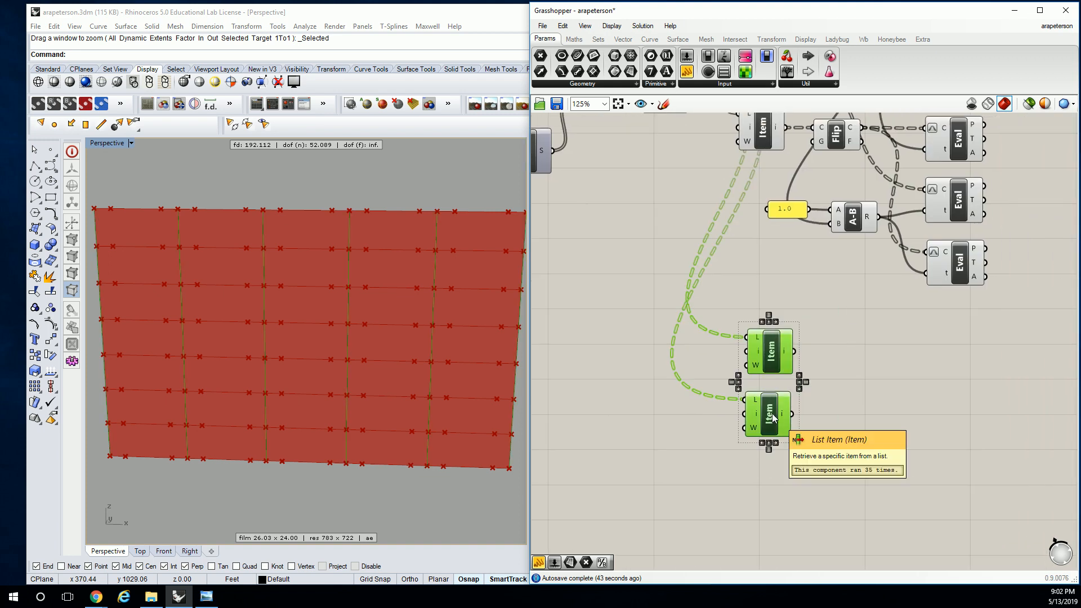
left_click(808, 282)
Add a Point On Curve component at 0.50 for each of the two copied List Items and connect their outputs to it
right_click_drag(803, 229, 782, 310)
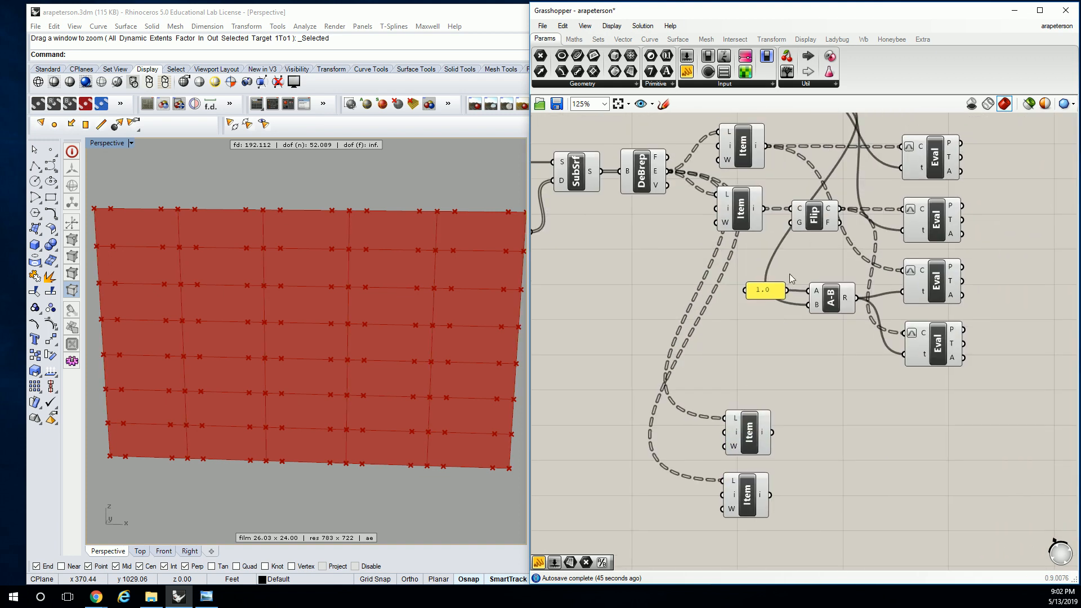
scroll(840, 192, "down", 2)
right_click_drag(800, 149, 816, 204)
scroll(816, 204, "up", 2)
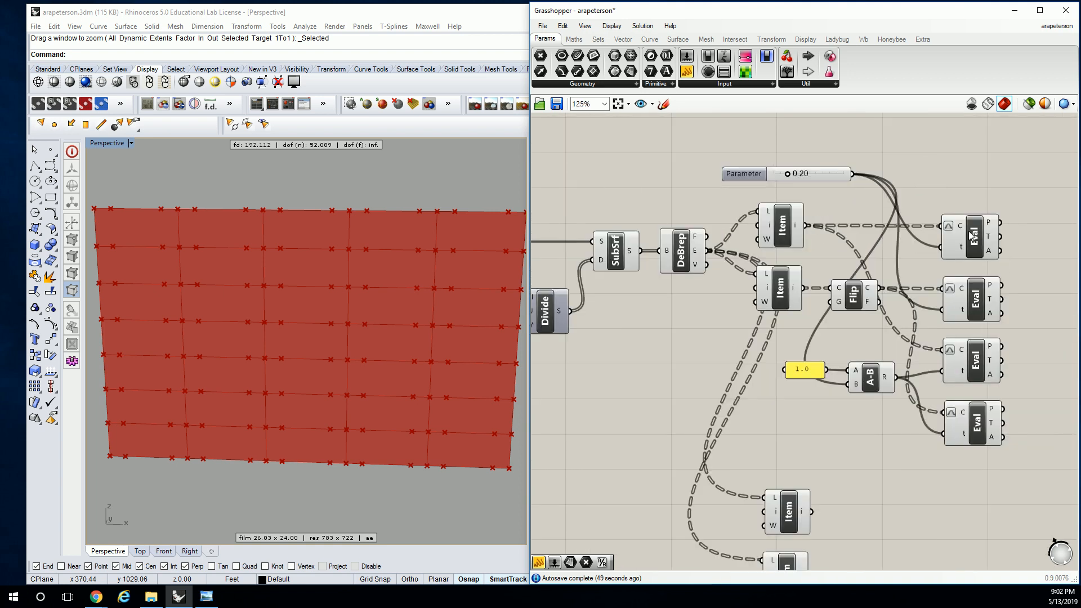
right_click_drag(834, 244, 777, 154)
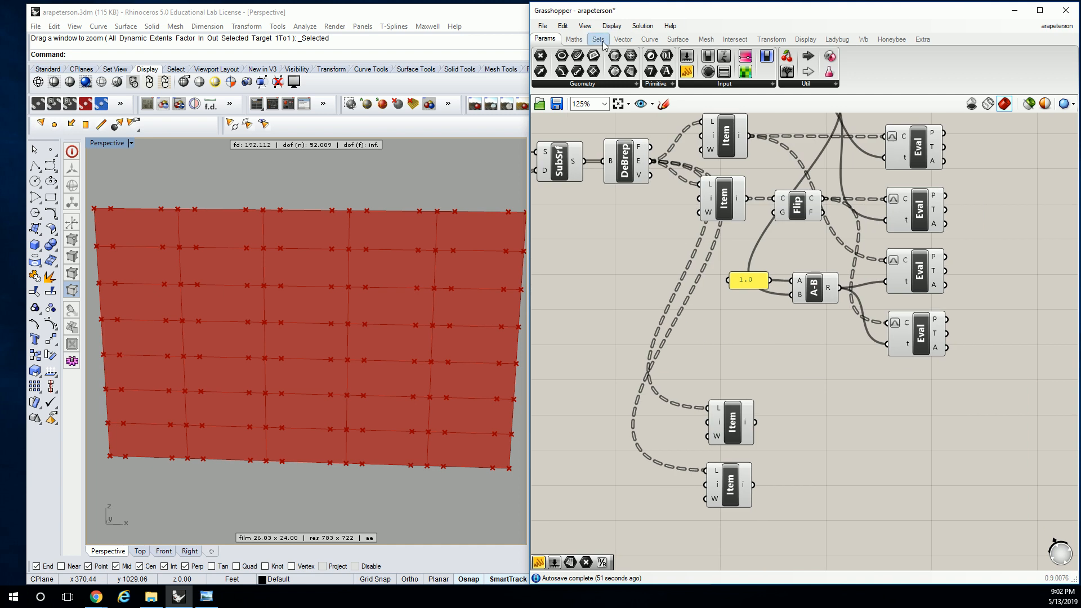
left_click(650, 39)
left_click(606, 85)
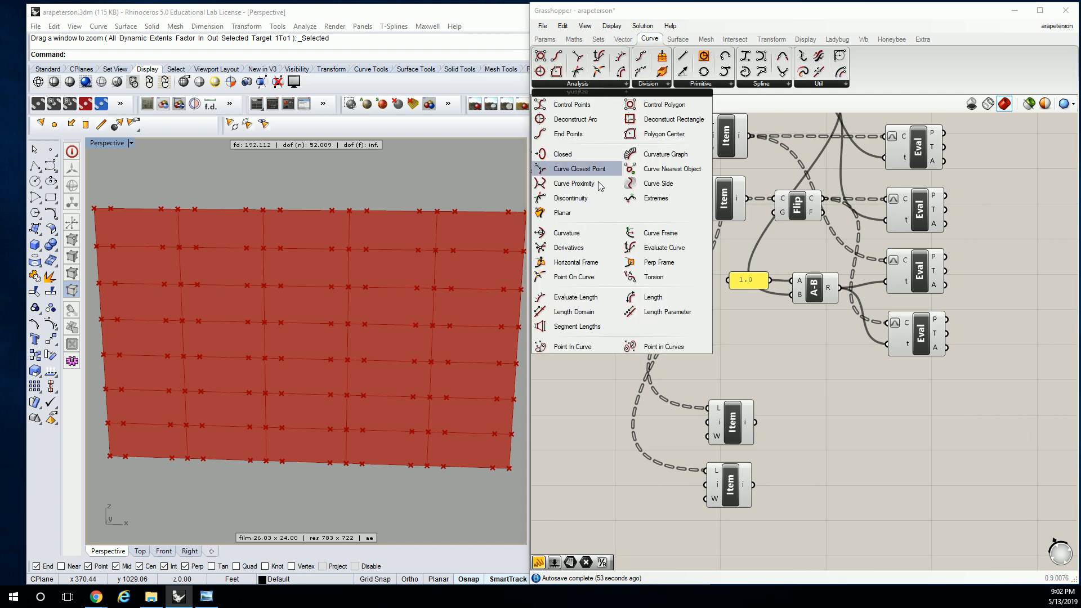
left_click(574, 277)
left_click(810, 432)
left_click_drag(757, 422, 798, 424)
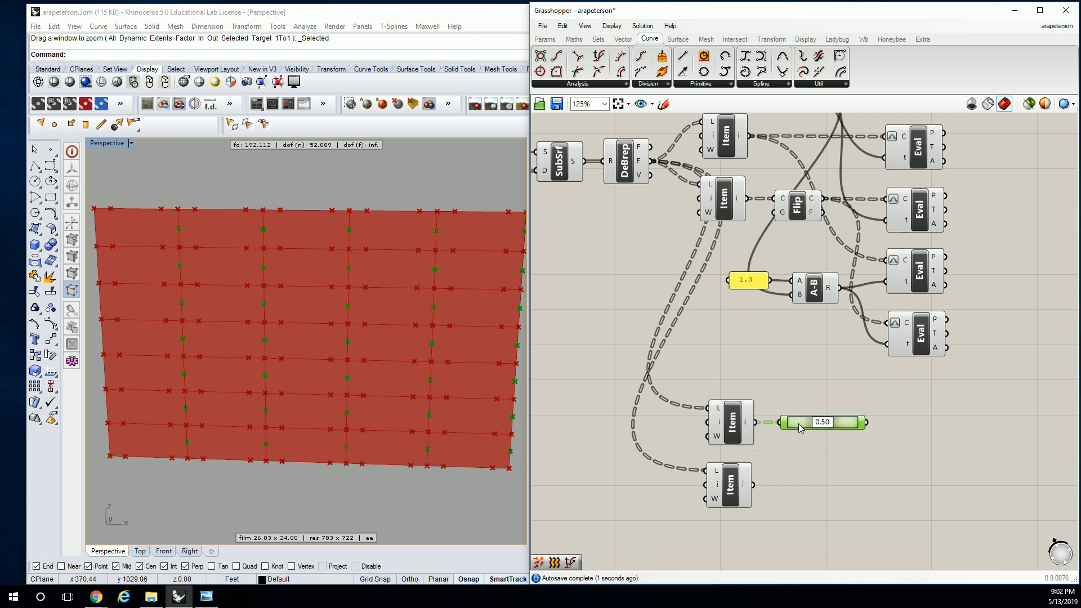
left_click_drag(805, 422, 805, 491, "alt")
left_click(836, 446)
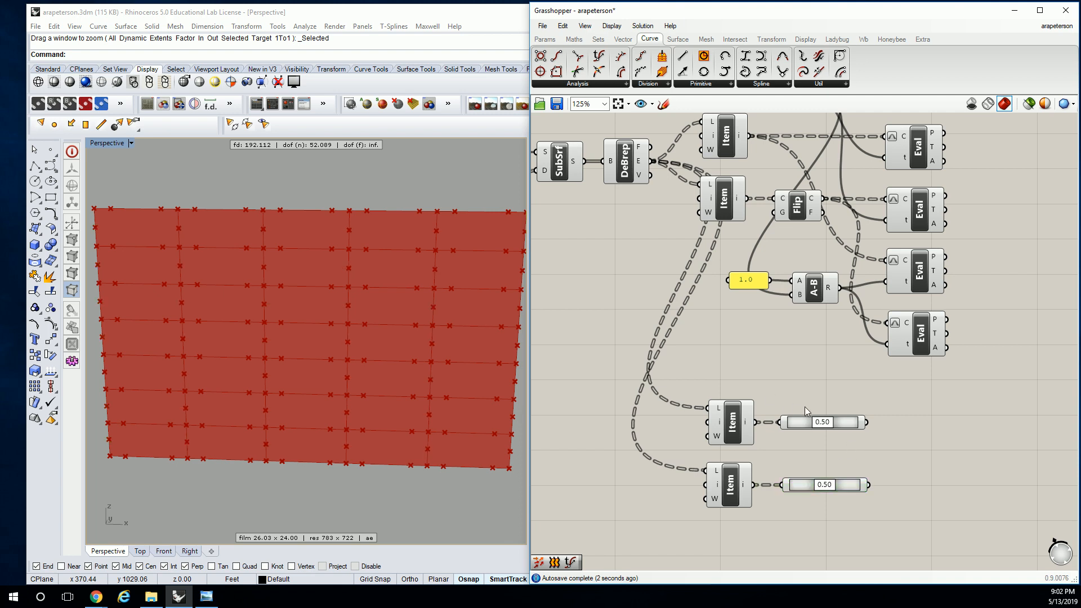
Align both Point On Curve components beneath the Evaluate Curve column and group all six components together
left_click_drag(779, 433, 870, 509)
left_click_drag(852, 425, 932, 423)
scroll(932, 424, "down", 2)
right_click_drag(978, 391, 869, 354)
left_click_drag(881, 150, 781, 489)
key("ctrl+g")
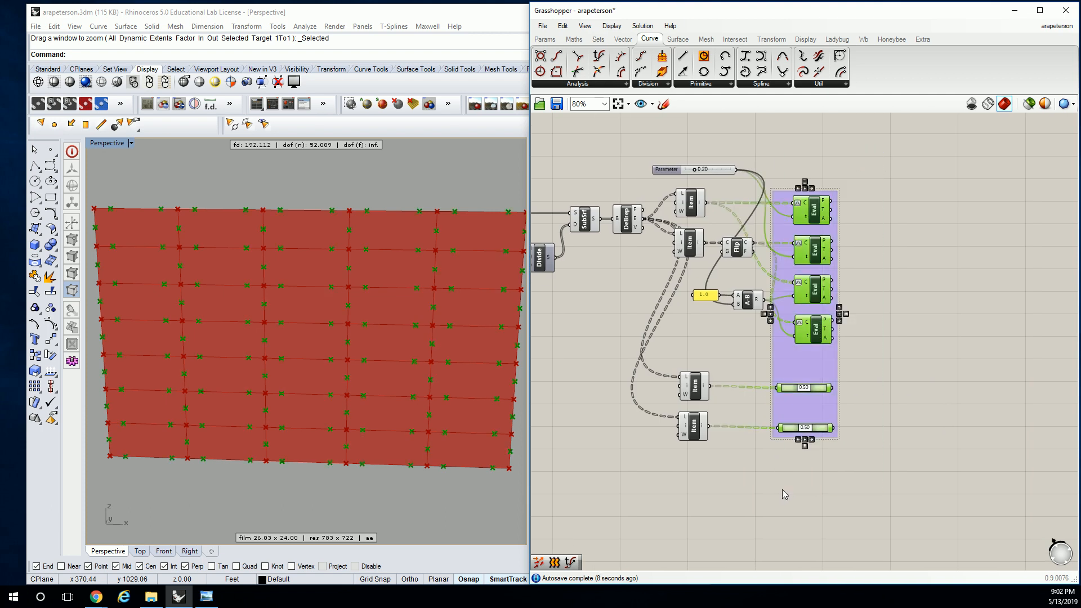
left_click(907, 299)
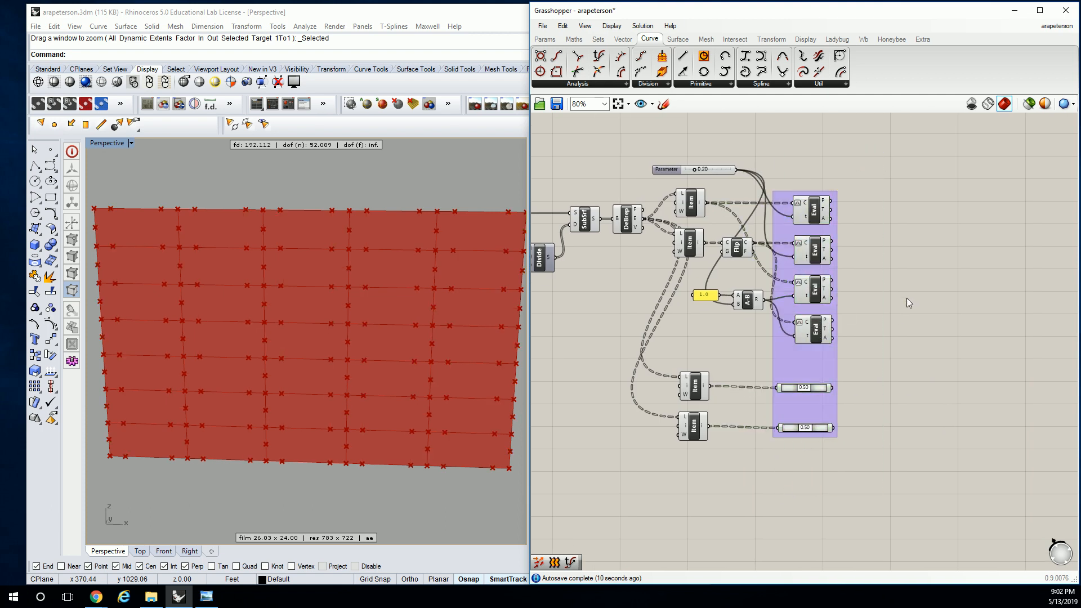
scroll(906, 298, "up", 2)
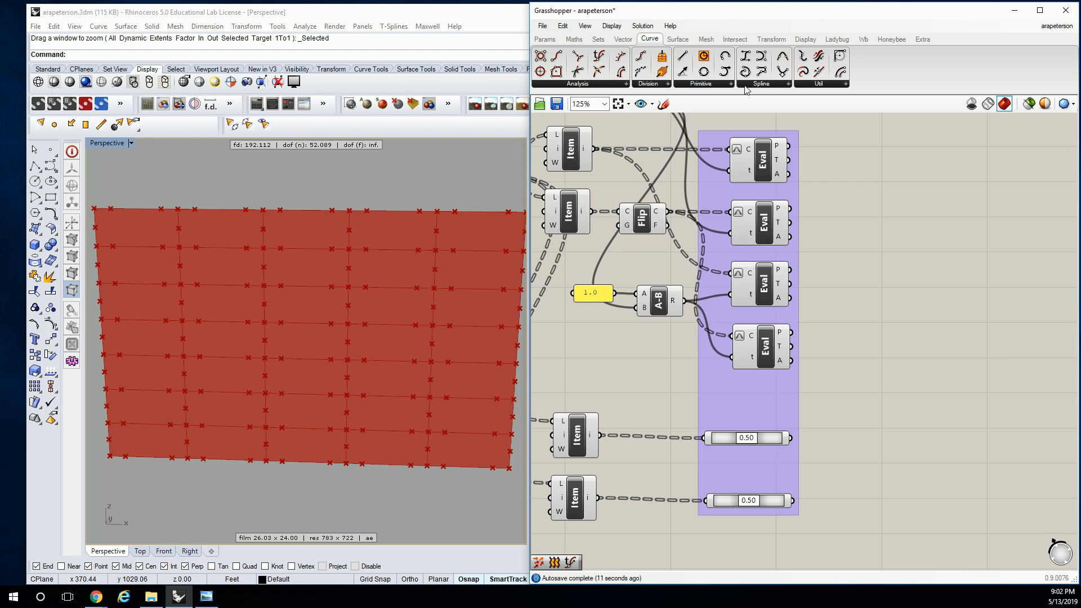
left_click(678, 38)
left_click(683, 85)
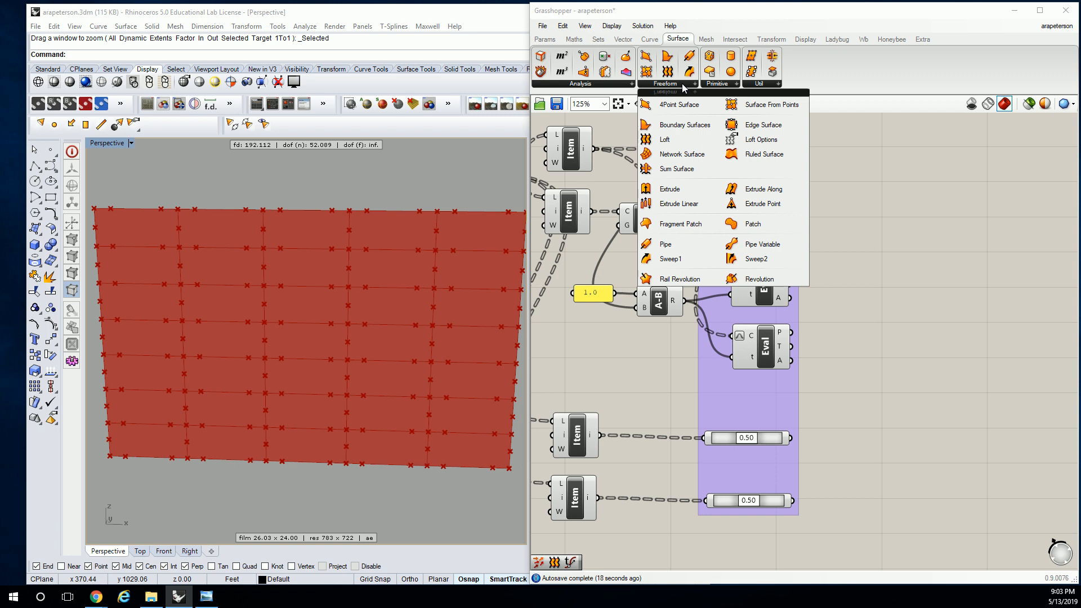
left_click(692, 108)
left_click(887, 234)
scroll(874, 237, "up", 10)
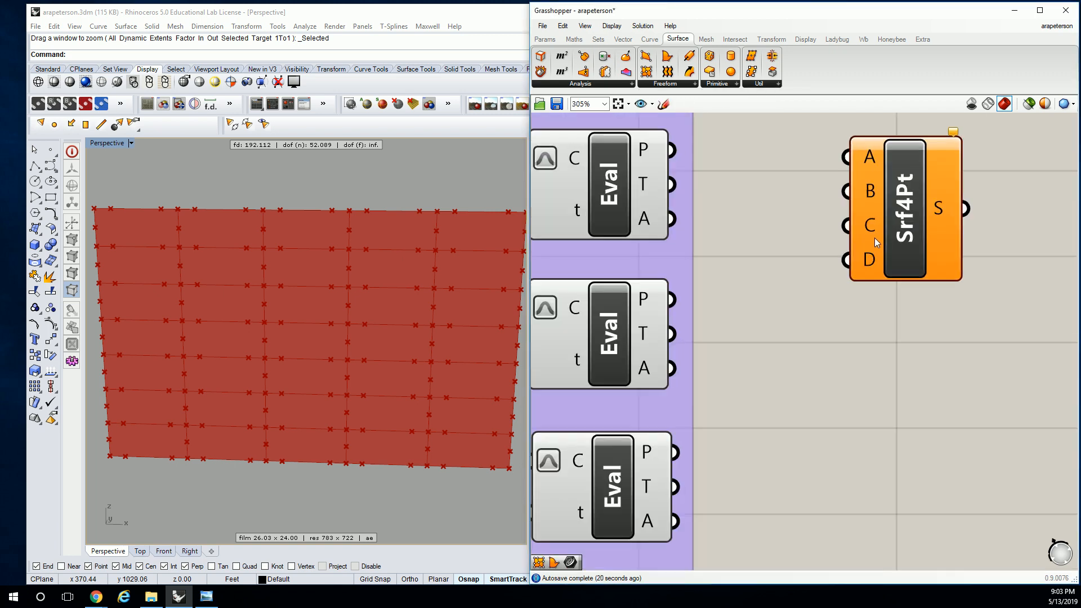
scroll(854, 331, "down", 6)
left_click(840, 296)
key("Delete")
Add a Boundary Surfaces component well beyond the output side of the purple group
left_click(672, 85)
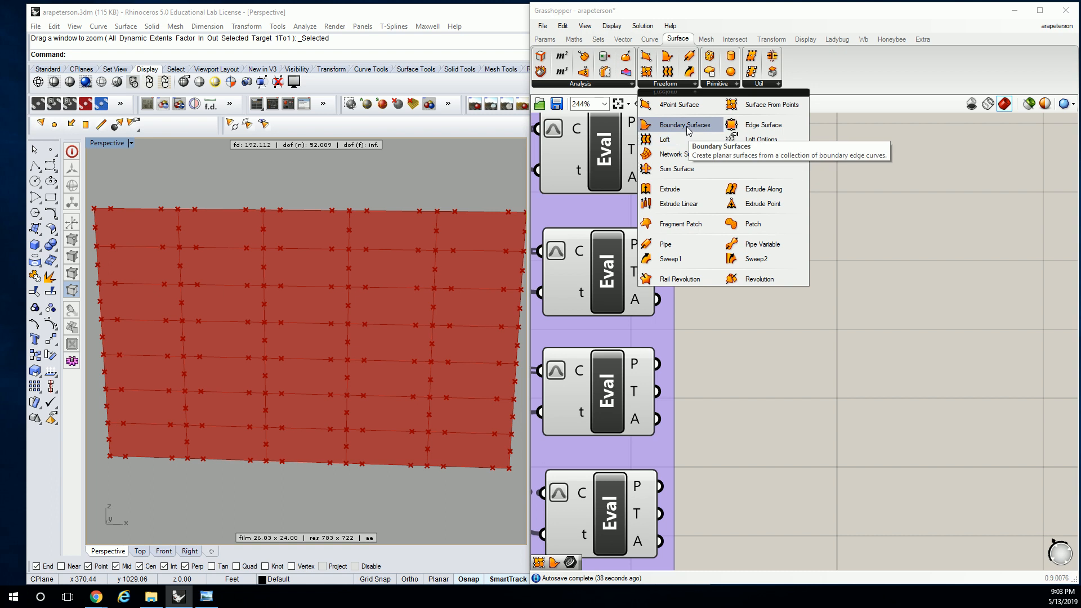
left_click_drag(681, 127, 907, 287)
scroll(907, 287, "down", 5)
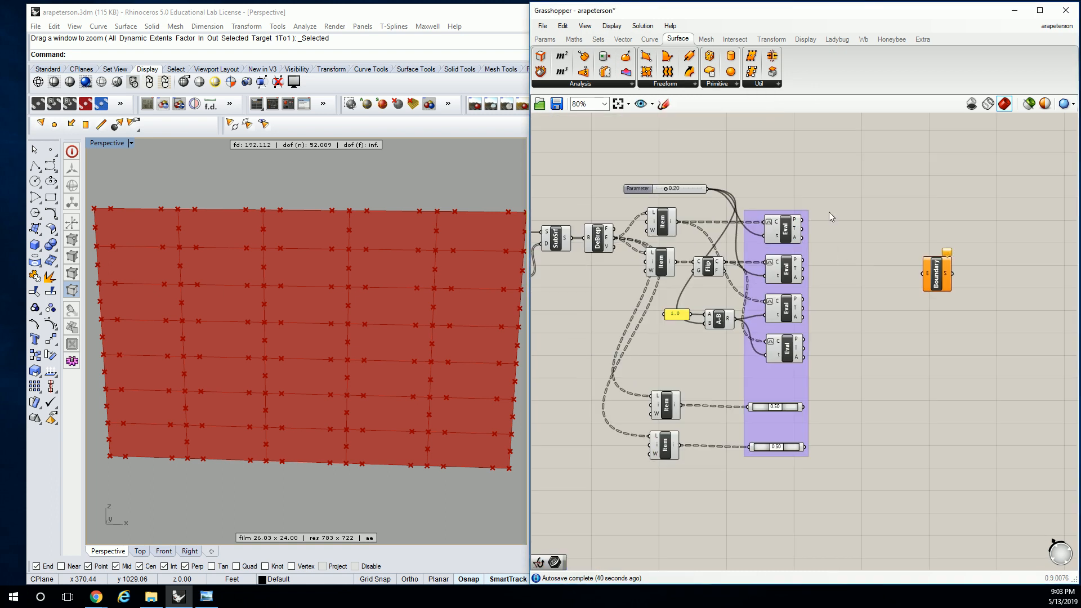
Add a Line component between the purple group and the Boundary Surfaces component
left_click(649, 39)
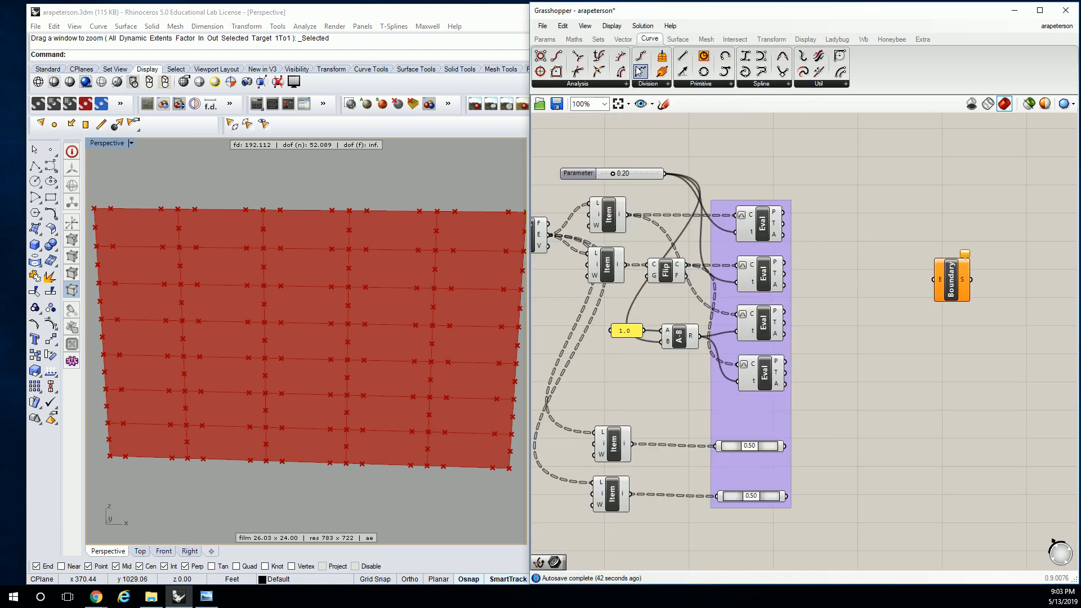
left_click_drag(682, 55, 862, 248)
scroll(803, 188, "up", 2)
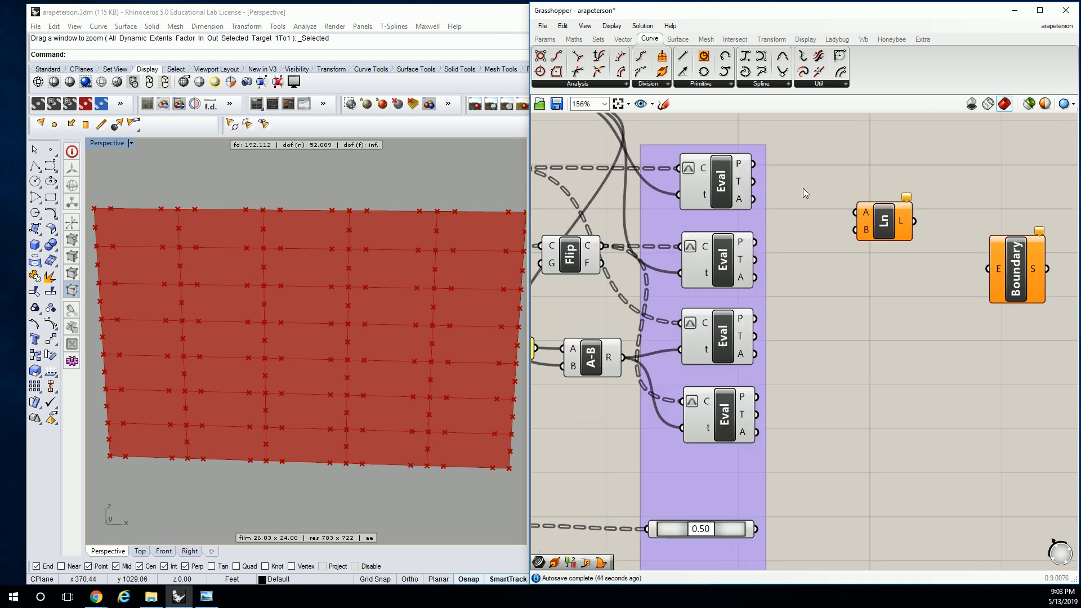
left_click_drag(822, 202, 793, 212)
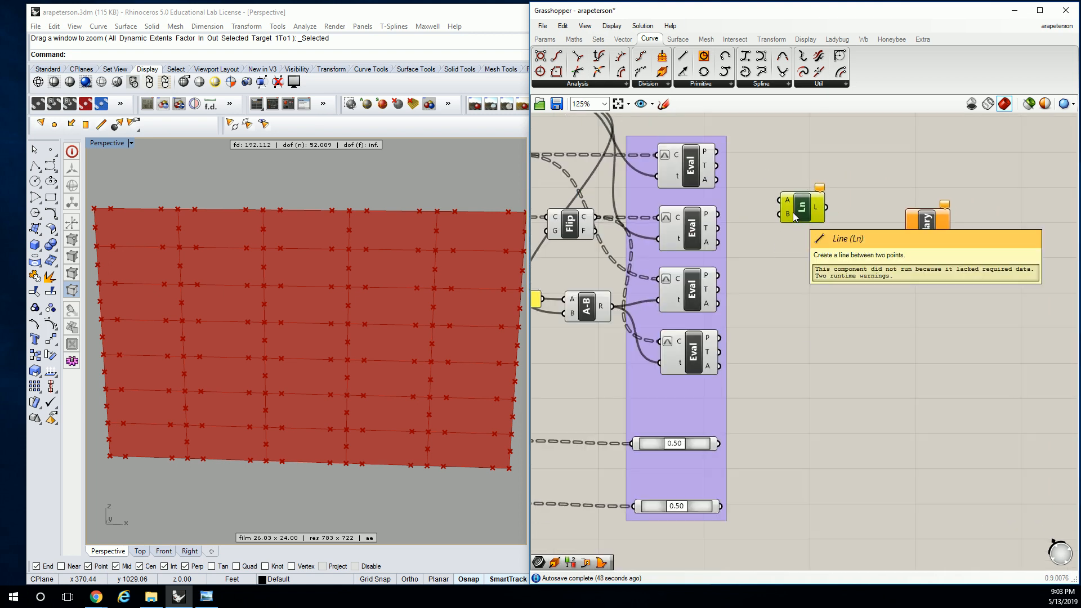
Connect the P outputs of the first and third Evaluate Curve components to the Line's A and B inputs
left_click(699, 164)
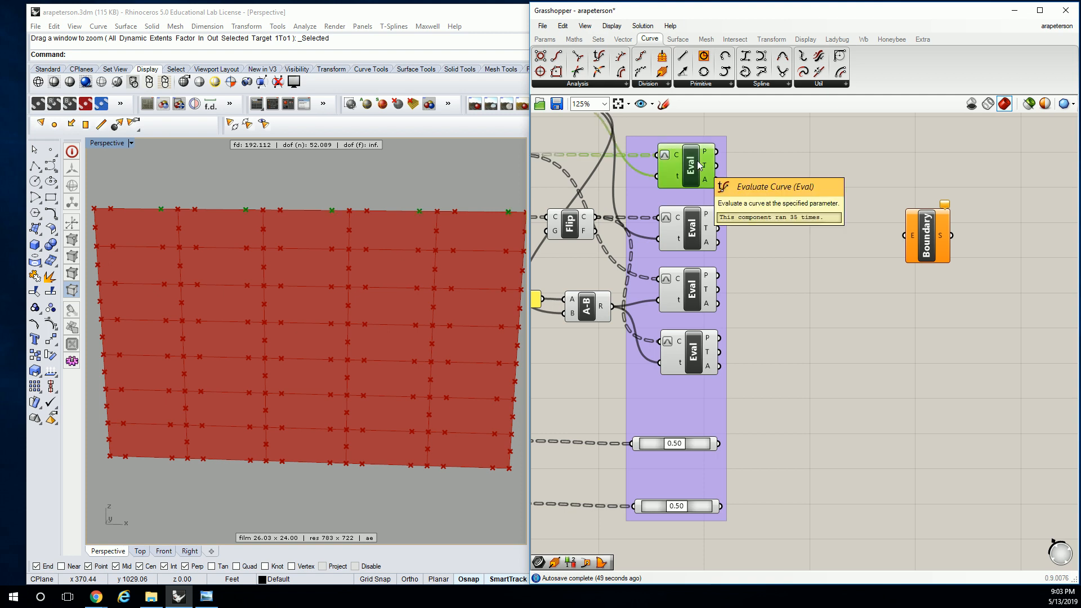
left_click(696, 236)
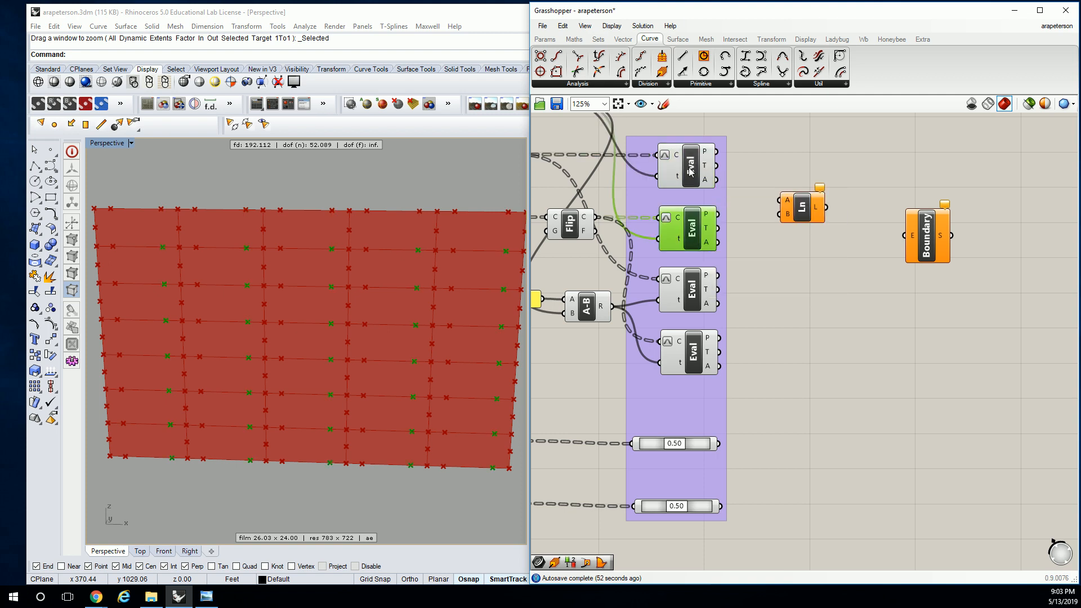
left_click(693, 292)
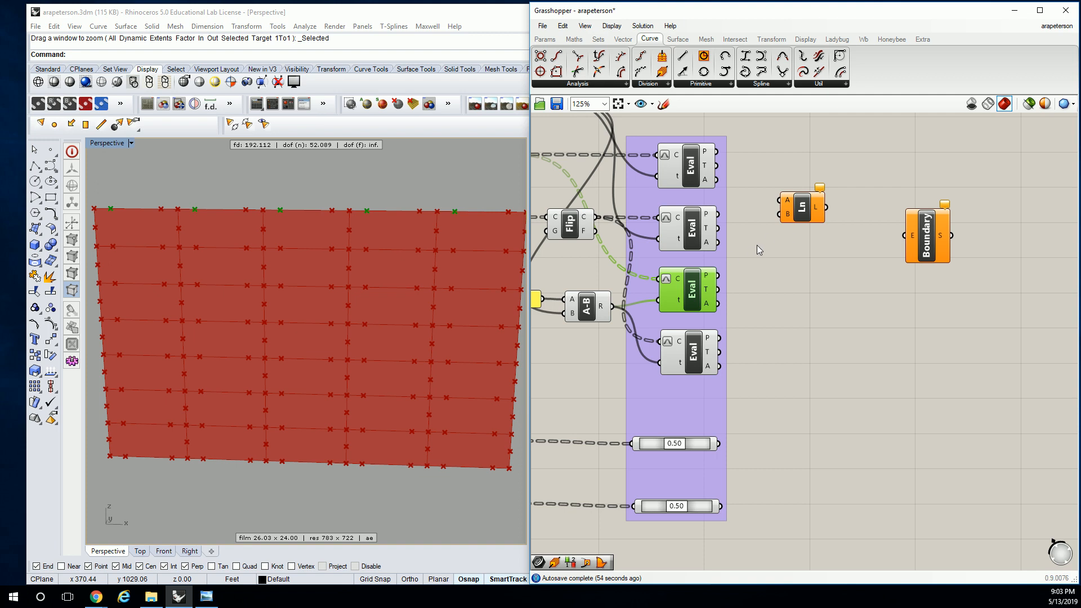
left_click(773, 224)
left_click_drag(717, 151, 781, 200)
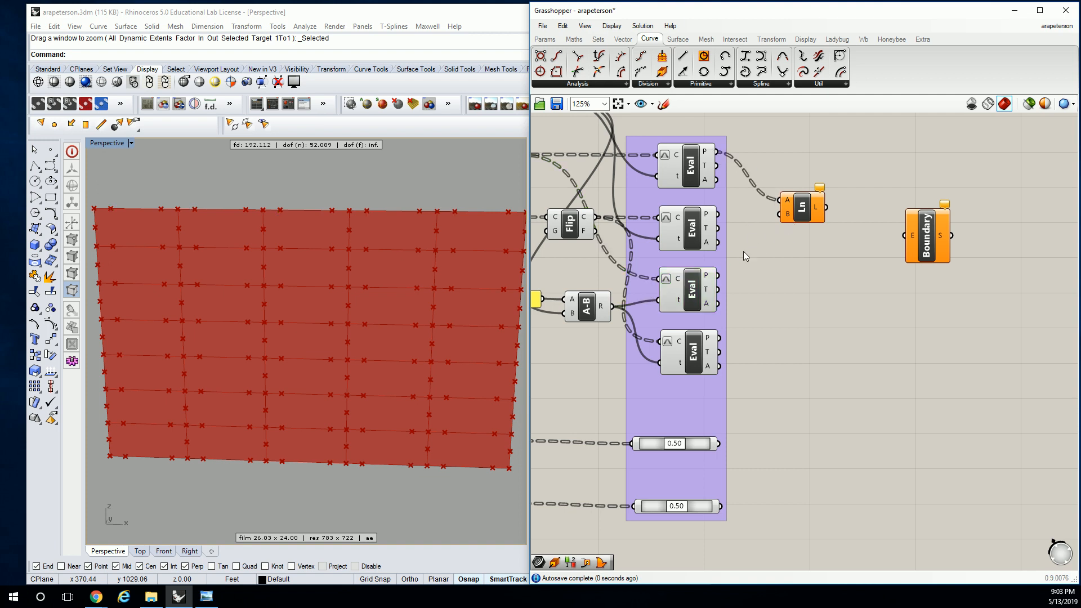
left_click_drag(718, 276, 819, 157)
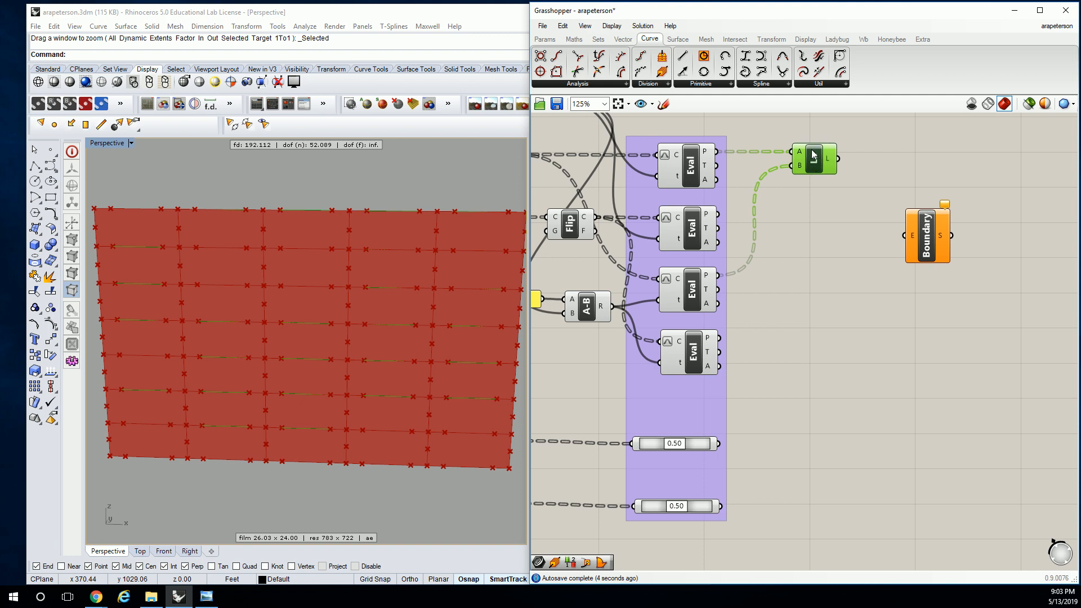
Move the Line level with the first Evaluate Curve and shift it and Boundary Surfaces farther from the group
right_click_drag(812, 176, 766, 169)
left_click_drag(878, 243, 995, 268)
left_click_drag(756, 162, 829, 162)
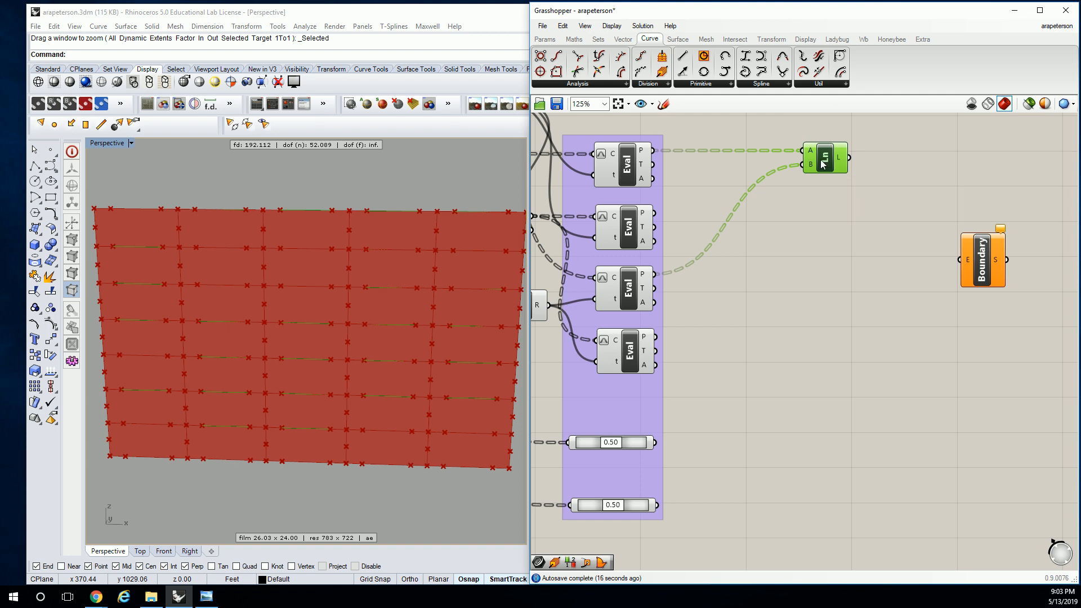
left_click_drag(986, 265, 1076, 276)
left_click_drag(810, 176, 844, 165)
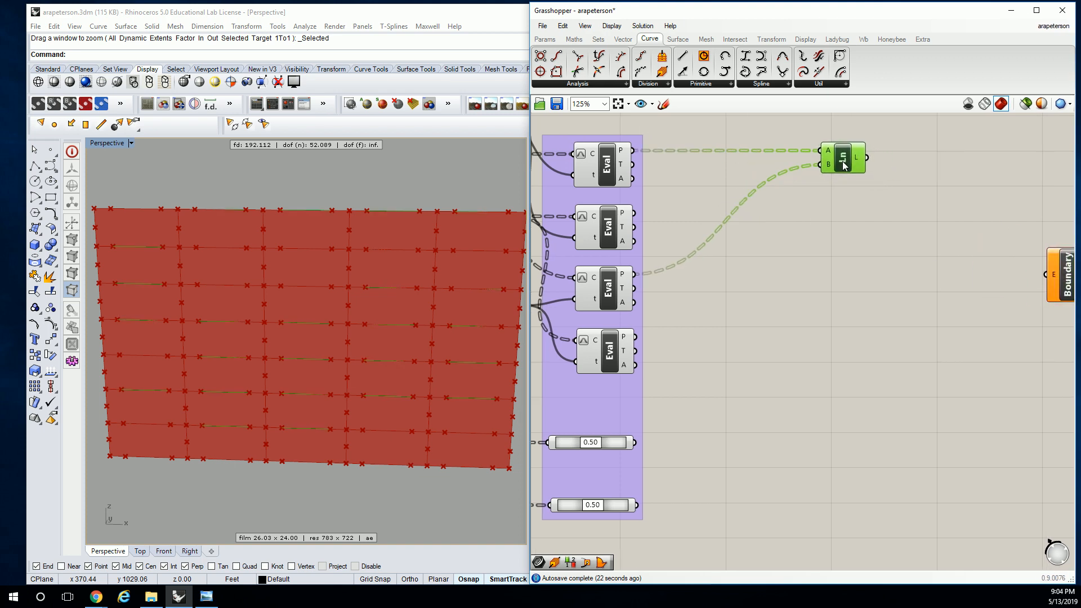
left_click(814, 231)
Add a second Line below the first, joining the P outputs of the second and fourth Evaluate Curve components
left_click_drag(682, 56, 839, 393)
left_click(606, 245)
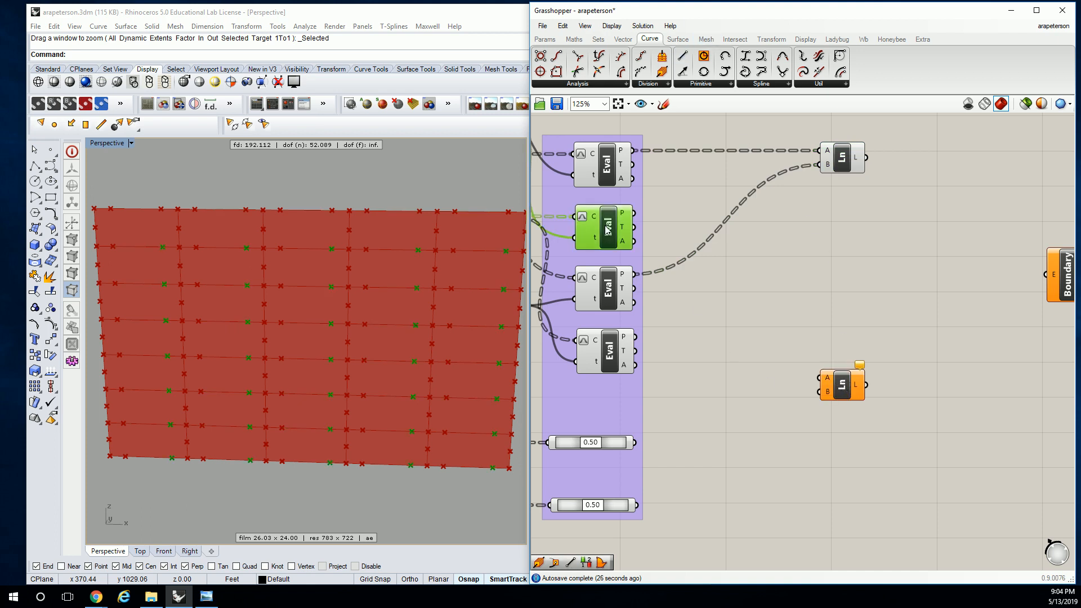
left_click(603, 365)
left_click_drag(635, 213, 820, 377)
left_click_drag(635, 337, 838, 329)
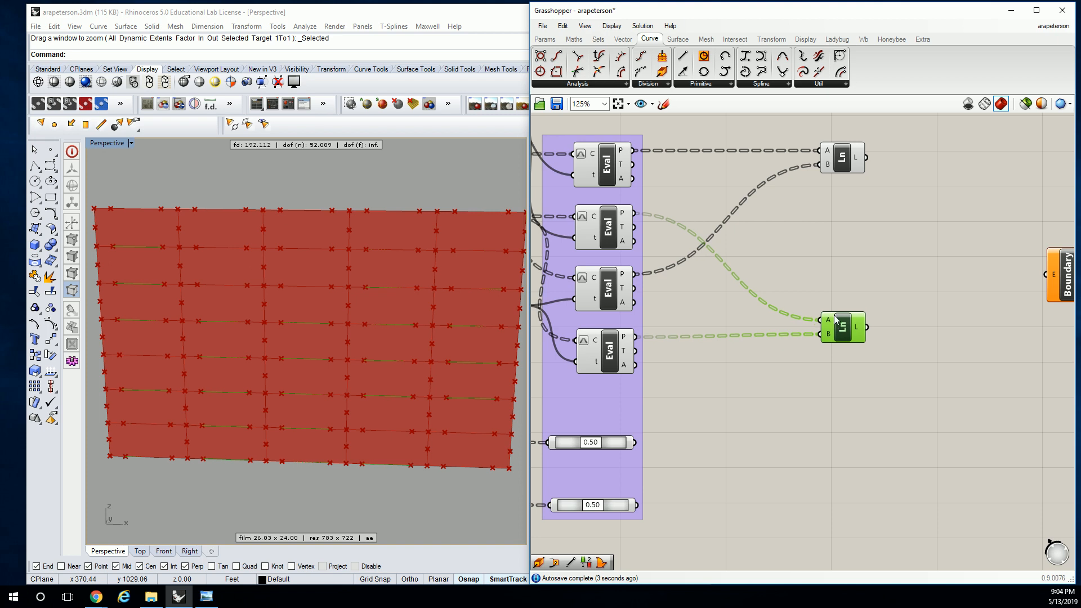
Add a third Line between the two existing Lines and connect the upper Point On Curve output to its A input
left_click(834, 279)
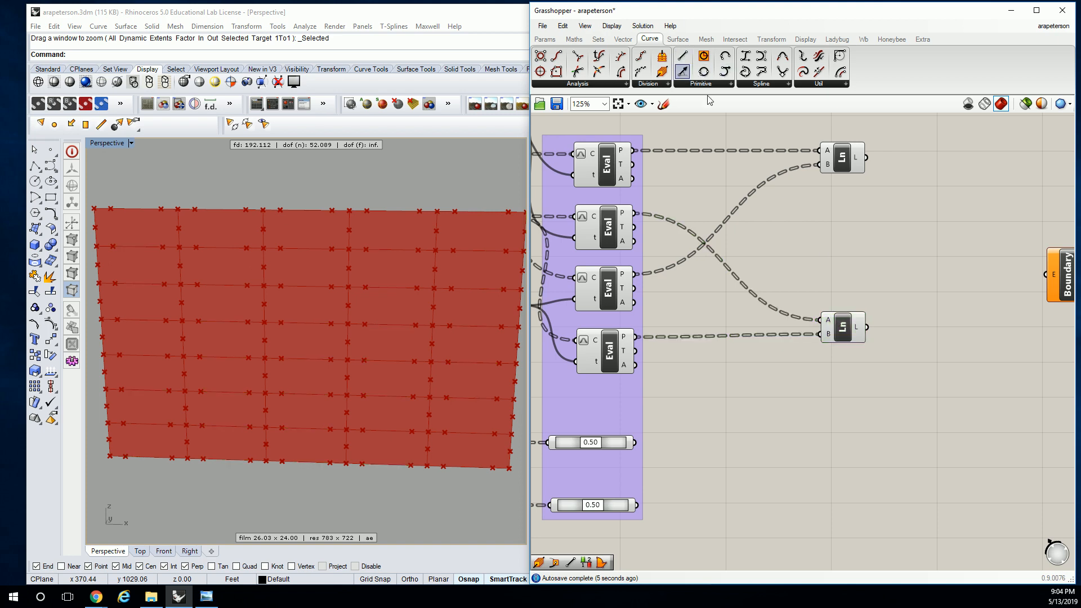
left_click_drag(682, 56, 821, 240)
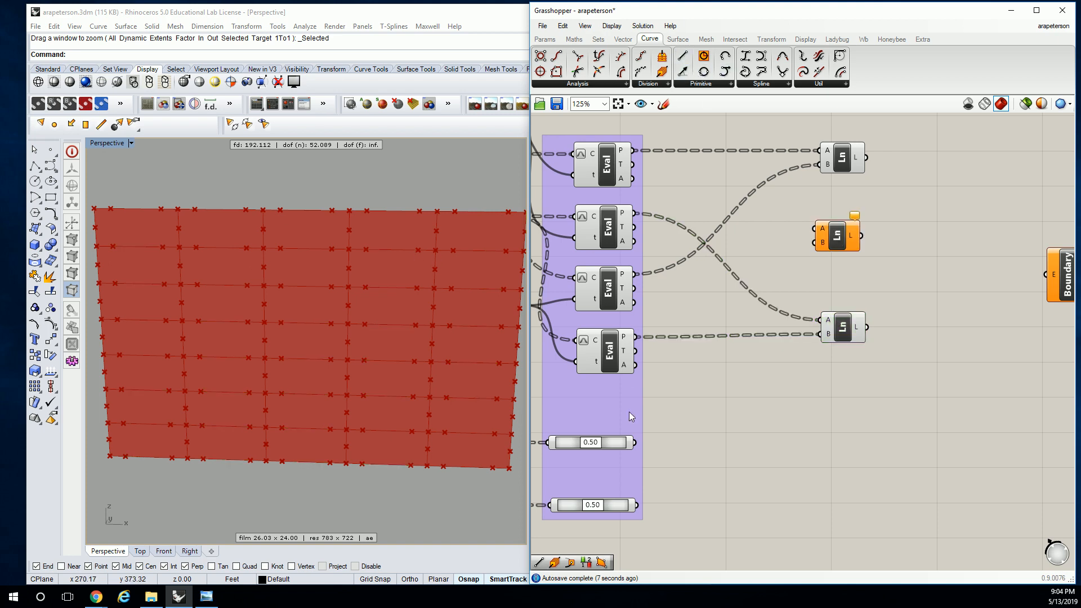
left_click_drag(636, 443, 840, 209)
Stagger the two Point On Curve components horizontally, shifting the lower one left and the upper one right
left_click(618, 444)
right_click_drag(603, 446, 619, 430)
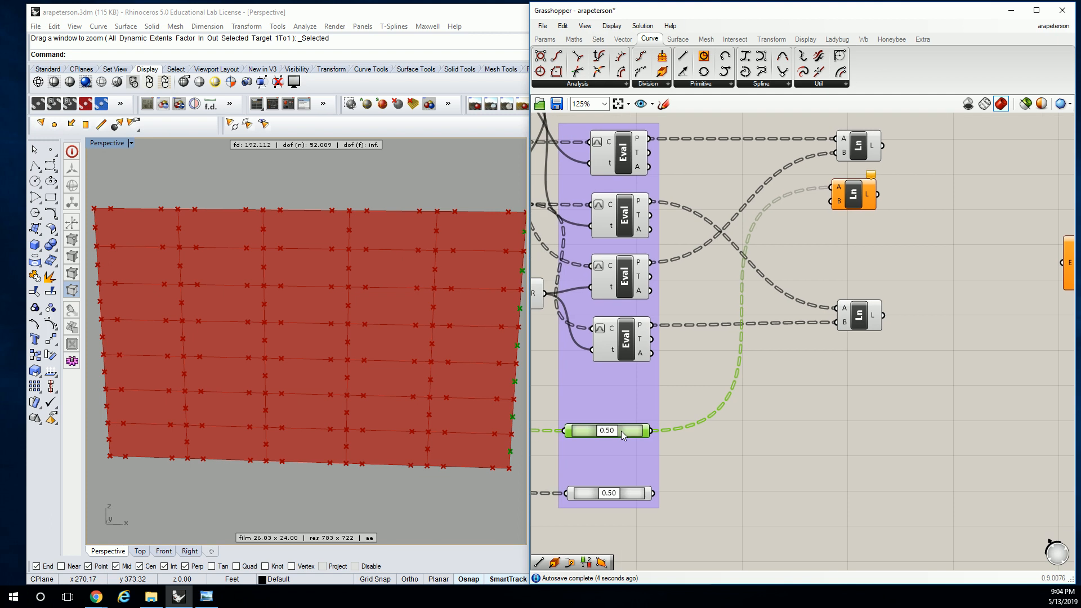
left_click(625, 493)
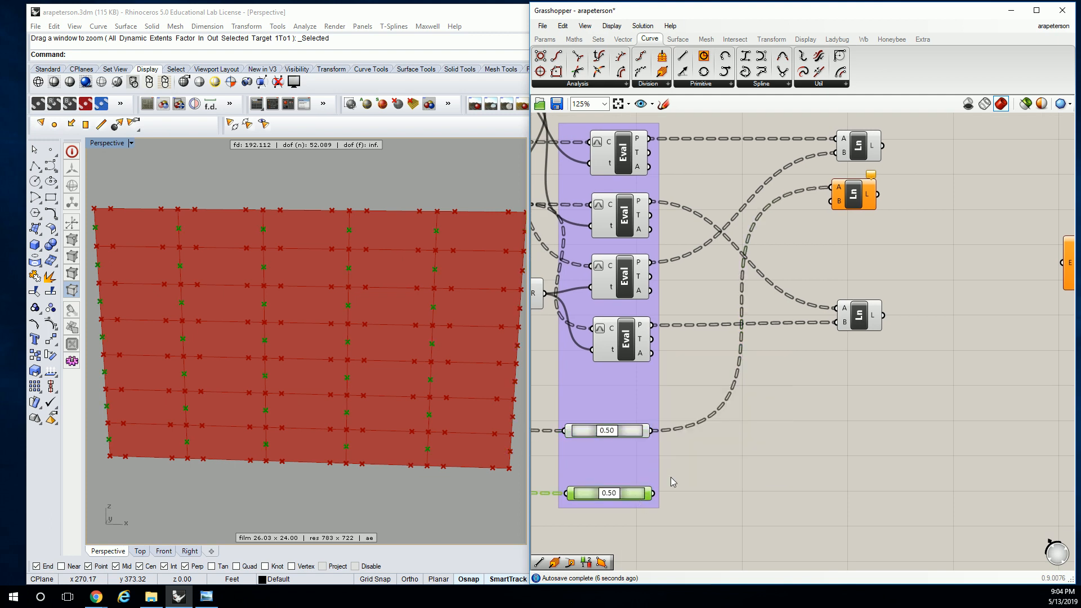
left_click_drag(634, 493, 614, 494)
left_click_drag(636, 439, 661, 440)
scroll(741, 444, "down", 1)
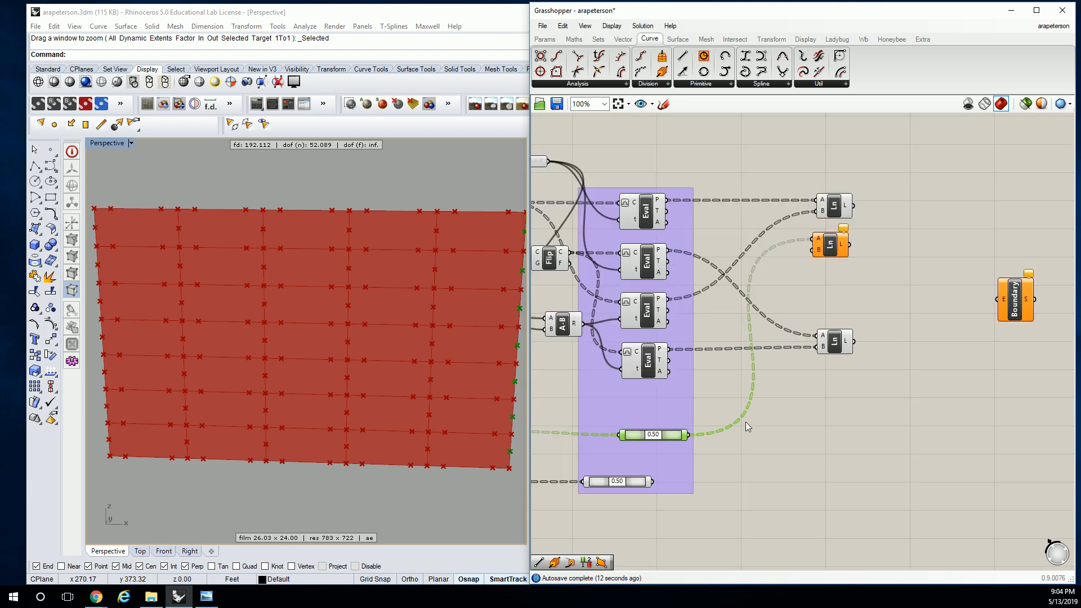
mouse_move(751, 383)
right_mouse_down()
mouse_move(706, 387)
mouse_move(733, 383)
right_mouse_up()
right_click_drag(432, 217, 441, 199)
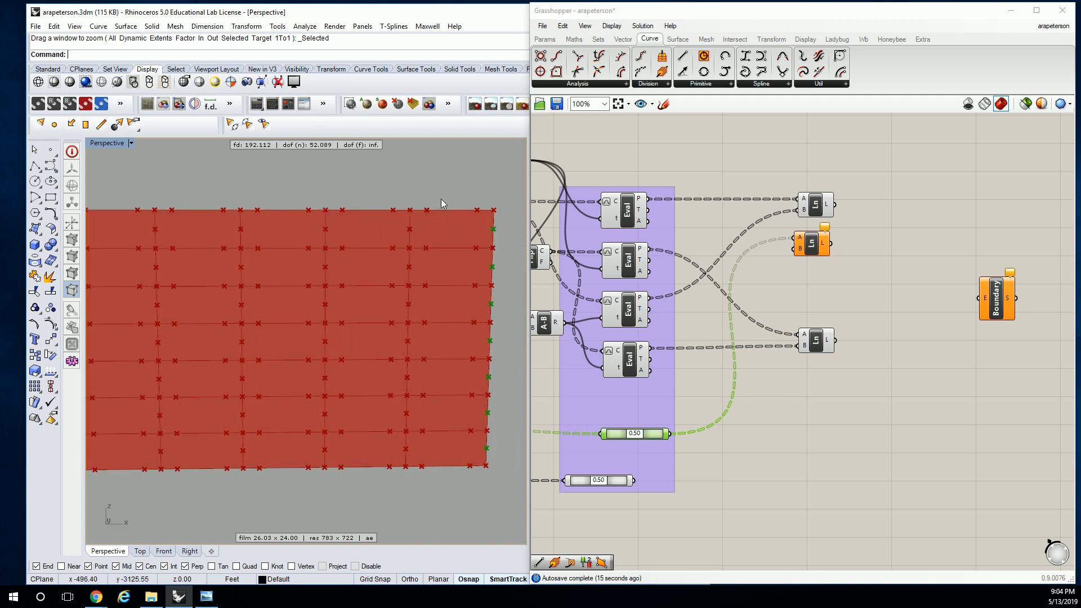
Shift the third Line right of the other two and connect the first Evaluate Curve's P output to its B input
left_click(629, 213)
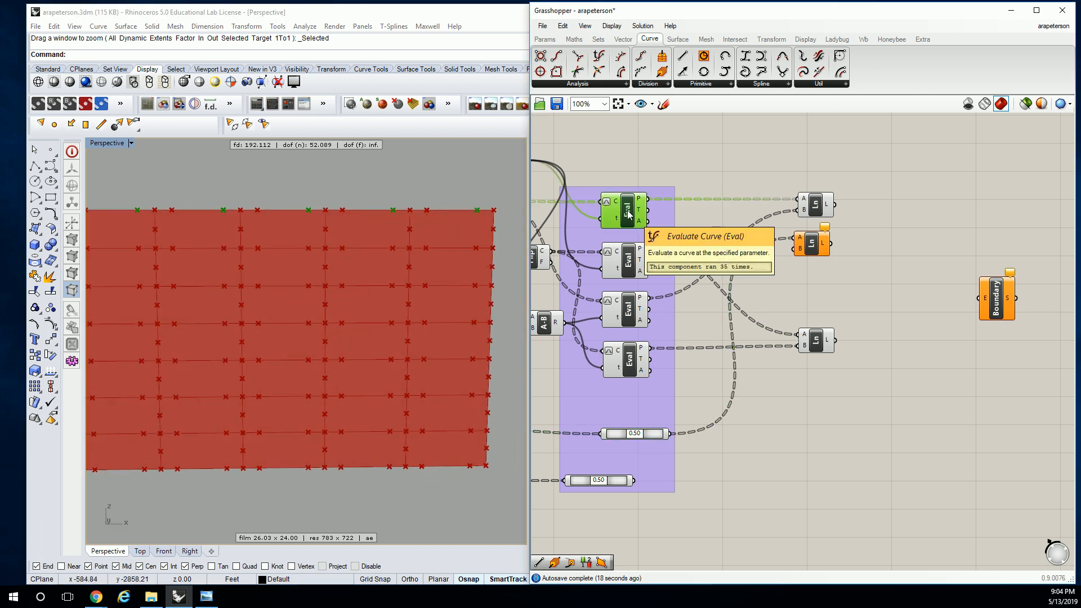
left_click(642, 310)
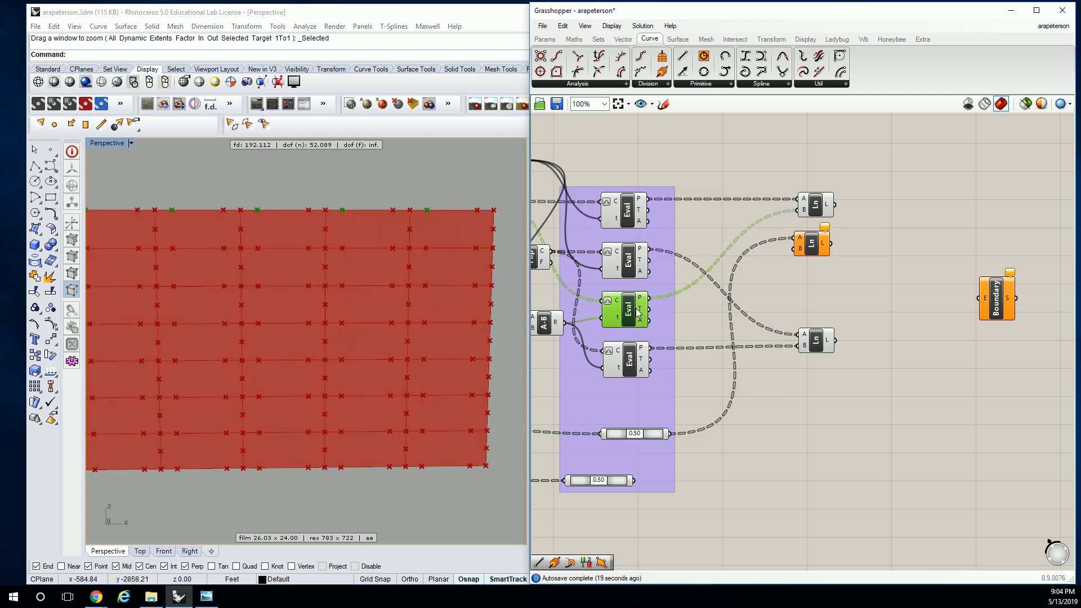
left_click(640, 248)
left_click_drag(808, 254, 877, 248)
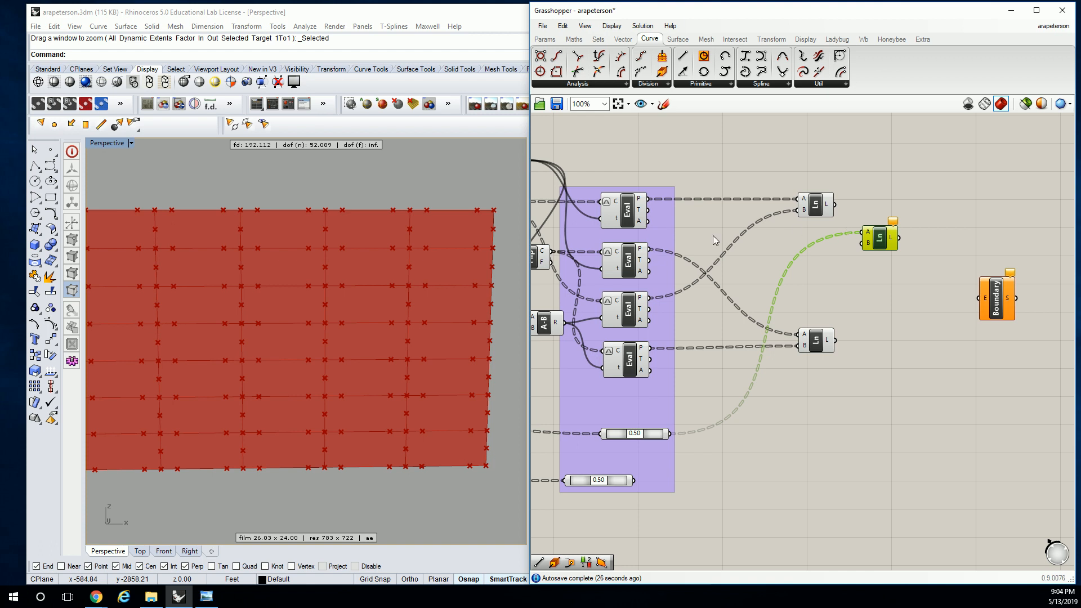
left_click(634, 217)
left_click_drag(652, 205, 866, 251)
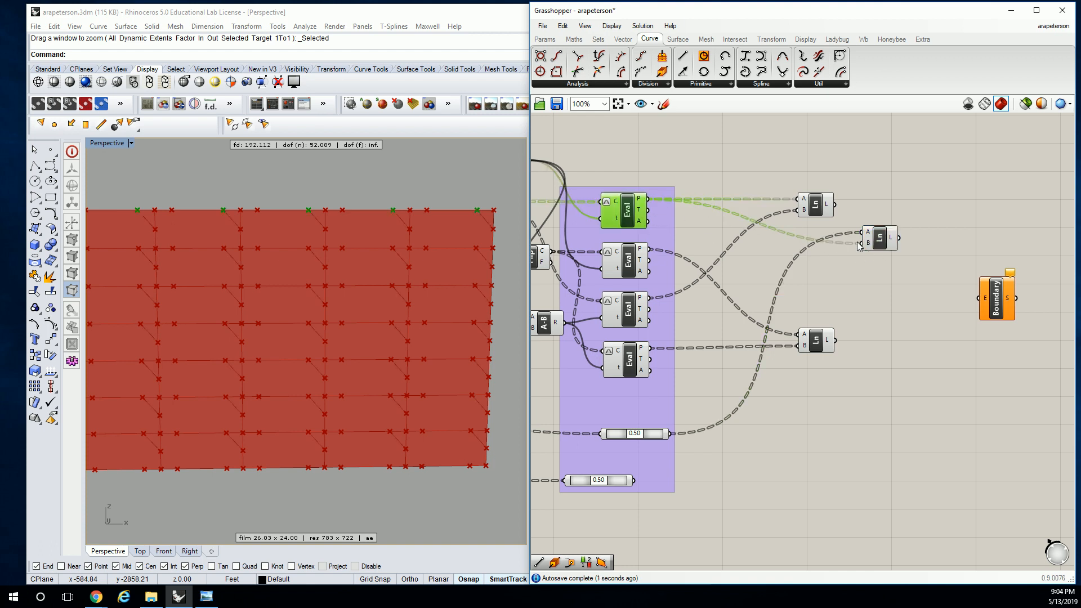
Duplicate the third Line below itself and rewire the copy's B input to the second Evaluate Curve's P output
left_click(881, 240)
left_click_drag(883, 243, 884, 309, "alt")
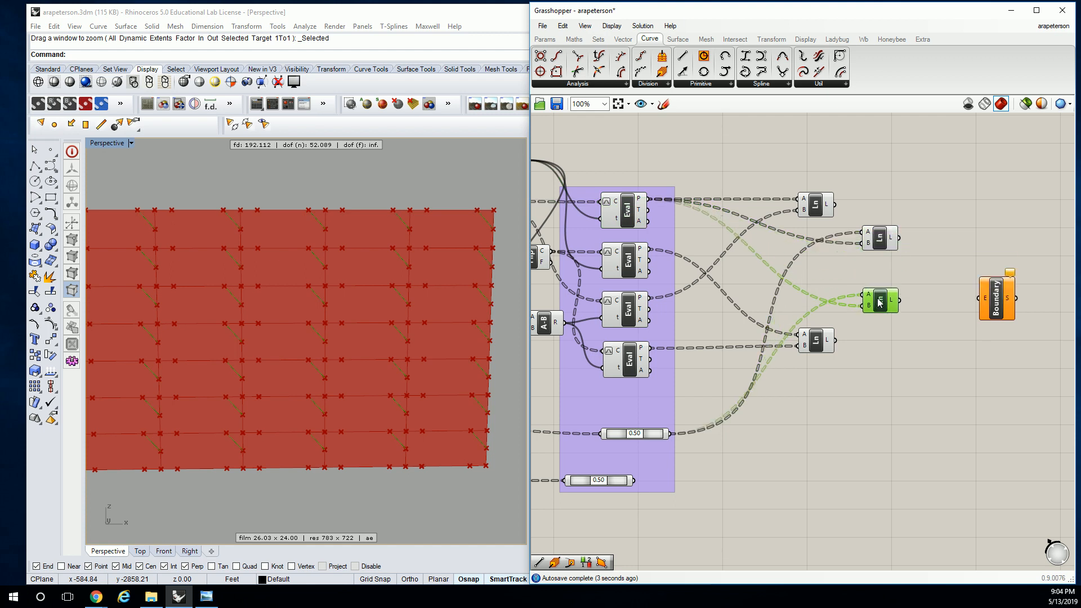
left_click(641, 265)
left_click_drag(649, 251, 862, 310)
left_click_drag(881, 307, 880, 299)
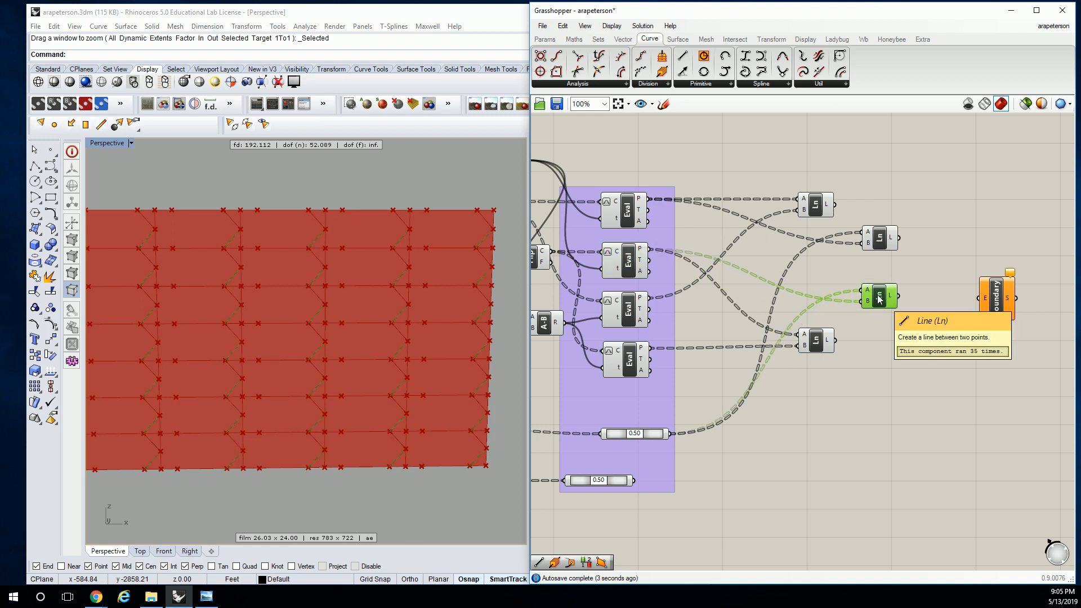
Duplicate the two Lines fed by the upper Point On Curve and place the copies nearer the Evaluate Curve group
left_click(840, 277)
left_click_drag(846, 208, 929, 326)
left_click_drag(887, 244, 755, 243)
left_click(719, 178)
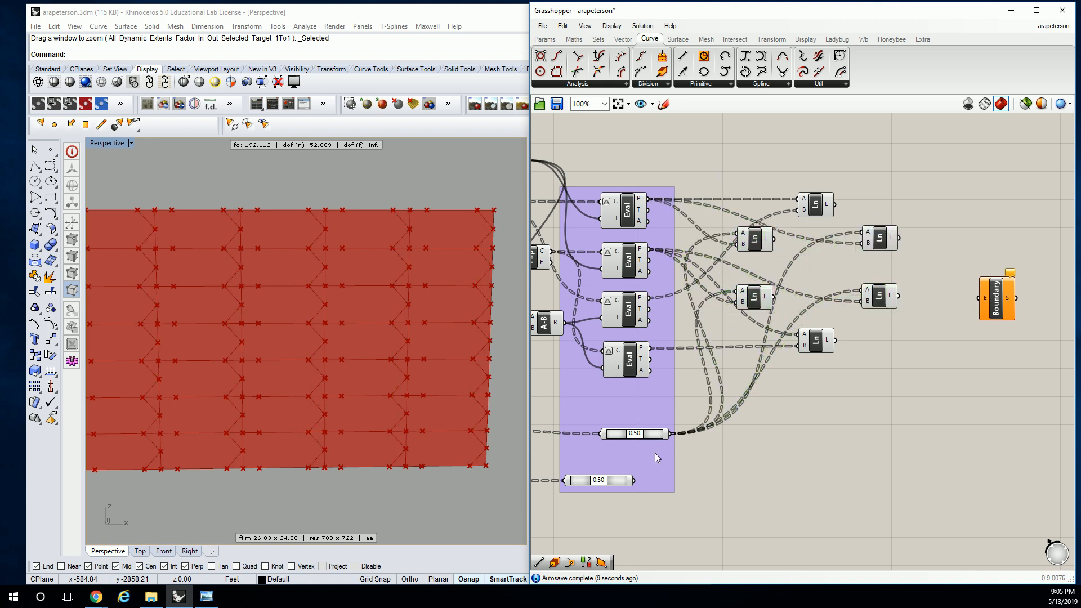
Rewire both copies' A inputs to the lower Point On Curve and their B inputs to the third and fourth Evaluate Curve P outputs
left_click_drag(634, 480, 738, 233)
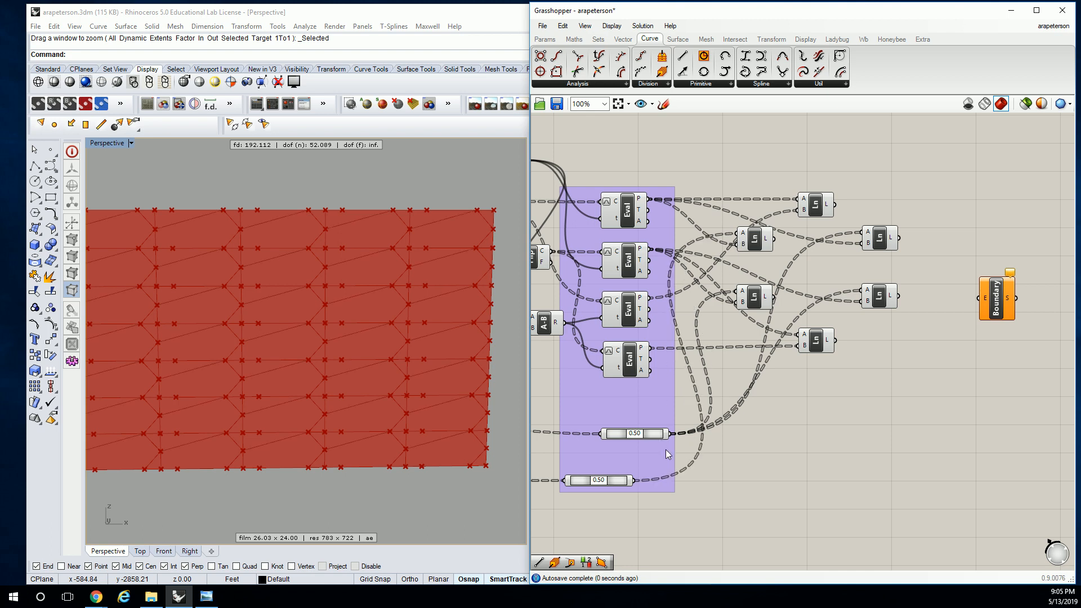
left_click_drag(632, 480, 738, 291)
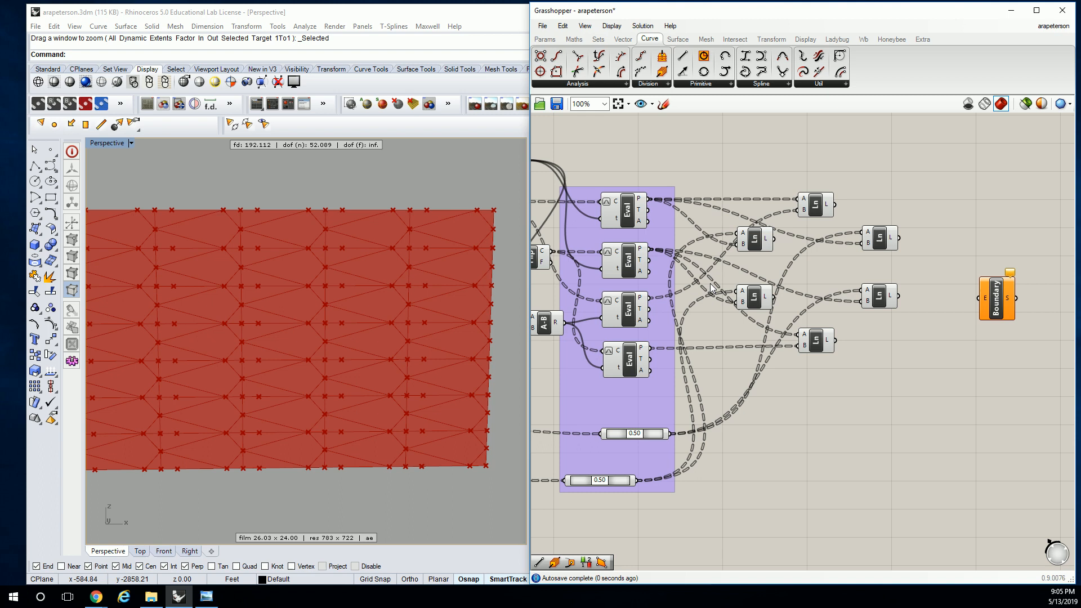
left_click(636, 311)
left_click_drag(651, 303, 738, 244)
left_click_drag(651, 354, 738, 302)
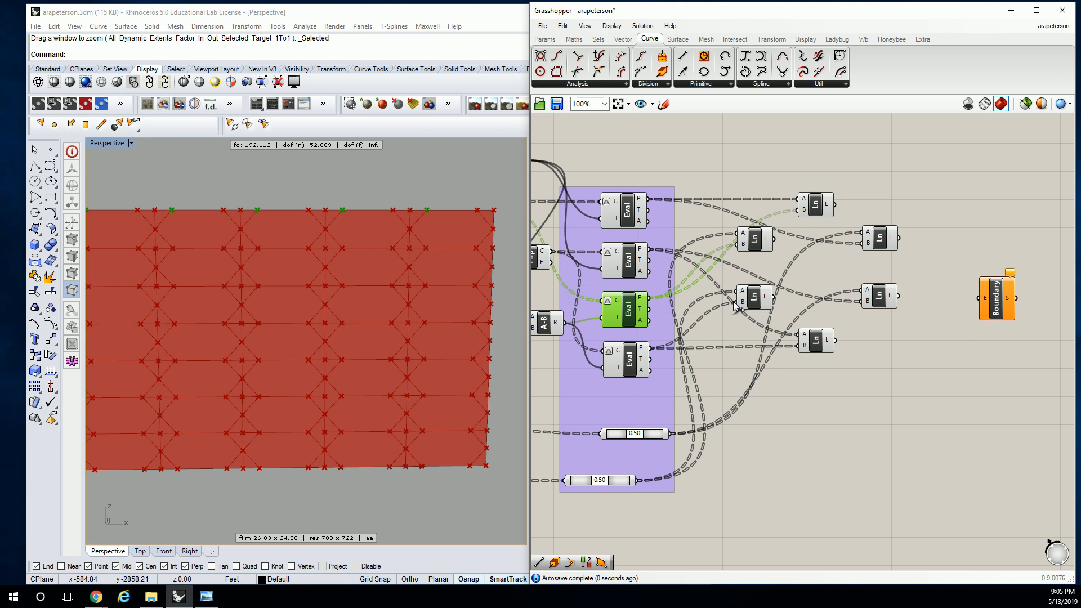
left_click(776, 263)
Check the preview of each Line and group the six Line components
left_click(816, 206)
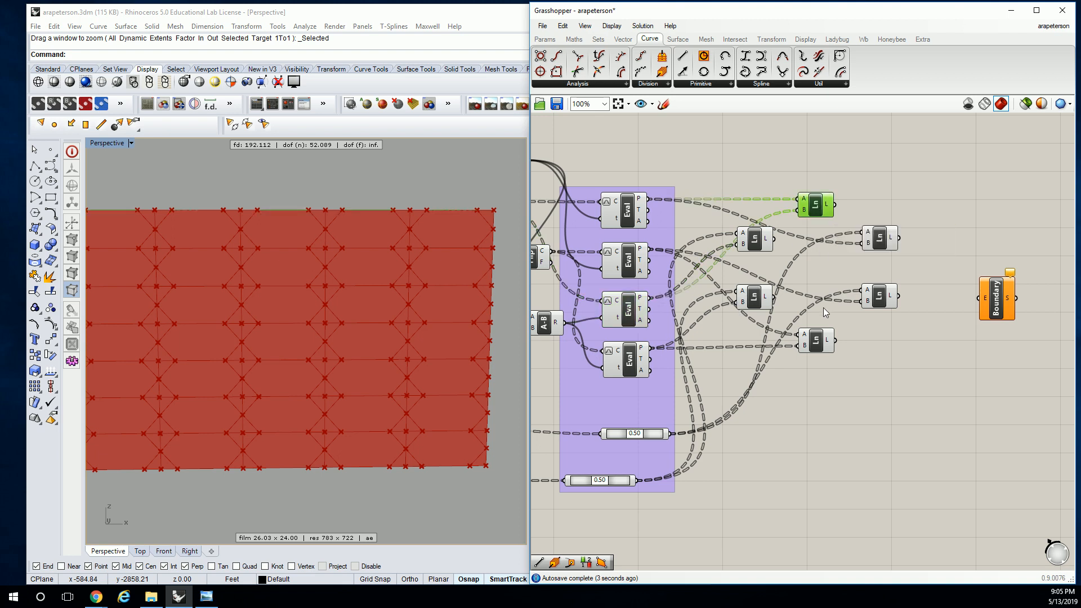
left_click(820, 345)
left_click(757, 244)
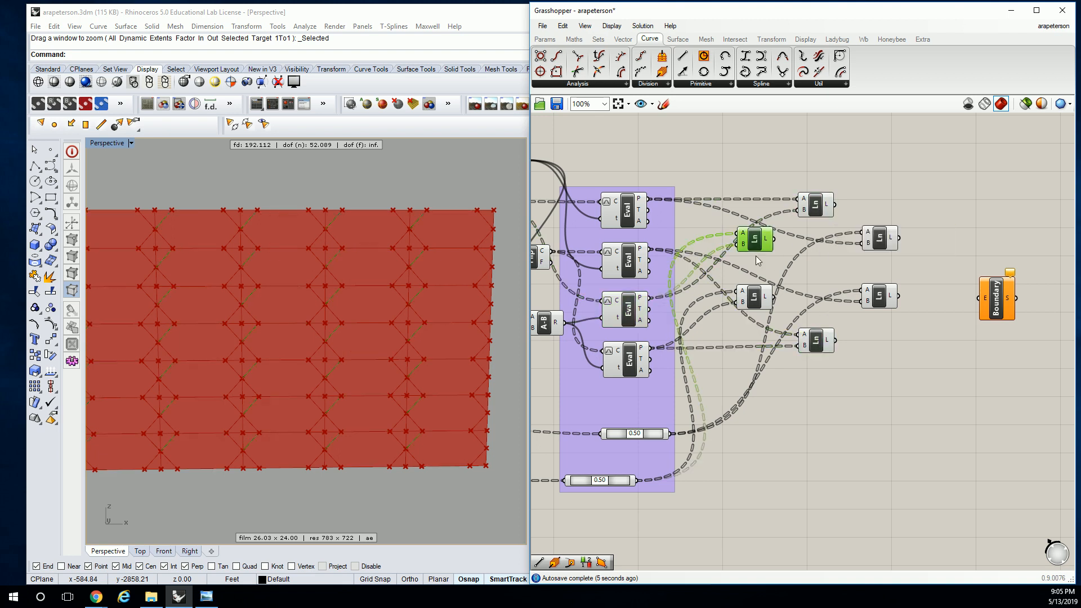
left_click(755, 302)
left_click(886, 239)
left_click(883, 296)
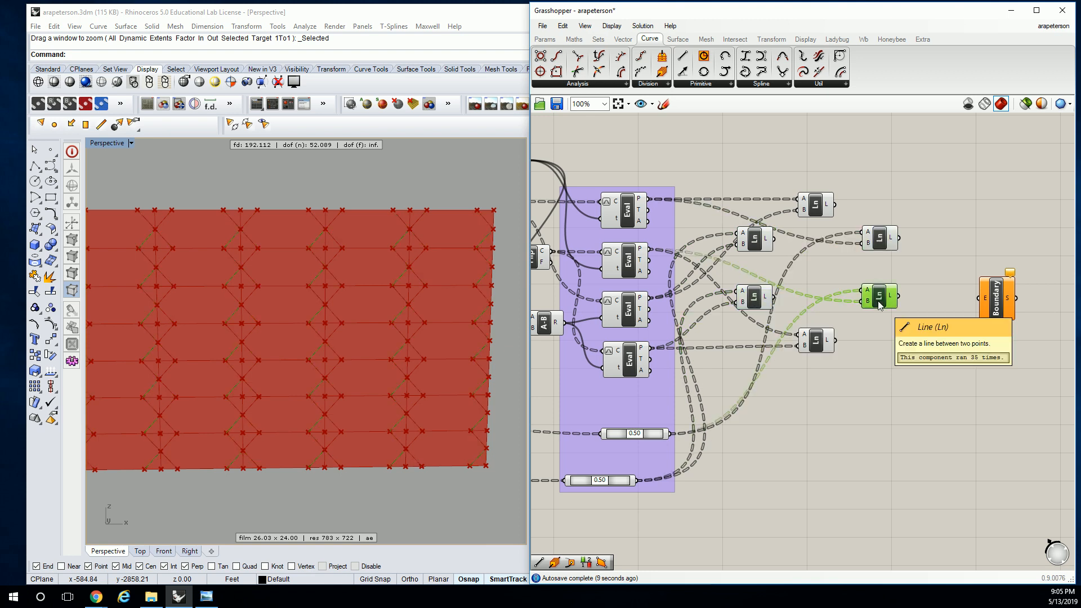
left_click_drag(712, 167, 921, 387)
key("ctrl+g")
Bring the top and bottom Lines closer to the other four and space out the Line group and Boundary Surfaces
right_click_drag(913, 232, 850, 215)
left_click(725, 207)
left_click_drag(726, 208, 729, 212)
left_click_drag(724, 342, 729, 332)
left_click_drag(758, 240, 795, 272)
left_click(898, 236)
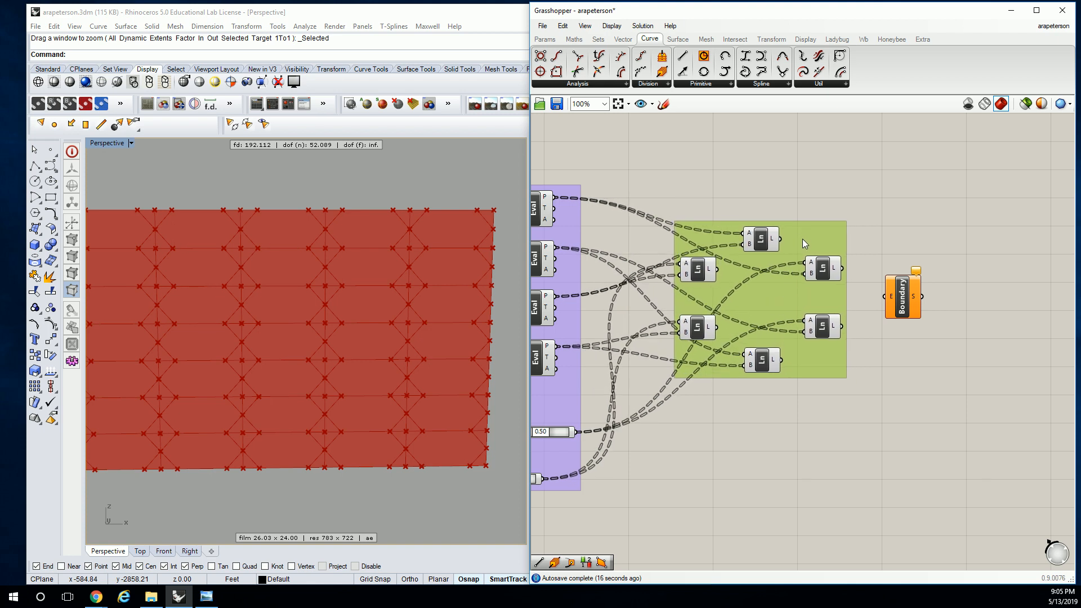
left_click_drag(901, 307, 926, 307)
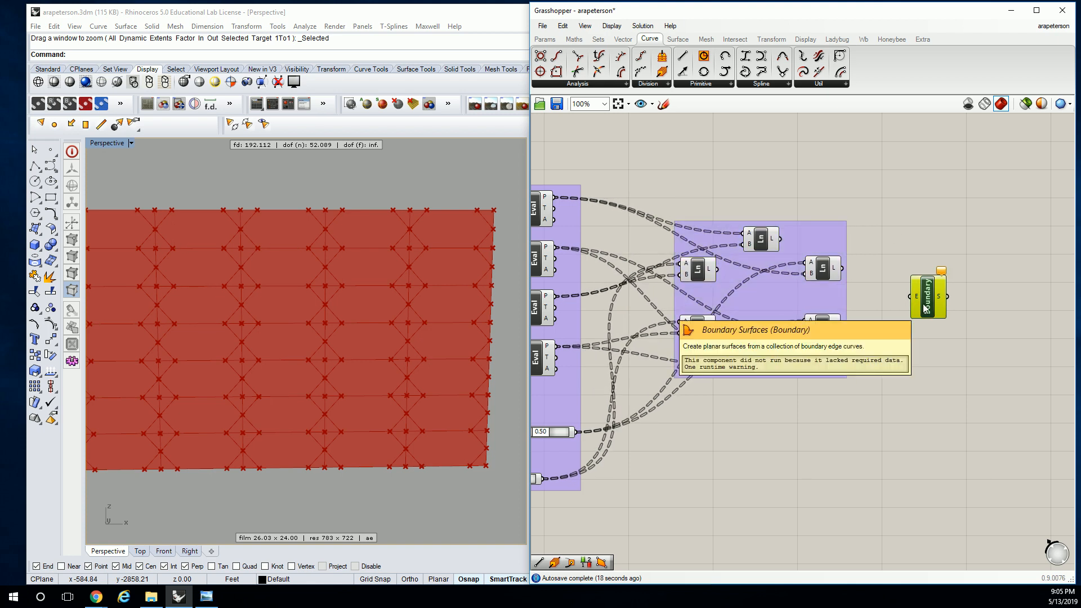
left_click(877, 242)
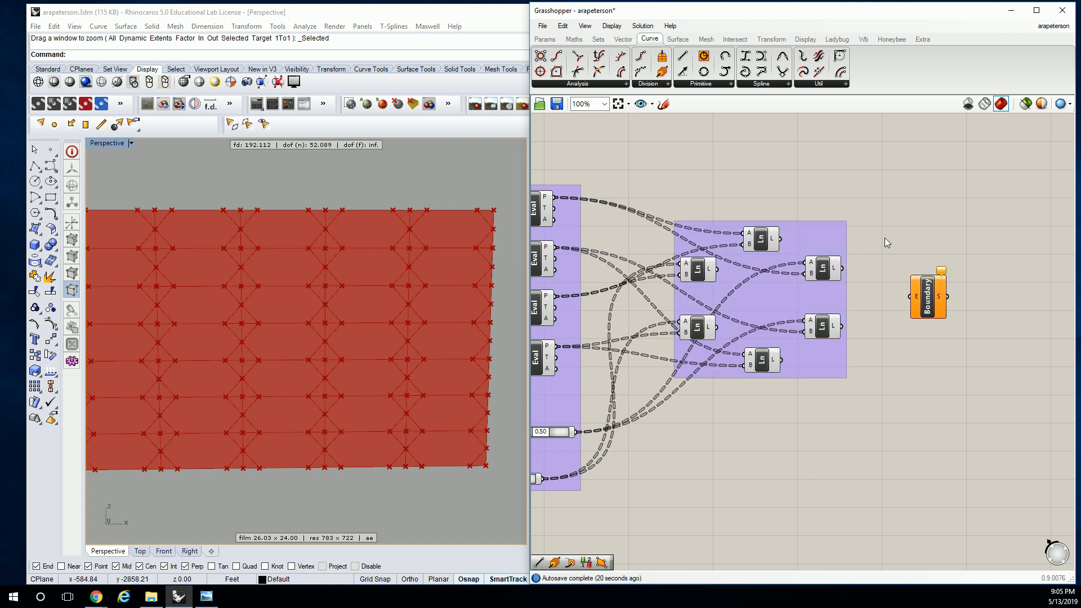
Add a Panel above the Line group, feed it the top Line's L output, and enlarge it to read the data paths
right_click_drag(885, 241, 840, 242)
mouse_move(729, 240)
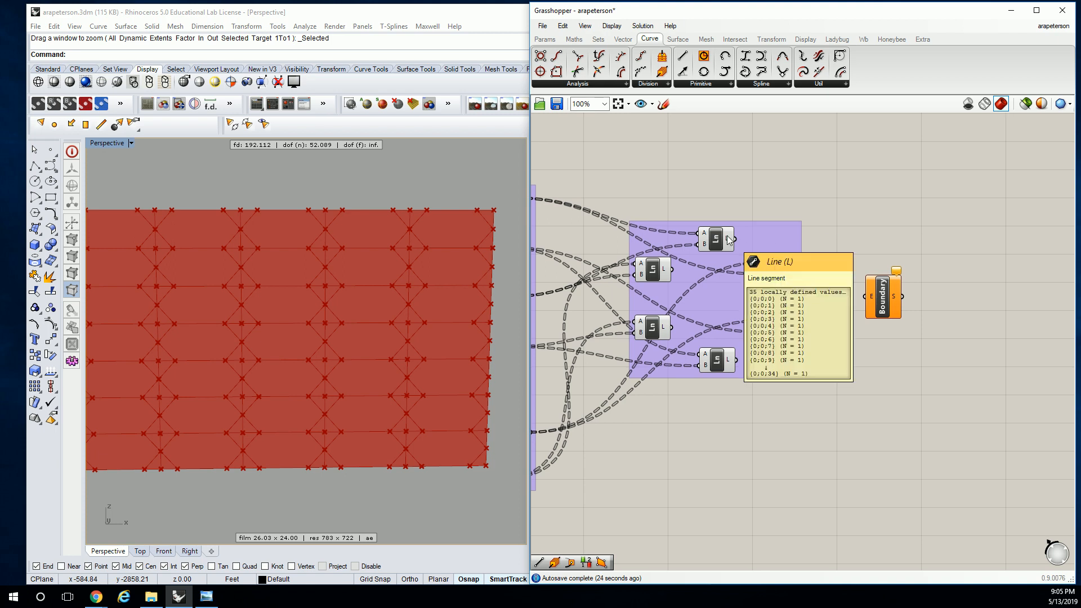
left_click(544, 39)
left_click_drag(688, 75, 816, 179)
left_click_drag(735, 239, 770, 178)
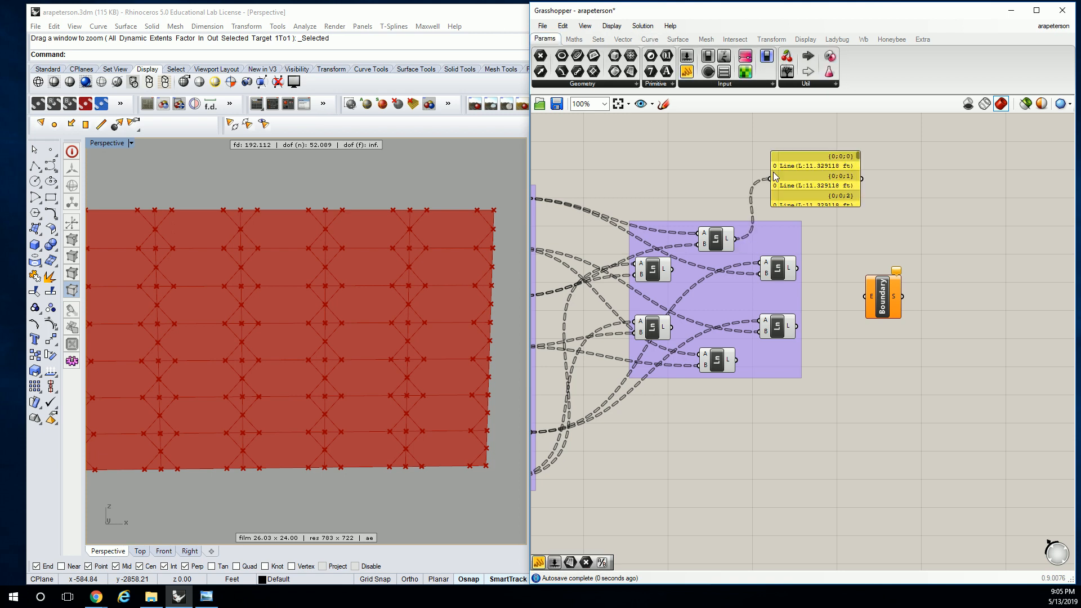
right_click_drag(856, 196, 807, 212)
left_click_drag(811, 222, 932, 261)
left_click_drag(814, 234, 825, 190)
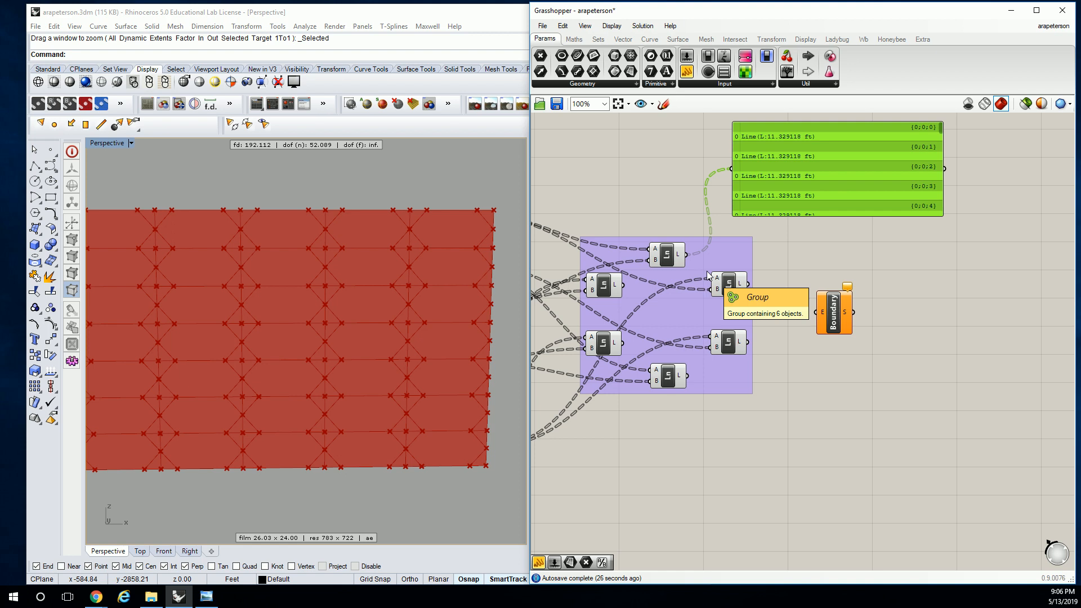
Connect the L outputs of all six Lines to the E input of Boundary Surfaces
left_click_drag(687, 254, 817, 311)
left_click_drag(748, 284, 817, 312, "shift")
left_click_drag(748, 342, 817, 312, "shift")
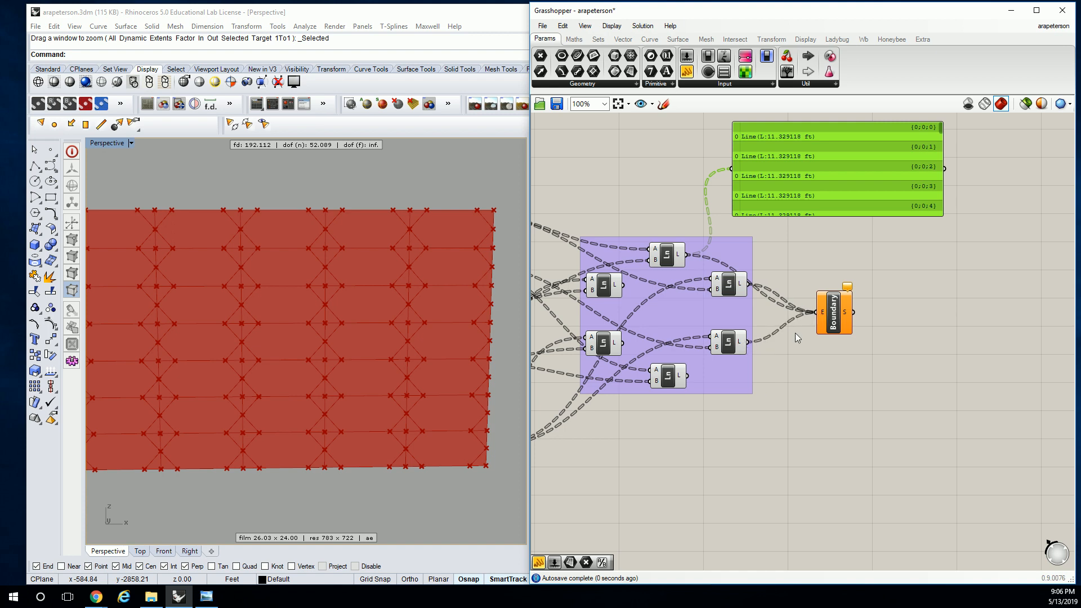
left_click_drag(688, 375, 816, 312, "shift")
left_click_drag(623, 342, 816, 312, "shift")
left_click_drag(623, 285, 816, 313, "shift")
Move Boundary Surfaces farther from the Line group and delete the Panel
left_click(832, 311)
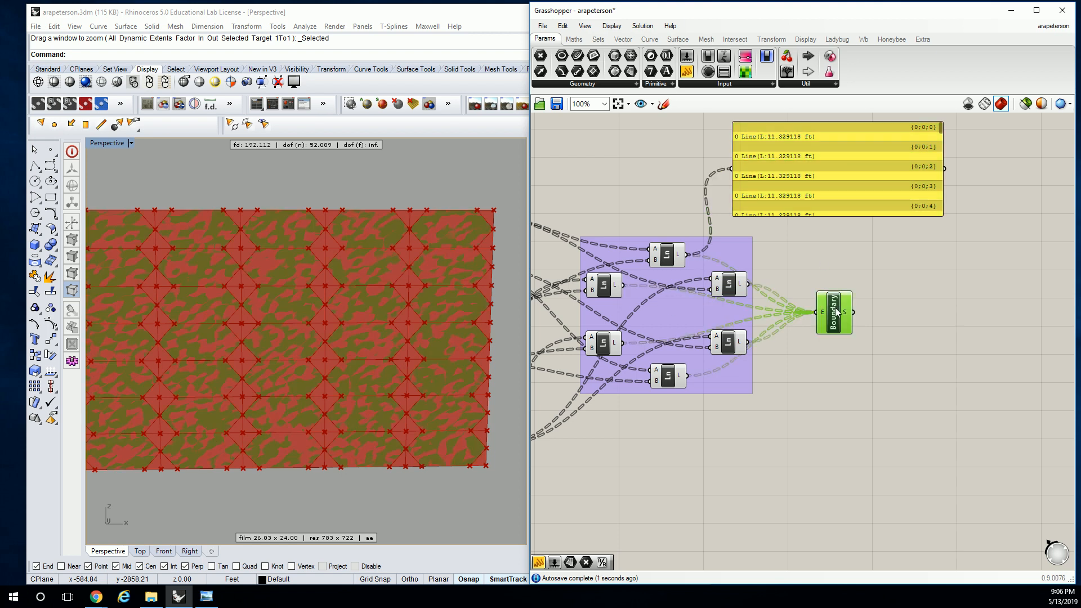
left_click_drag(836, 311, 866, 319)
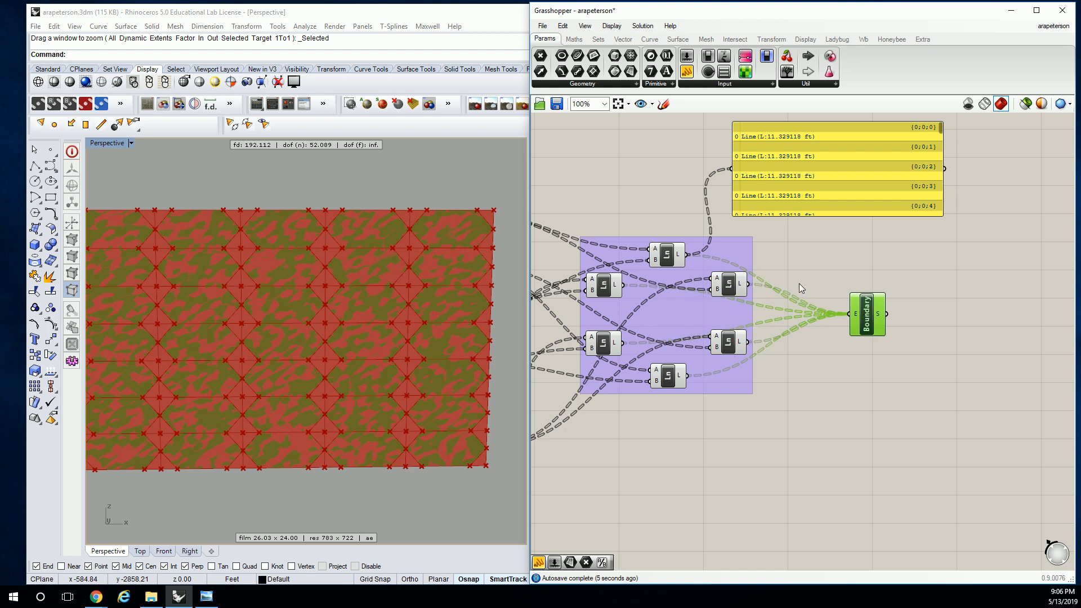
left_click(833, 174)
key("Delete")
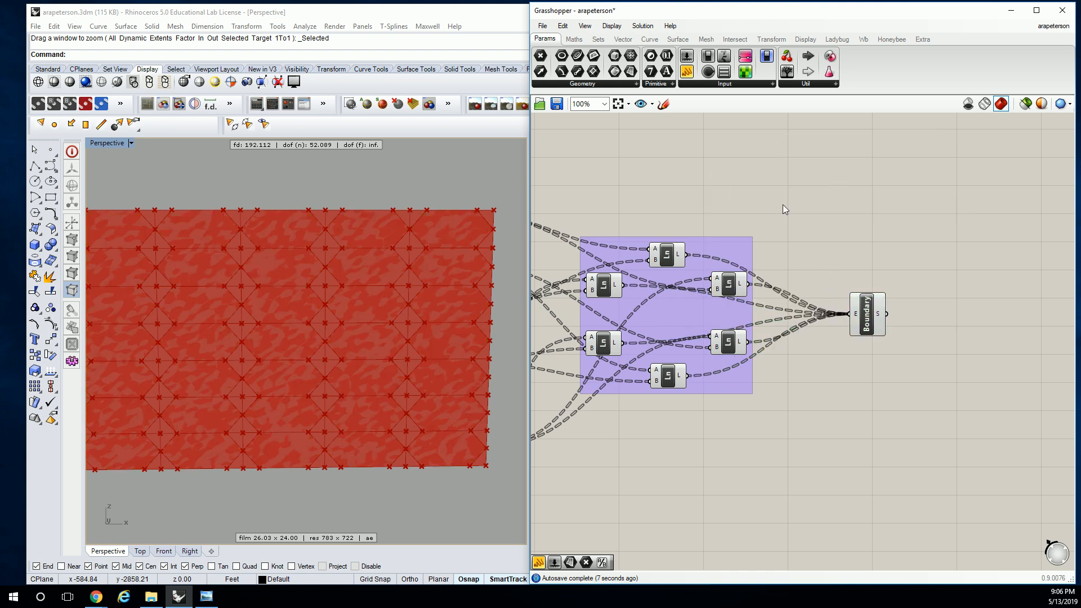
Turn off the preview of all components from Divide Domain through the Line group, leaving Boundary Surfaces shown
scroll(785, 208, "down", 2)
right_click_drag(558, 197, 762, 221)
right_click_drag(616, 189, 731, 193)
scroll(684, 206, "down", 1)
left_click_drag(669, 210, 1020, 445)
key("space")
left_click(1023, 242)
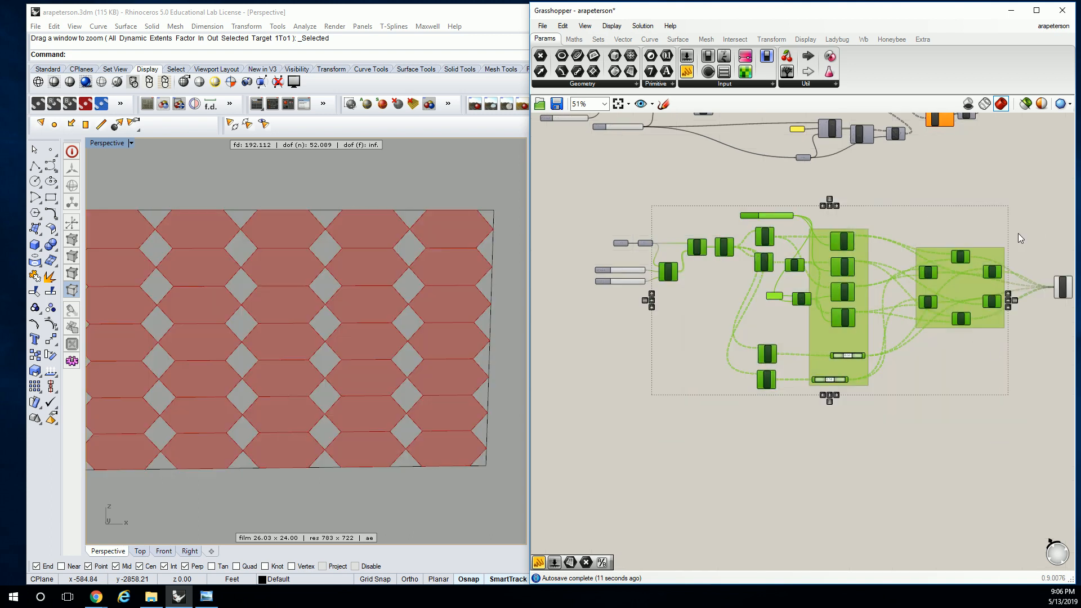
left_click(1023, 242)
scroll(967, 258, "up", 2)
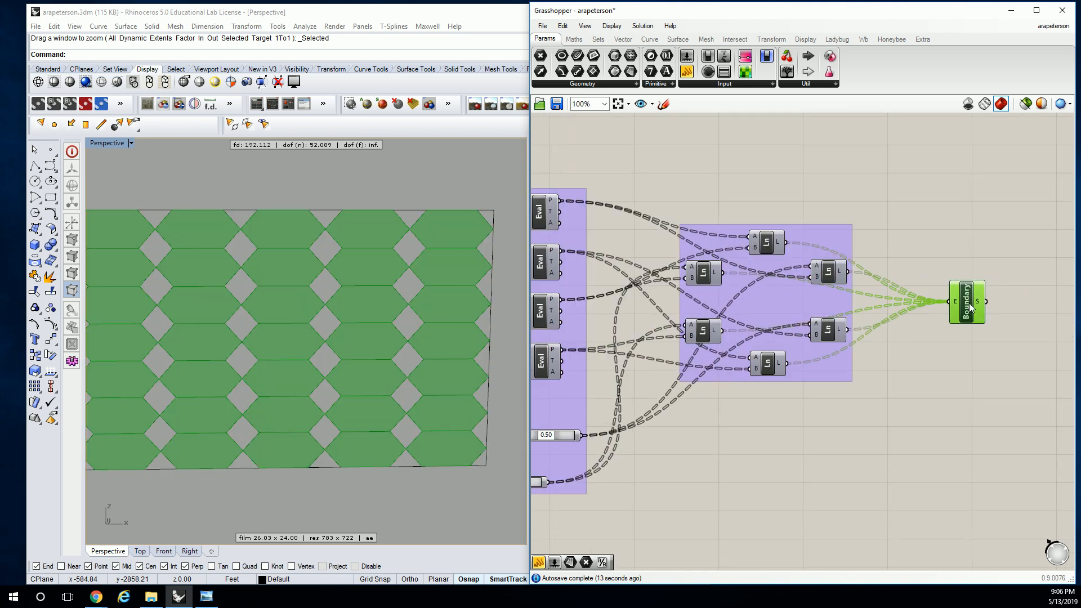
left_click(970, 307)
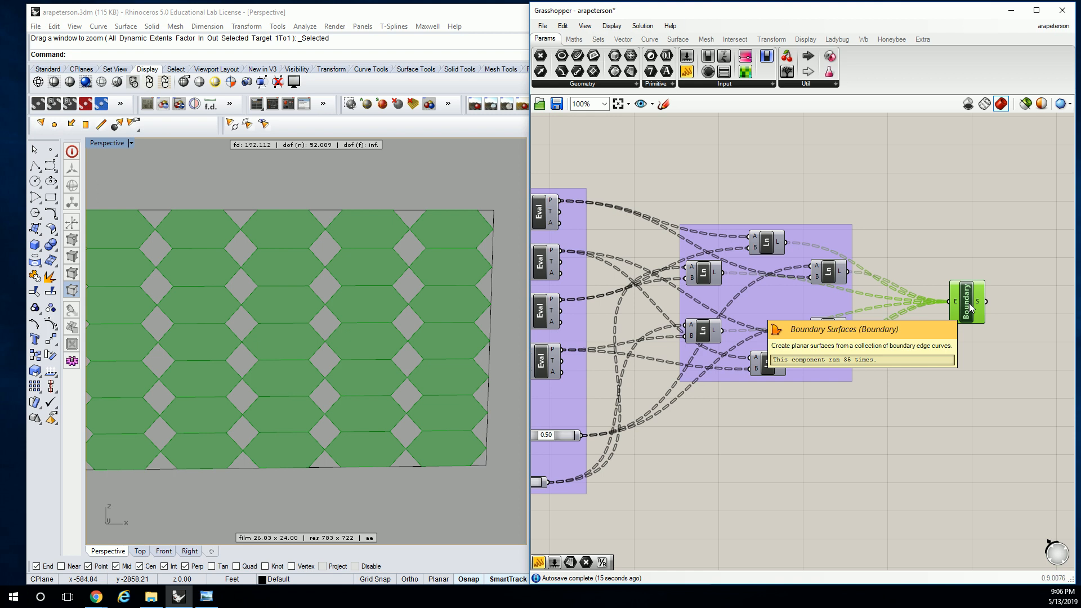
Set the V Count slider to 9 and inspect the resulting panel pattern up close
left_click(754, 191)
right_click_drag(752, 192, 1014, 189)
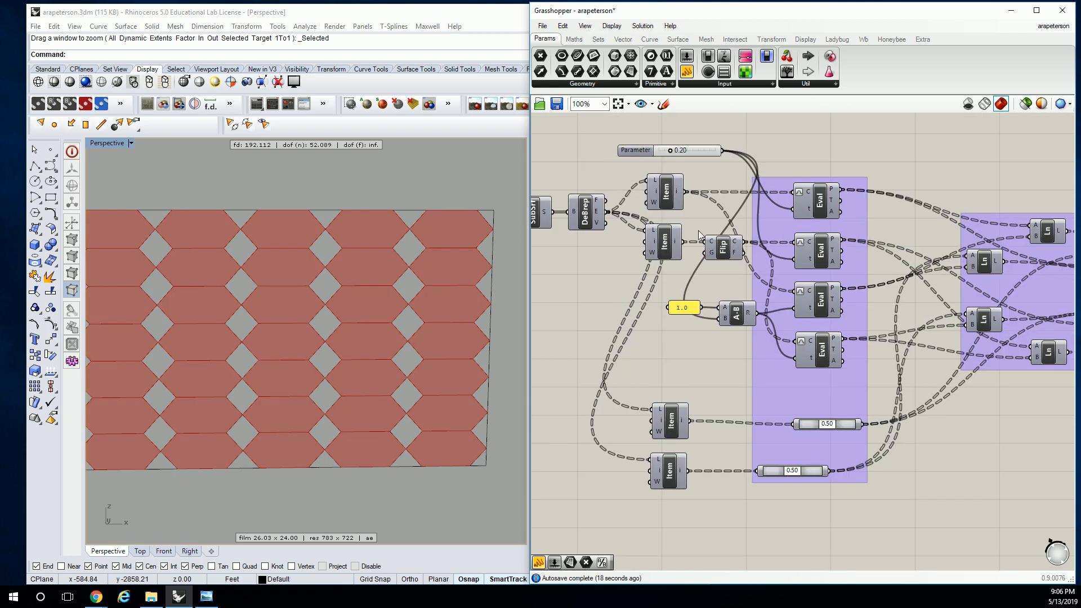
right_click_drag(695, 235, 838, 219)
right_click_drag(668, 225, 764, 230)
scroll(633, 237, "up", 2)
left_click_drag(638, 286, 653, 287)
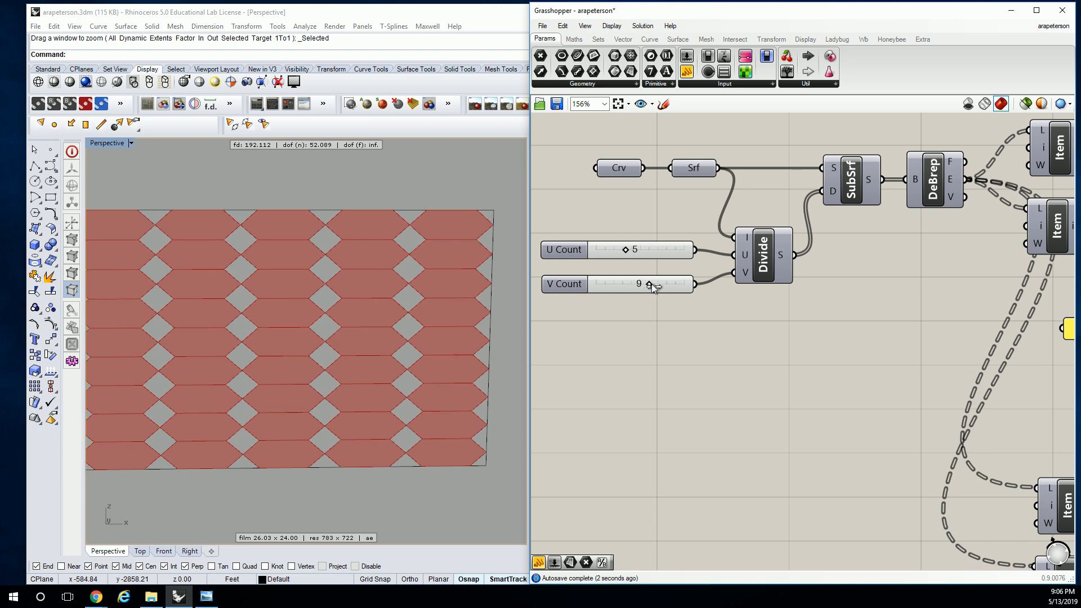
scroll(417, 241, "up", 6)
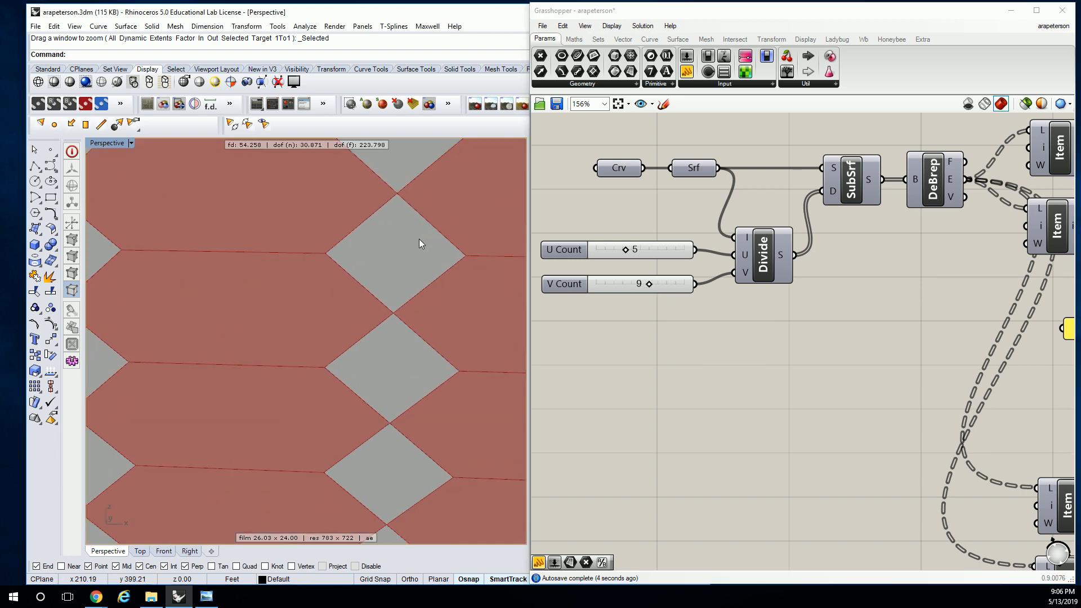
Inspect the Boundary Surfaces panel pattern and compare it with the facade model images in the issuu portfolio open in Chrome
scroll(350, 217, "down", 10)
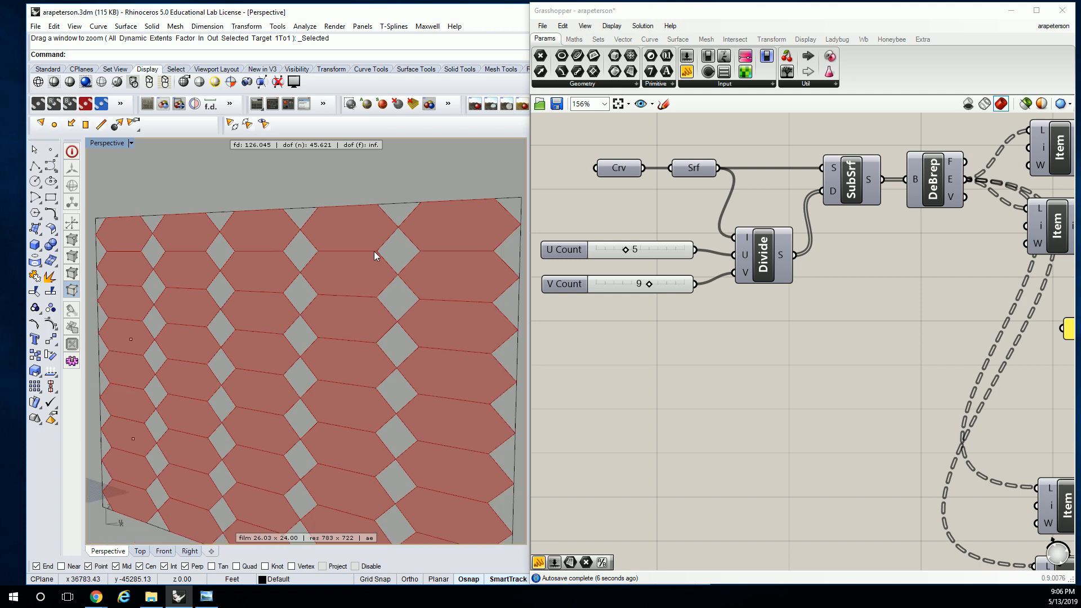
right_click_drag(896, 259, 704, 271)
scroll(732, 270, "down", 4)
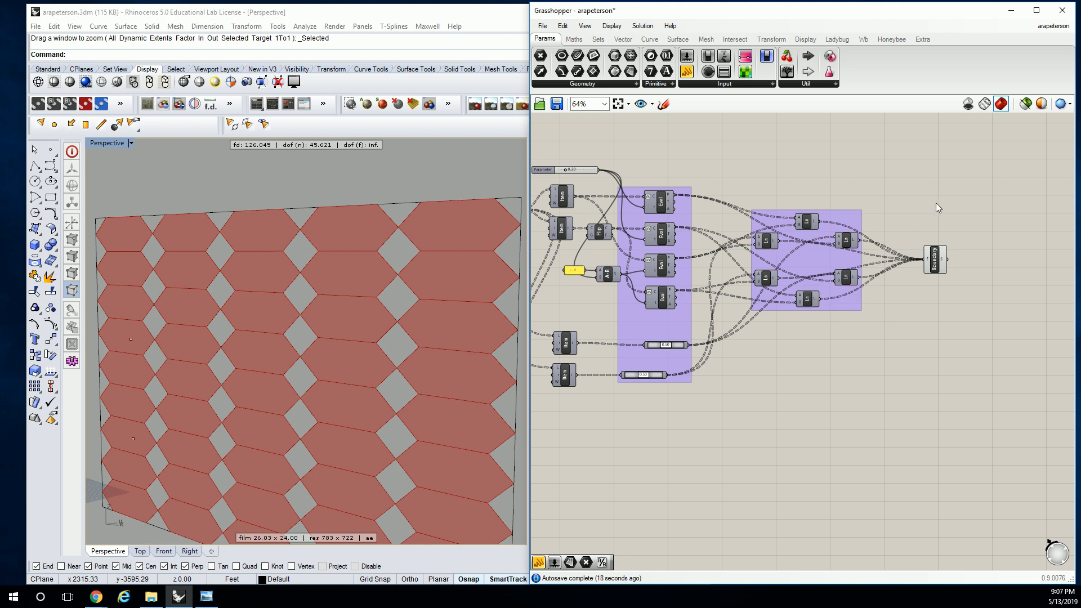
left_click(809, 244)
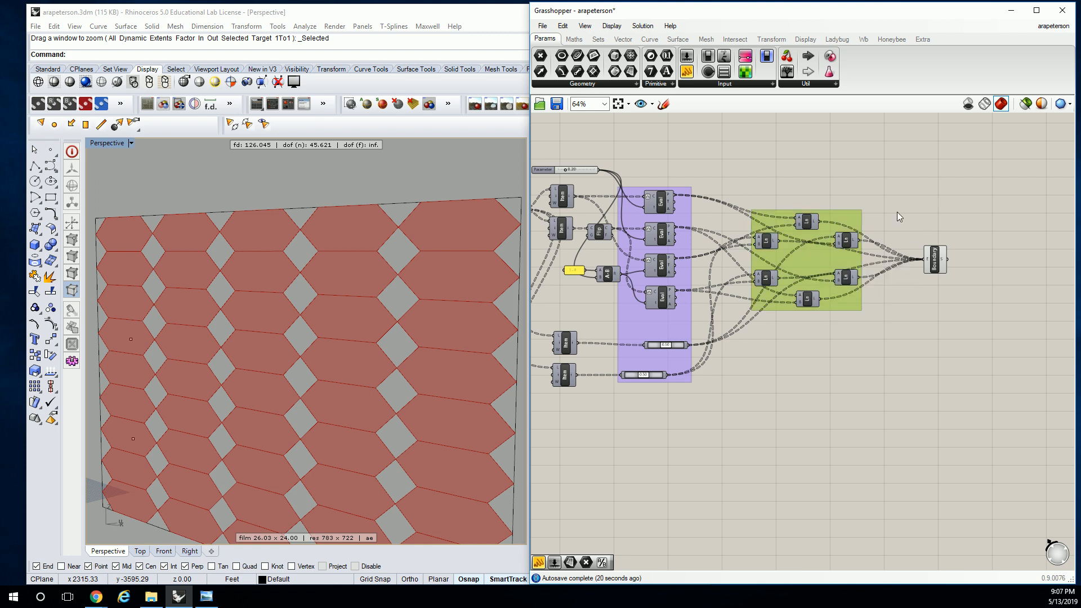
left_click(933, 260)
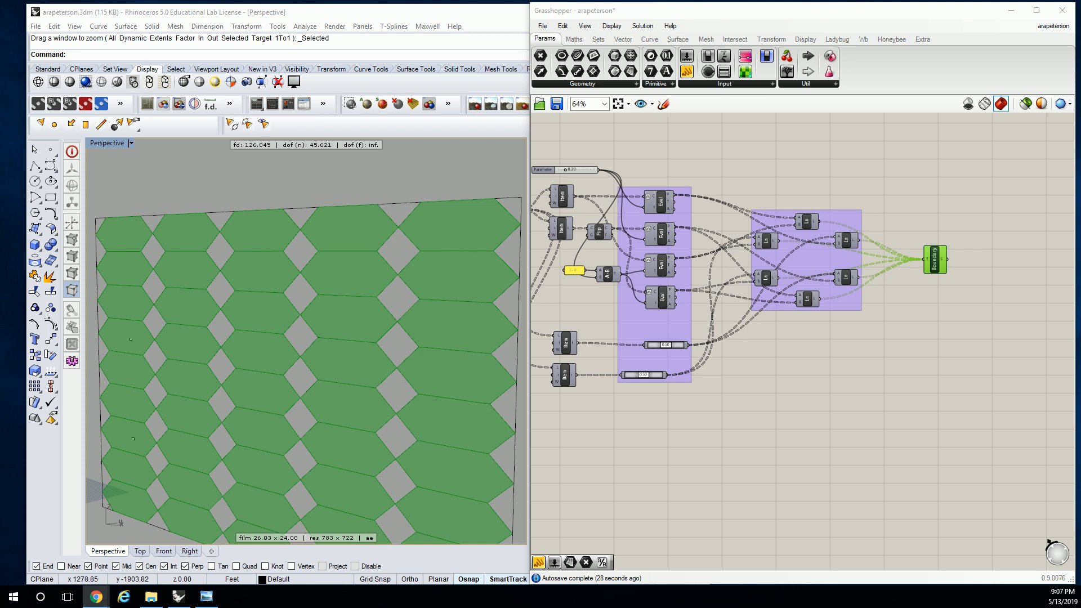
left_click_drag(1080, 95, 816, 1)
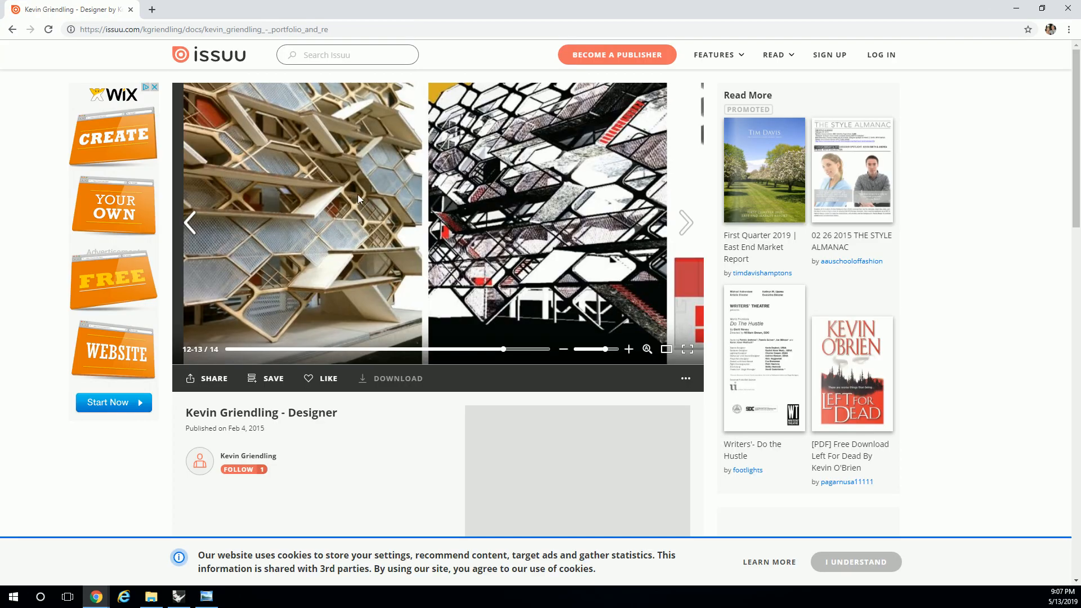
left_click_drag(449, 10, 1080, 68)
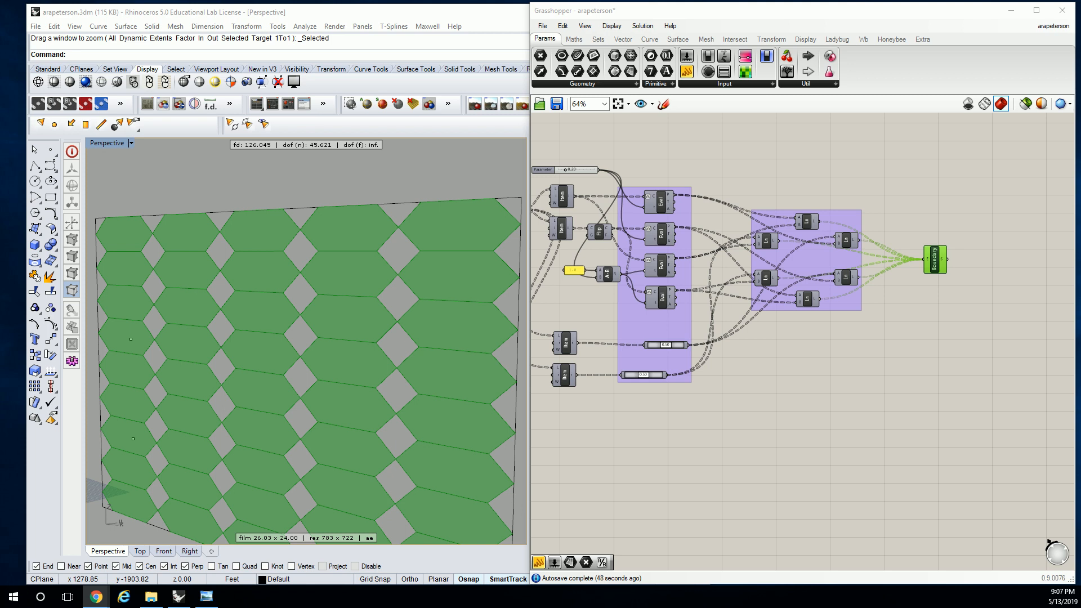
left_click(745, 144)
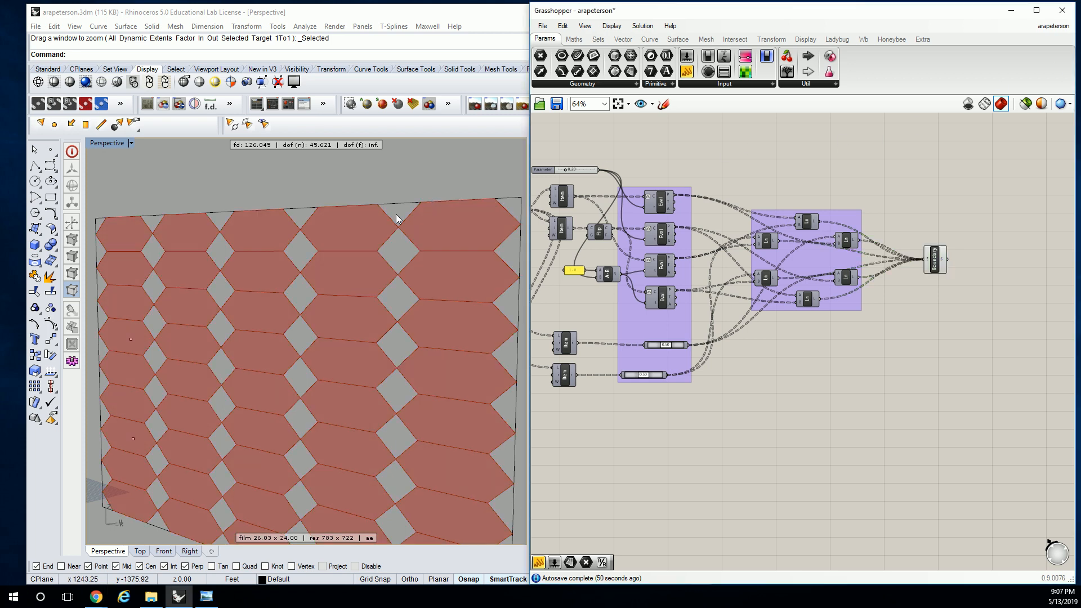
scroll(407, 210, "up", 2)
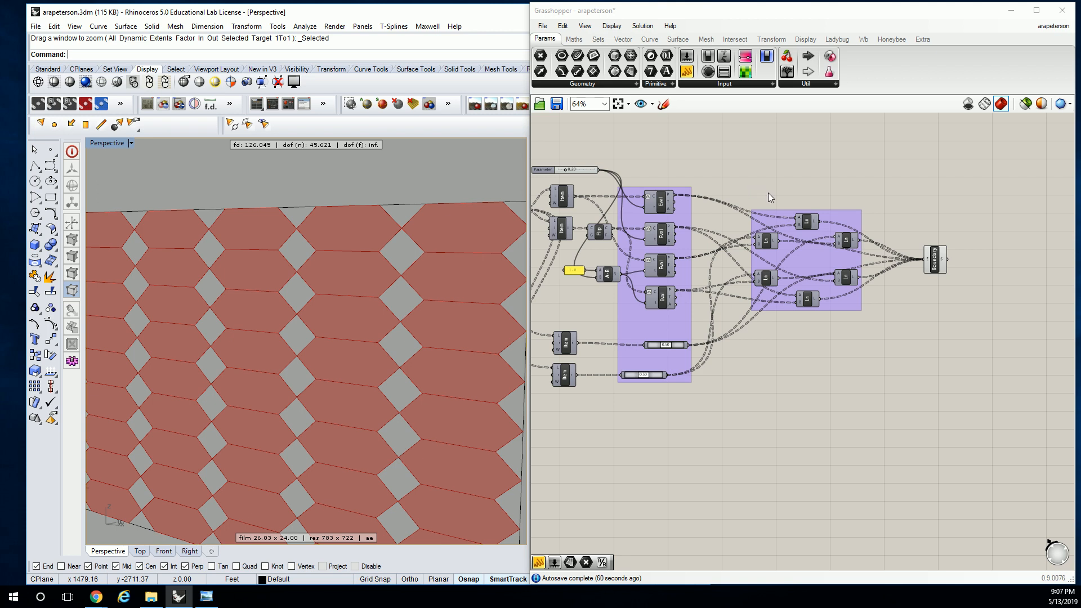
Add a second Surface parameter above Divide Domain and connect the output of the original Srf parameter to it
scroll(875, 174, "up", 3)
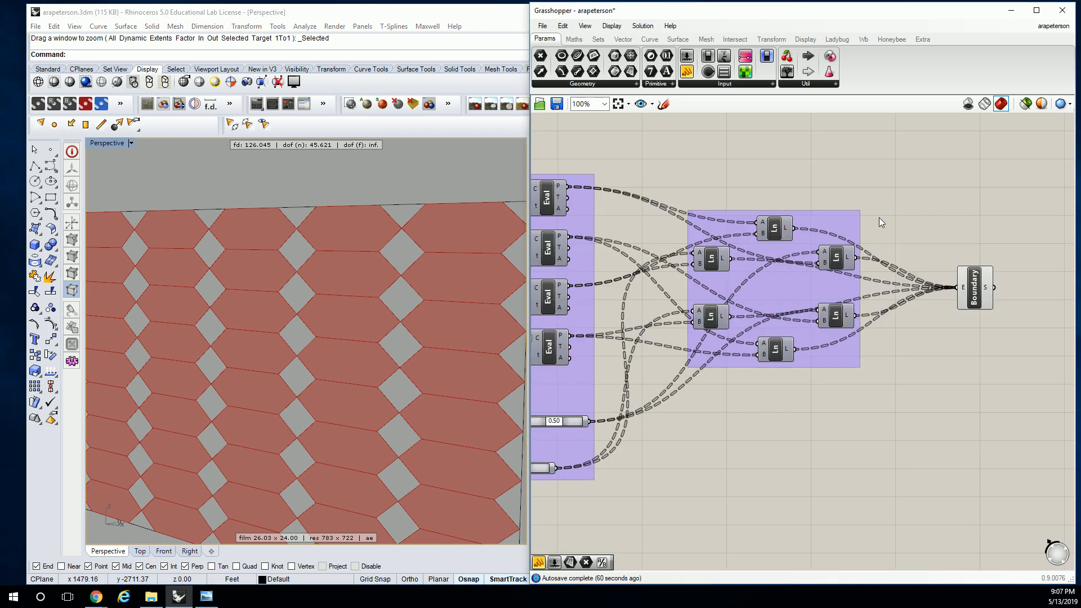
right_click_drag(861, 194, 957, 201)
scroll(909, 177, "down", 3)
scroll(643, 198, "up", 3)
scroll(692, 213, "down", 2)
left_click(677, 214)
right_click_drag(728, 219, 664, 224)
right_click_drag(597, 225, 676, 225)
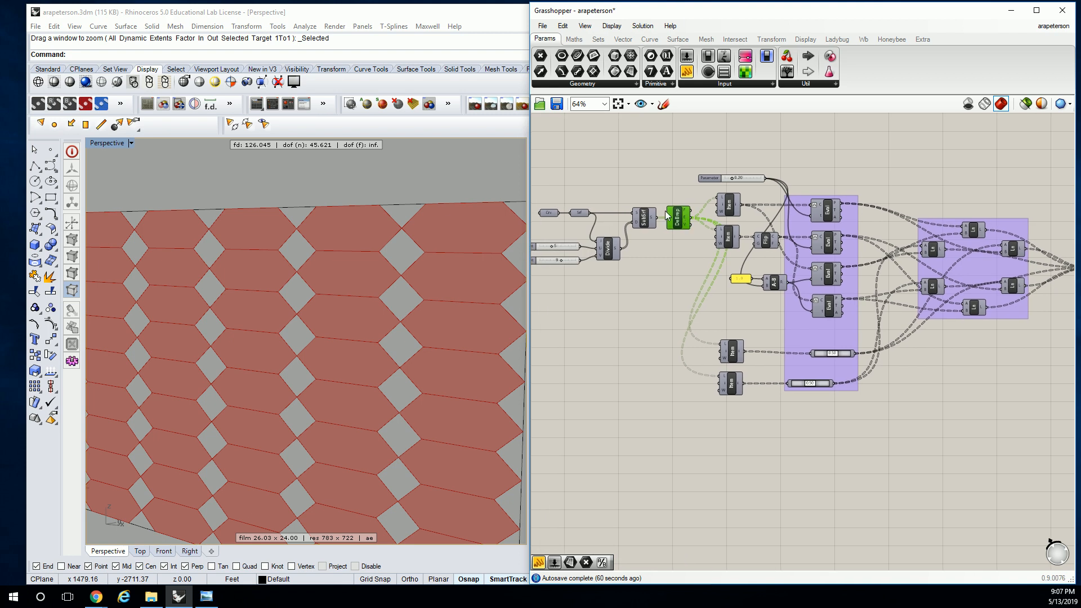
left_click(645, 219)
left_click(637, 185)
left_click(636, 74)
left_click(612, 189)
left_click_drag(590, 212, 604, 189)
right_click_drag(621, 194, 583, 189)
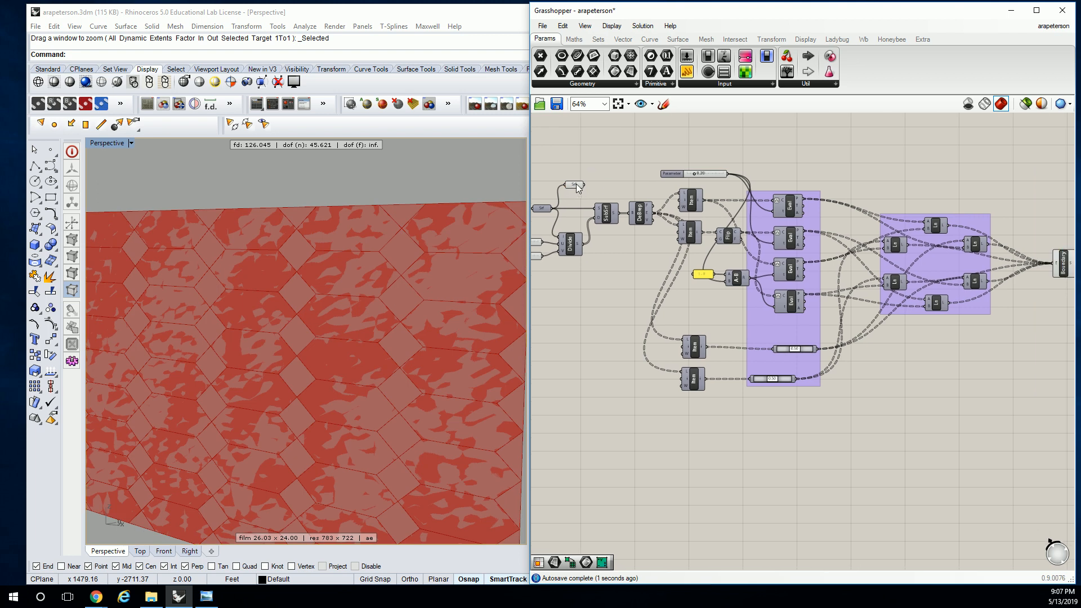
Set the new Surface parameter's wire display to Hidden and rename it BASE SRF
right_click(577, 188)
mouse_move(715, 250)
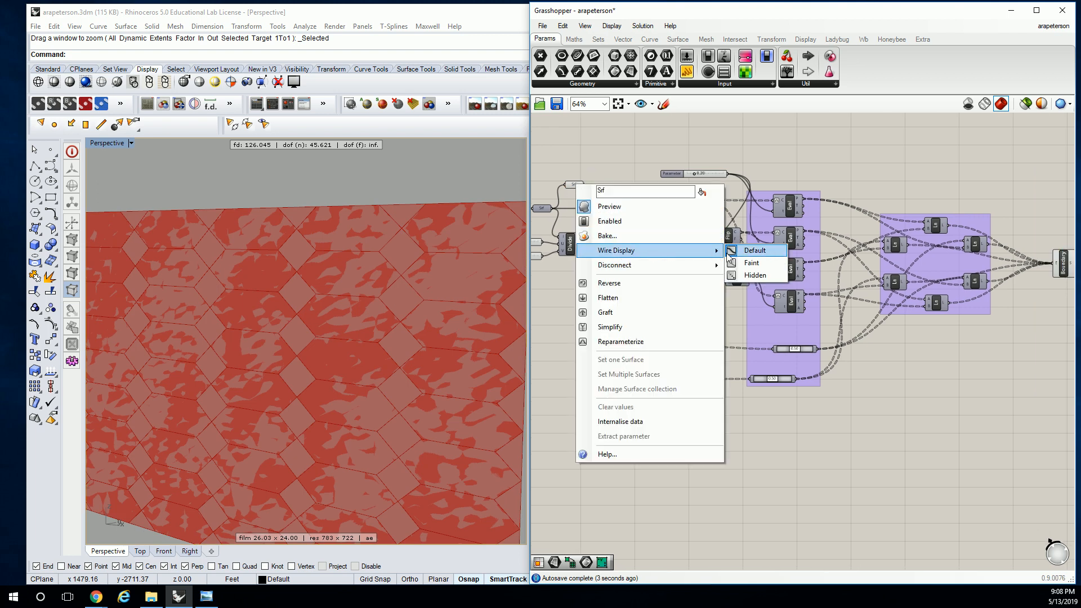
left_click(744, 275)
scroll(570, 183, "up", 3)
right_click(574, 187)
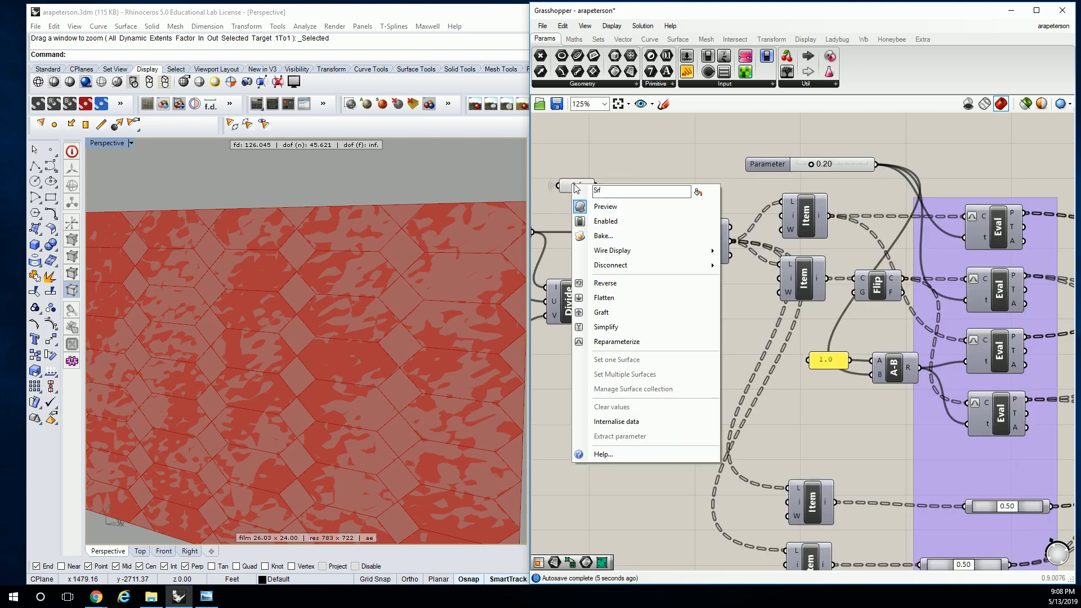
left_click_drag(603, 192, 577, 193)
type("BASE SRF")
key("Return")
Move the BASE SRF parameter across the canvas to just below the Line group near Boundary Surfaces
scroll(641, 160, "down", 2)
left_click_drag(614, 161, 1008, 399)
right_click_drag(1008, 399, 703, 306)
left_click_drag(703, 306, 802, 260)
scroll(806, 281, "up", 2)
right_click_drag(786, 302, 787, 313)
scroll(374, 218, "up", 5)
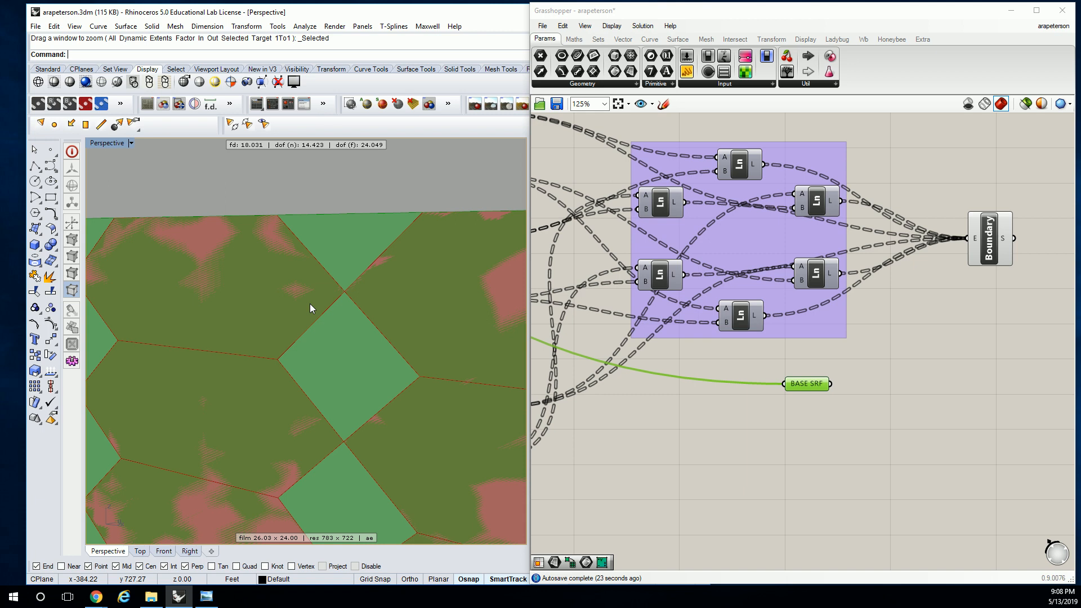
left_click(746, 323)
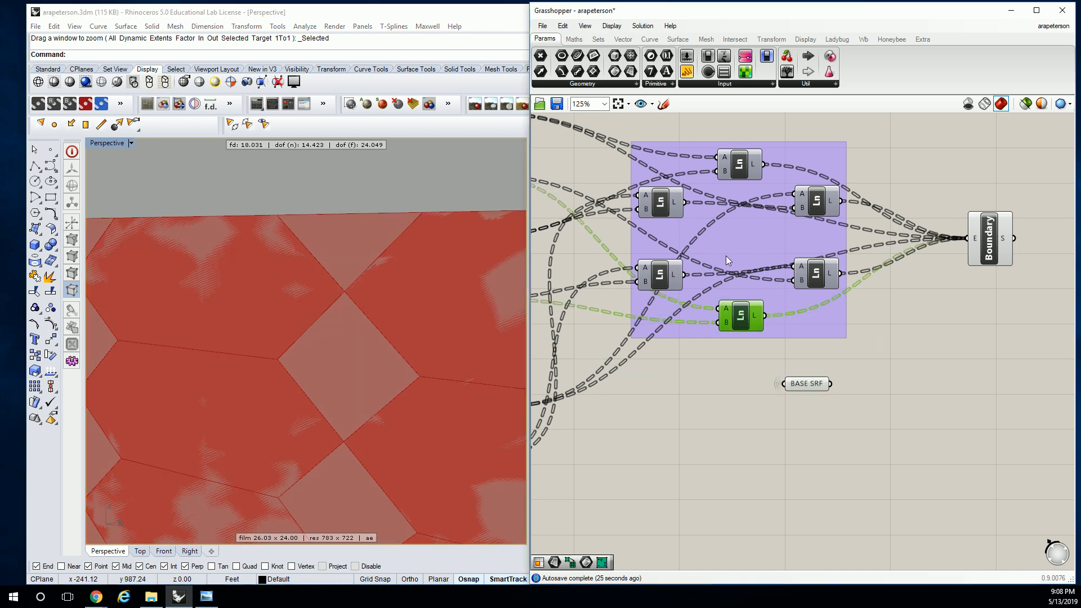
left_click(739, 165)
left_click(803, 372)
left_click_drag(803, 382, 778, 411)
left_click(833, 368)
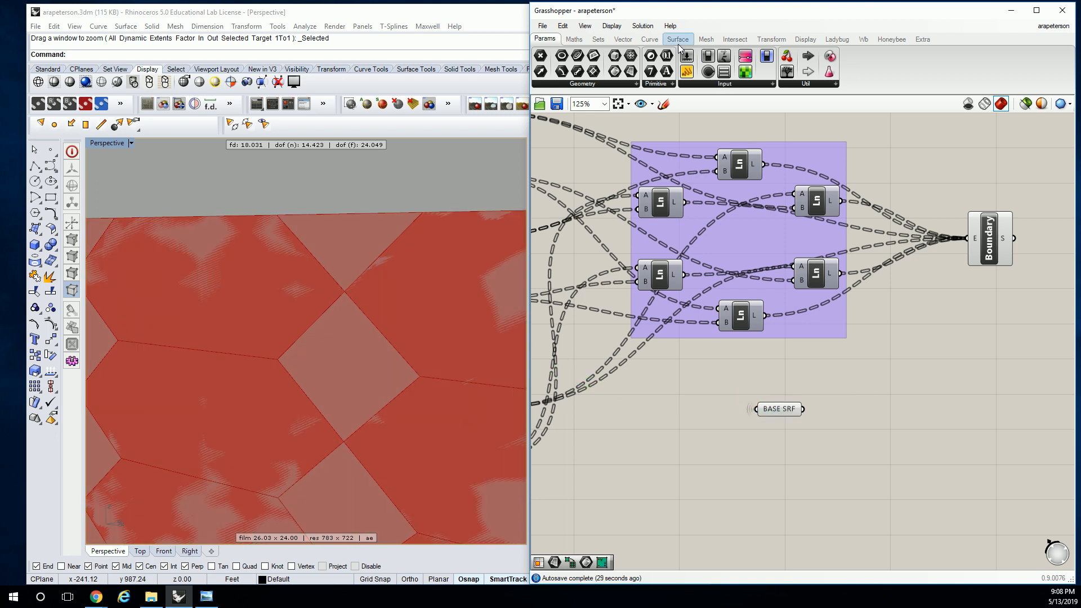
Add a Split Brep component beside BASE SRF
left_click(777, 42)
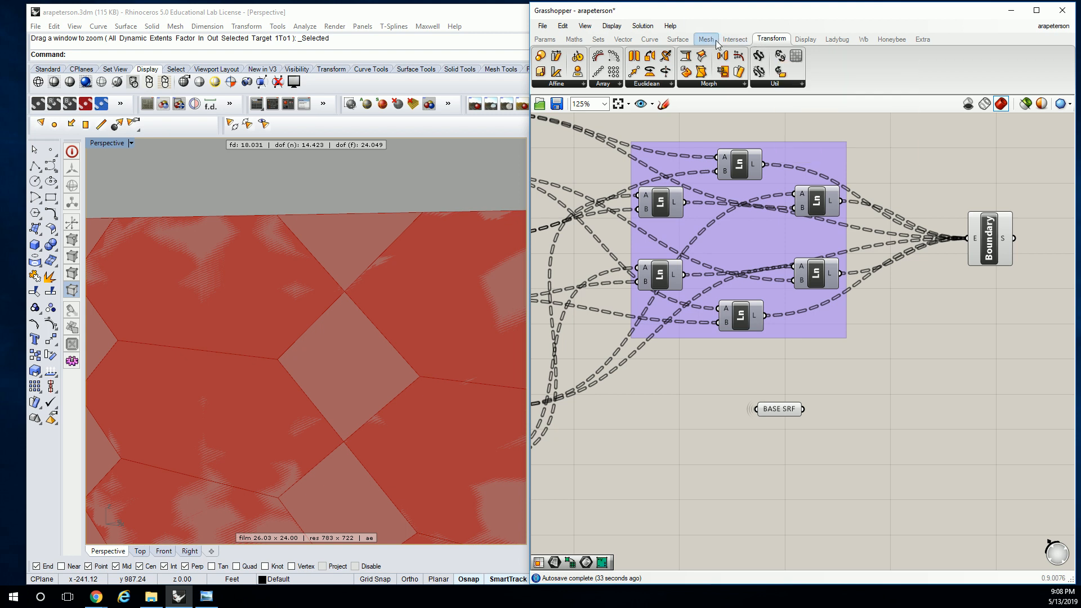
left_click(735, 39)
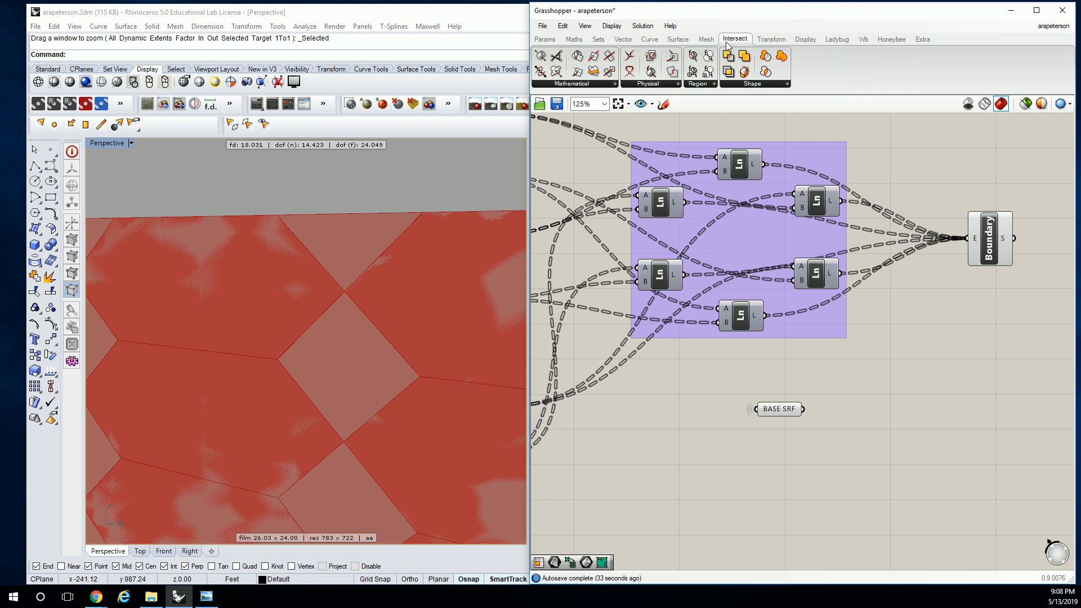
left_click(745, 85)
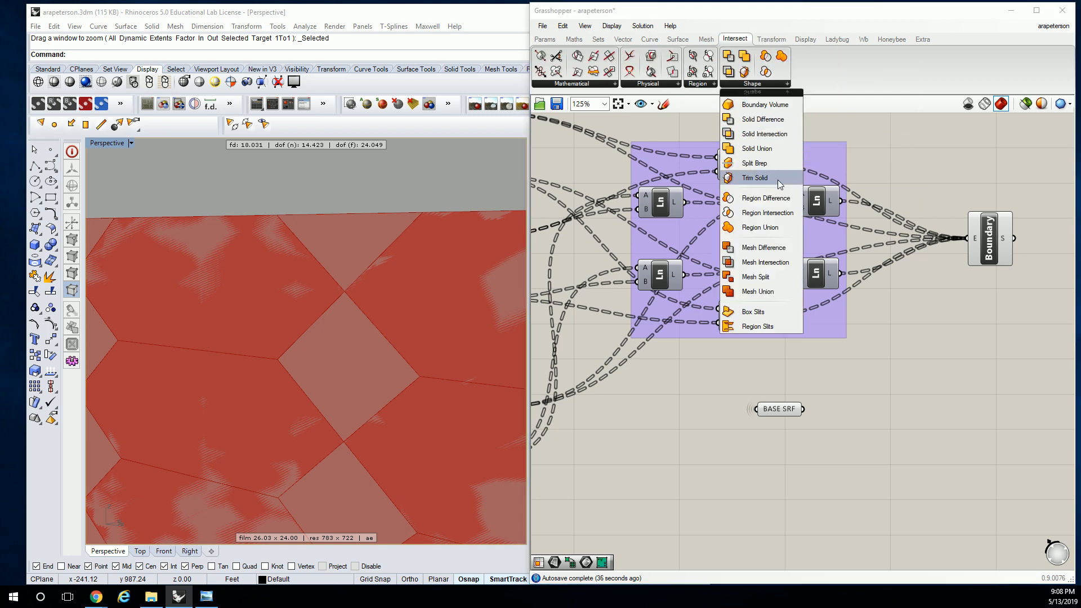
left_click(754, 162)
left_click(877, 410)
right_click_drag(877, 410, 844, 380)
left_click_drag(745, 377, 723, 392)
left_click(678, 315)
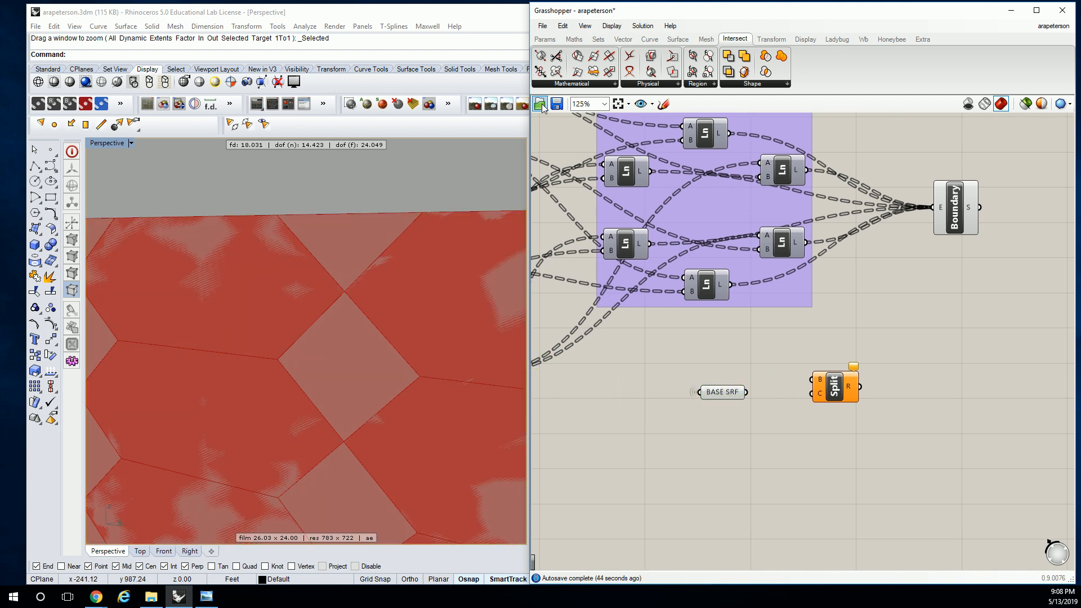
Insert a Brep parameter after BASE SRF and wire it into the B input of Split Brep
left_click(545, 41)
left_click_drag(614, 71, 750, 371)
right_click_drag(761, 368, 737, 364)
left_click_drag(745, 370, 752, 405)
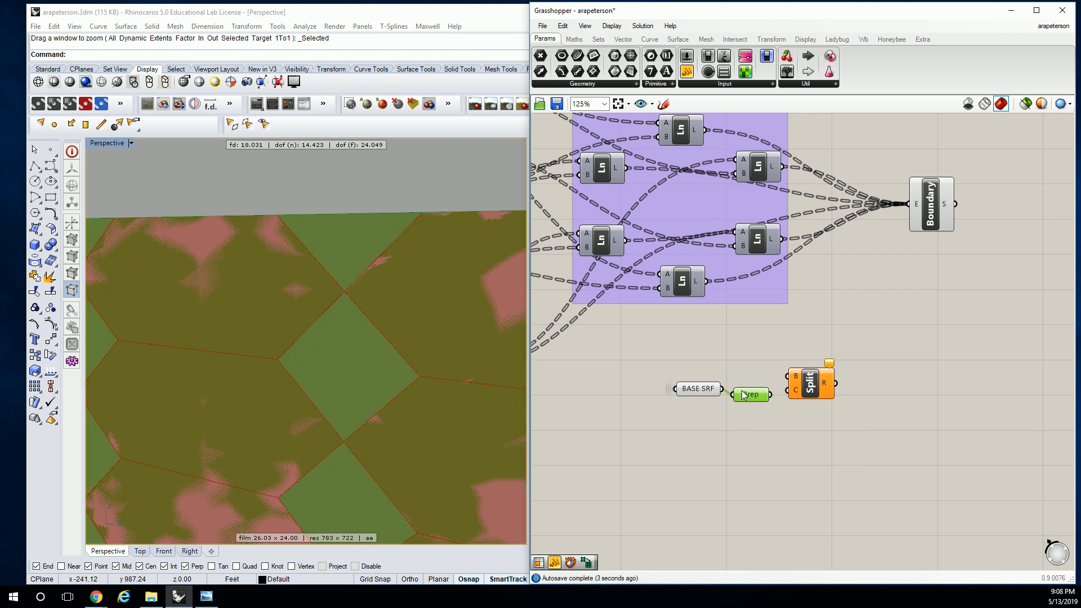
left_click_drag(801, 385, 822, 377)
left_click_drag(760, 398, 770, 393)
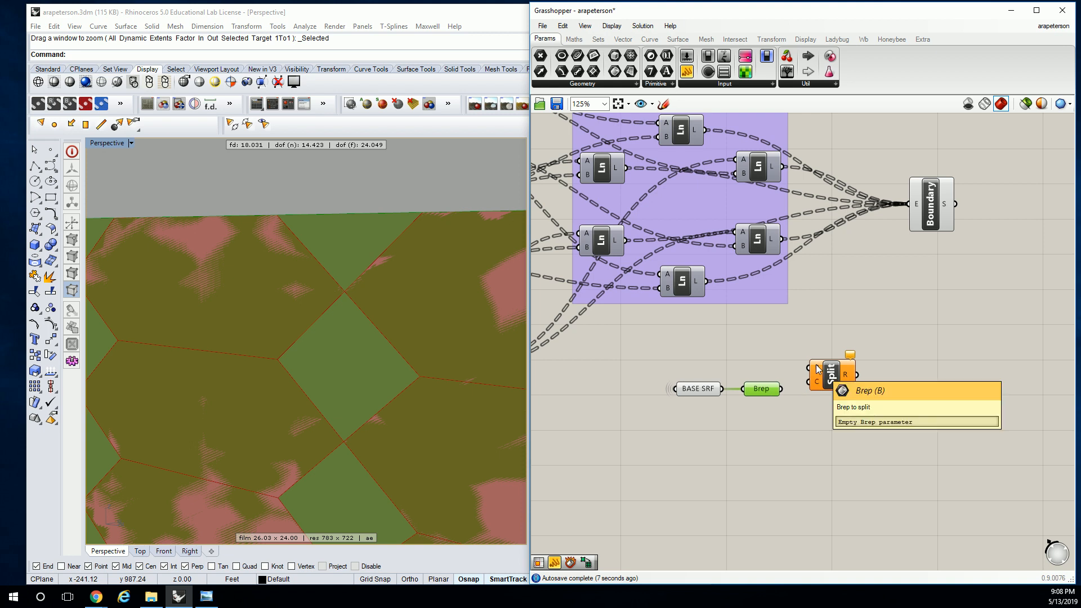
left_click_drag(783, 388, 811, 368)
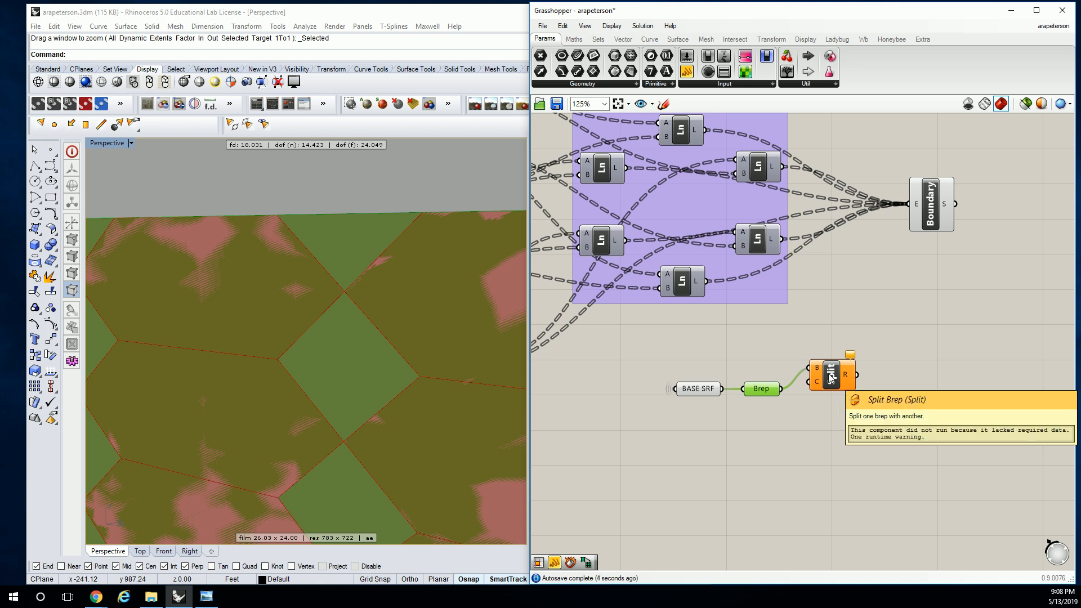
Replace the Split Brep component with a Surface Split component
left_click(831, 378)
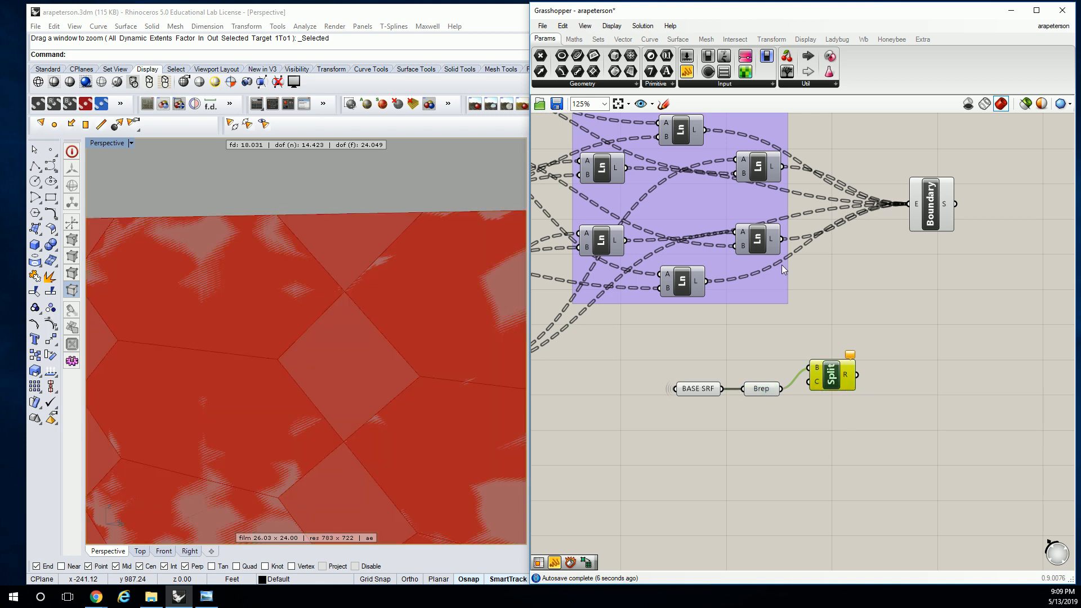
key("Delete")
left_click(732, 39)
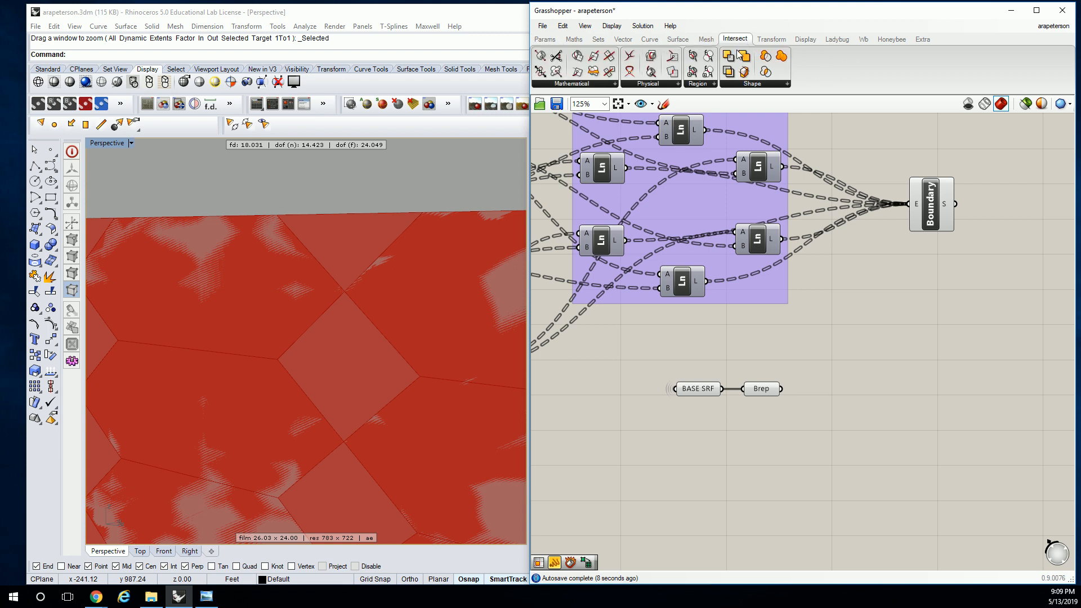
left_click(667, 83)
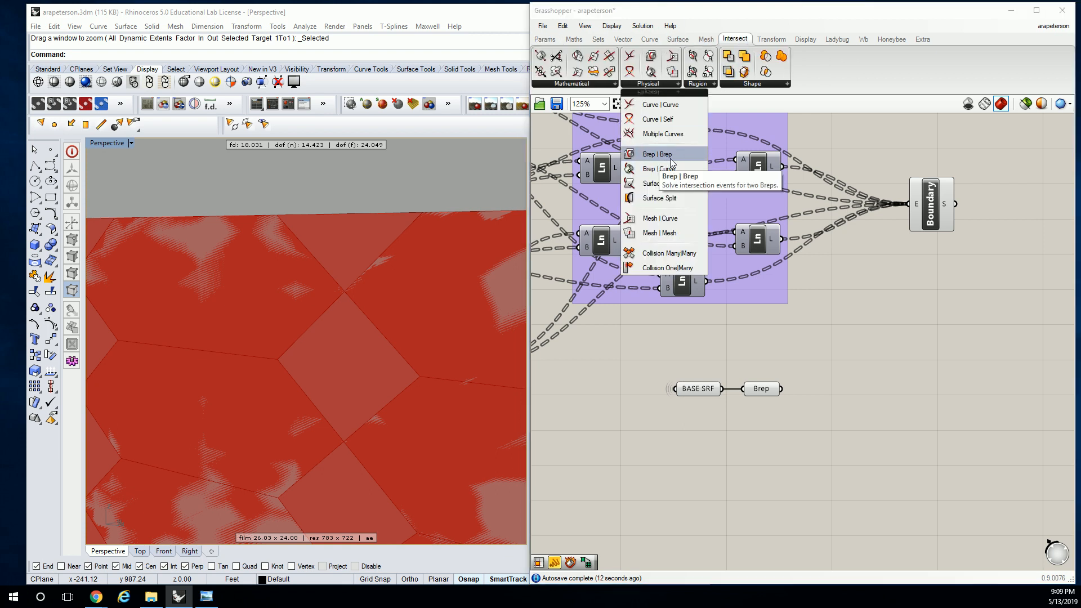
left_click(659, 198)
left_click(834, 384)
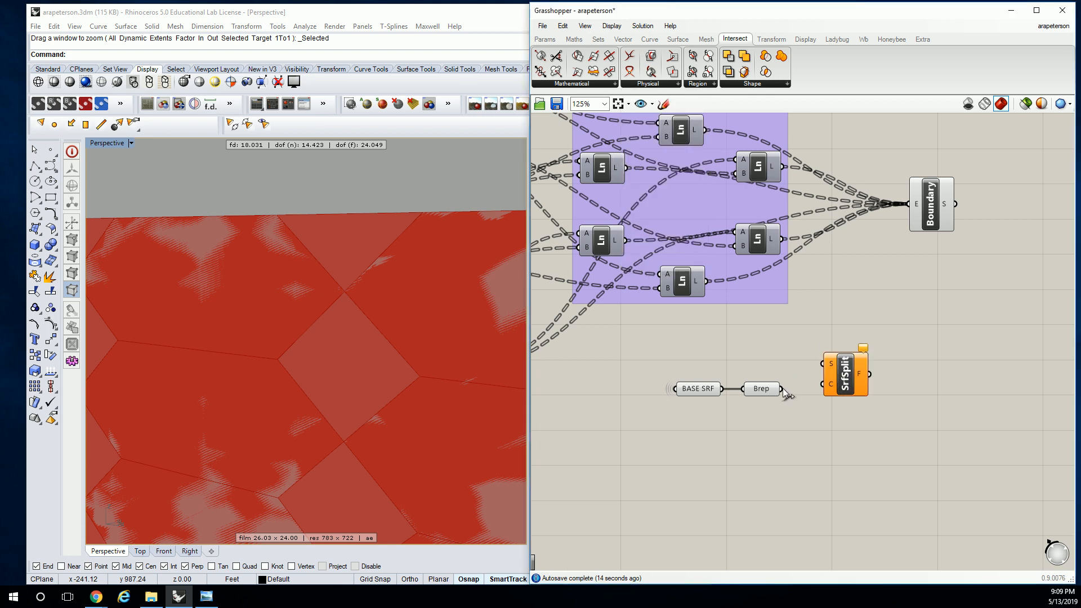
Delete the Brep parameter, connect BASE SRF directly to the S input of Surface Split, and move Surface Split farther away
left_click(763, 389)
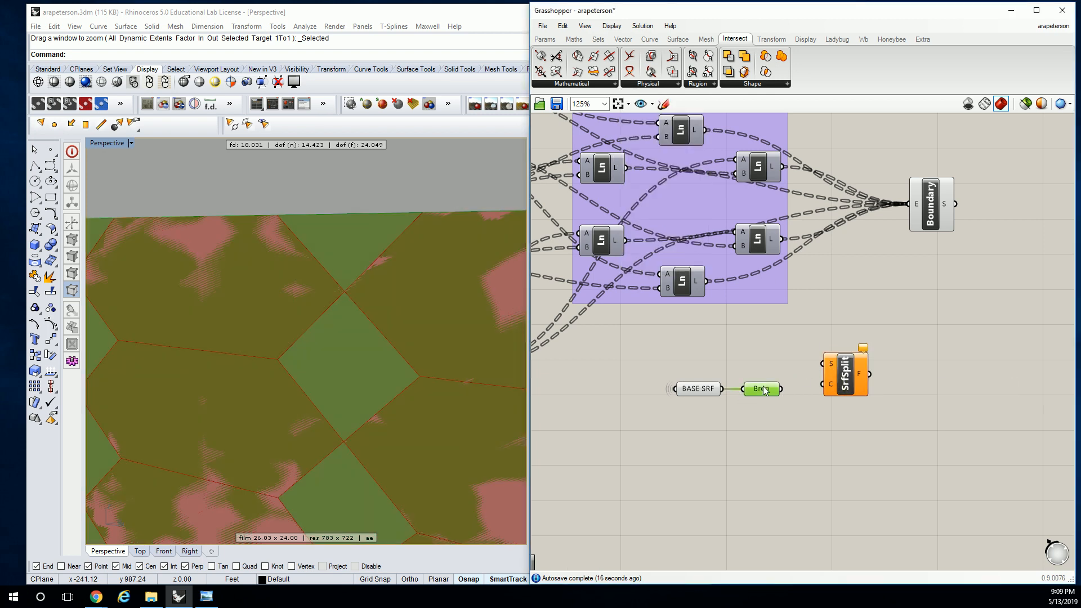
key("Delete")
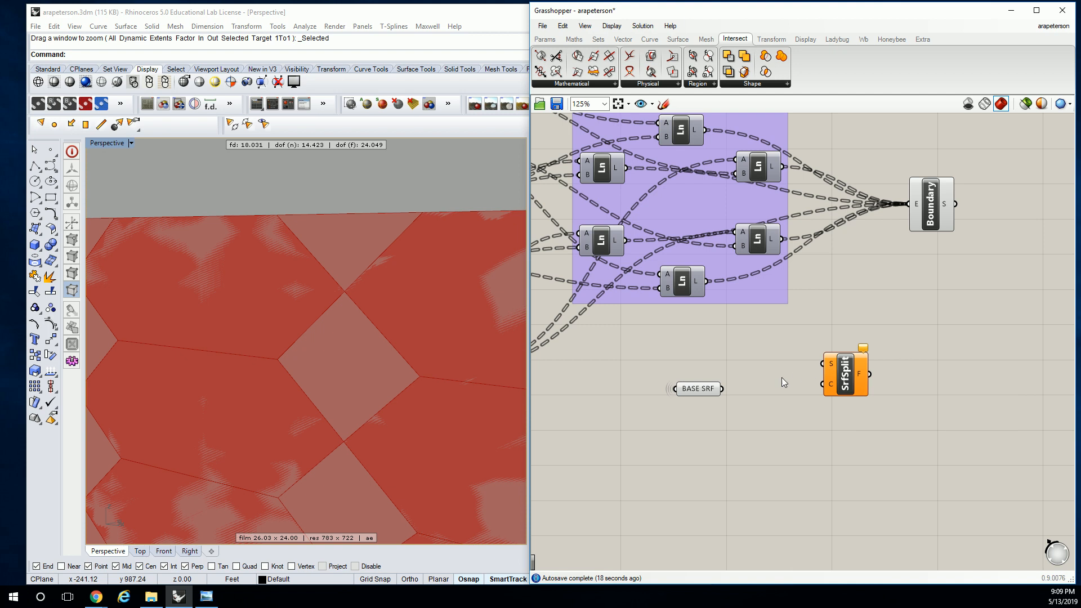
left_click_drag(729, 390, 823, 365)
scroll(740, 302, "down", 1)
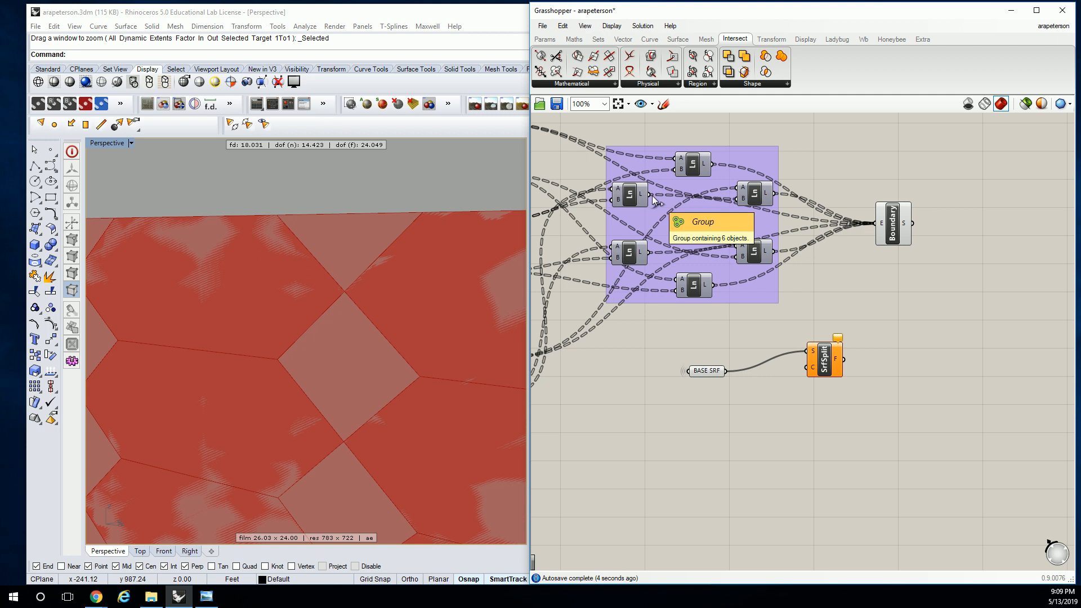
left_click_drag(816, 358, 854, 383)
Add a Merge component between the Line group and Surface Split
double_click(773, 327)
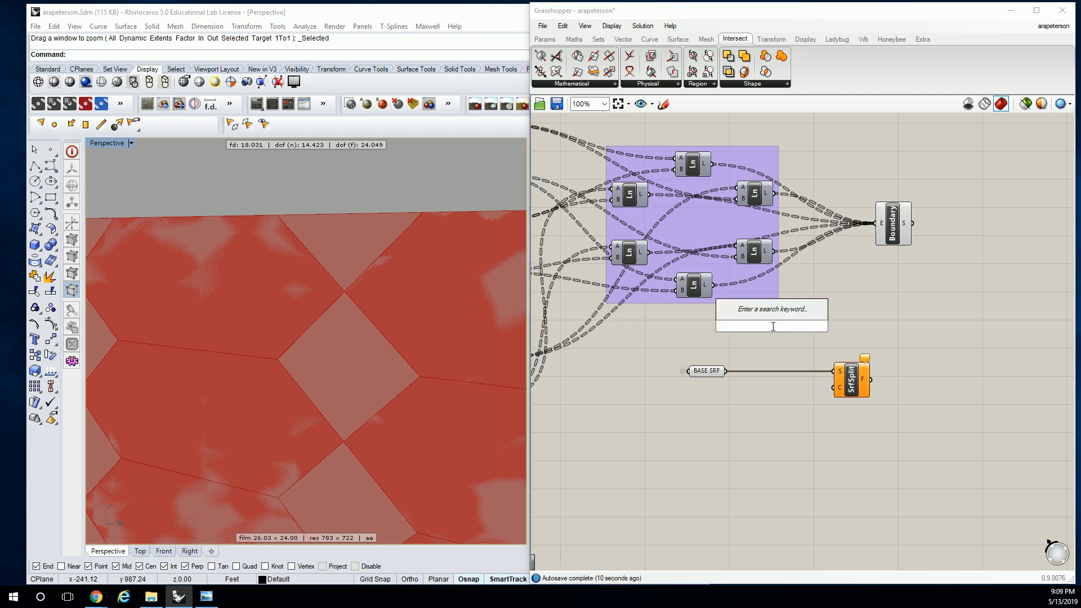
type("merge")
left_click(744, 323)
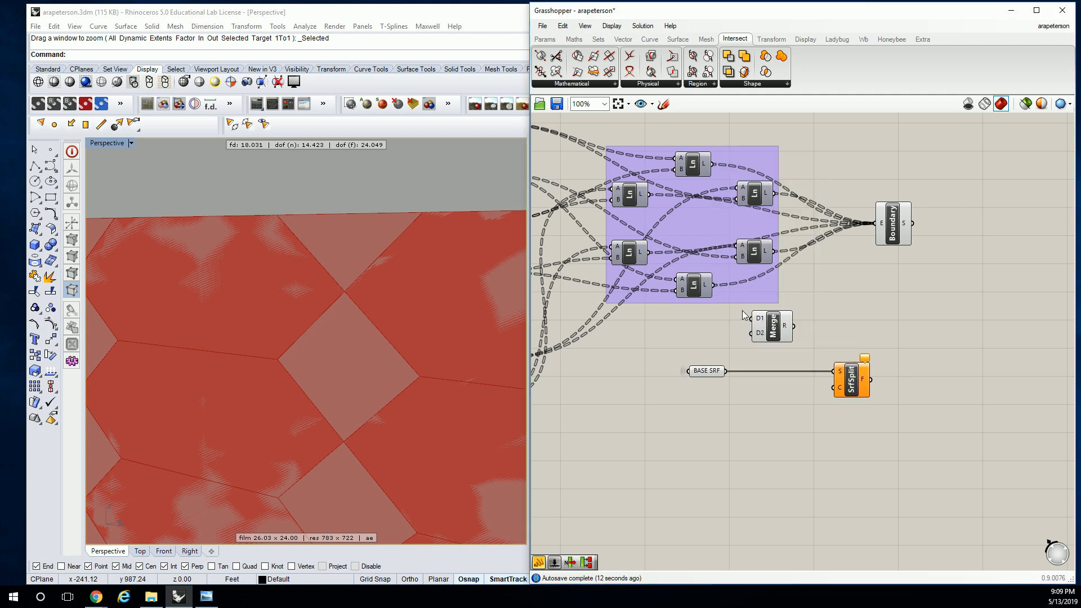
Connect the L outputs of the group's two left and two right Lines to Merge inputs D1 to D4 and inspect the merged tree
left_click_drag(650, 194, 754, 325)
left_click_drag(650, 252, 756, 340)
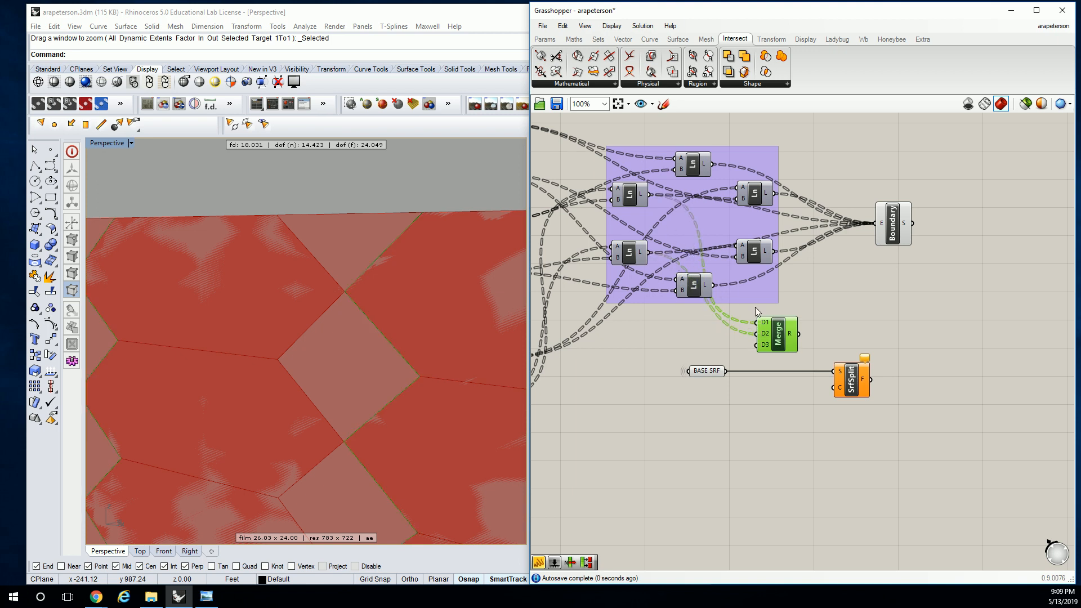
left_click_drag(775, 193, 759, 345)
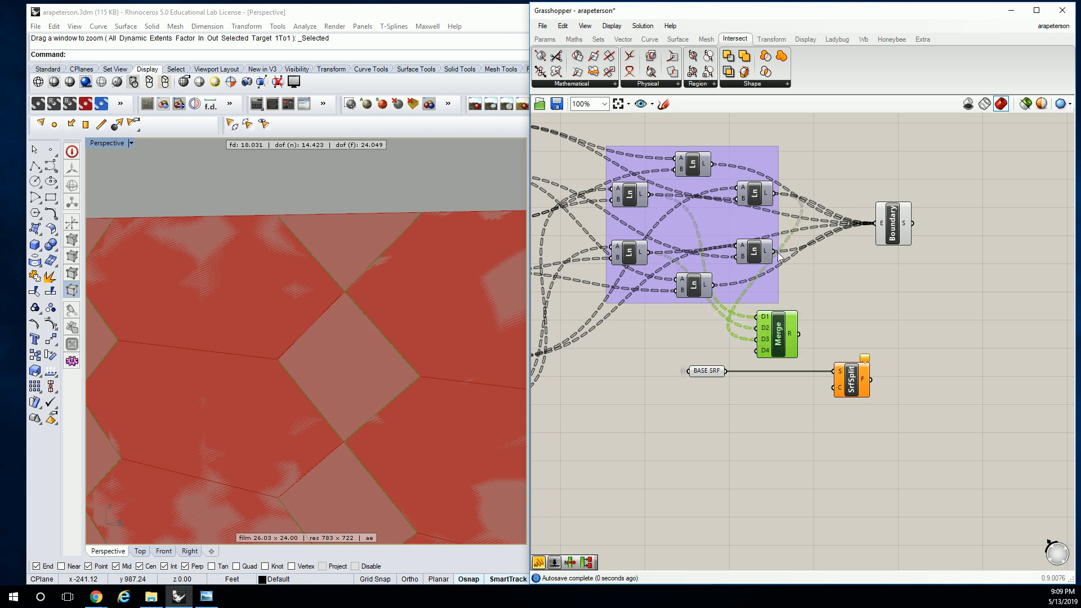
left_click_drag(774, 251, 766, 353)
scroll(790, 341, "up", 1)
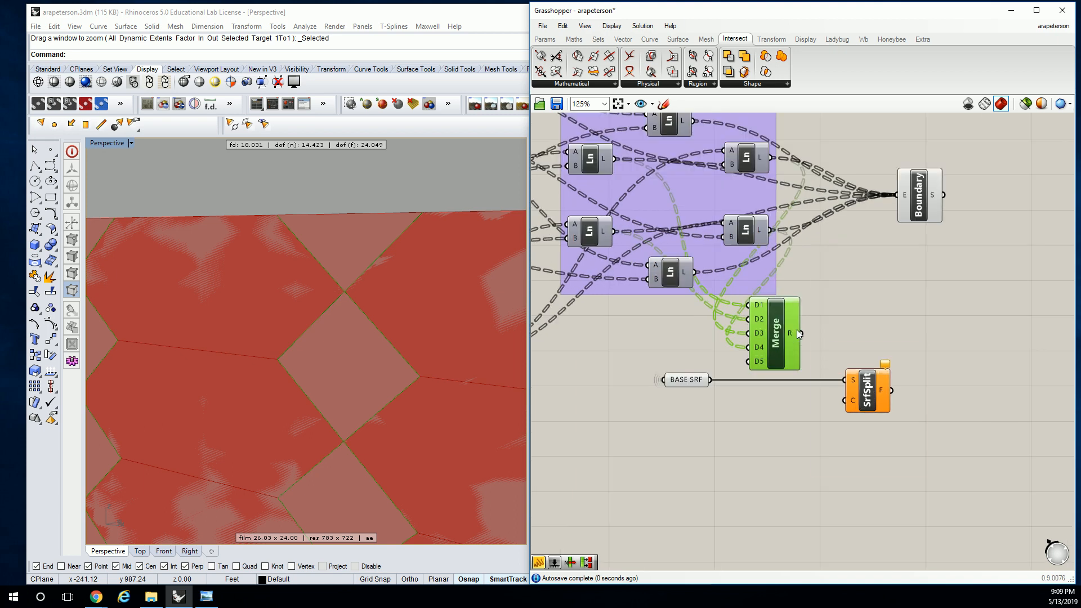
mouse_move(799, 334)
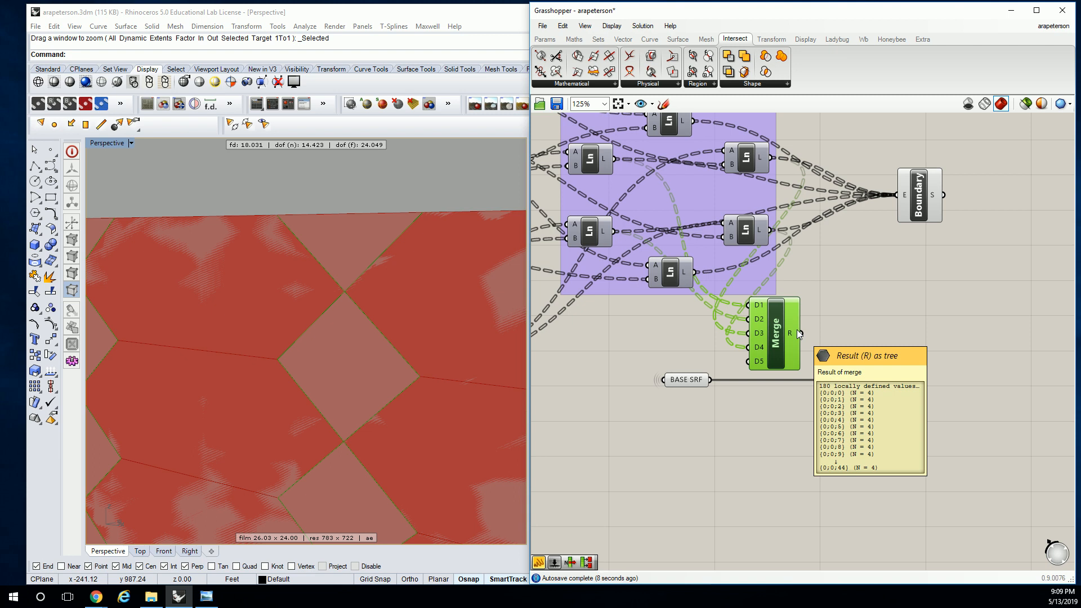
Flatten the Merge component's R output and connect it to the C input of Surface Split
right_click_drag(338, 296, 329, 289)
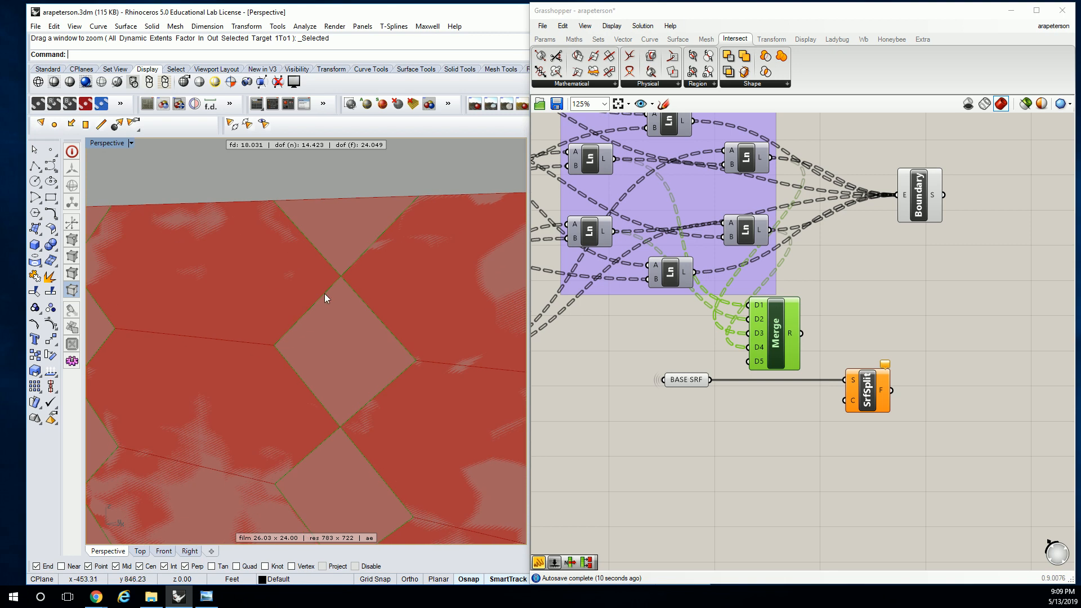
left_click(836, 289)
right_click(797, 333)
left_click(827, 381)
scroll(767, 329, "up", 2)
left_click_drag(752, 315, 800, 383)
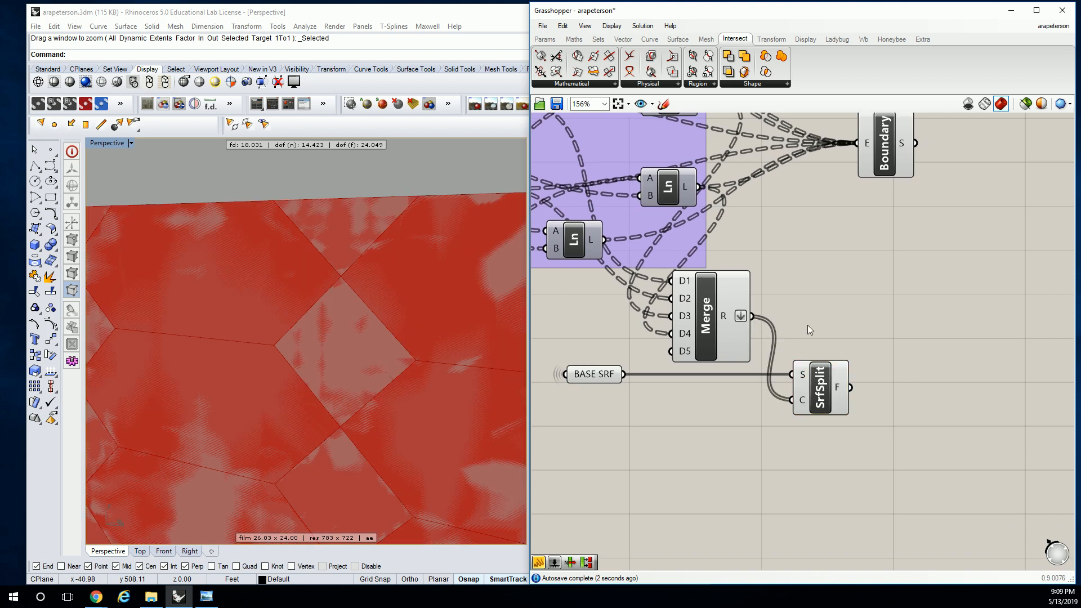
Add a List Item component and connect Surface Split's F output to its L input
right_click_drag(867, 326, 802, 309)
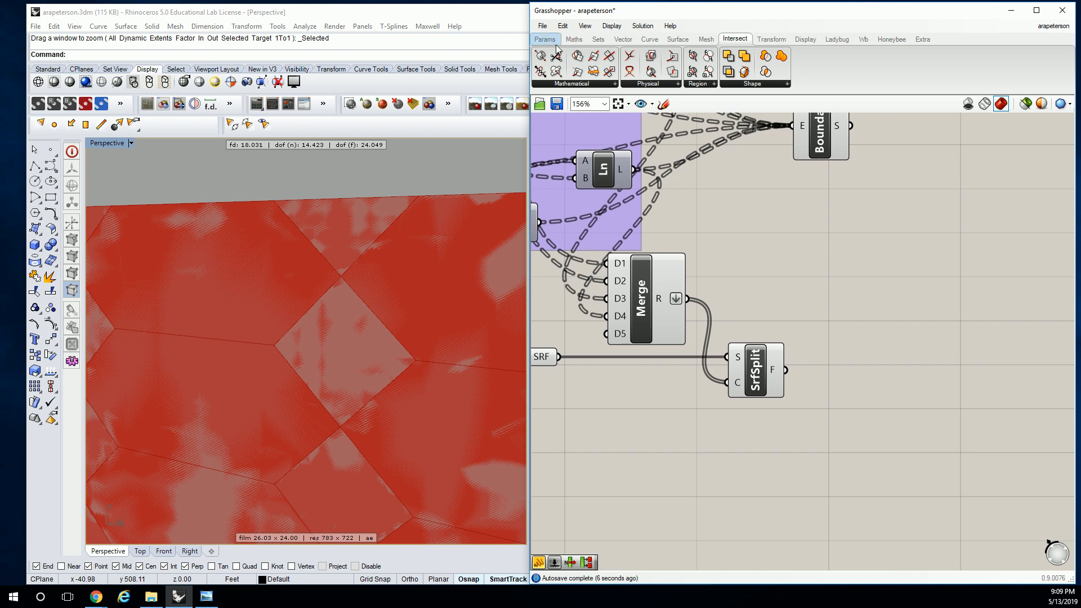
scroll(386, 261, "down", 15)
right_click_drag(386, 257, 405, 294)
scroll(332, 284, "up", 4)
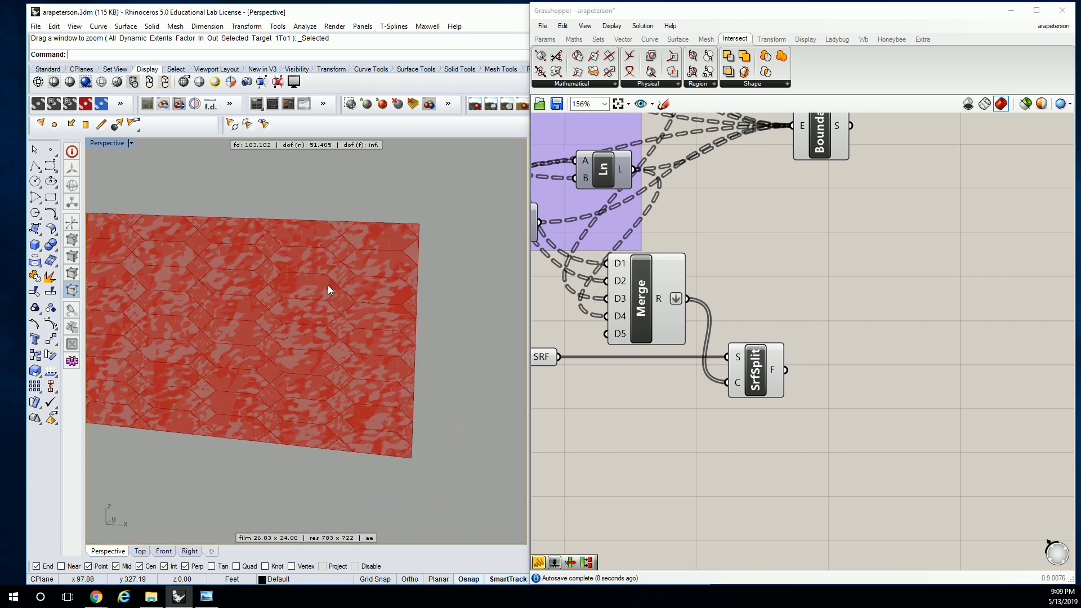
right_click_drag(327, 284, 405, 272, "shift")
left_click(850, 343)
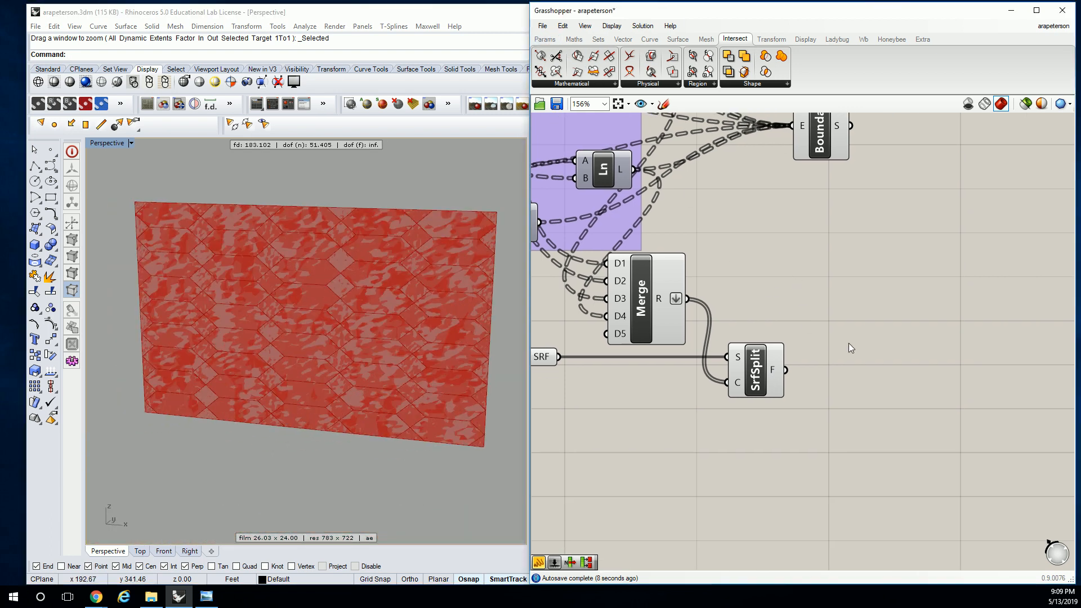
left_click(600, 40)
left_click(576, 84)
left_click_drag(565, 120, 874, 350)
left_click_drag(786, 370, 845, 334)
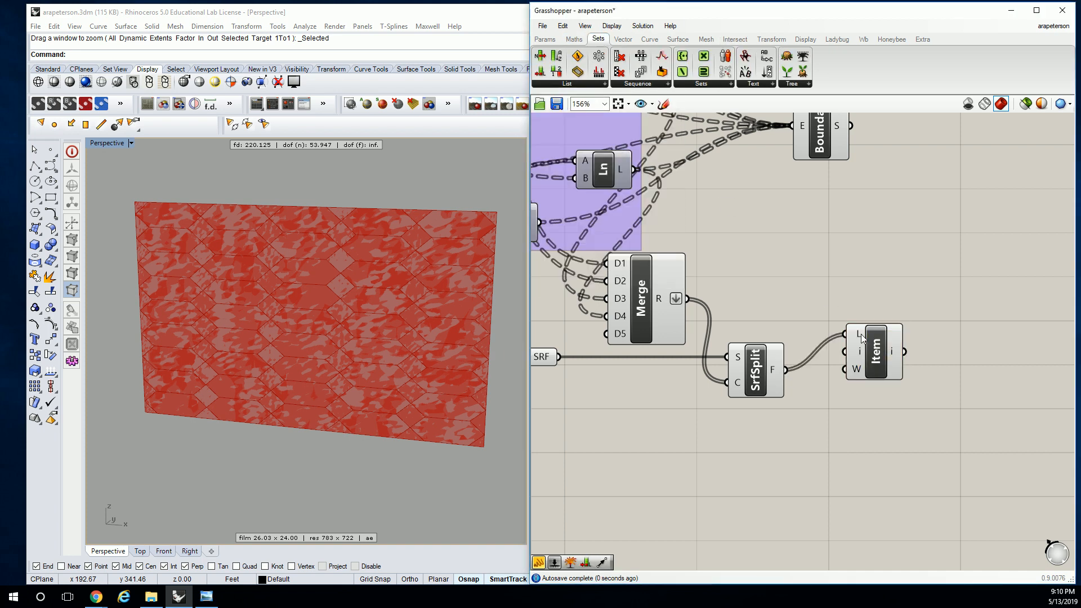
scroll(871, 366, "down", 1)
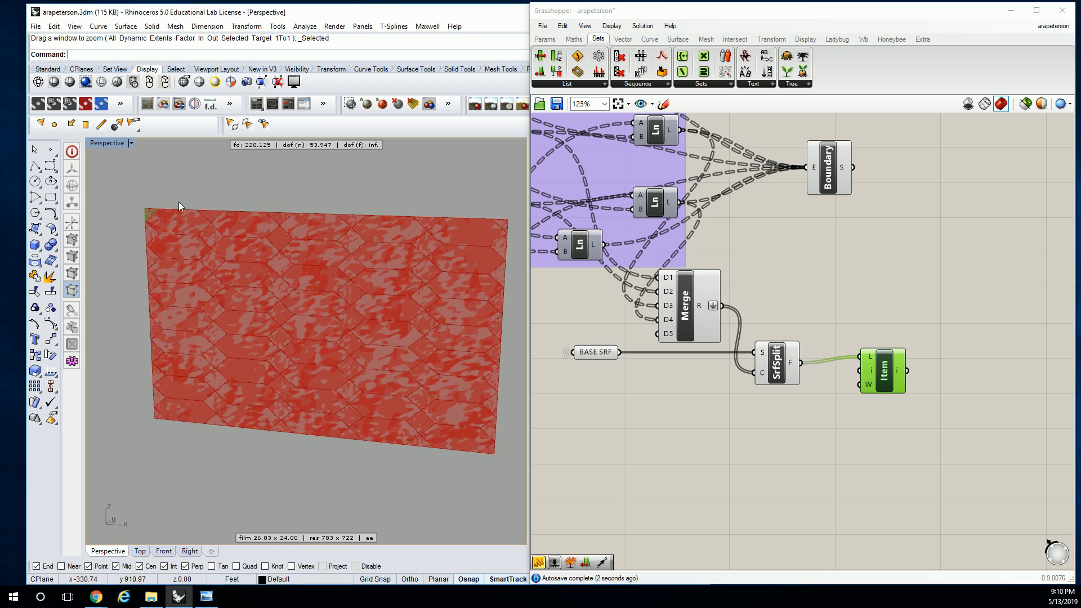
scroll(143, 222, "up", 4)
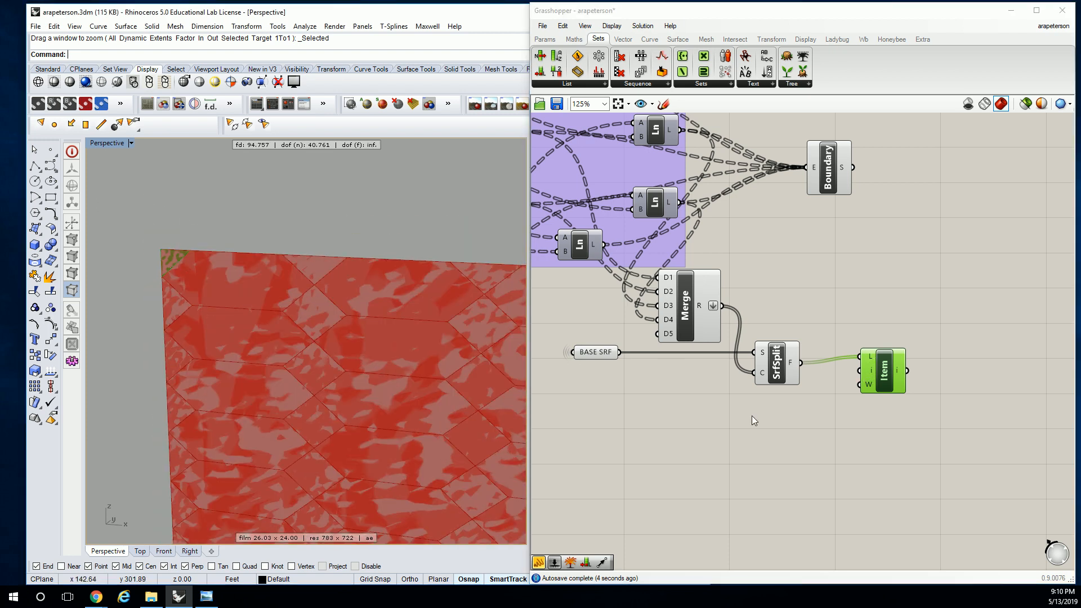
Add a number slider starting at 0 and connect it to the List Item's i input
double_click(738, 423)
type("0<100")
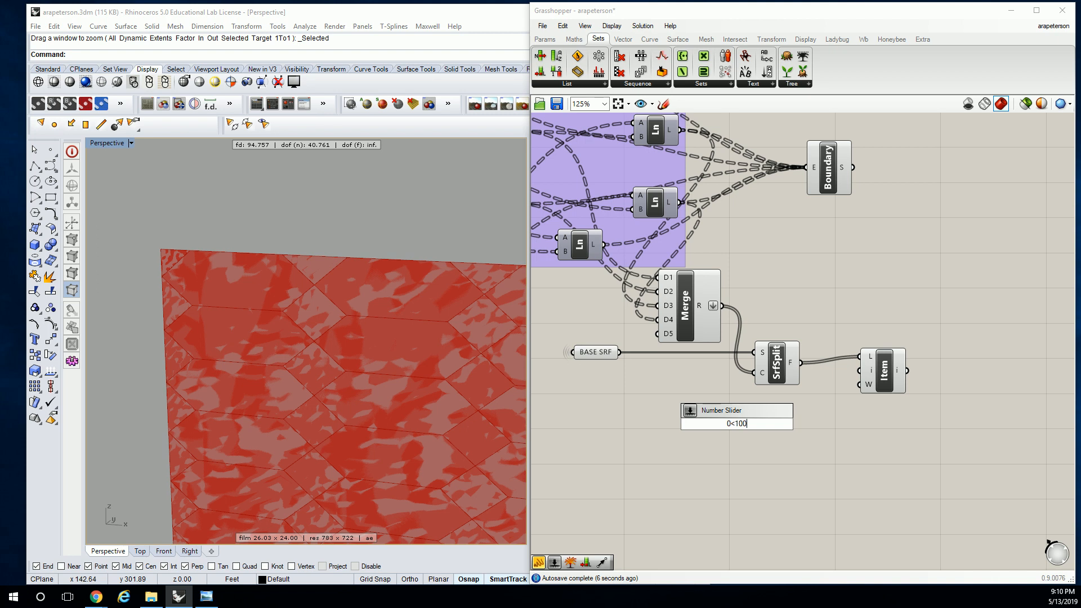
key("Return")
left_click_drag(794, 426, 859, 370)
scroll(786, 408, "up", 1)
left_click(897, 373)
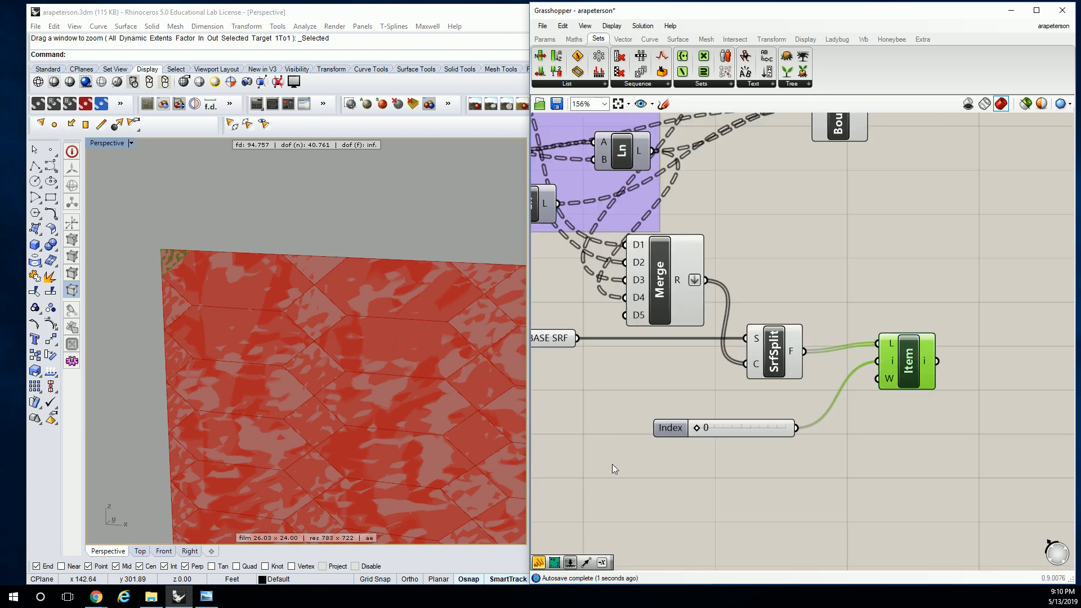
Replace the index slider with an integer slider ranging from 0 to 20, connected to the List Item's i input
left_click_drag(698, 427, 701, 428)
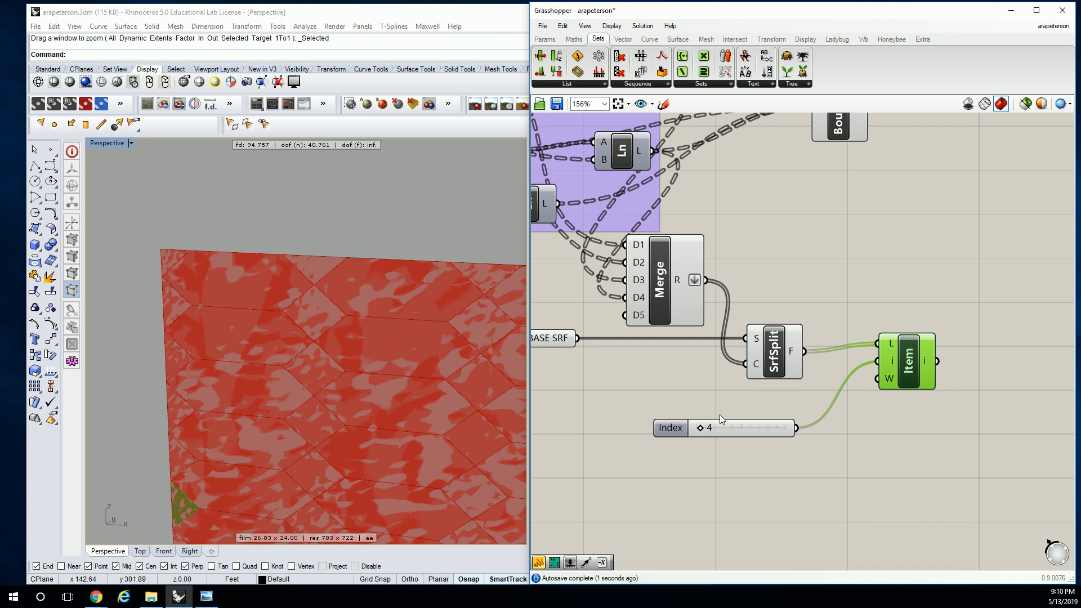
left_click(679, 429)
key("Delete")
double_click(754, 418)
type("0<")
key("Return")
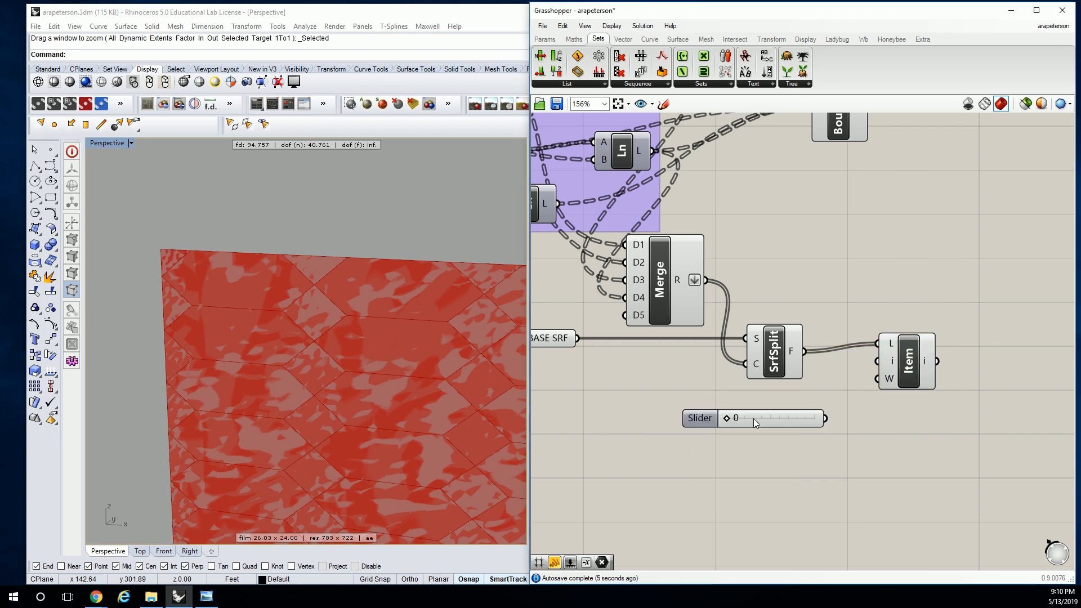
left_click_drag(825, 418, 877, 363)
left_click(907, 366)
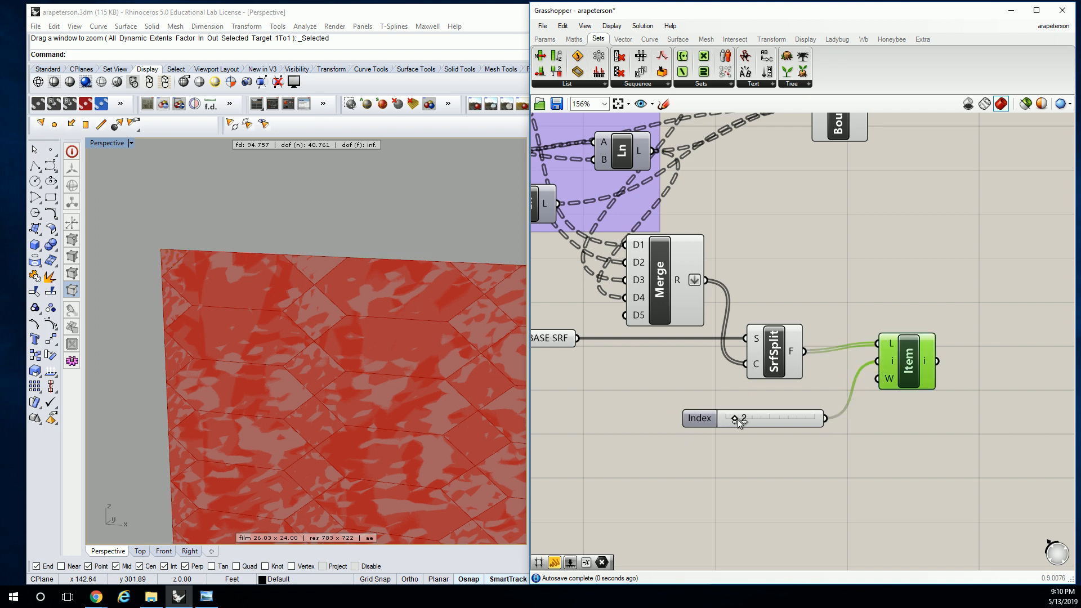
Raise the index slider to 20 while checking which split face is highlighted in the Rhino viewport
left_click_drag(729, 416, 732, 416)
right_click_drag(419, 360, 264, 281, "shift")
scroll(251, 269, "down", 10)
scroll(250, 264, "up", 2)
left_click_drag(731, 417, 817, 416)
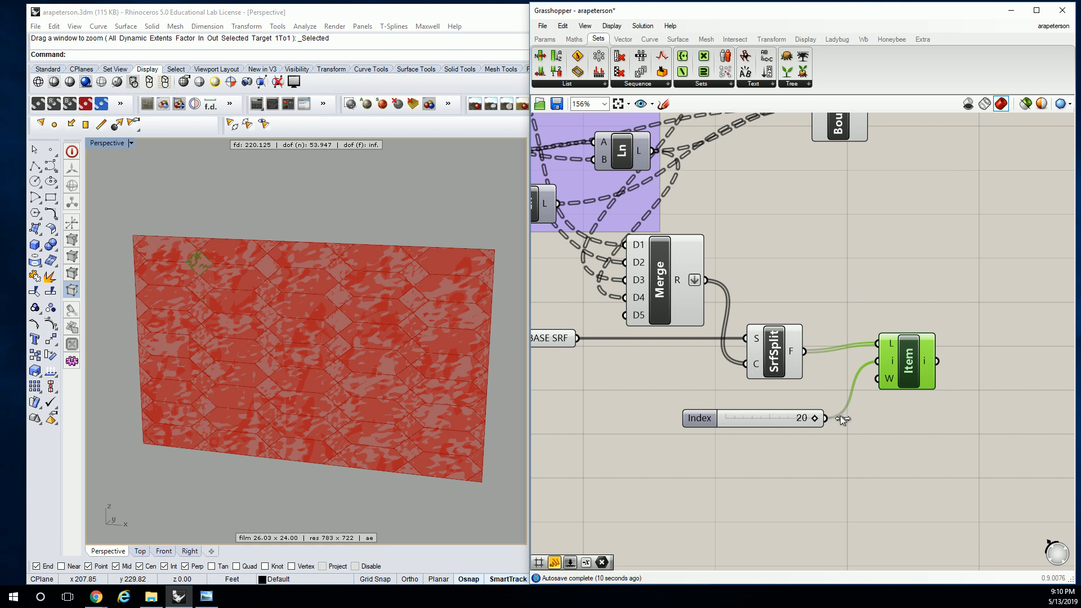
Delete the index slider and the List Item component
left_click(729, 421)
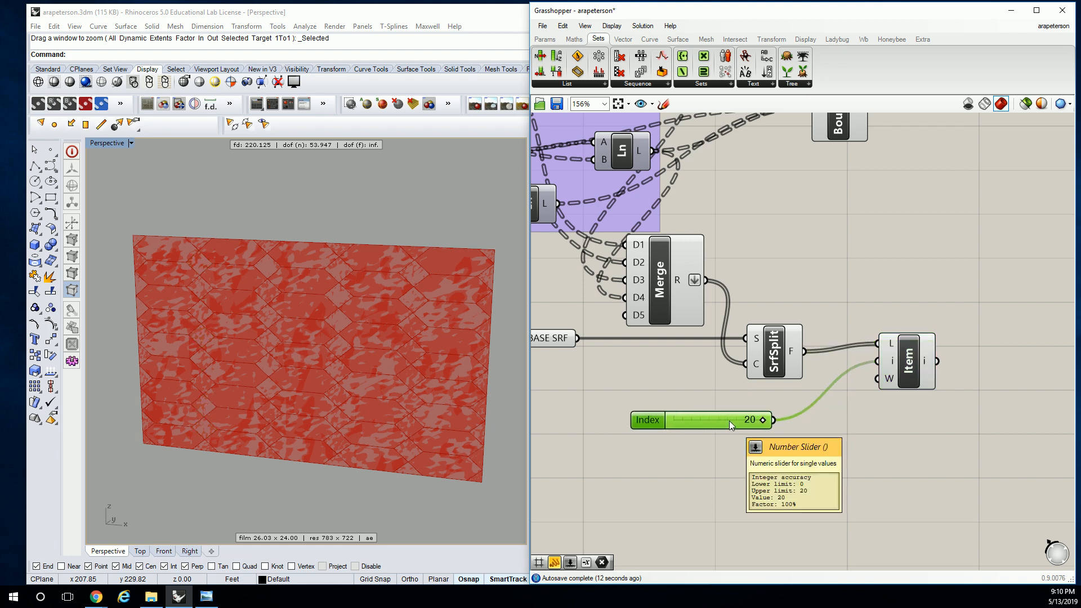
key("Delete")
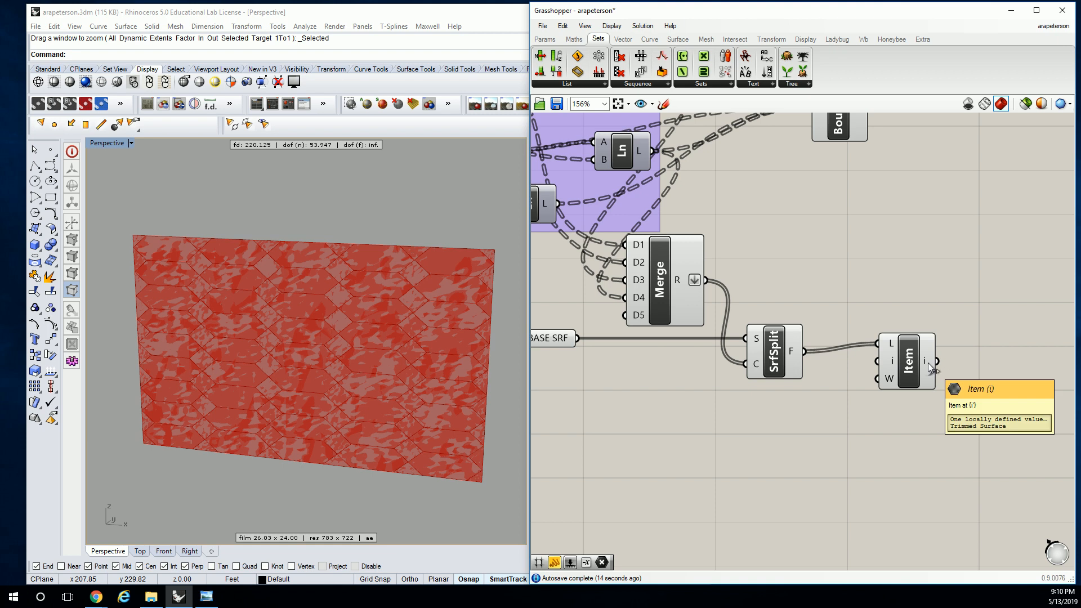
left_click(907, 365)
key("Delete")
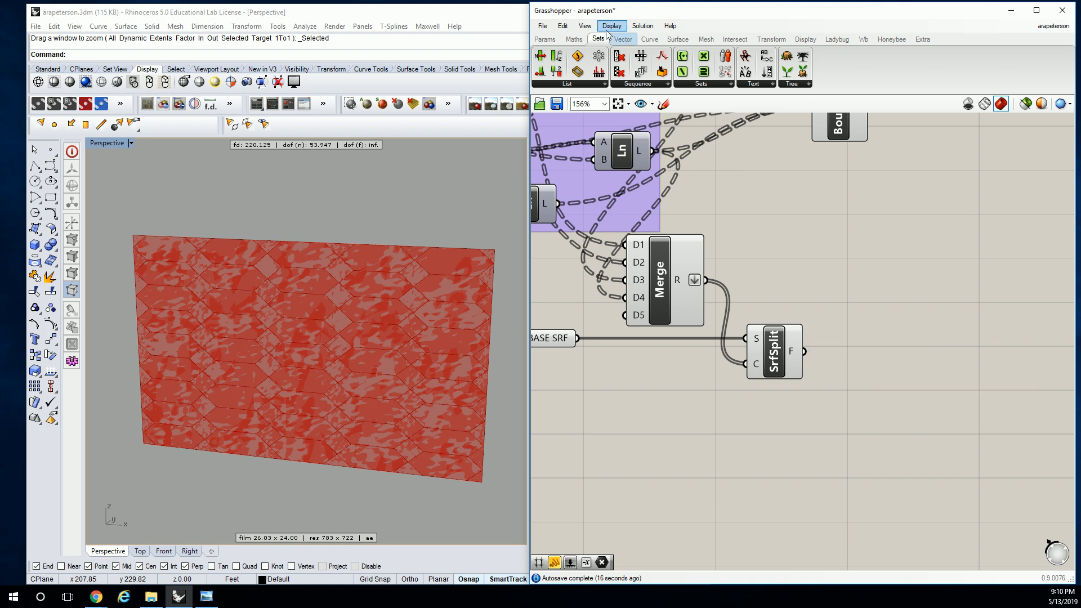
Add an Area component, connect Surface Split's F output to its G input, and place it close to Surface Split
left_click(678, 39)
left_click(600, 85)
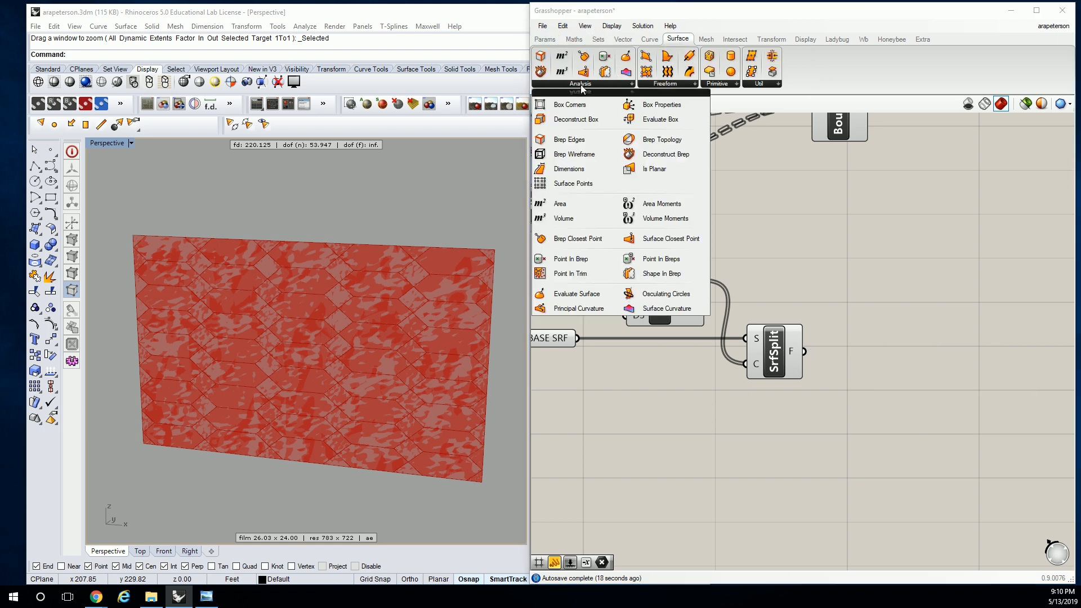
left_click(560, 204)
left_click(908, 361)
left_click_drag(804, 352, 863, 358)
right_click_drag(862, 358, 816, 358)
Add a Panel, connect it to the Area component's A output, and enlarge it to show more values
left_click(544, 40)
left_click(687, 72)
left_click(977, 313)
left_click_drag(854, 343, 904, 314)
right_click_drag(966, 319, 730, 300)
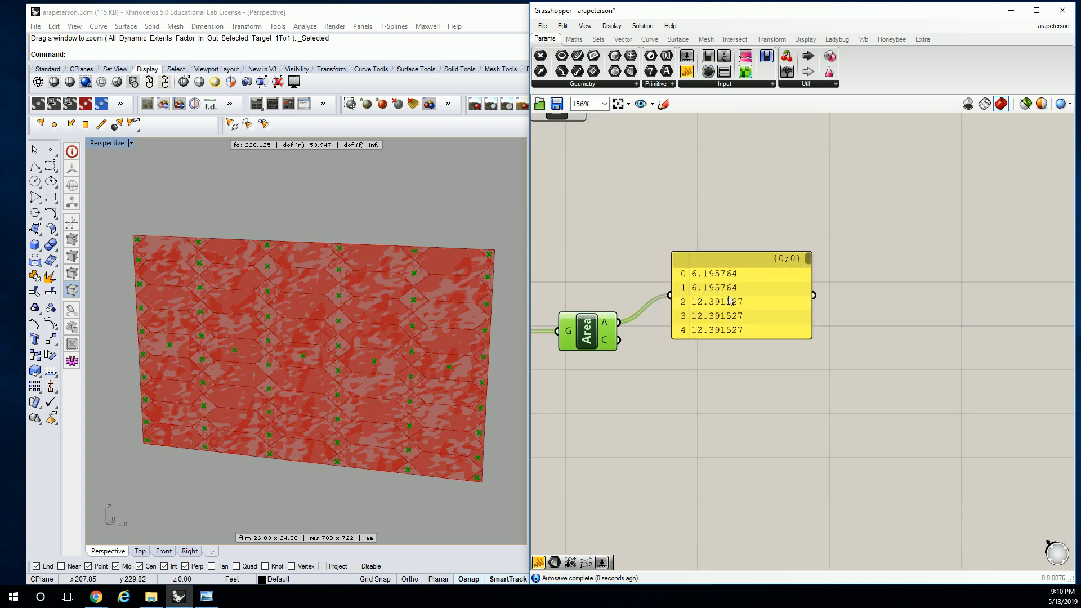
left_click_drag(808, 336, 966, 547)
right_click_drag(821, 428, 829, 335)
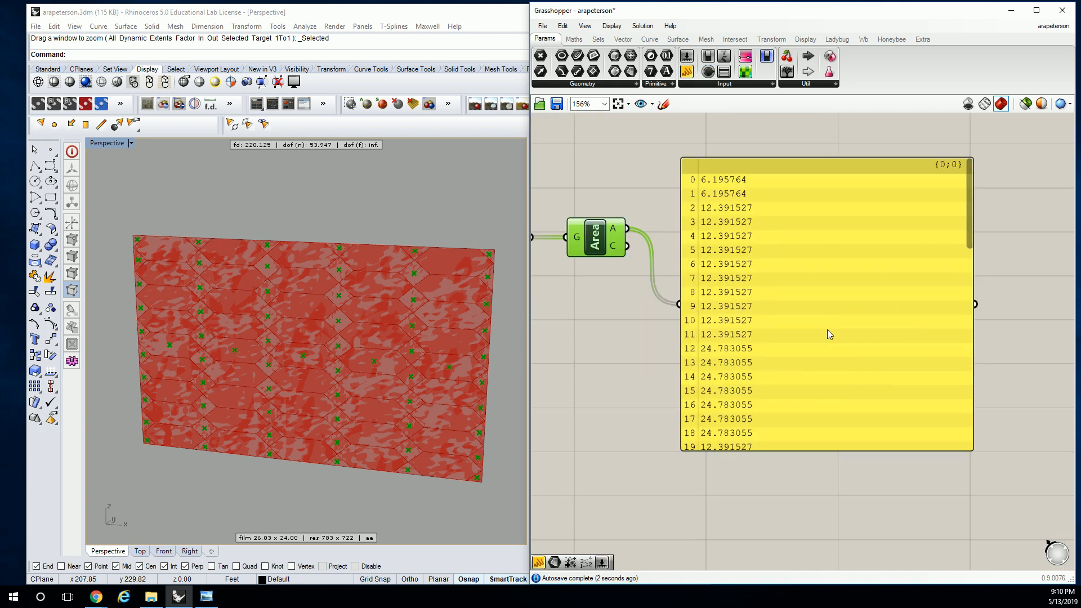
Compare the face areas listed in the panel with the split pieces shown in the Rhino viewport
scroll(806, 324, "down", 2)
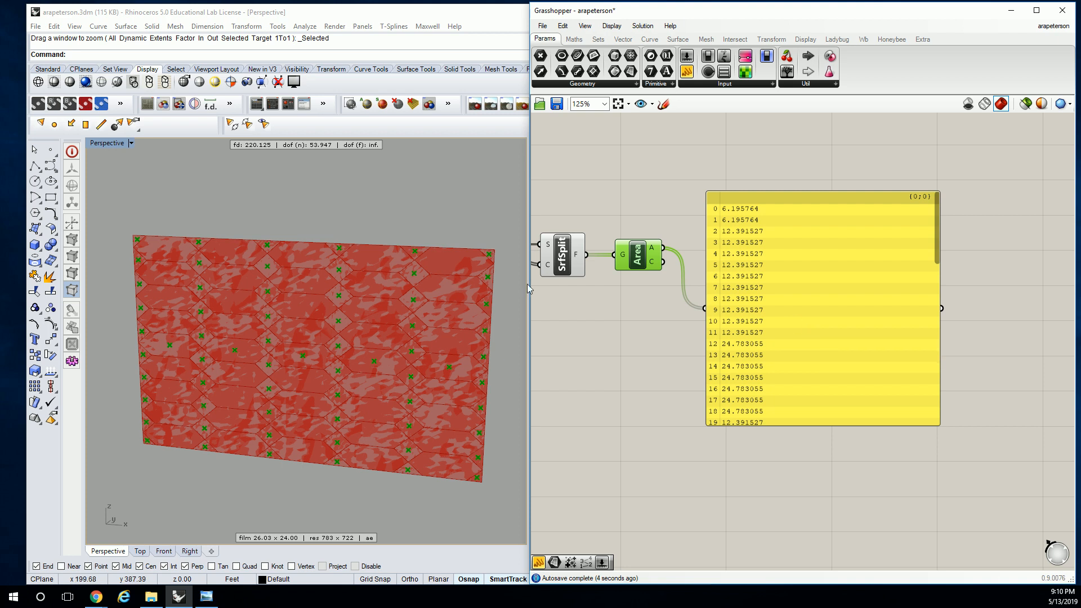
scroll(802, 271, "down", 2)
scroll(794, 298, "up", 3)
right_click_drag(821, 282, 805, 309)
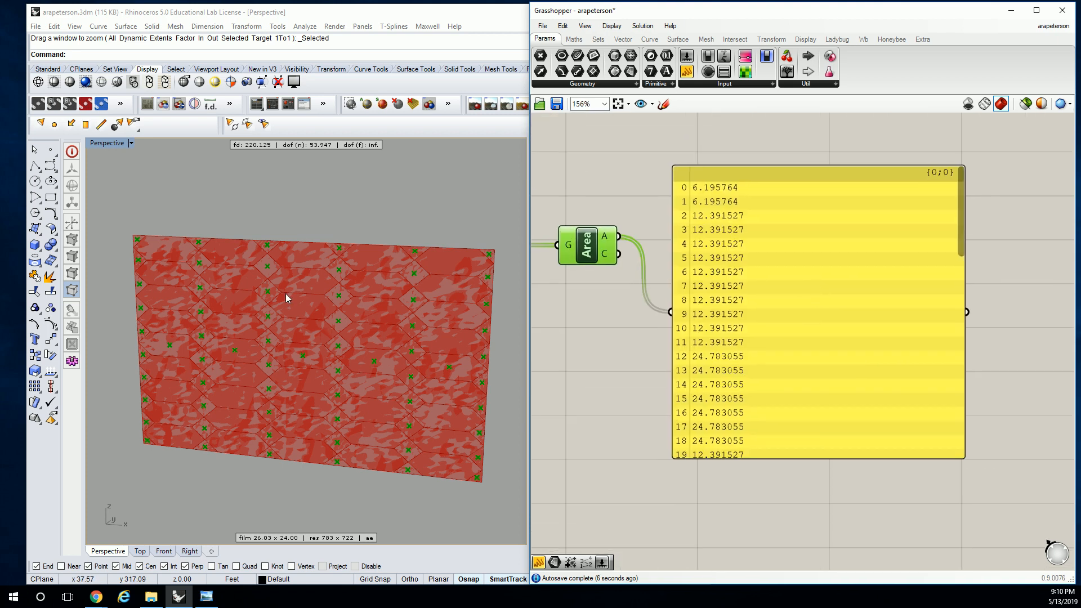
right_click_drag(232, 280, 266, 284)
scroll(159, 248, "up", 4)
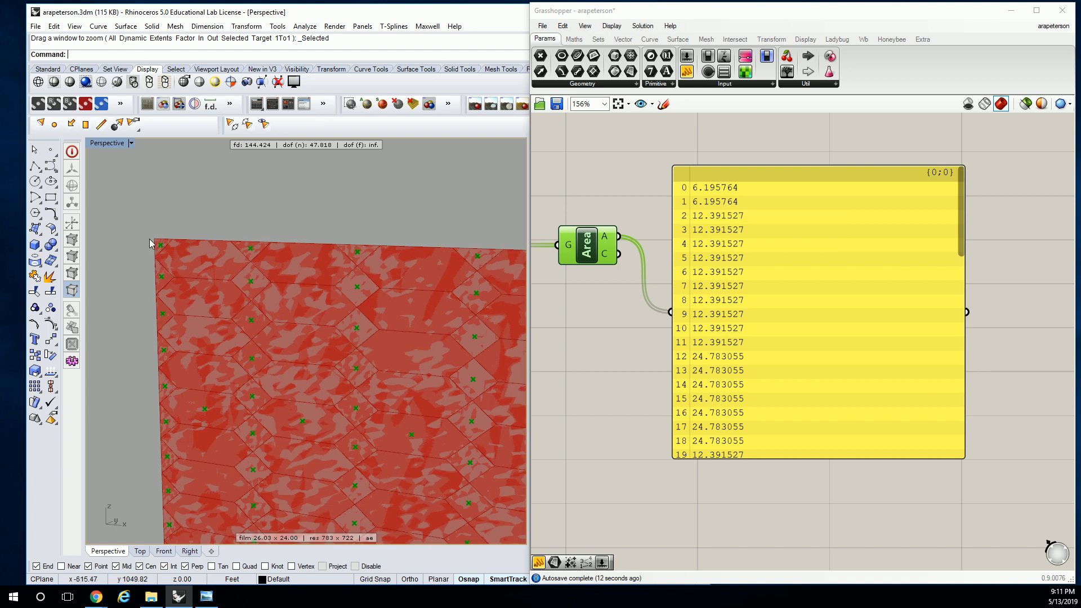
scroll(149, 239, "up", 5)
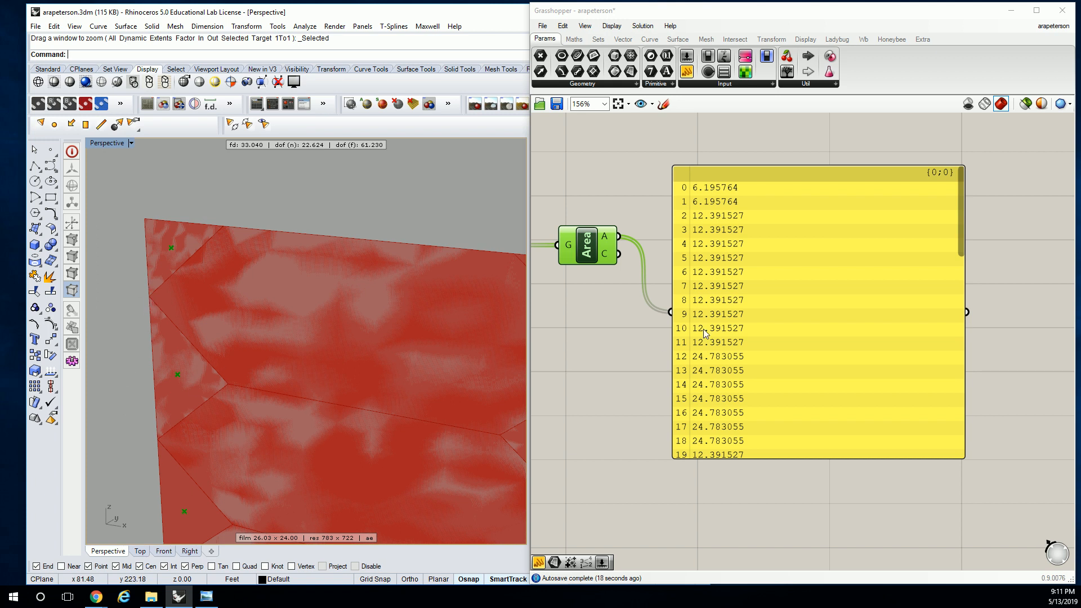
scroll(235, 338, "down", 3)
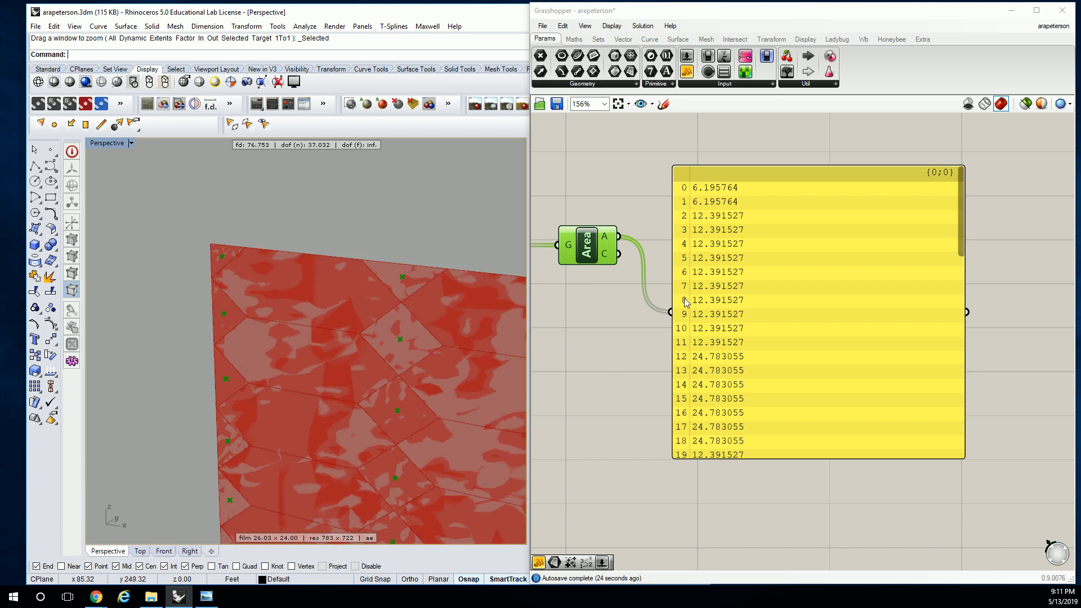
right_click_drag(826, 332, 819, 334)
left_click_drag(953, 231, 949, 308)
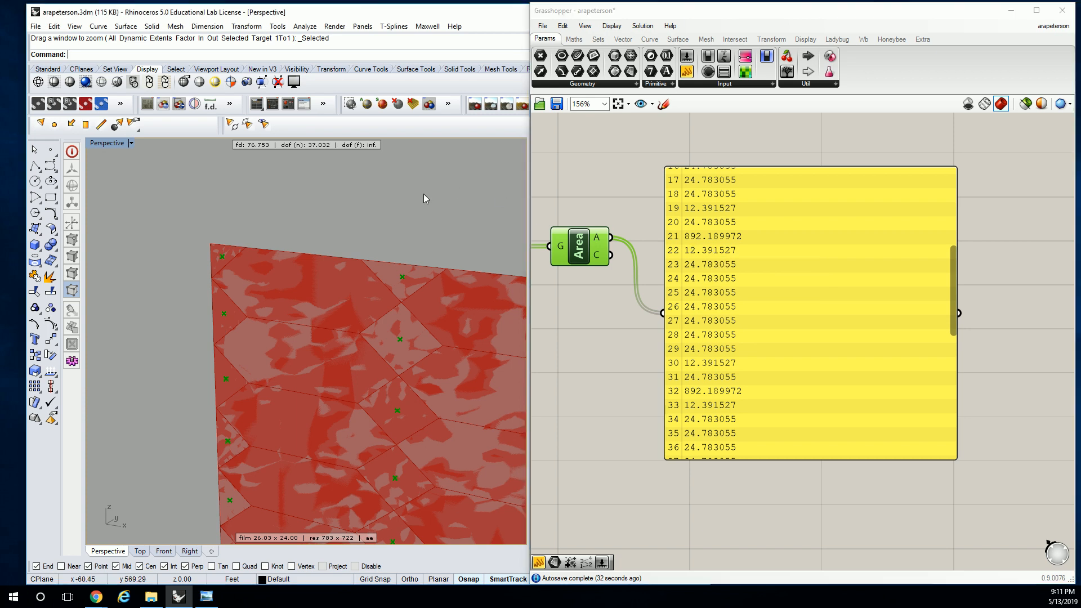
scroll(423, 195, "down", 8)
right_click_drag(420, 215, 320, 269)
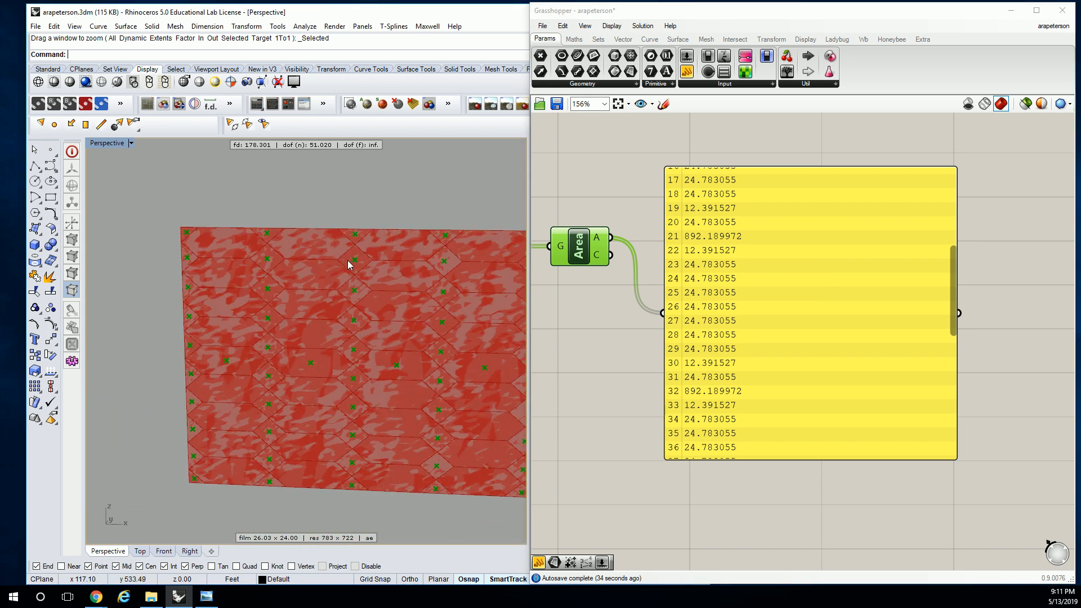
Add a List Item component below Area and connect Surface Split's F output to its L input
scroll(731, 373, "down", 2)
right_click_drag(593, 313, 746, 302)
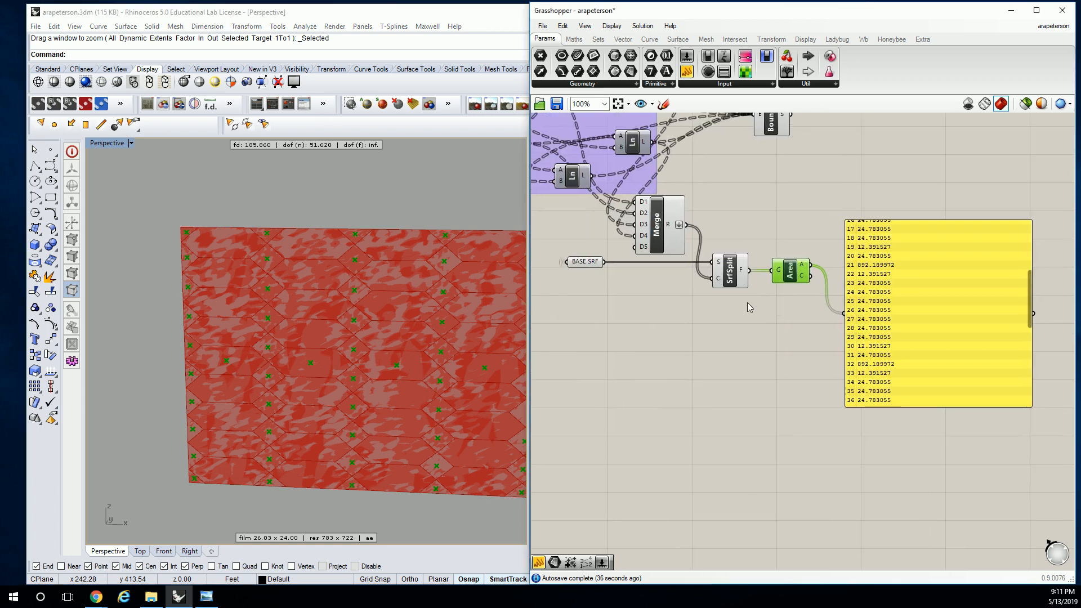
left_click(598, 39)
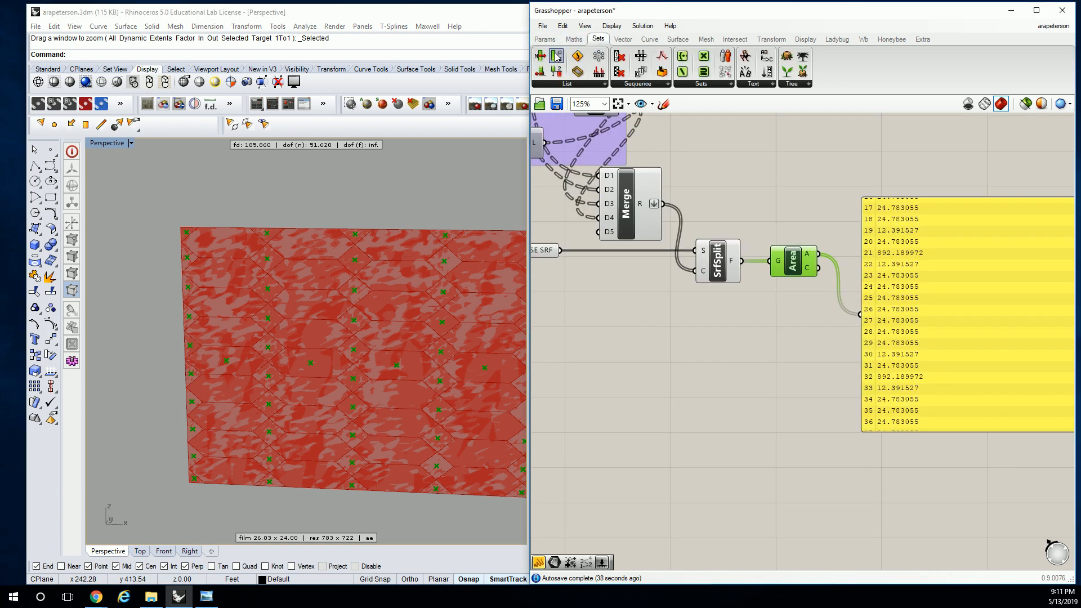
left_click(563, 83)
left_click(570, 117)
left_click(789, 413)
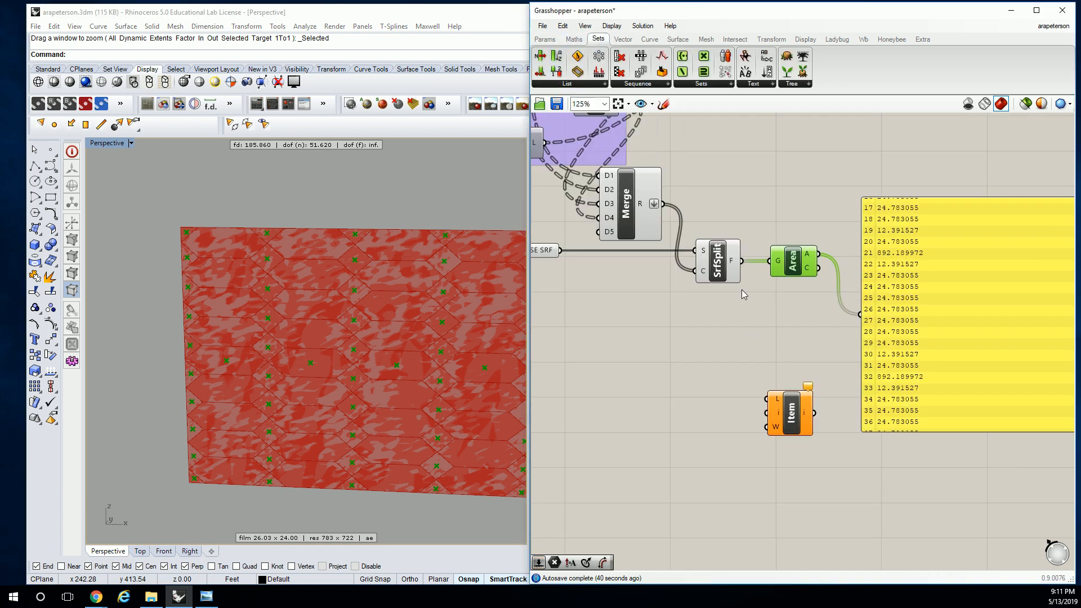
left_click_drag(742, 261, 766, 399)
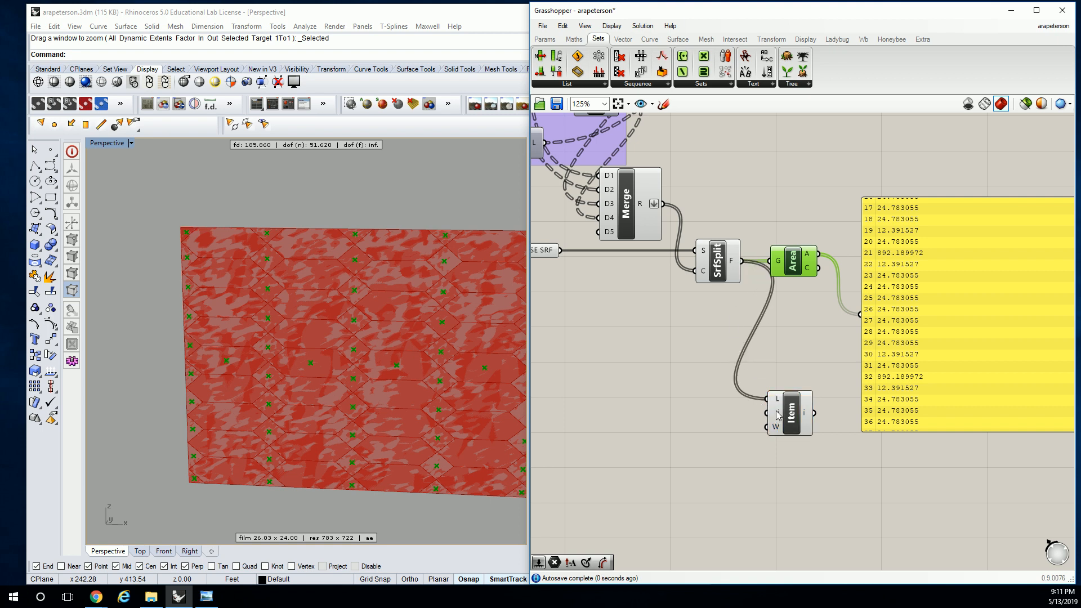
Set the List Item's index to 32 and inspect the extracted face in the Rhino viewport
right_click(779, 413)
mouse_move(814, 497)
type("32")
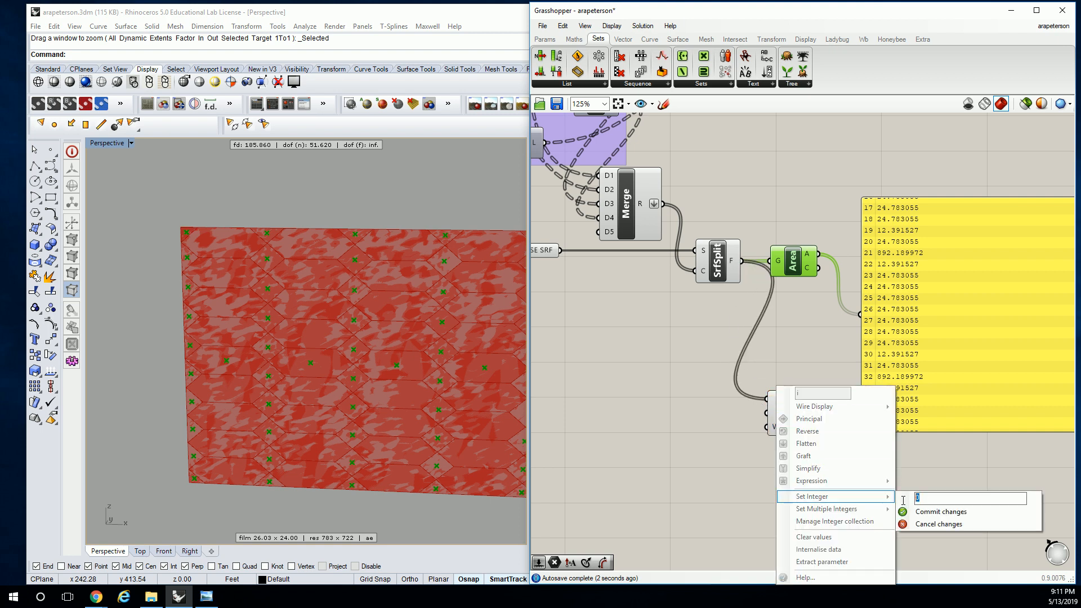
left_click(944, 513)
left_click(791, 417)
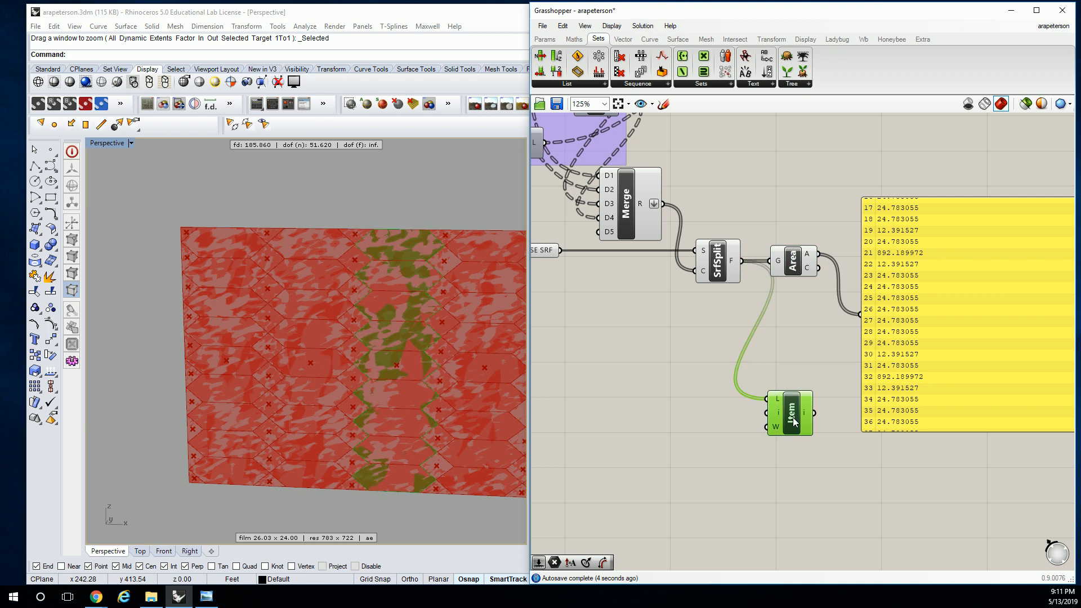
scroll(327, 326, "up", 6)
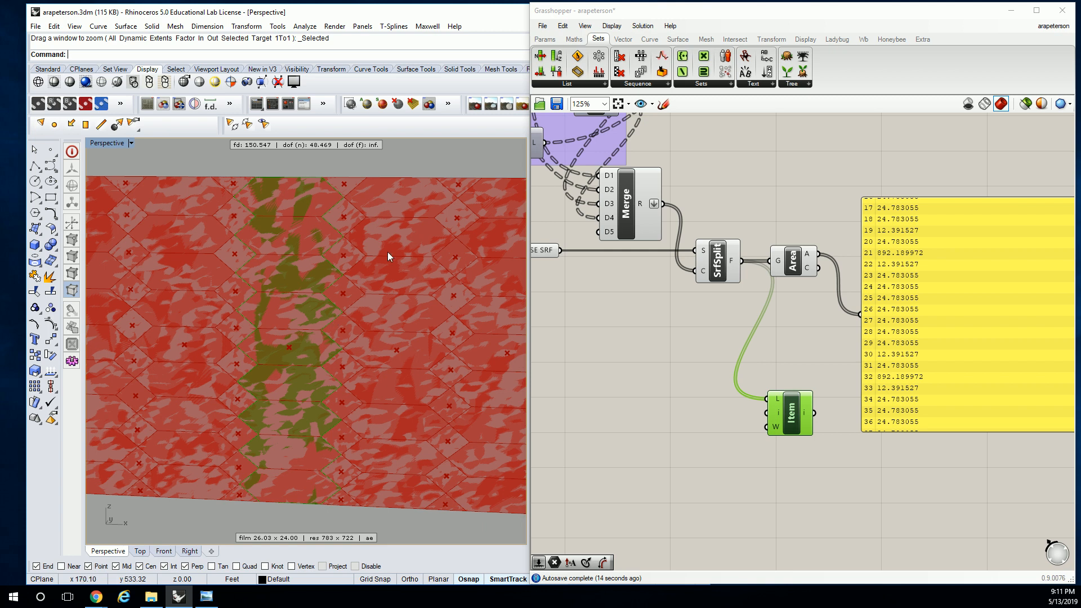
Move the List Item component closer to Surface Split and select the panel listing the areas
left_click_drag(794, 402, 754, 346)
right_click_drag(890, 298, 777, 305)
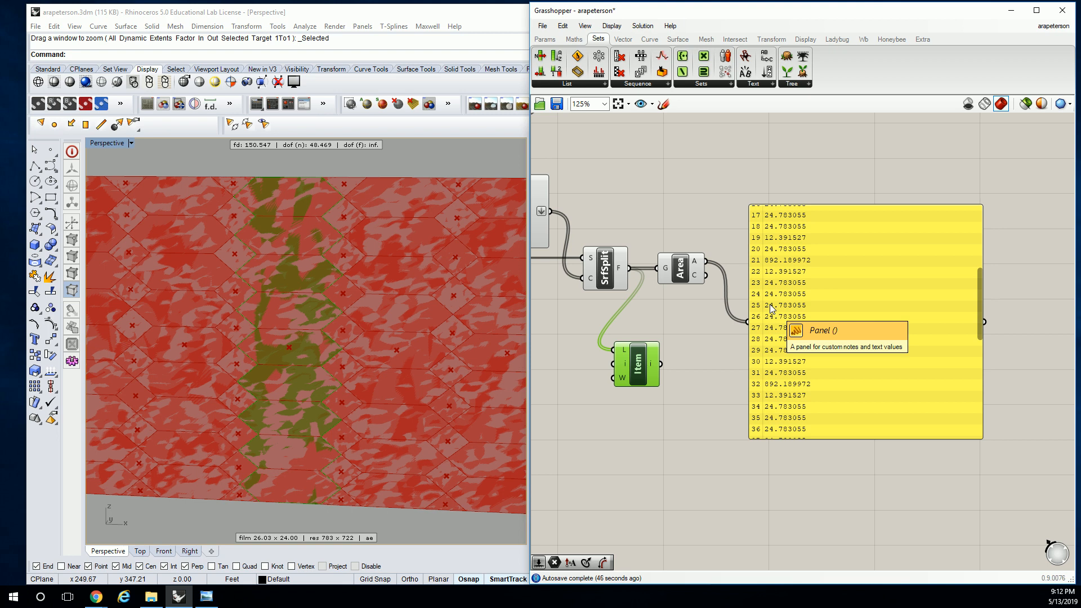
left_click(832, 263)
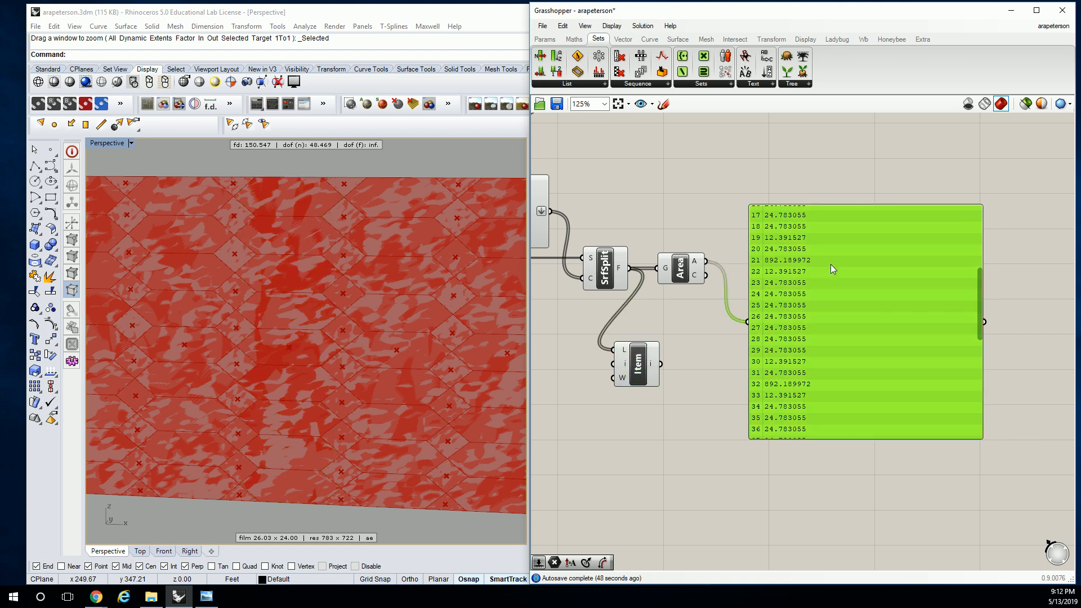
Delete the areas panel and the Area component, and place List Item just below and beside Surface Split
key("Delete")
right_click_drag(698, 291, 796, 290)
left_click(786, 271)
key("Delete")
left_click_drag(734, 367, 766, 354)
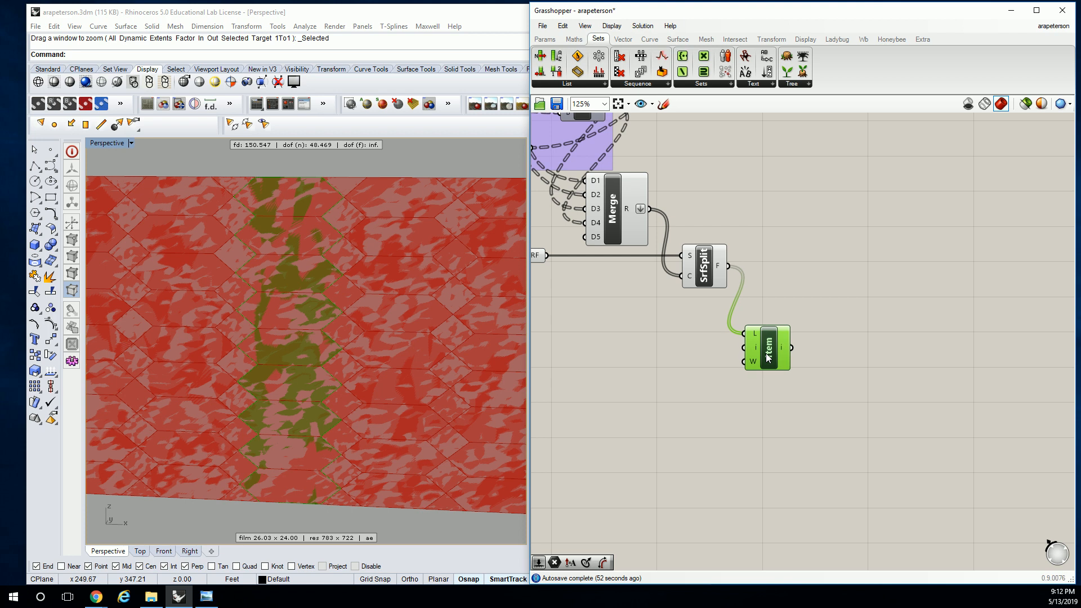
left_click(821, 320)
left_click(757, 359)
left_click(787, 288)
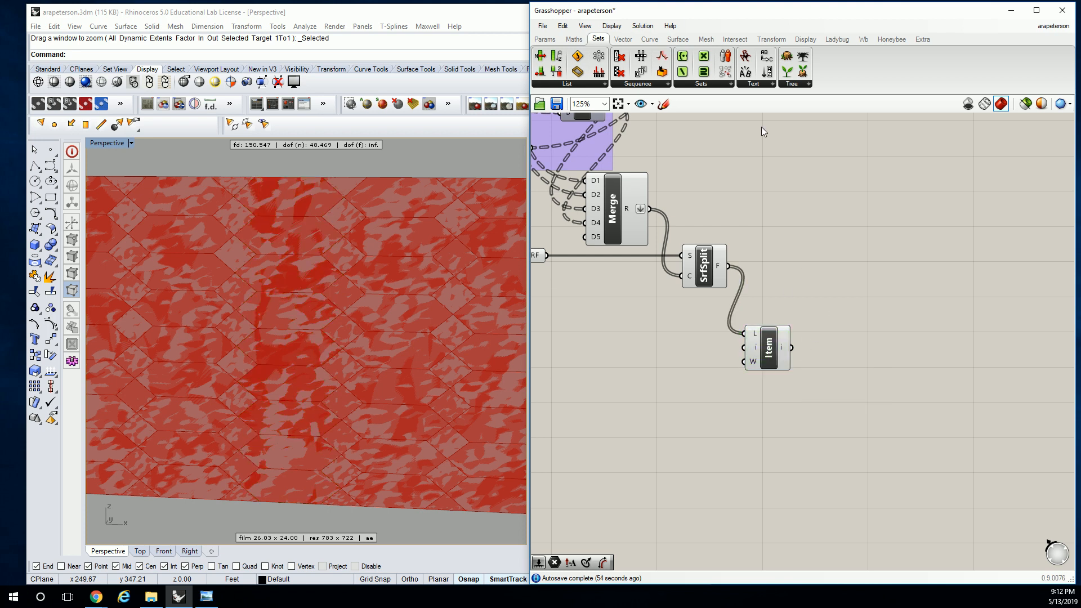
Add a Cull Pattern component and connect Surface Split's F output to its L input
left_click(668, 84)
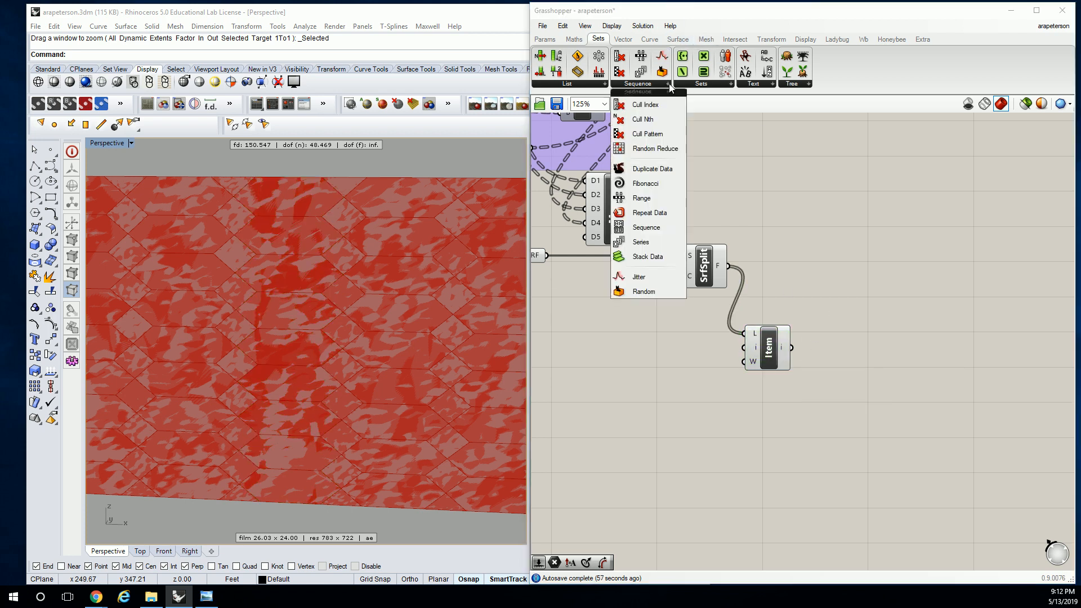
left_click(647, 135)
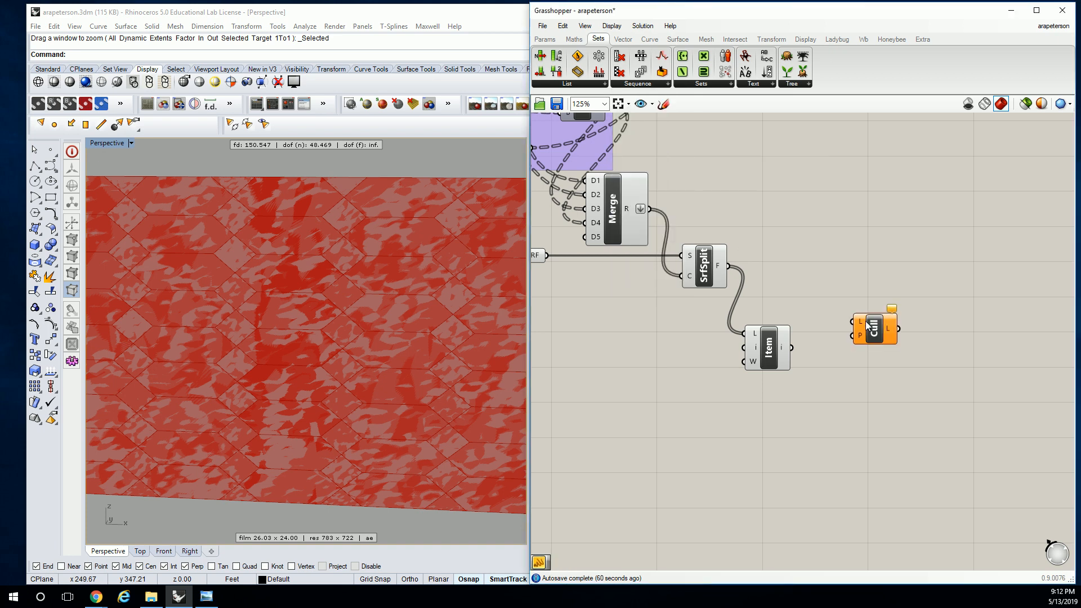
left_click(936, 274)
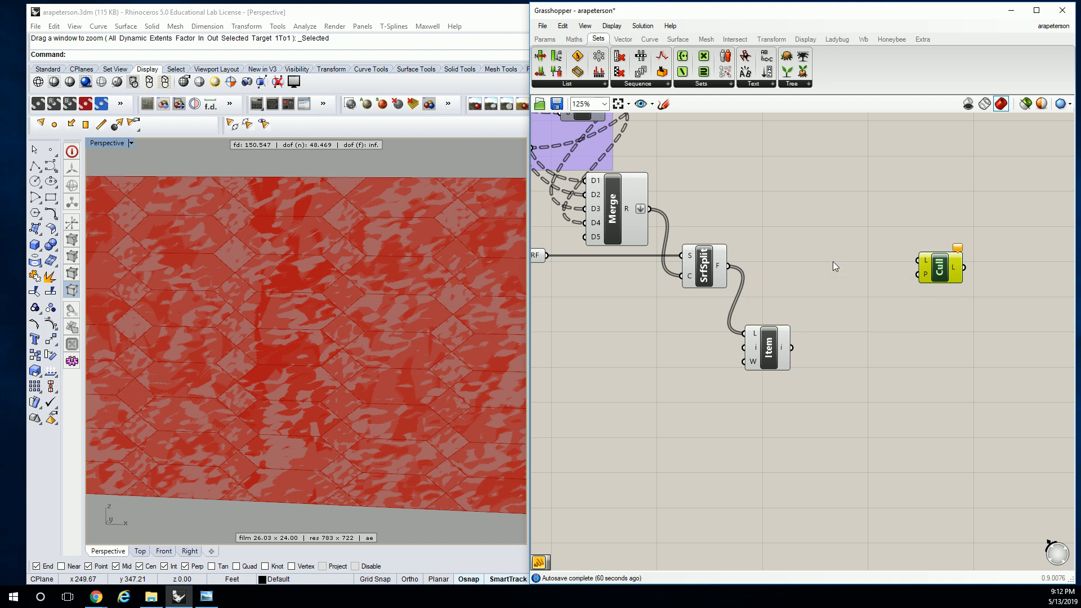
left_click_drag(728, 266, 937, 265)
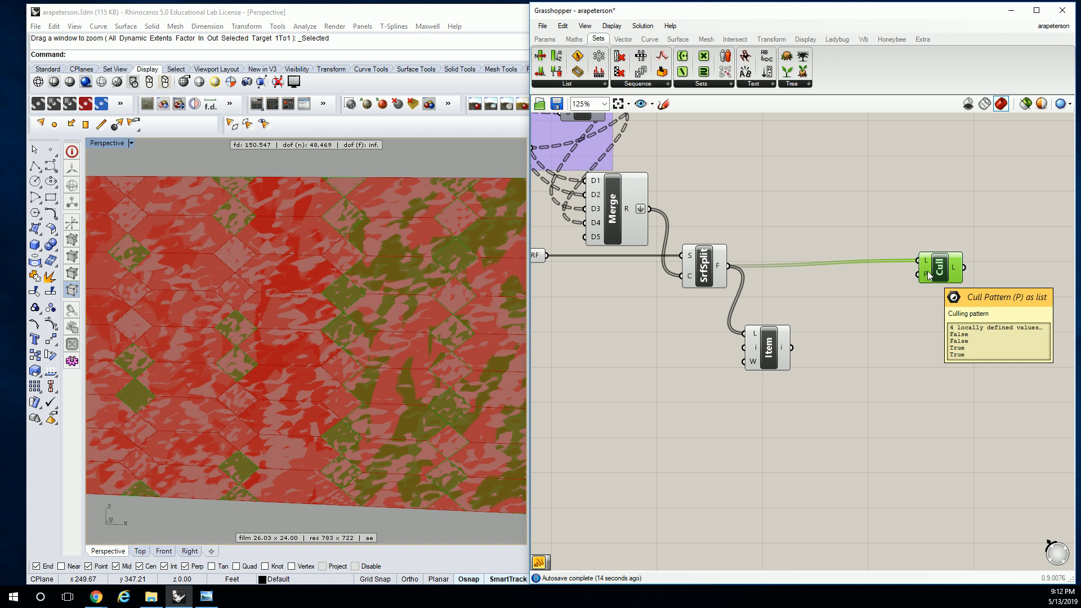
left_click_drag(937, 270, 939, 276)
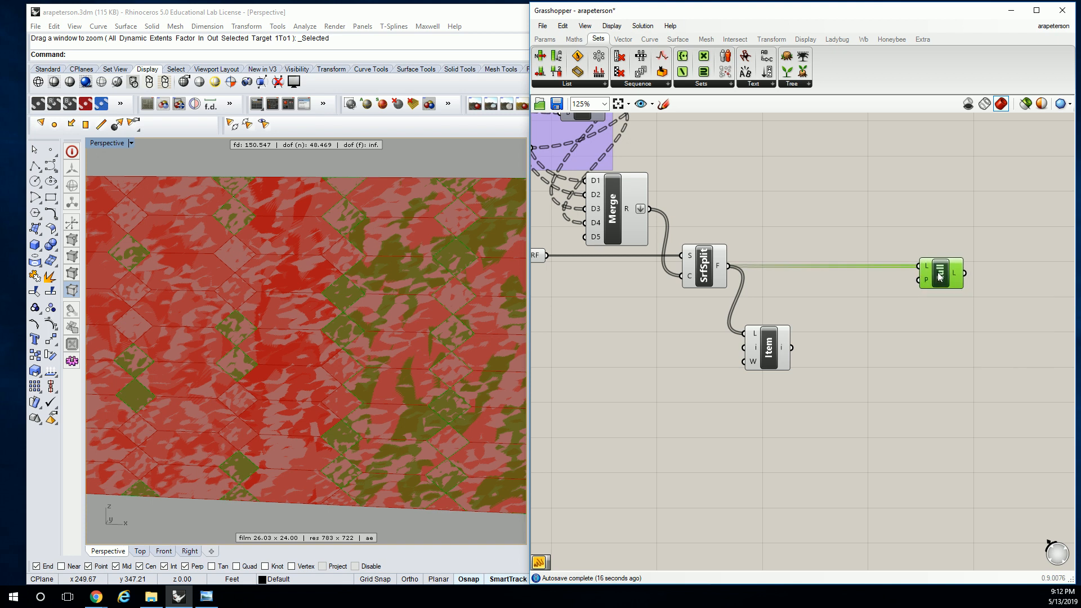
left_click(844, 308)
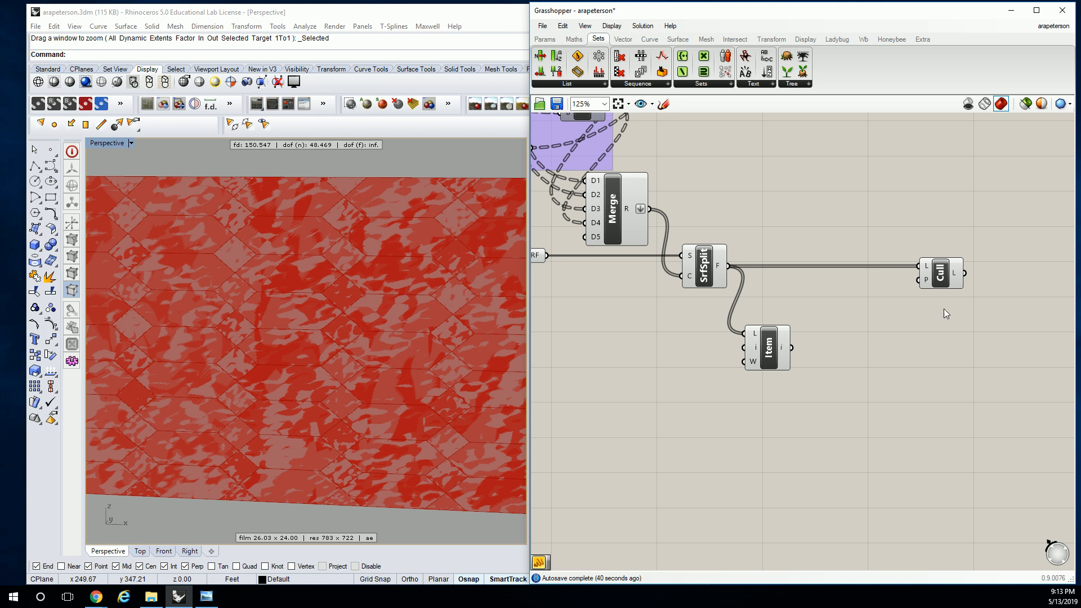
left_click(947, 279)
left_click(872, 315)
Add an Area component above the wire to Cull Pattern and feed its G input from Surface Split's F output
left_click(574, 38)
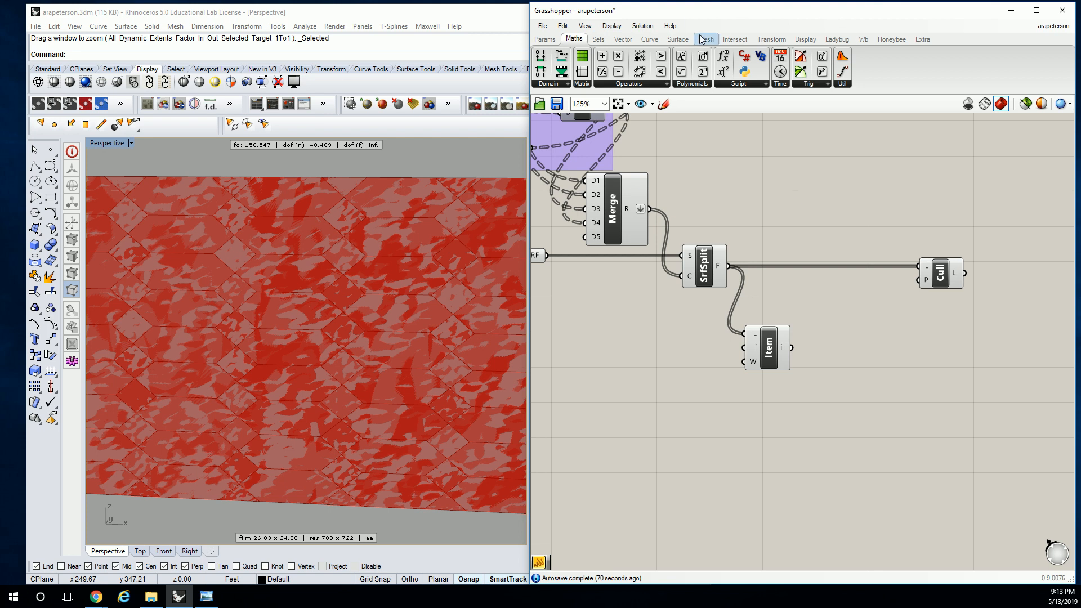
left_click(678, 39)
left_click(586, 84)
left_click_drag(583, 203, 752, 277)
left_click_drag(768, 282, 774, 241)
left_click(861, 270)
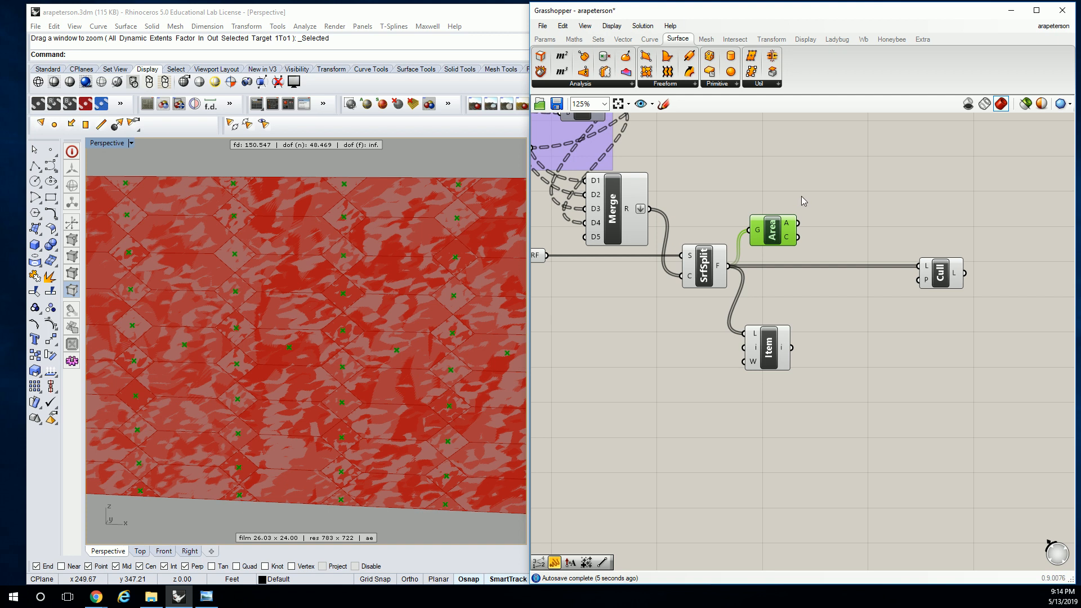
Add a Larger Than component between Surface Split and Cull Pattern
left_click(573, 40)
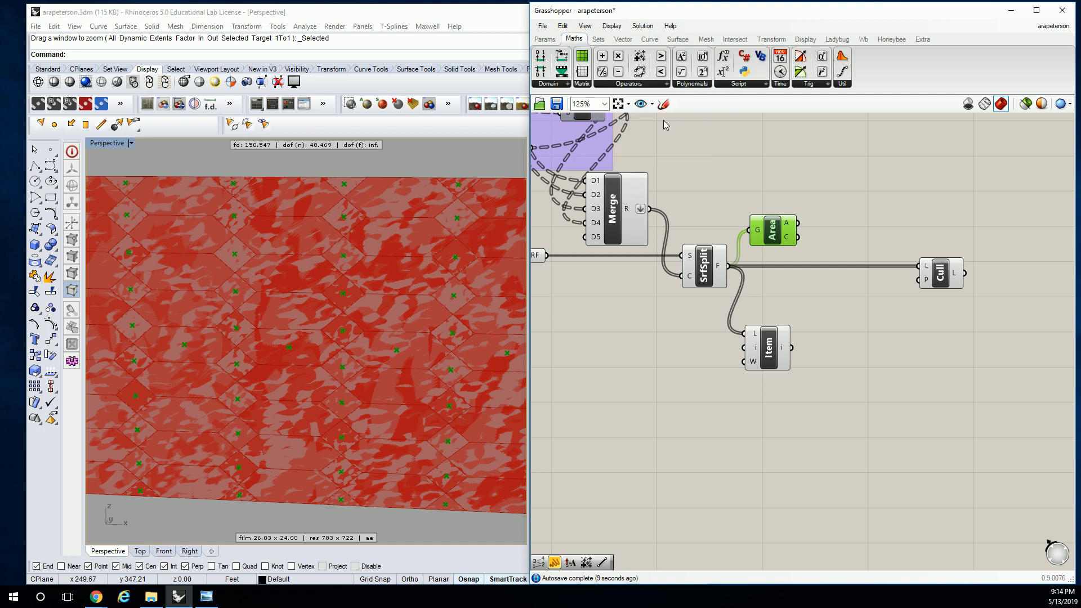
left_click(655, 84)
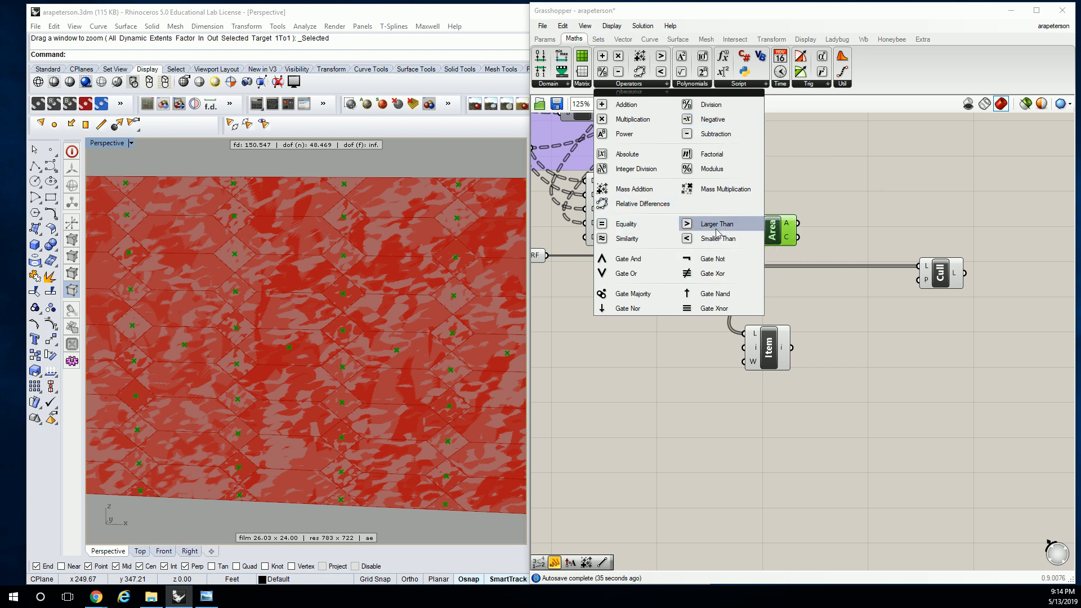
left_click_drag(696, 239, 709, 228)
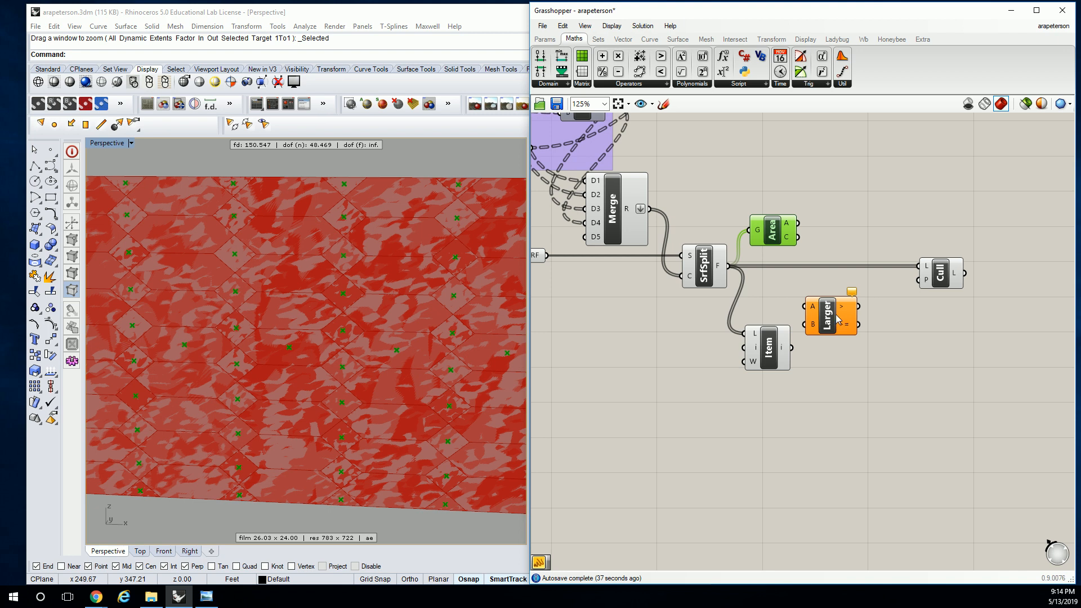
left_click_drag(833, 320, 836, 295)
left_click(767, 237)
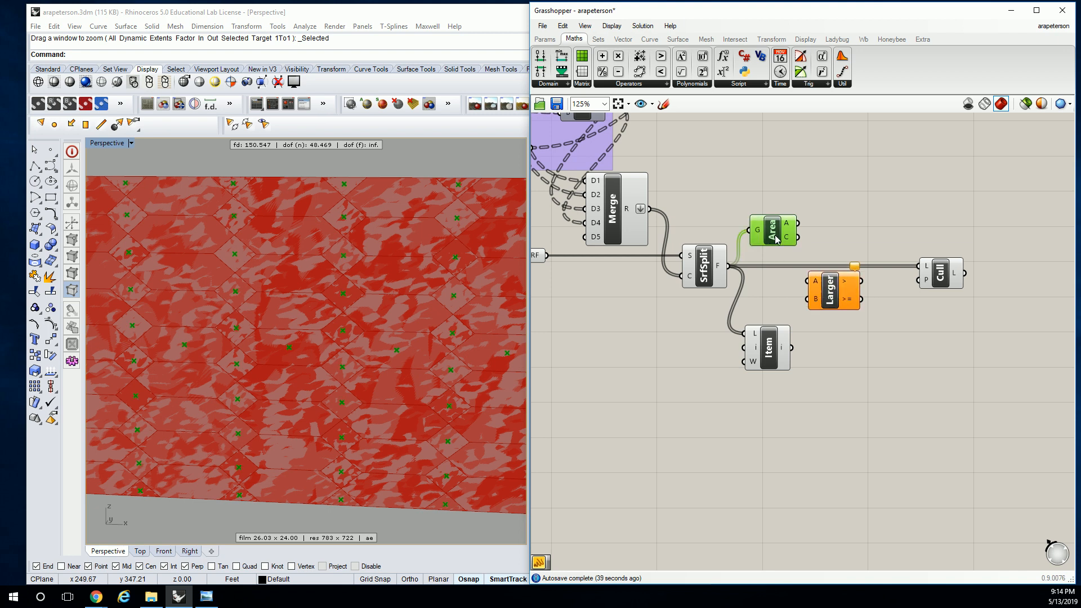
Add a panel containing 30, shrink it and place it below Surface Split
left_click(545, 39)
left_click_drag(687, 71, 744, 409)
double_click(744, 409)
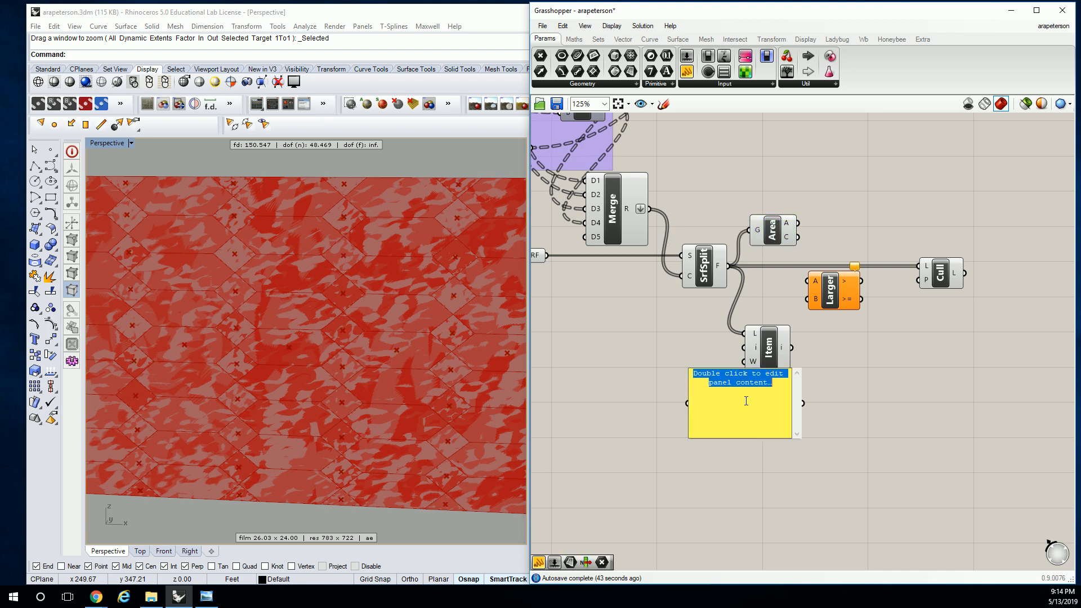
key("BackSpace")
type("30")
left_click(831, 397)
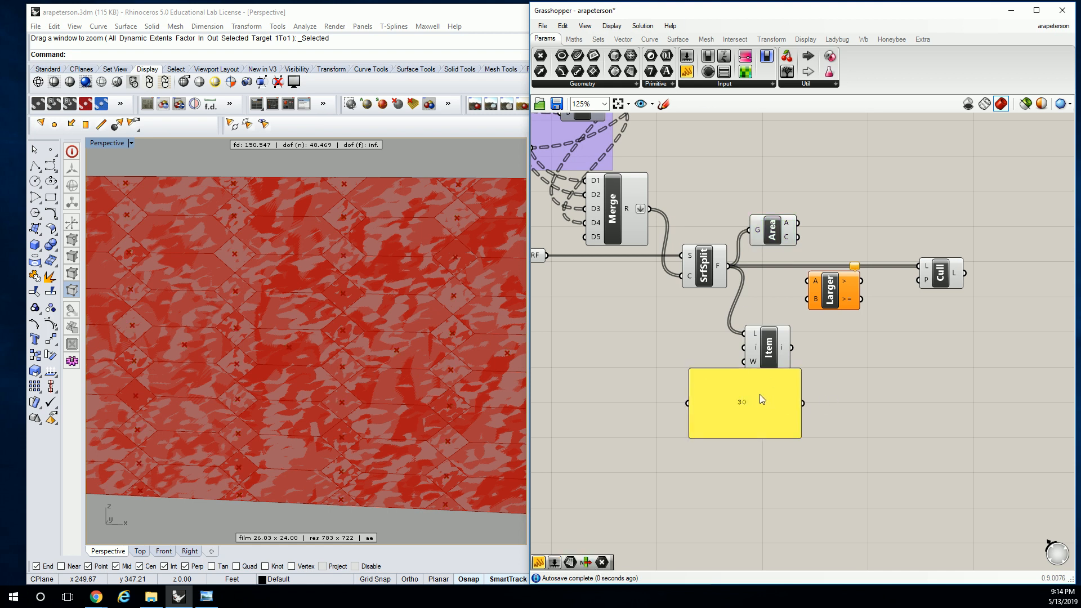
left_click(759, 394)
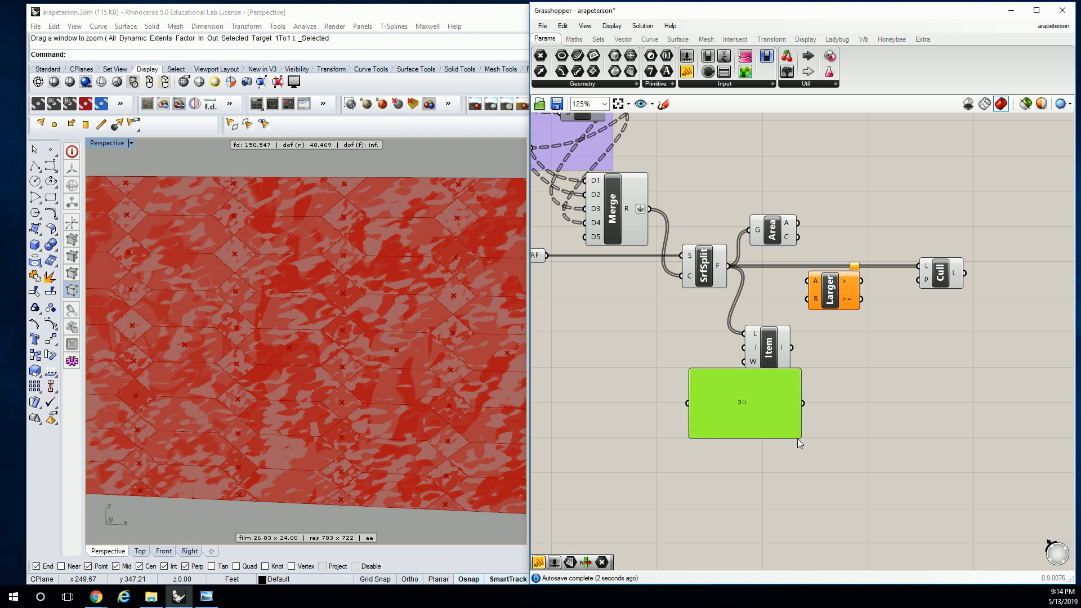
mouse_move(798, 437)
left_mouse_down()
mouse_move(726, 381)
mouse_move(779, 314)
mouse_move(688, 324)
mouse_move(702, 308)
mouse_move(829, 302)
left_mouse_up()
Connect Surface Split's F output to Larger Than's A input, with the 30 panel feeding B
left_click_drag(730, 266, 811, 285)
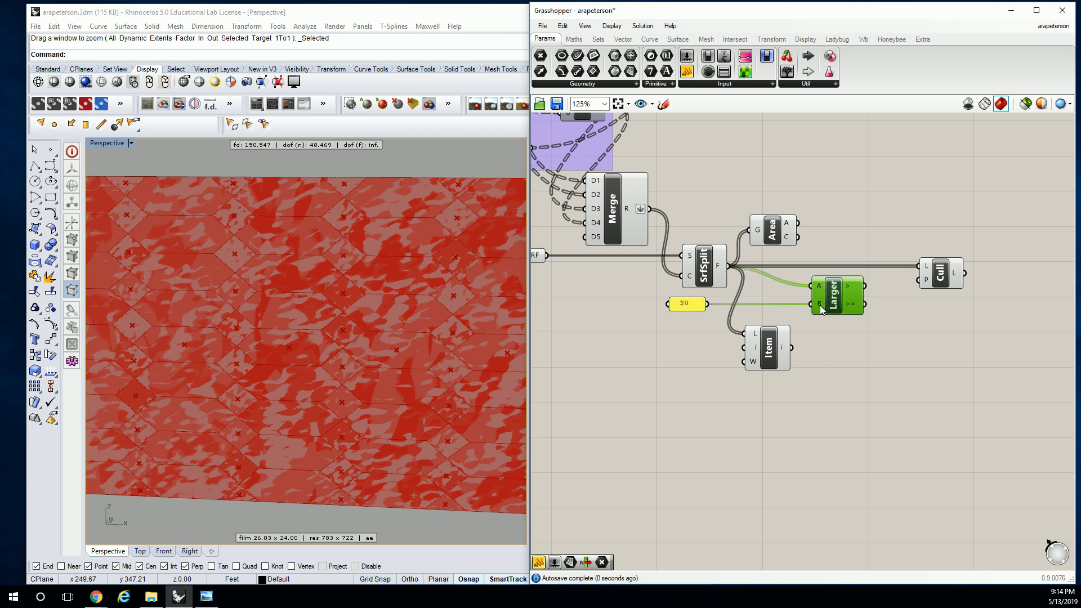
mouse_move(819, 305)
left_click(844, 259)
mouse_move(857, 288)
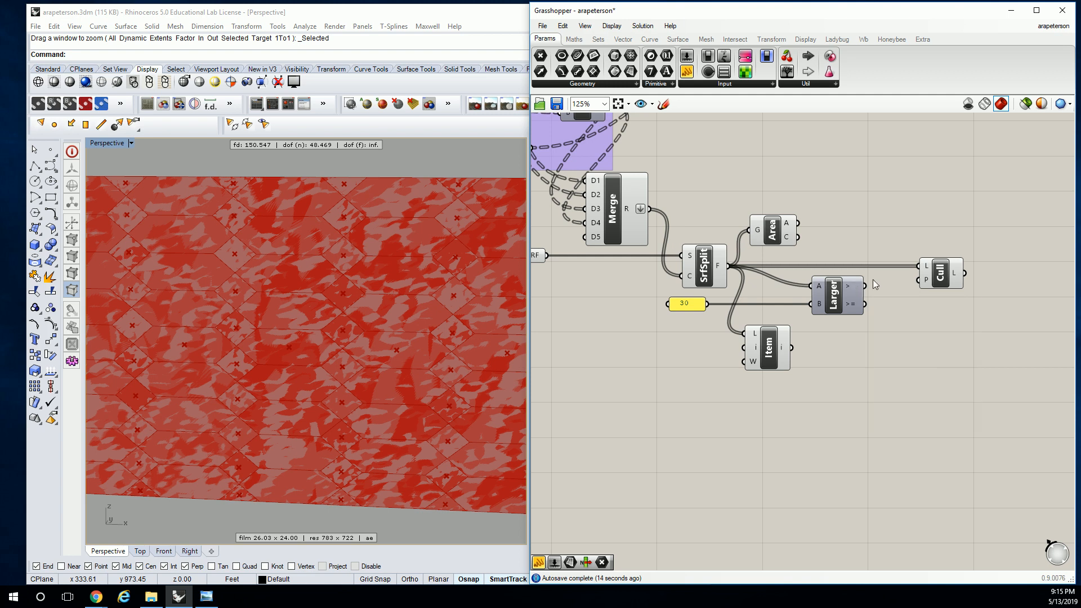
Connect Larger Than's > output to Cull Pattern's P input and inspect the remaining faces in the Rhino viewport
scroll(866, 289, "up", 1)
left_click_drag(864, 286, 956, 277)
left_click(956, 277)
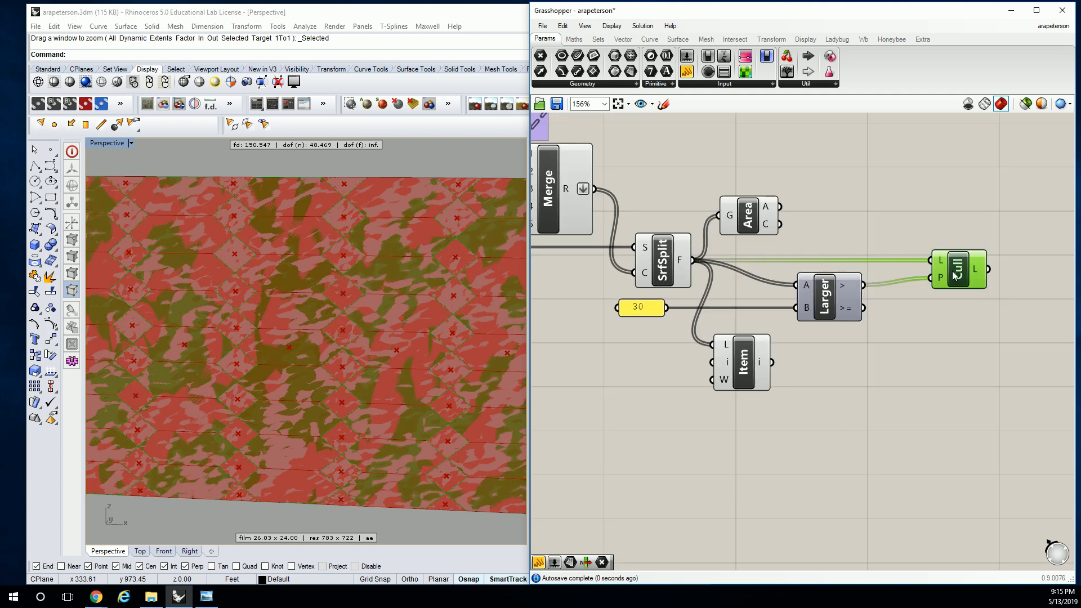
mouse_move(852, 291)
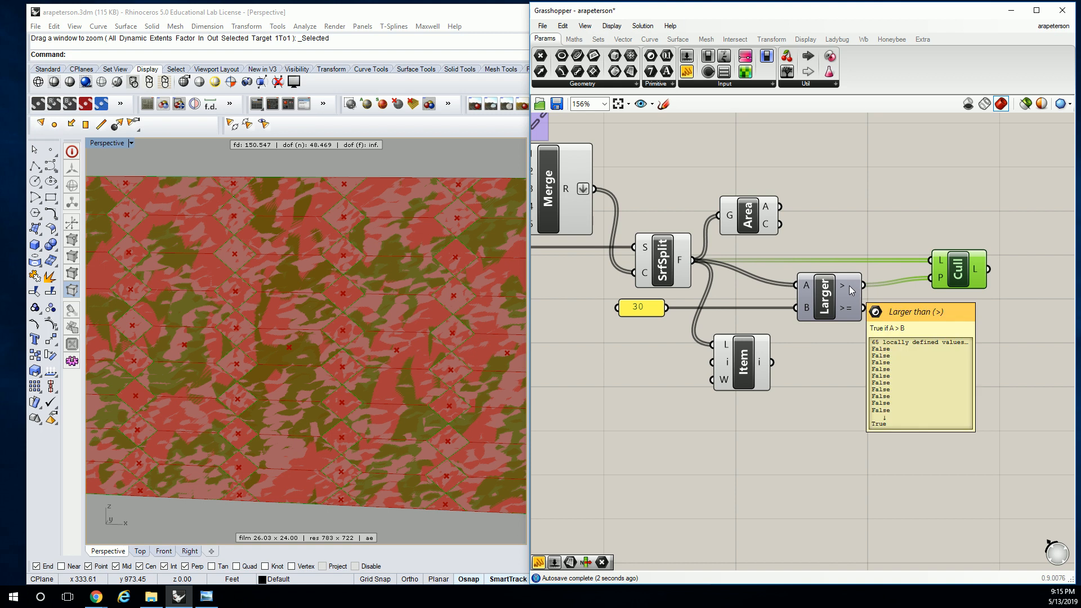
right_click_drag(298, 276, 244, 294)
scroll(215, 267, "down", 6)
scroll(172, 250, "up", 4)
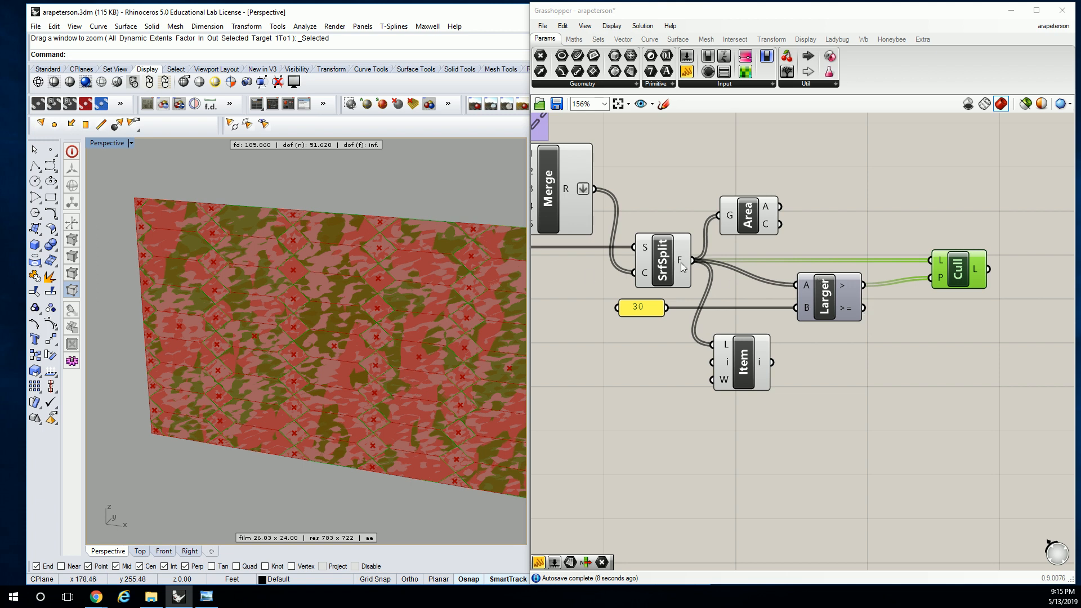
Replace Larger Than with Smaller Than, wiring Surface Split's F to A, the 30 panel to B and < to Cull Pattern's P
left_click(574, 39)
left_click(665, 84)
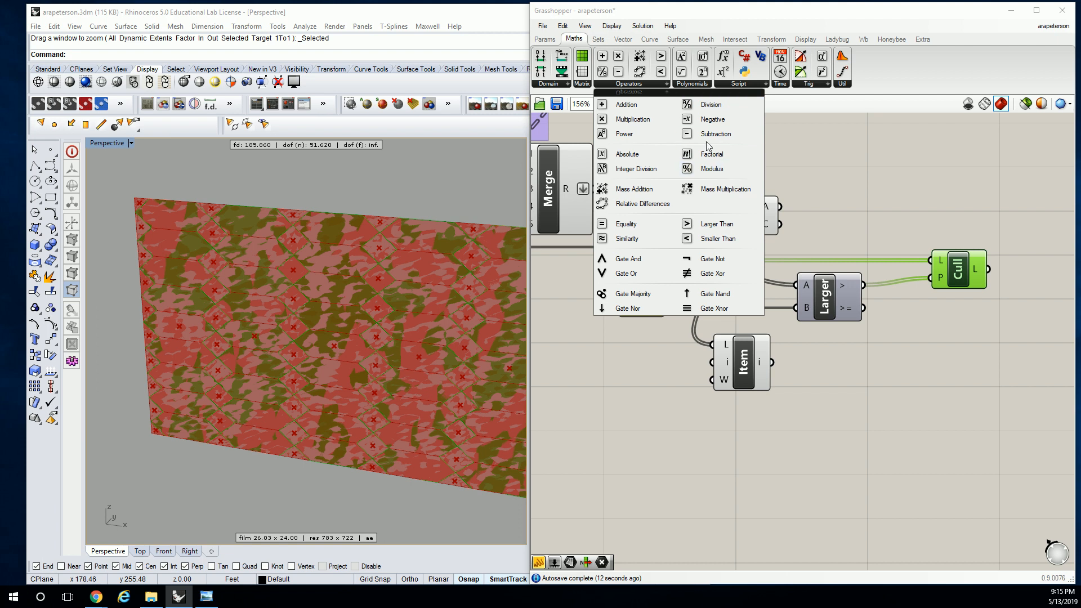
left_click_drag(714, 241, 829, 349)
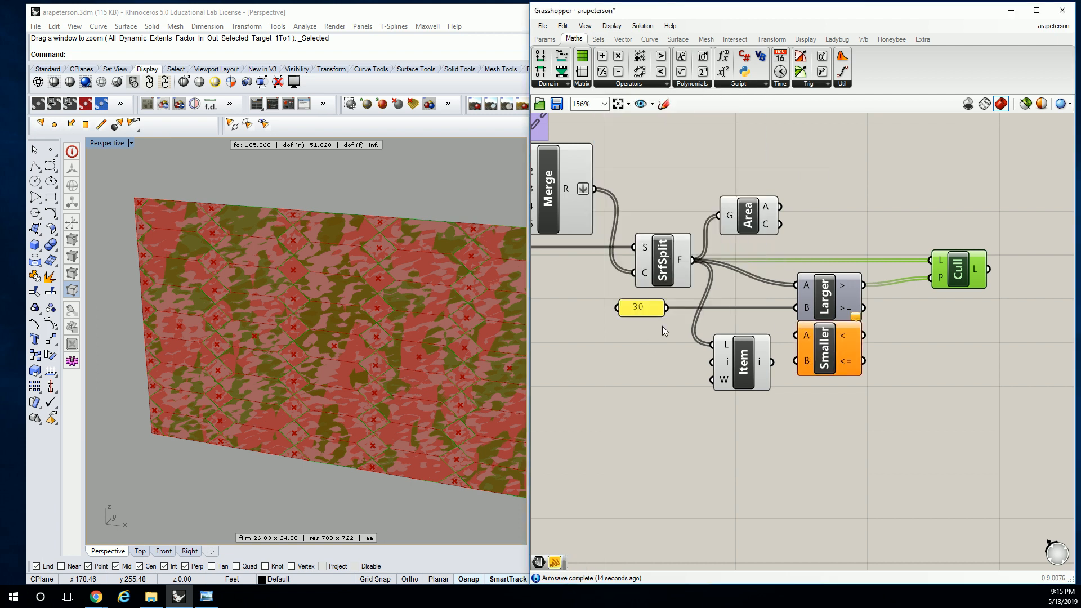
left_click_drag(667, 309, 795, 362)
left_click_drag(698, 264, 929, 278)
left_click(825, 293)
key("Delete")
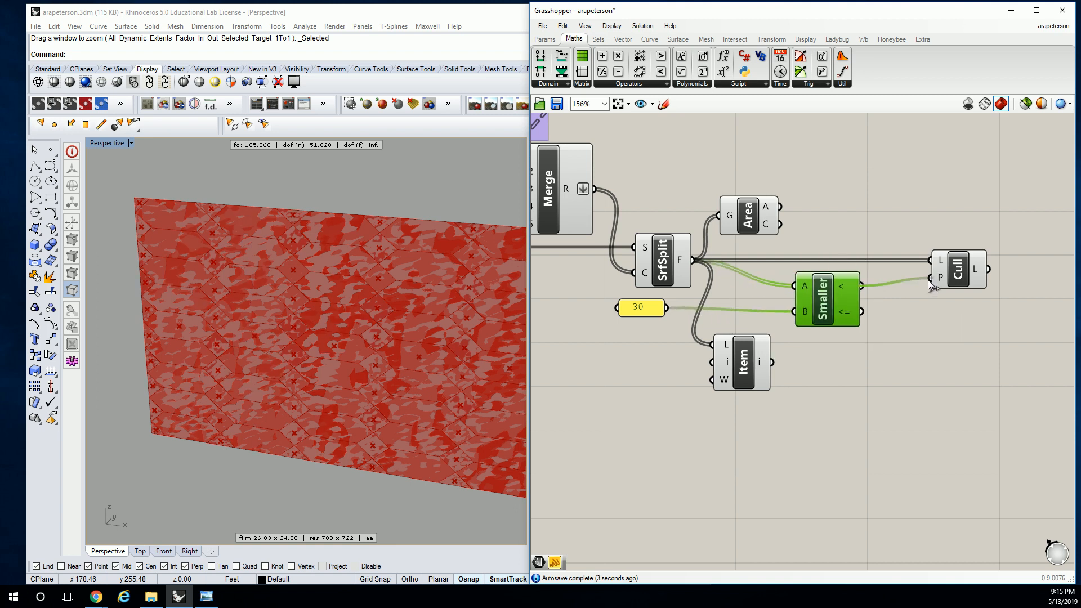
Hide the preview of Surface Split, Area, List Item and Smaller Than, and inspect Cull Pattern's diamond infill faces in Rhino
left_click(965, 270)
scroll(837, 290, "down", 6)
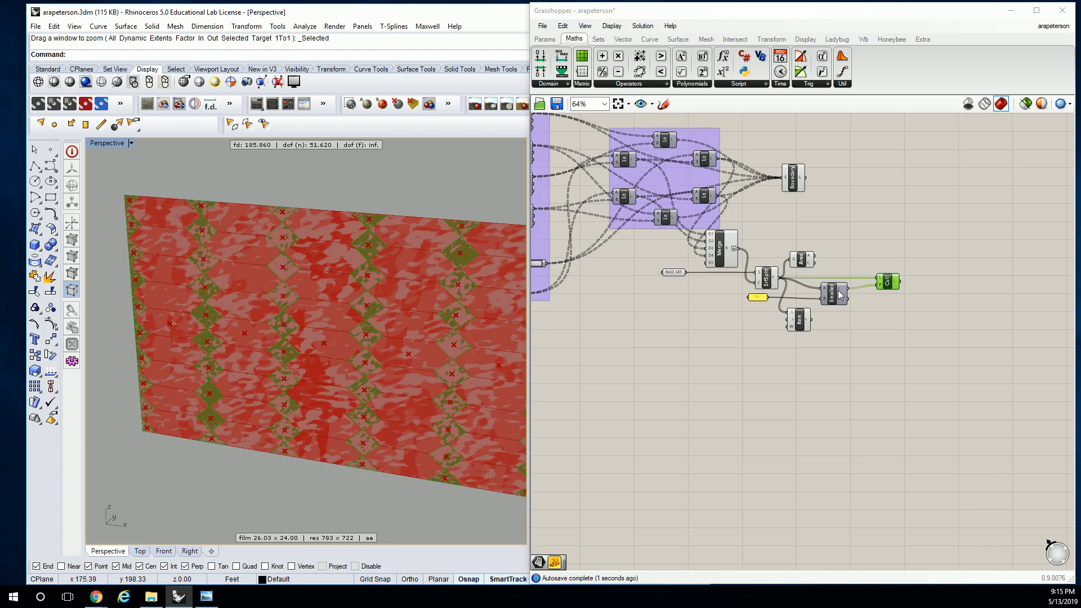
left_click_drag(770, 280, 853, 340)
middle_click(837, 271)
left_click(874, 235)
right_click_drag(437, 332, 403, 279, "shift")
left_click(883, 259)
scroll(874, 277, "up", 3)
left_click(870, 287)
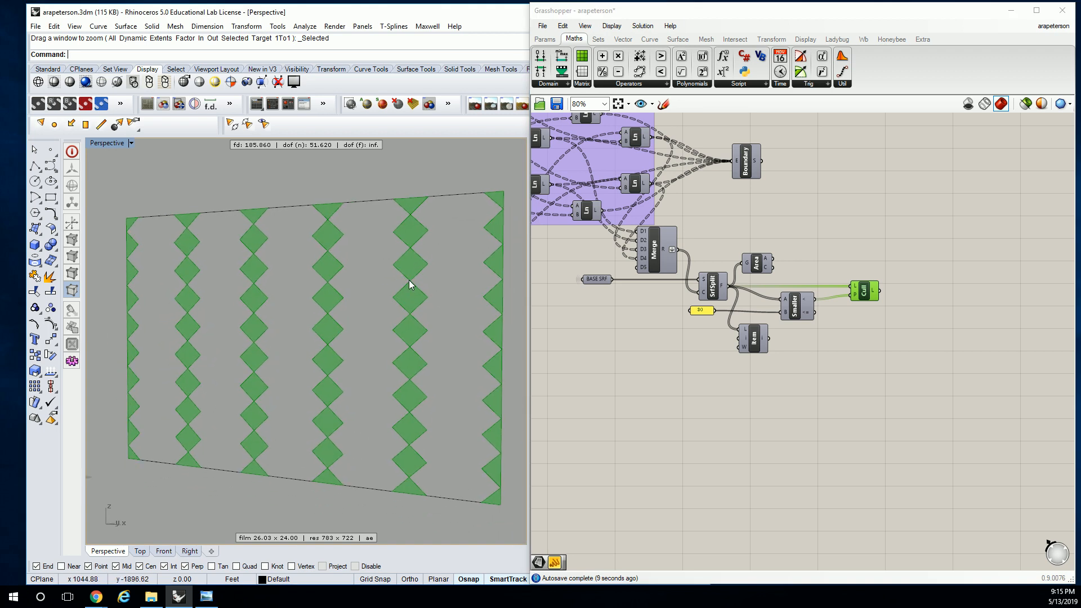
Move Boundary Surfaces further from the line groups, above Cull Pattern, and turn its preview on
left_click(772, 173)
left_click_drag(754, 159, 873, 164)
right_click(874, 162)
left_click(908, 183)
right_click_drag(909, 189, 836, 213)
left_click(813, 236)
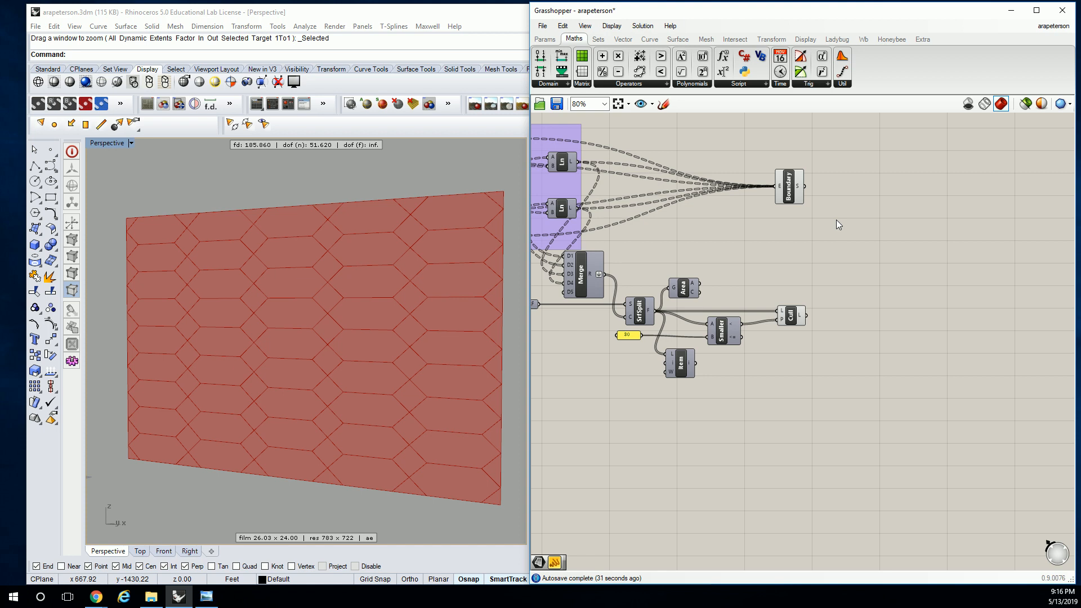
left_click_drag(790, 186, 793, 186)
left_click(809, 230)
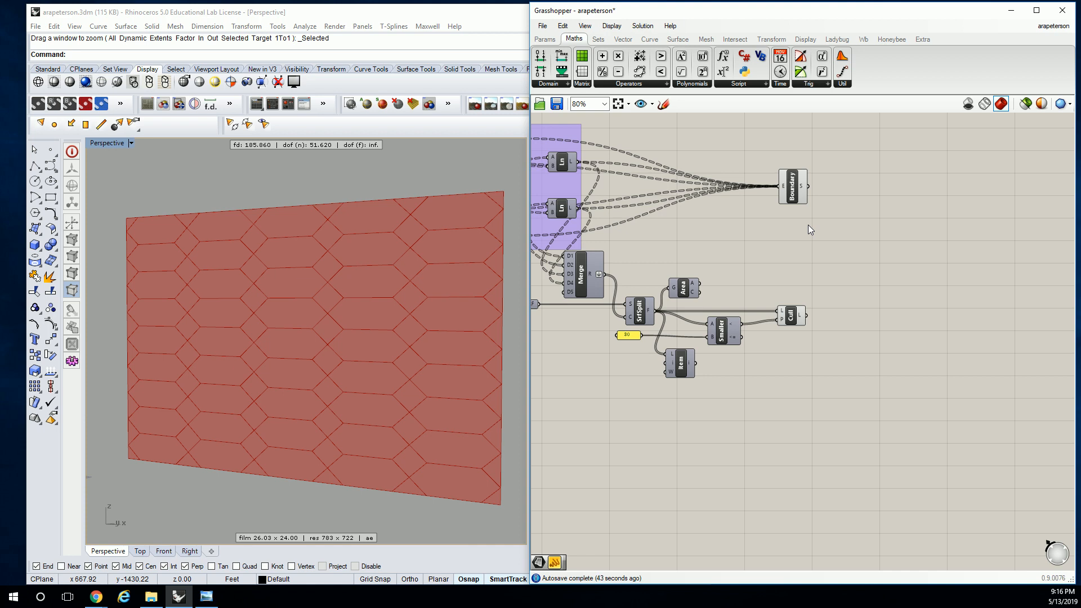
right_click_drag(809, 224, 760, 247)
scroll(754, 244, "up", 2)
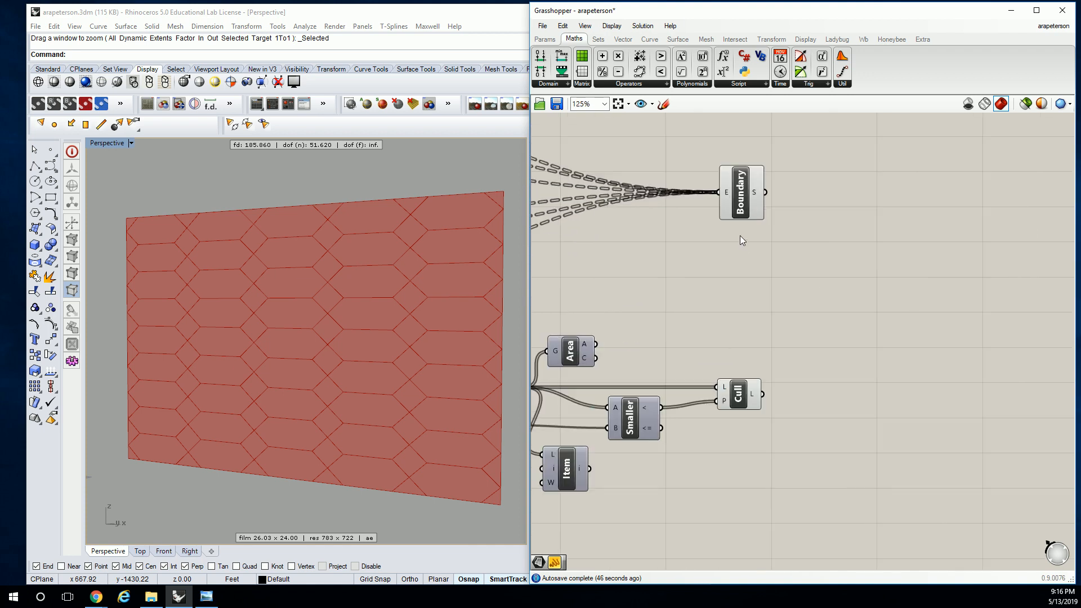
right_click_drag(774, 211, 741, 224)
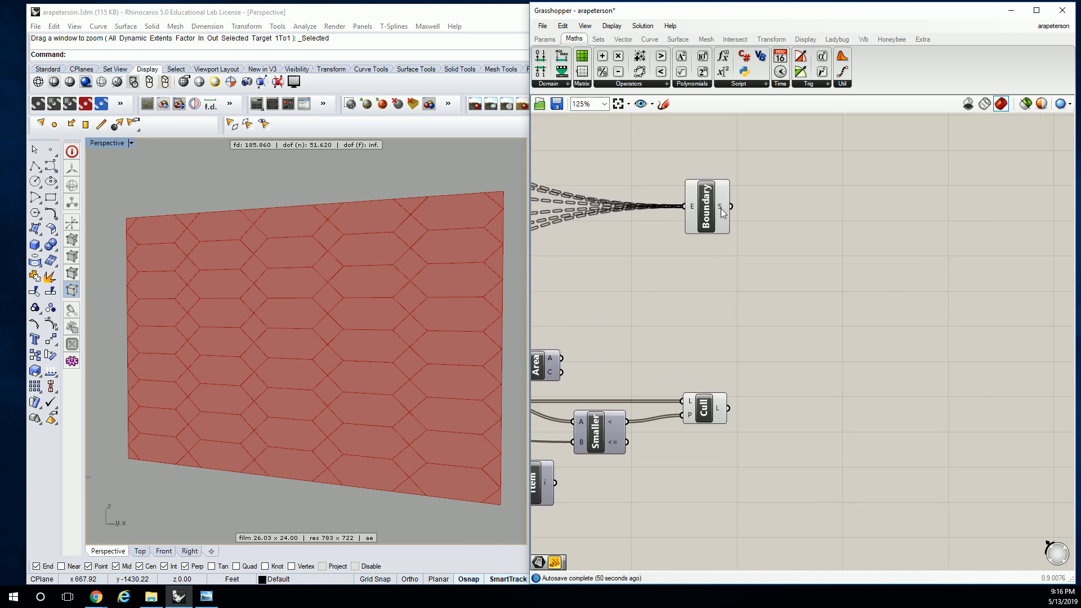
Add a panel beside Boundary Surfaces and connect the S output to it
mouse_move(722, 208)
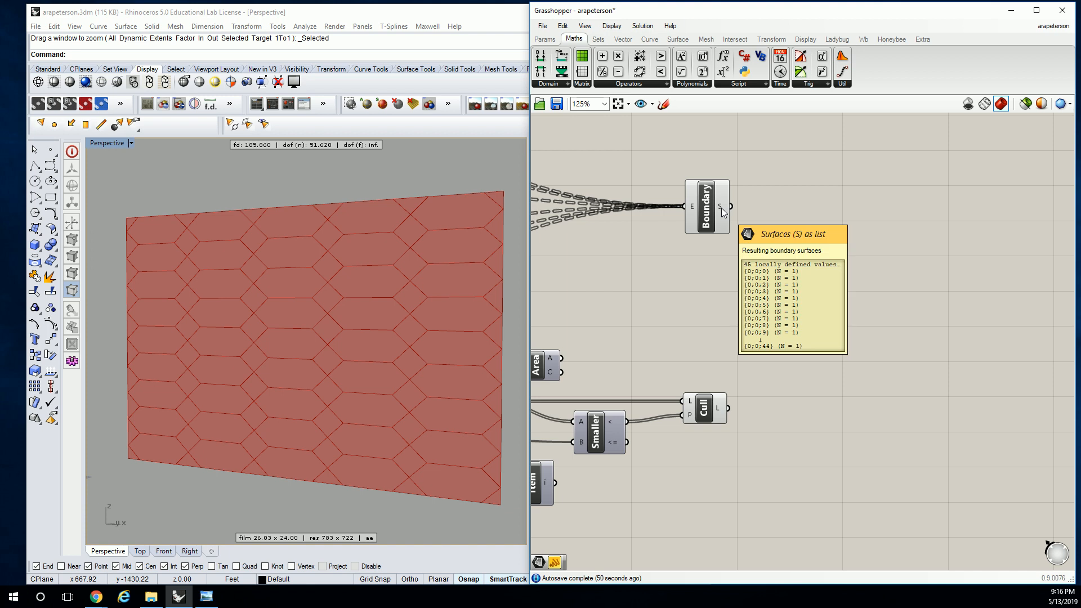
left_click(550, 39)
left_click(691, 71)
left_click(832, 206)
left_click_drag(731, 206, 781, 218)
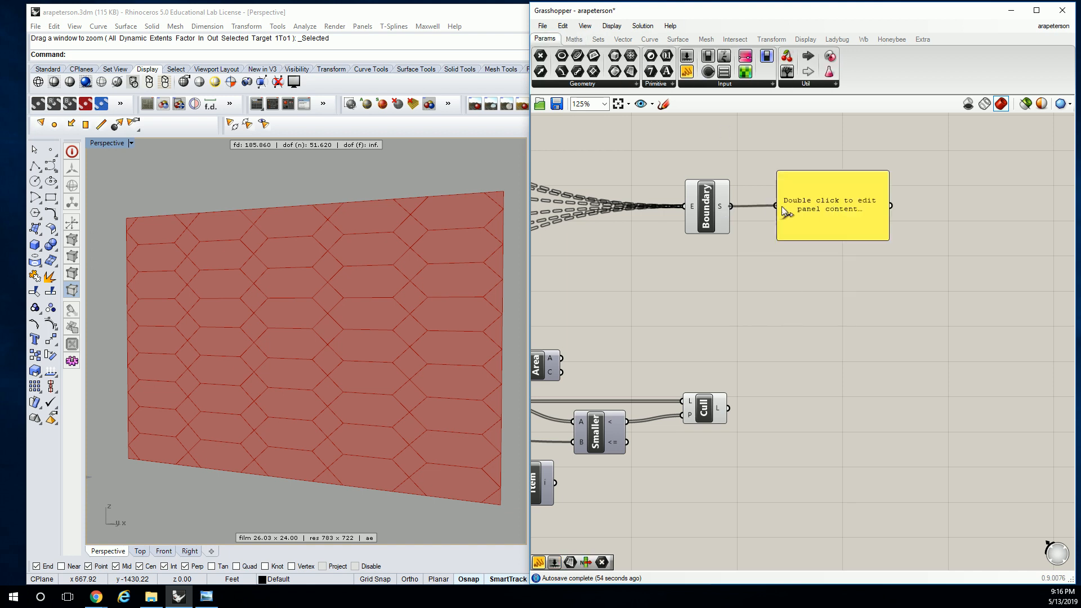
left_click(876, 236)
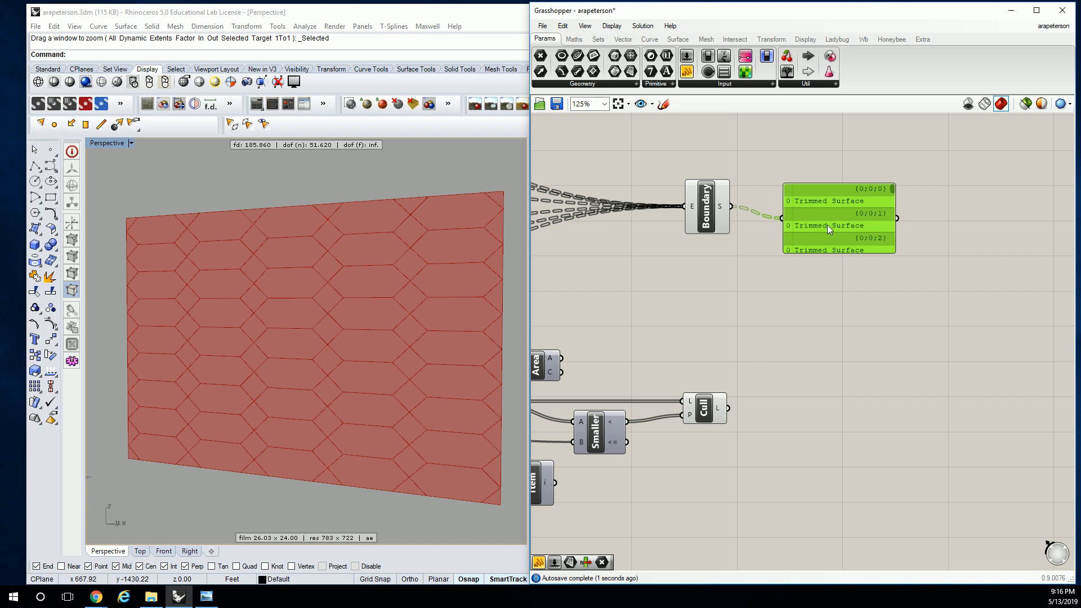
Enlarge the Boundary Surfaces panel, duplicate it and connect the copy to Cull Pattern's L output to compare data structures
left_click_drag(859, 250, 863, 309)
key("ctrl+c")
key("ctrl+v")
left_click_drag(842, 240, 838, 403)
left_click_drag(729, 409, 783, 417)
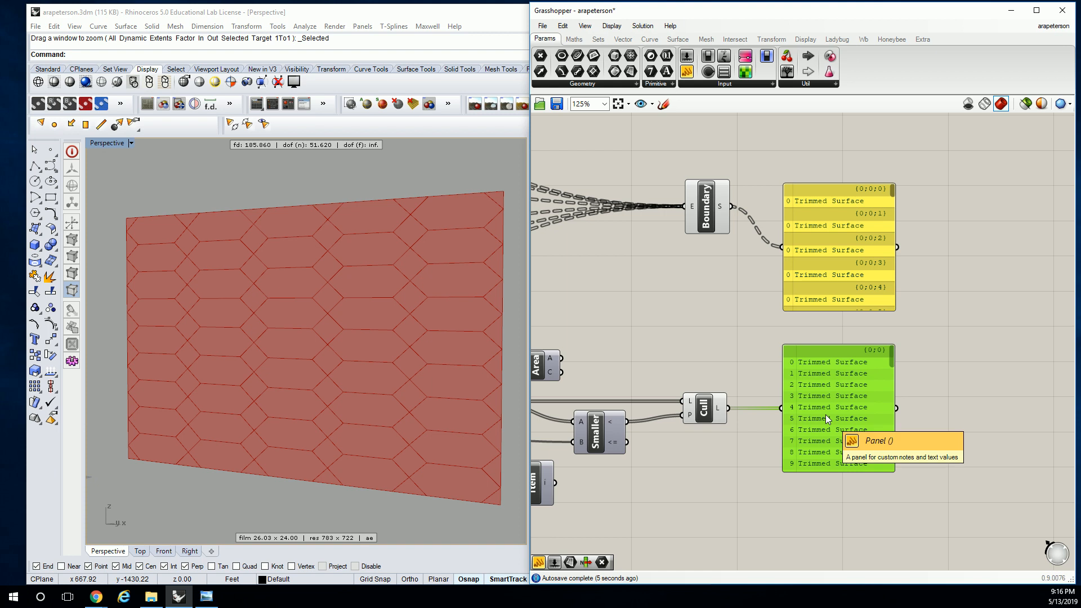
Flatten Boundary Surfaces' S output and delete both inspection panels
right_click(723, 207)
left_click(758, 275)
left_click(818, 253)
left_click_drag(880, 170, 861, 382)
key("Delete")
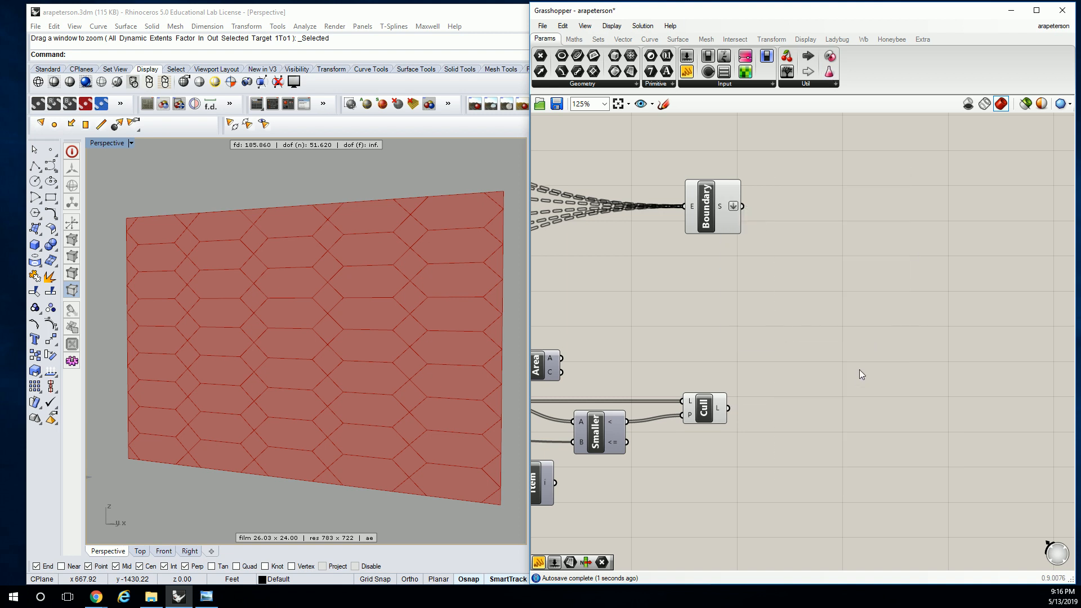
Add a Merge component and connect Boundary Surfaces' S output to D1 and Cull Pattern's L output to D2
double_click(802, 307)
type("merge")
key("Return")
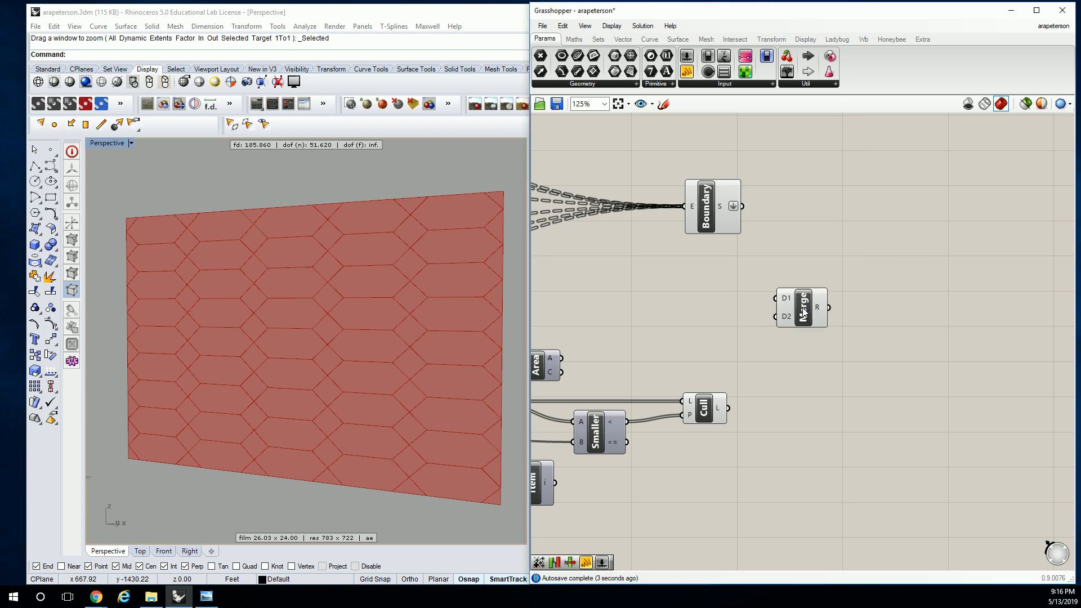
left_click_drag(742, 206, 775, 298)
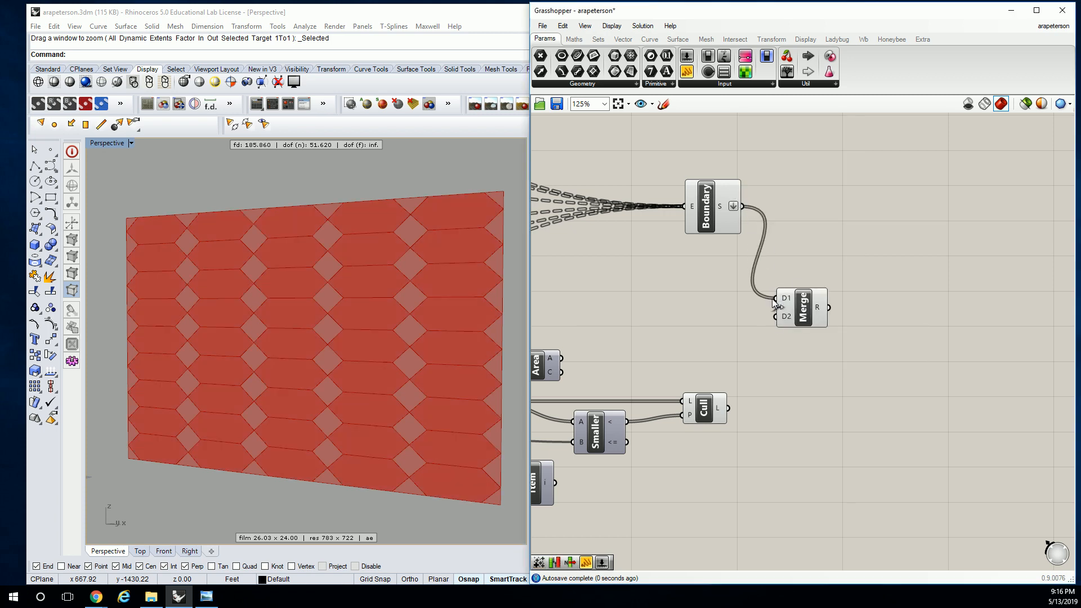
left_click_drag(728, 408, 776, 317)
left_click(813, 306)
left_click(805, 250)
Hide the preview of Boundary Surfaces and Cull Pattern
left_click_drag(618, 170, 770, 442)
middle_click(750, 282)
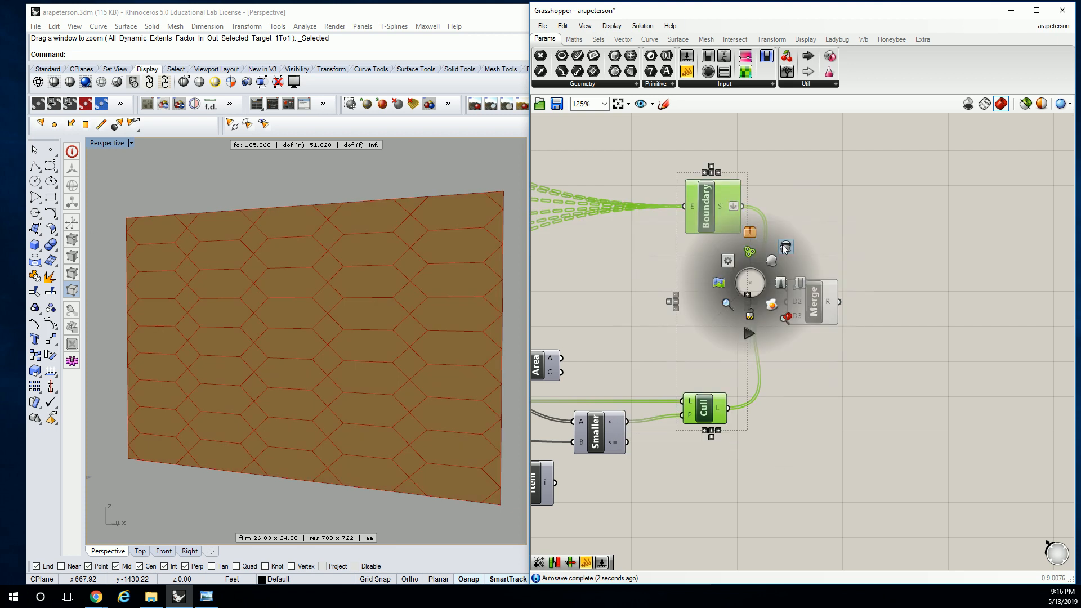
left_click(785, 246)
left_click(792, 155)
Attach a temporary panel to Merge's R output, enlarge it to check the merged surface list, and delete it
left_click(687, 72)
left_click(877, 292)
left_click_drag(874, 317, 876, 321)
left_click_drag(906, 328, 894, 309)
left_click(951, 344)
left_click_drag(949, 342, 961, 526)
left_click_drag(924, 409, 934, 308)
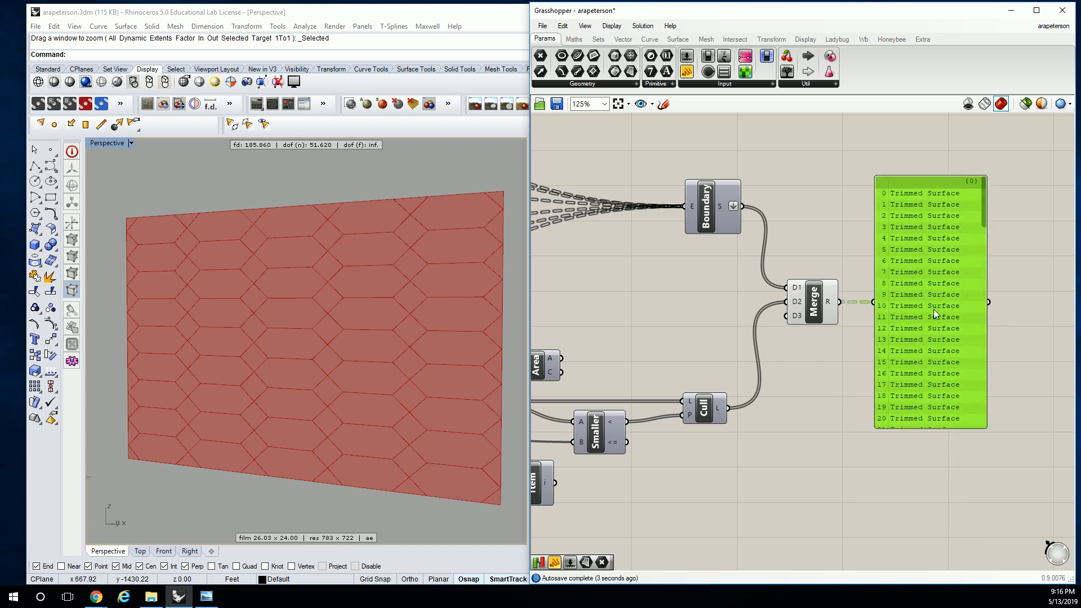
key("Delete")
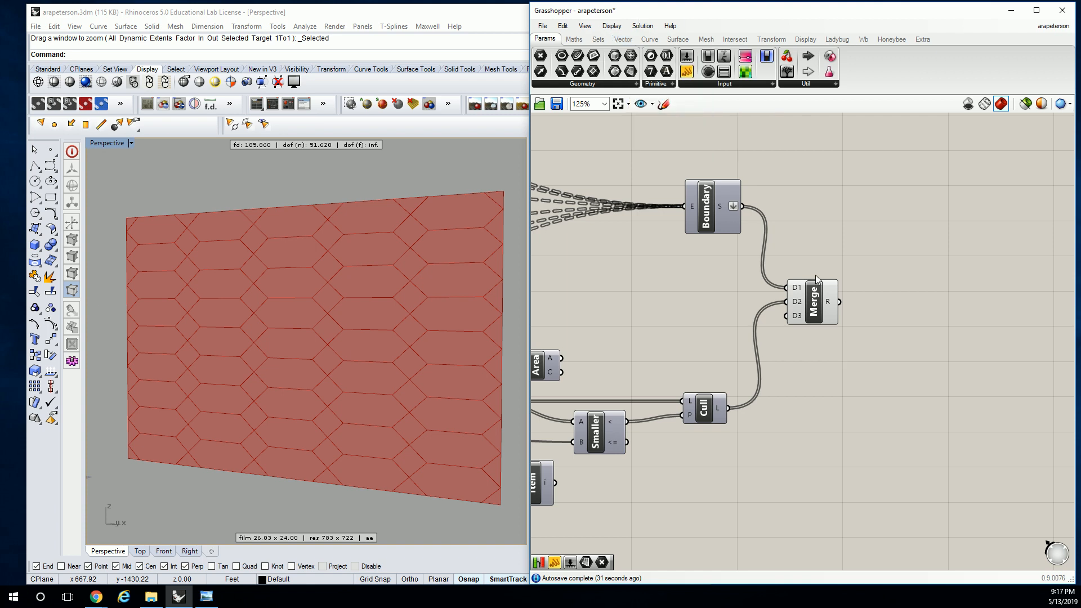
Add a Series component beside Merge
left_click_drag(813, 306, 816, 312)
left_click(859, 216)
right_click_drag(893, 188, 778, 154)
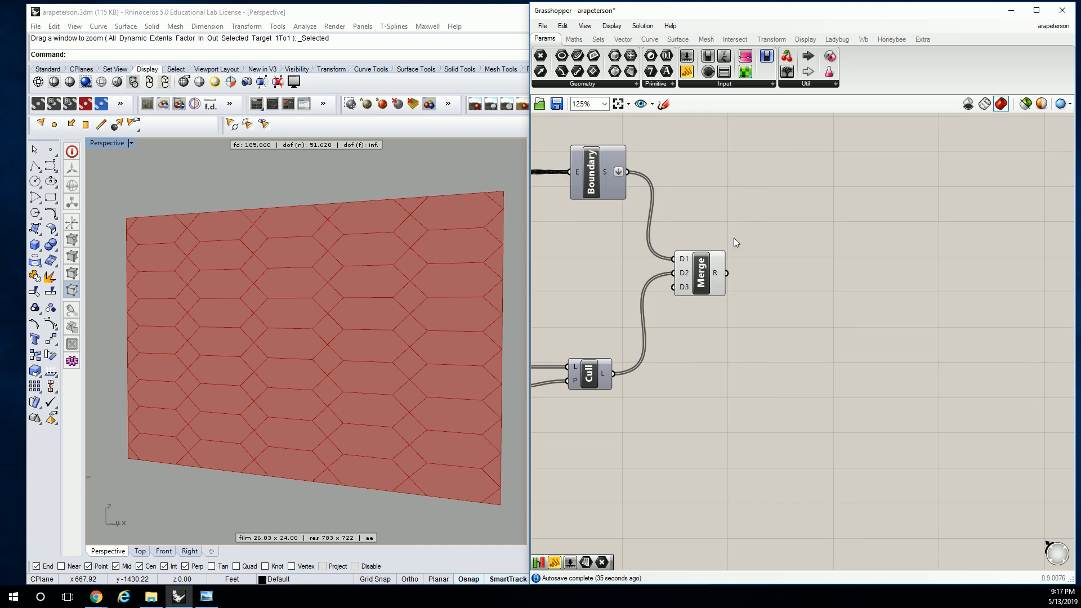
left_click(599, 40)
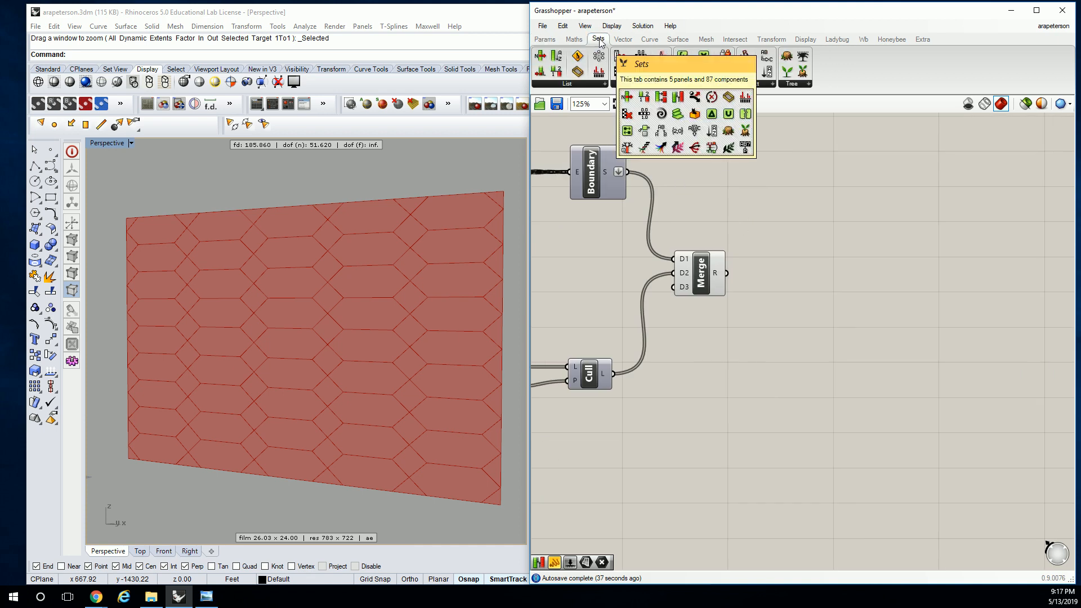
left_click(640, 89)
left_click(651, 246)
left_click(856, 286)
mouse_move(842, 270)
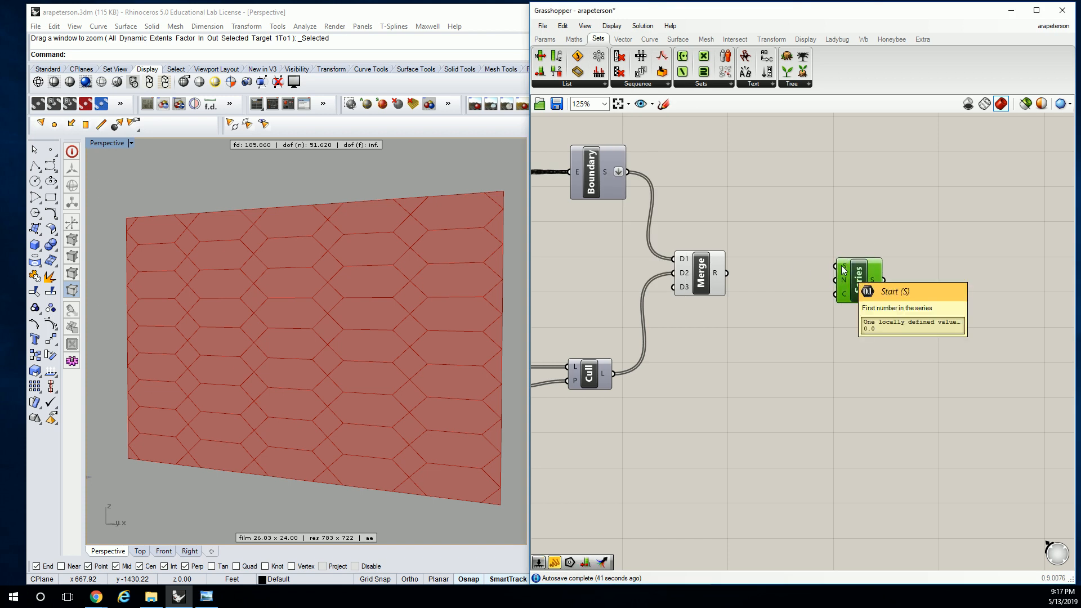
Add a List Length component between Merge's R output and Series' C input, and place Series close beside it
mouse_move(554, 48)
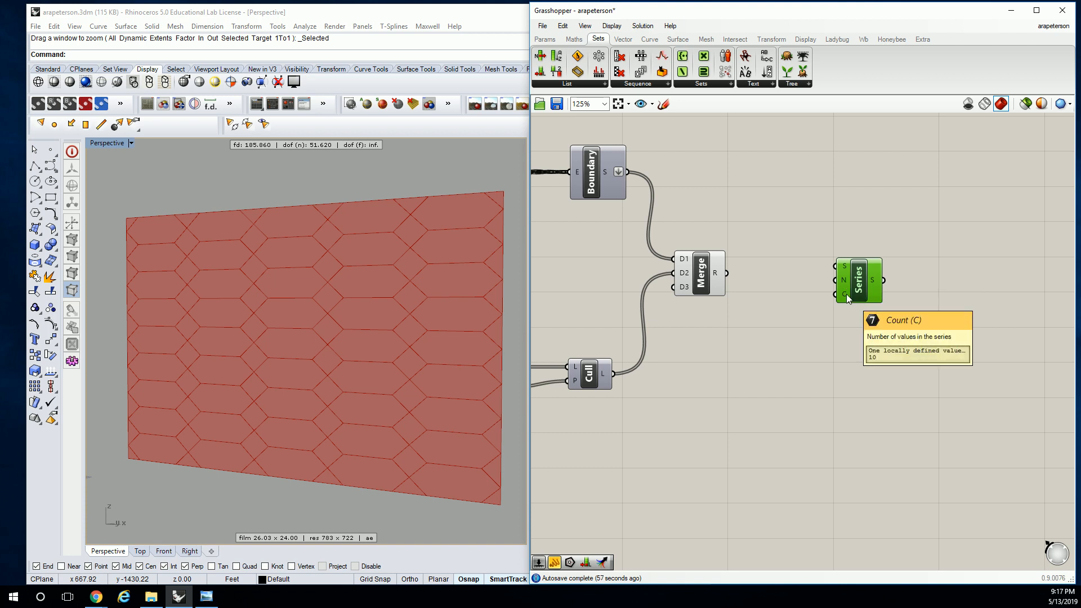
left_click(712, 153)
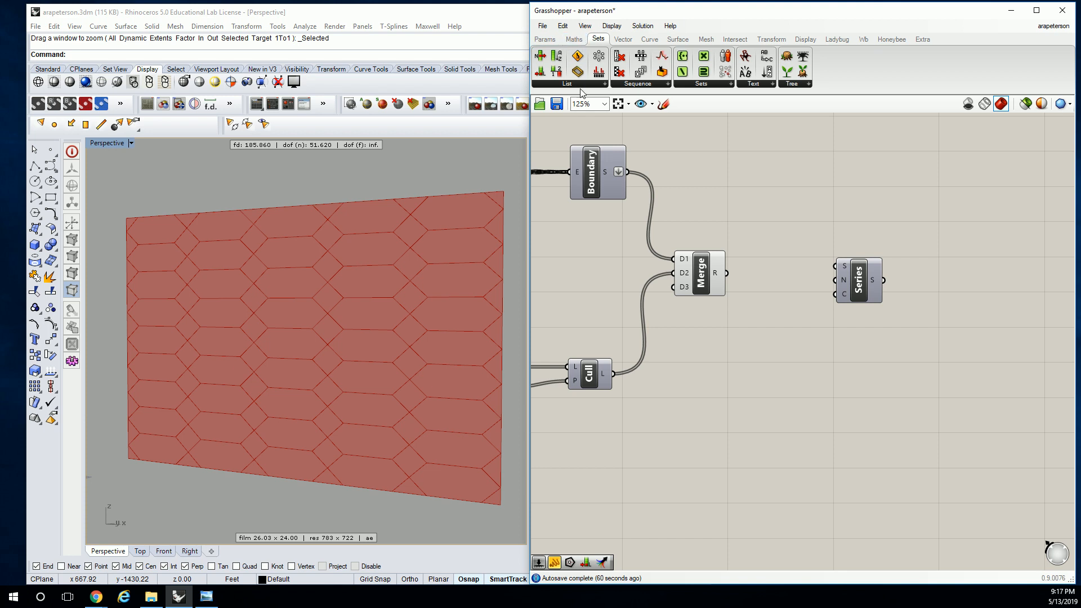
left_click(591, 85)
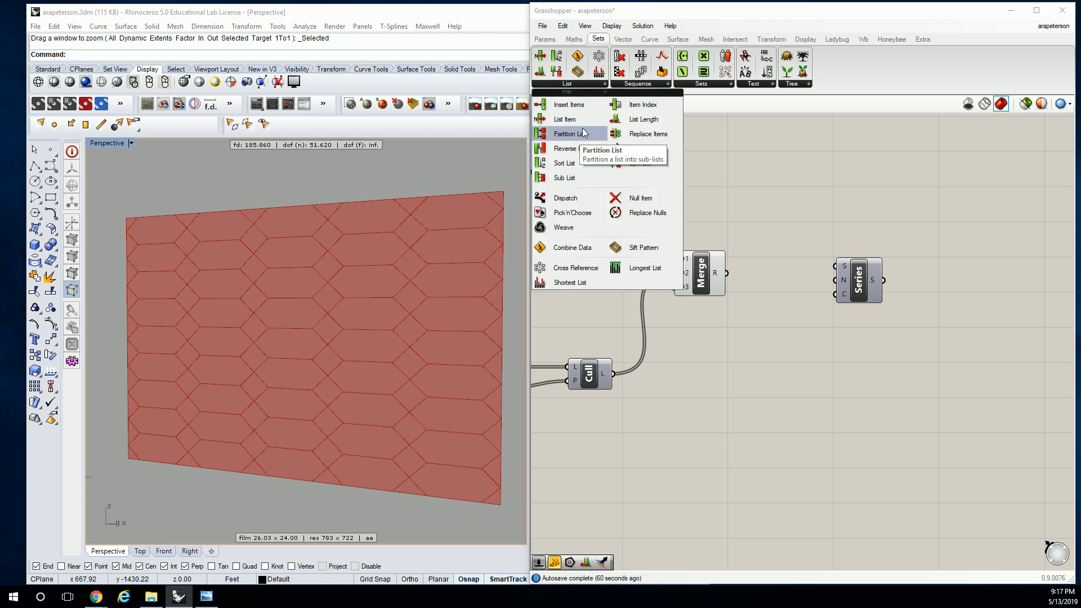
left_click_drag(644, 119, 771, 280)
left_click(859, 281)
left_click_drag(859, 282, 812, 273)
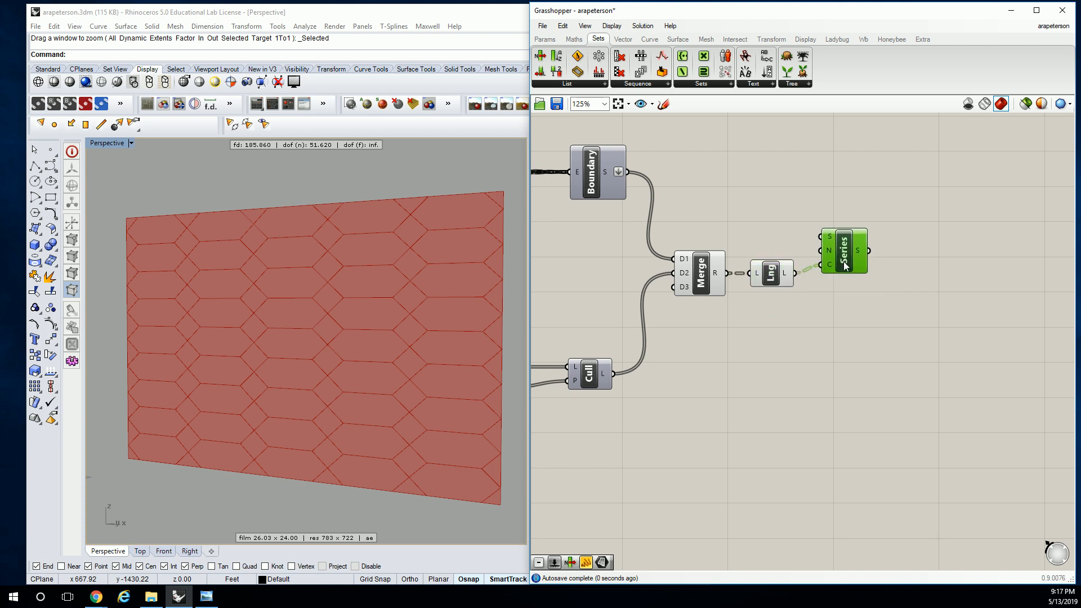
Attach a temporary panel to Series' S output and enlarge it to check the generated numbers
left_click(545, 39)
left_click_drag(687, 71, 978, 242)
right_click_drag(953, 247, 688, 198)
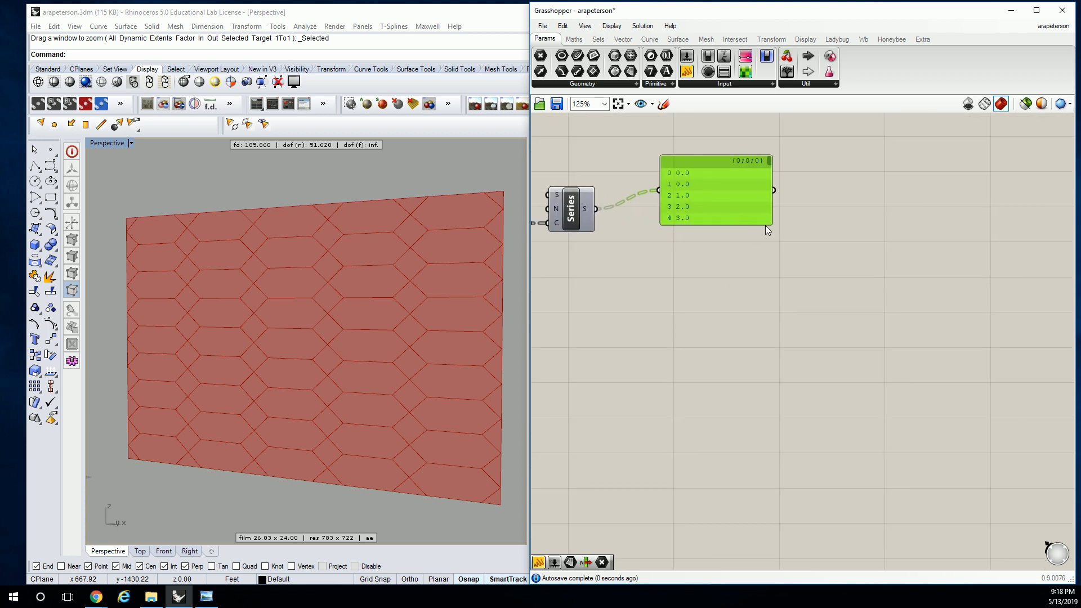
mouse_move(766, 224)
left_mouse_down()
mouse_move(766, 338)
mouse_move(775, 228)
left_mouse_up()
scroll(768, 314, "down", 10)
right_click_drag(646, 228, 767, 228)
right_click_drag(662, 221, 761, 222)
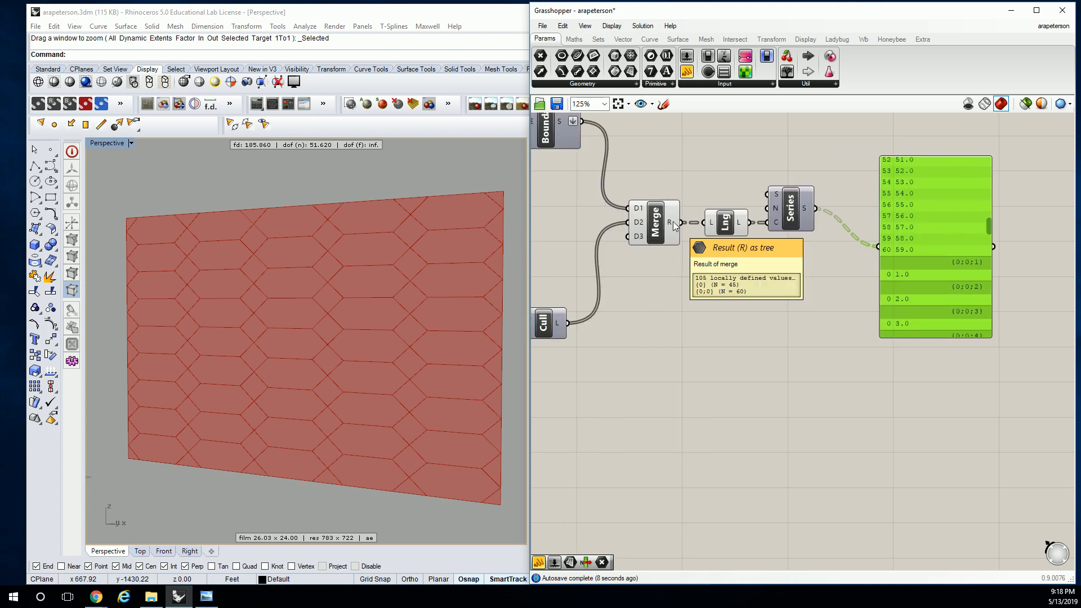
Flatten Merge's R output, check the end of the series list, and delete the inspection panel
right_click(673, 222)
left_click(703, 291)
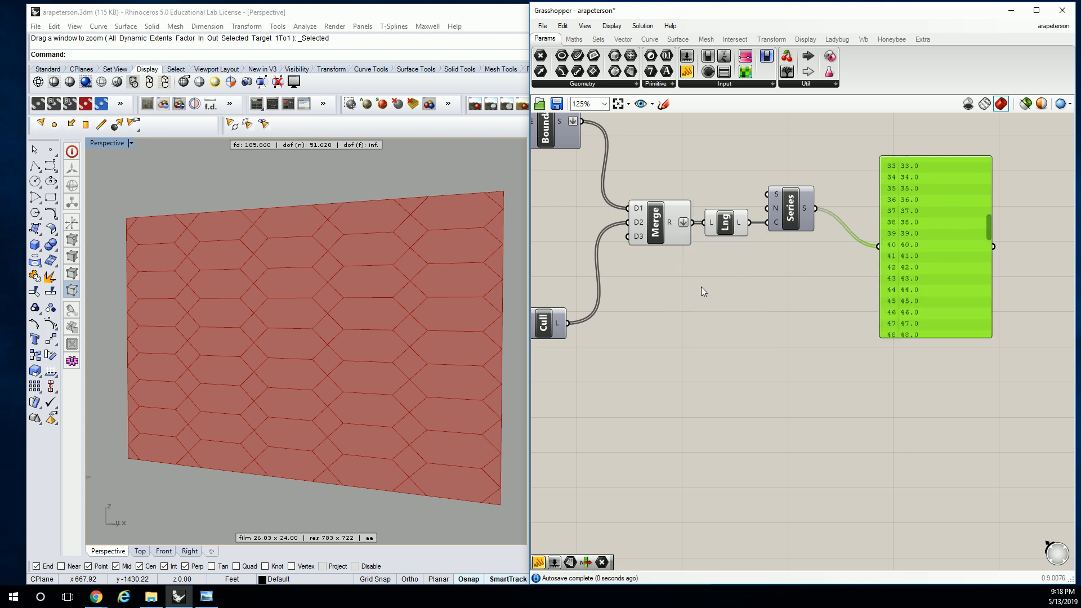
left_click_drag(992, 232, 987, 339)
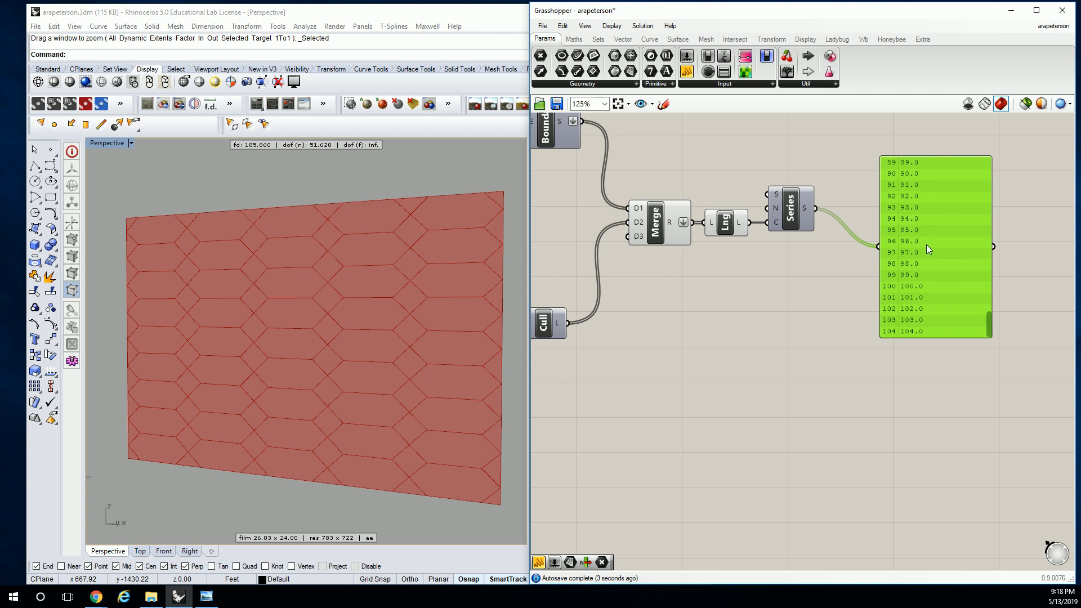
key("Delete")
right_click_drag(792, 216, 752, 226)
left_click_drag(753, 226, 750, 224)
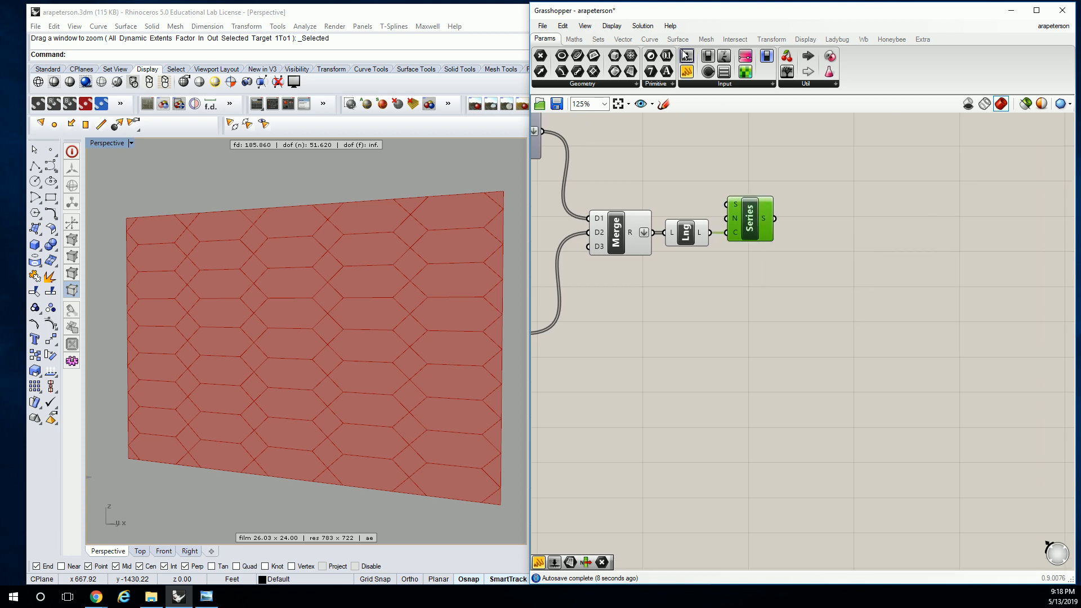
Add a Jitter component after Series and connect Series' S output to its L input
left_click(656, 123)
left_click(598, 40)
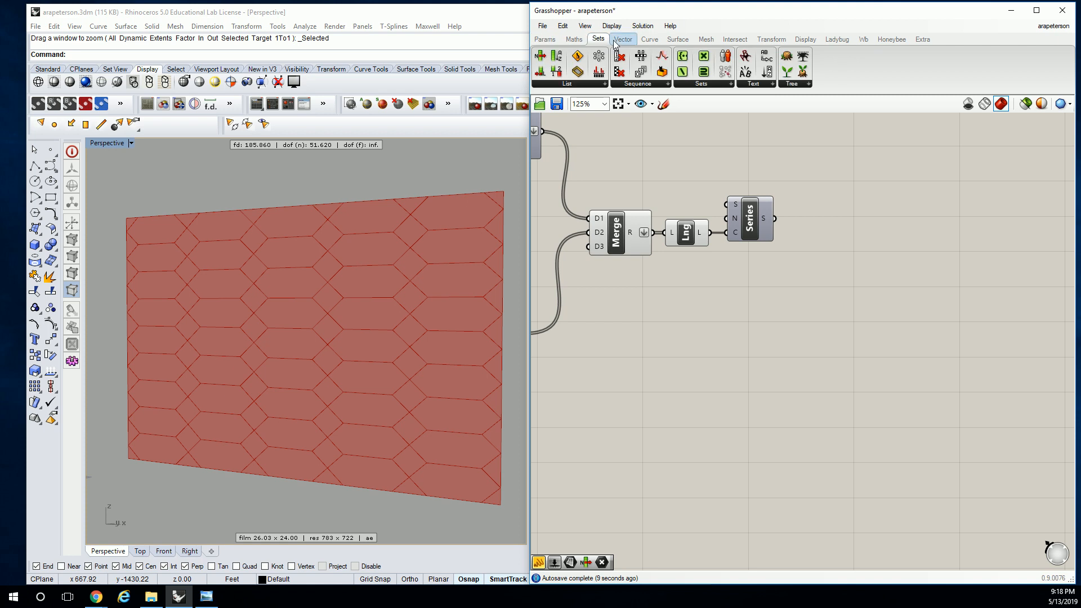
left_click(664, 83)
left_click_drag(651, 280, 863, 231)
left_click_drag(775, 218, 828, 219)
left_click(854, 230)
right_click_drag(771, 146, 657, 127)
Attach a panel to Jitter's V output and enlarge it to inspect the shuffled values
left_click(544, 39)
left_click_drag(687, 73, 847, 192)
left_click_drag(762, 203, 788, 192)
left_click_drag(899, 227, 990, 446)
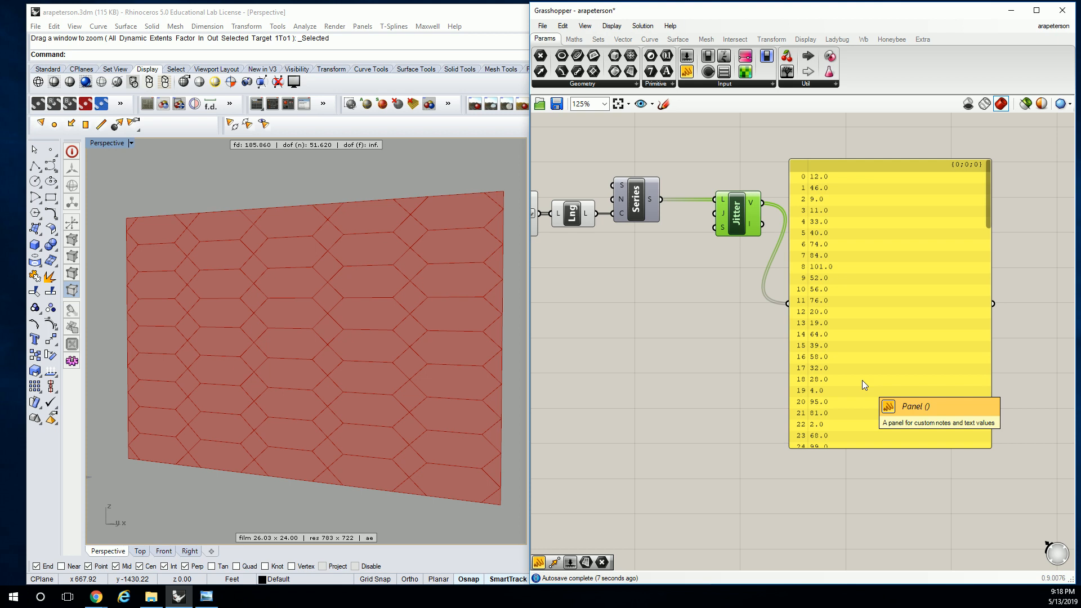
Add a number slider starting at 0, connect it to Jitter's S input, and set the seed to 12
double_click(556, 283)
type("0")
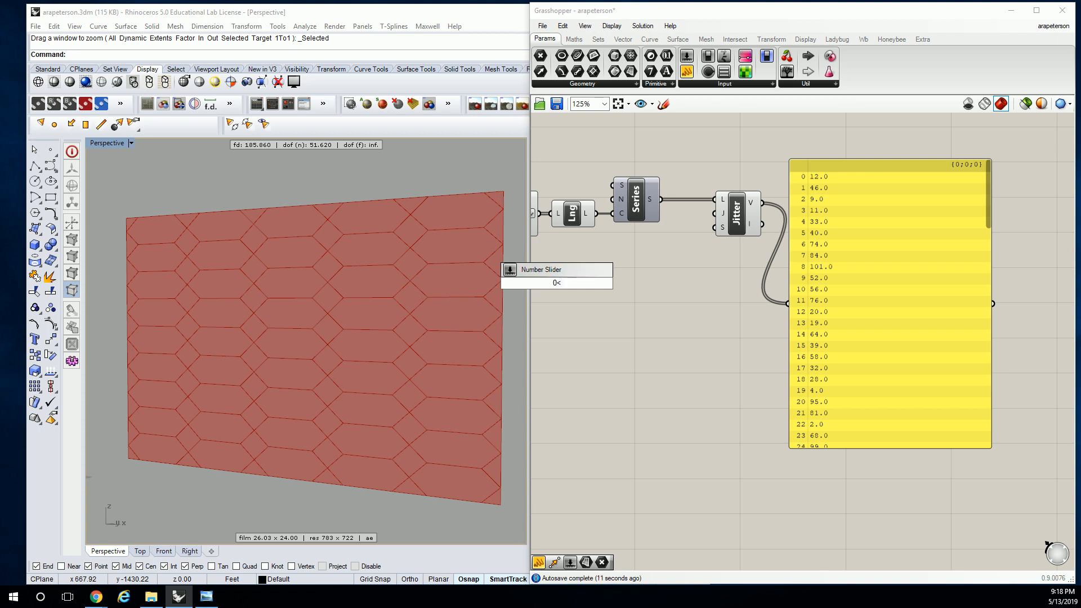
type("<")
key("Return")
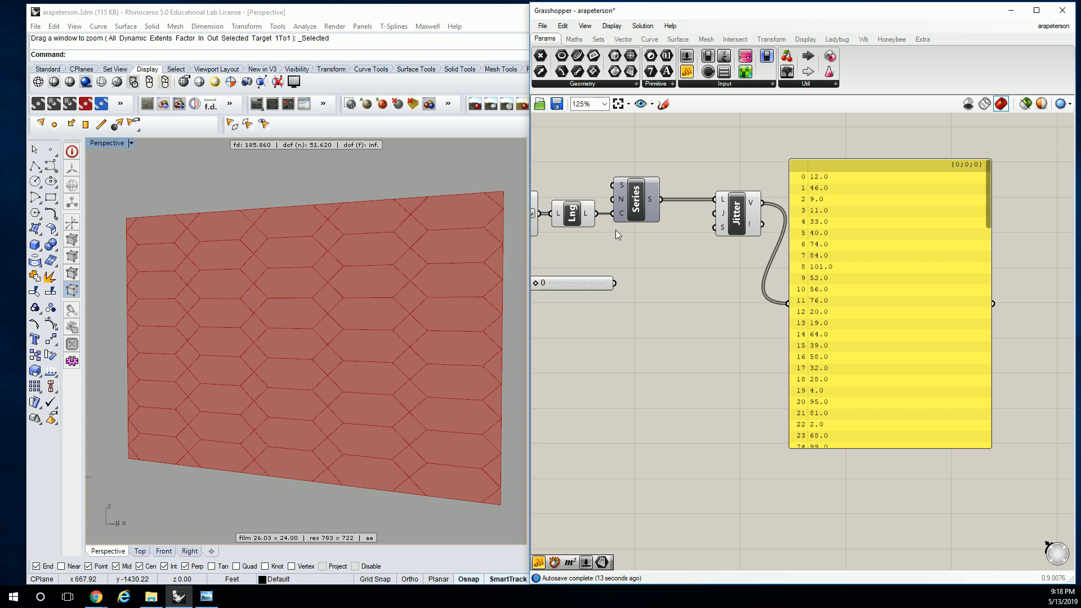
right_click_drag(595, 177, 684, 191)
left_click_drag(796, 240, 798, 241)
right_click_drag(730, 275, 710, 263)
left_click_drag(604, 286, 648, 280)
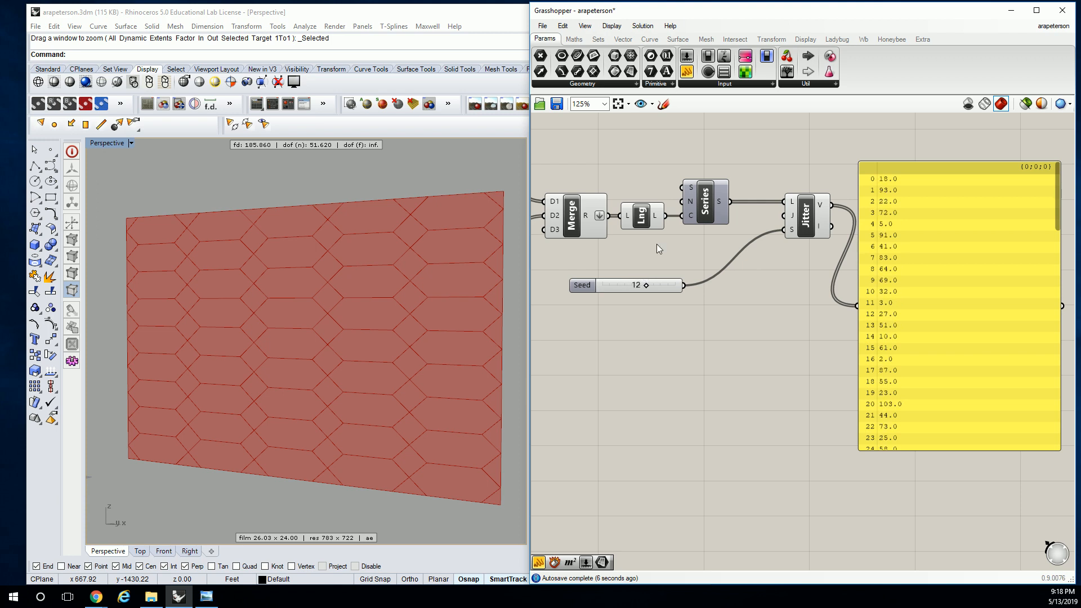
Move the Seed slider beneath Series, put it in its own group, and delete the panel on Jitter
scroll(679, 238, "down", 2)
left_click_drag(665, 272, 706, 253)
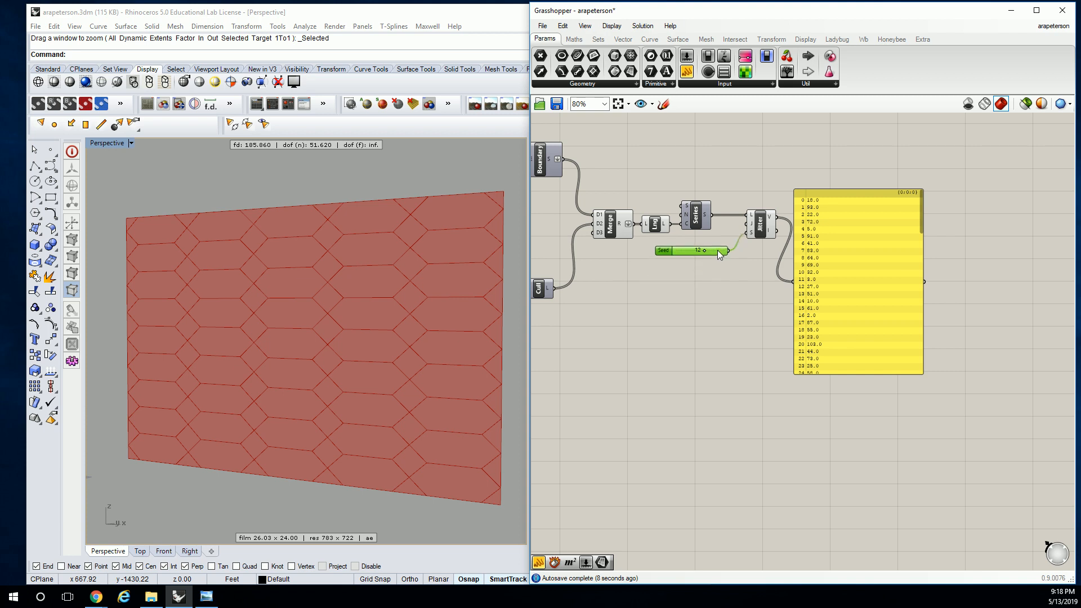
left_click(841, 219)
key("Delete")
scroll(769, 203, "up", 3)
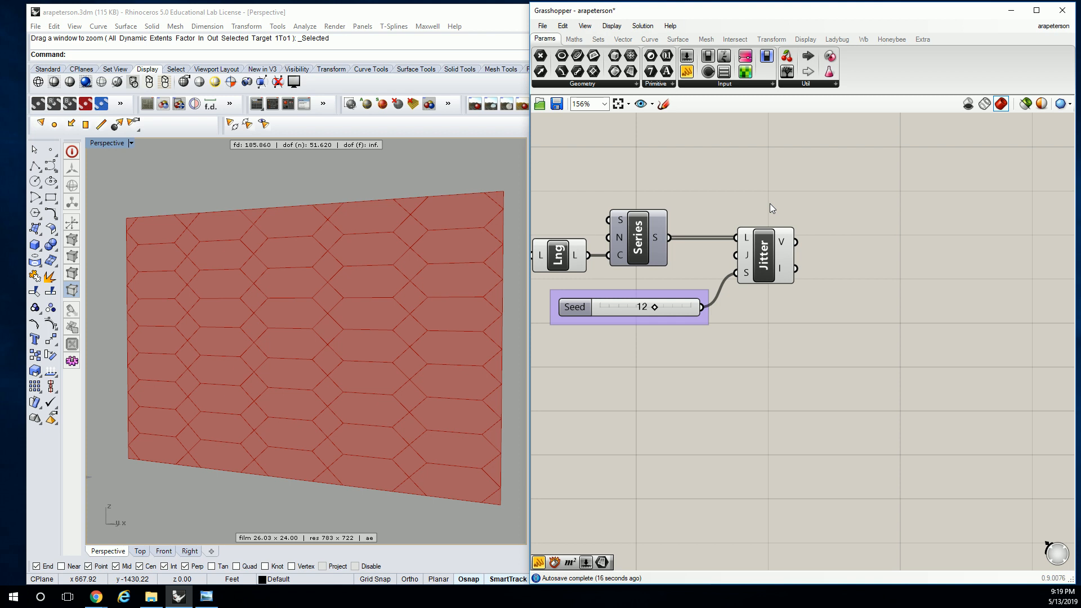
mouse_move(820, 161)
right_mouse_down()
mouse_move(710, 193)
mouse_move(812, 176)
right_mouse_up()
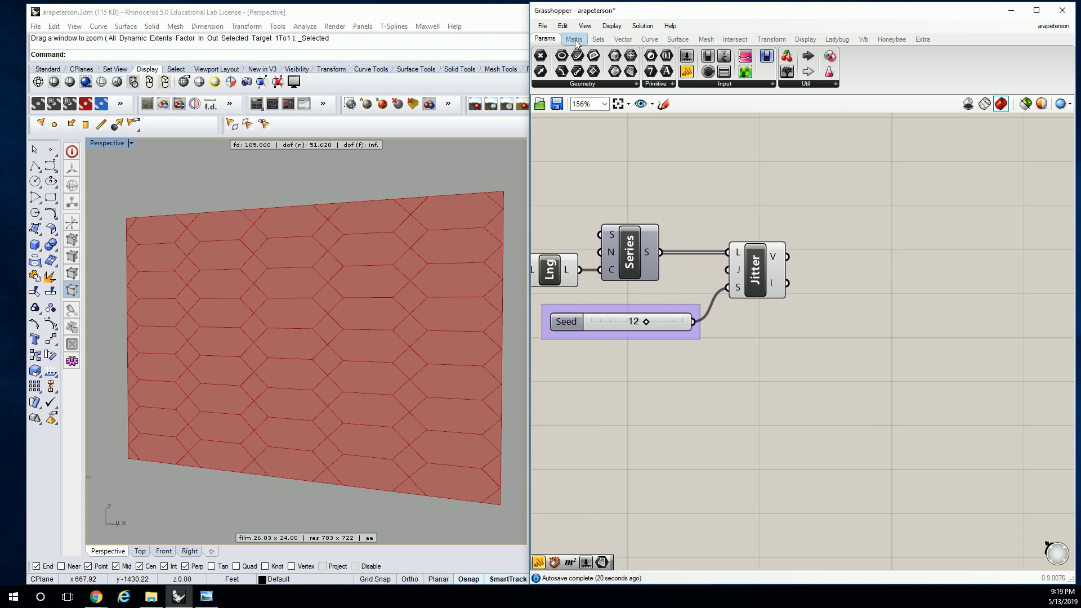
left_click(599, 40)
left_click(601, 84)
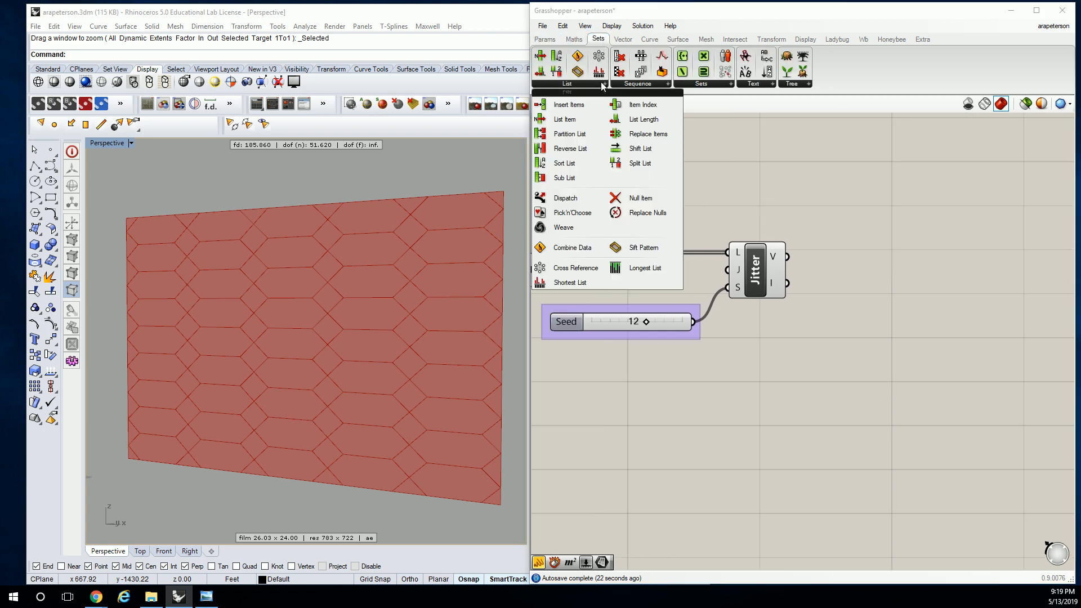
left_click(586, 217)
left_click(888, 251)
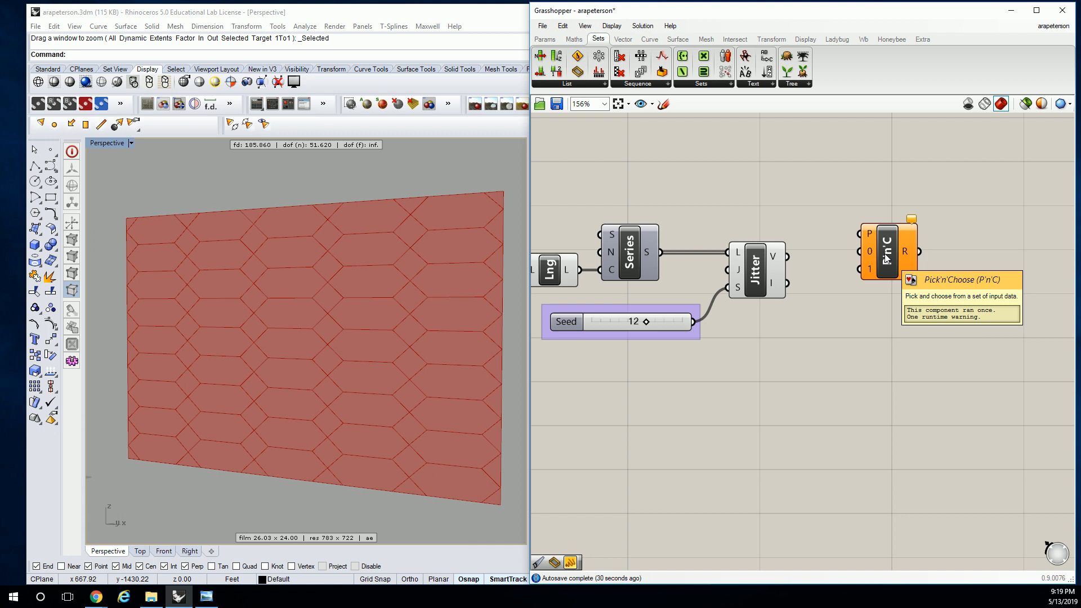
key("ctrl+z")
Try a Sift Pattern and a Pick'n'Choose component after Jitter, and delete the Sift Pattern
left_click(602, 84)
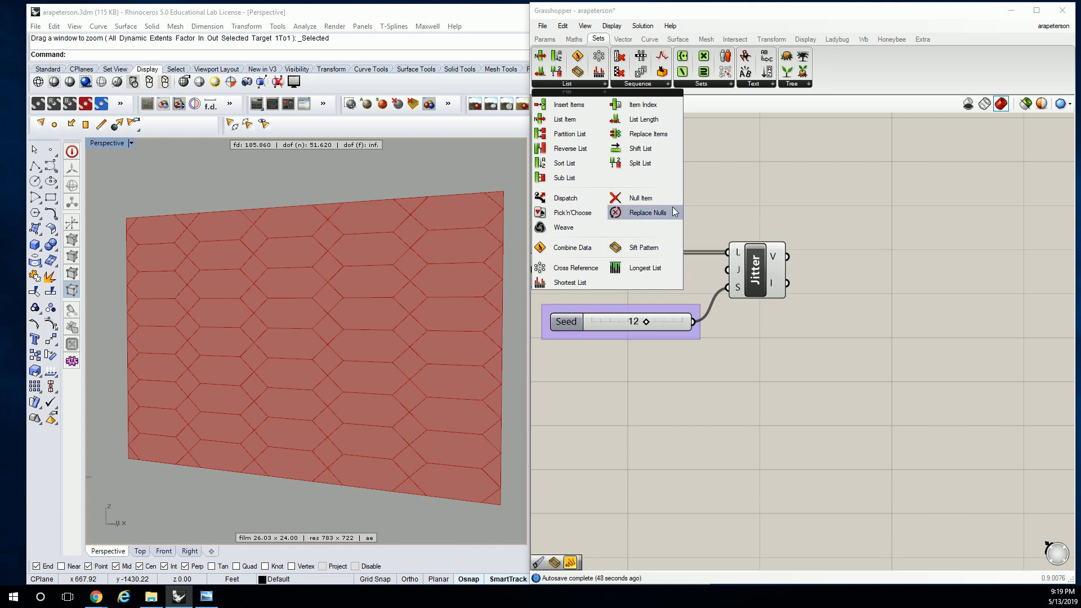
left_click_drag(648, 248, 859, 197)
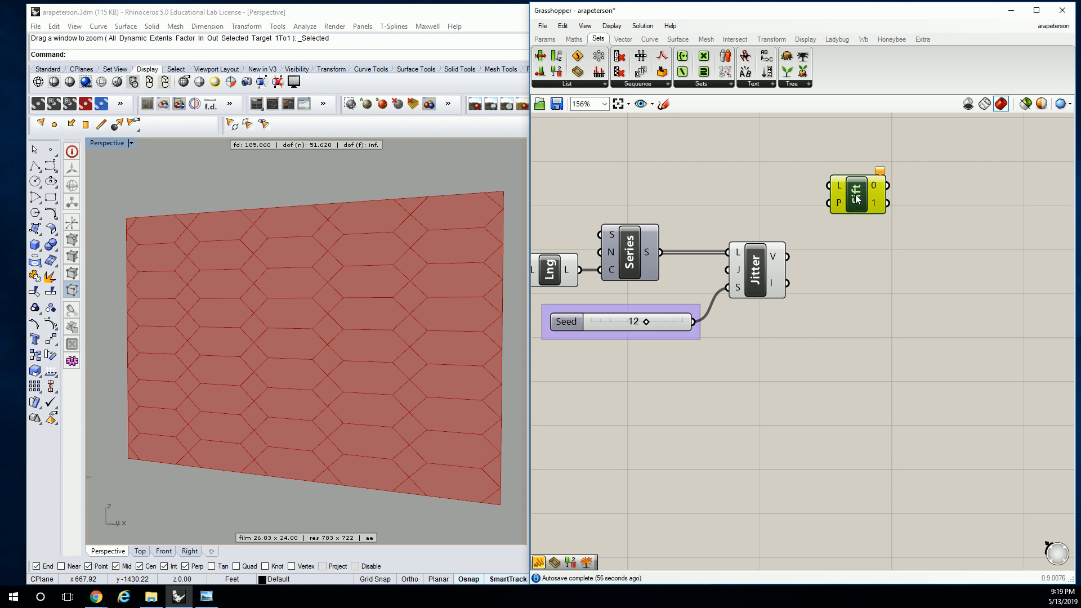
right_click_drag(716, 212, 789, 222)
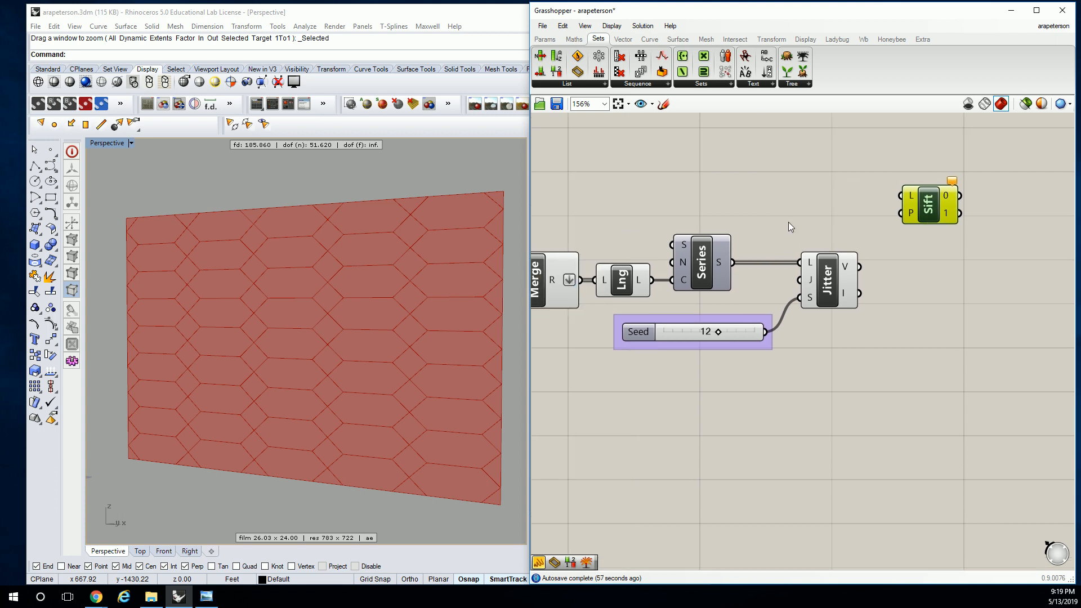
left_click(587, 82)
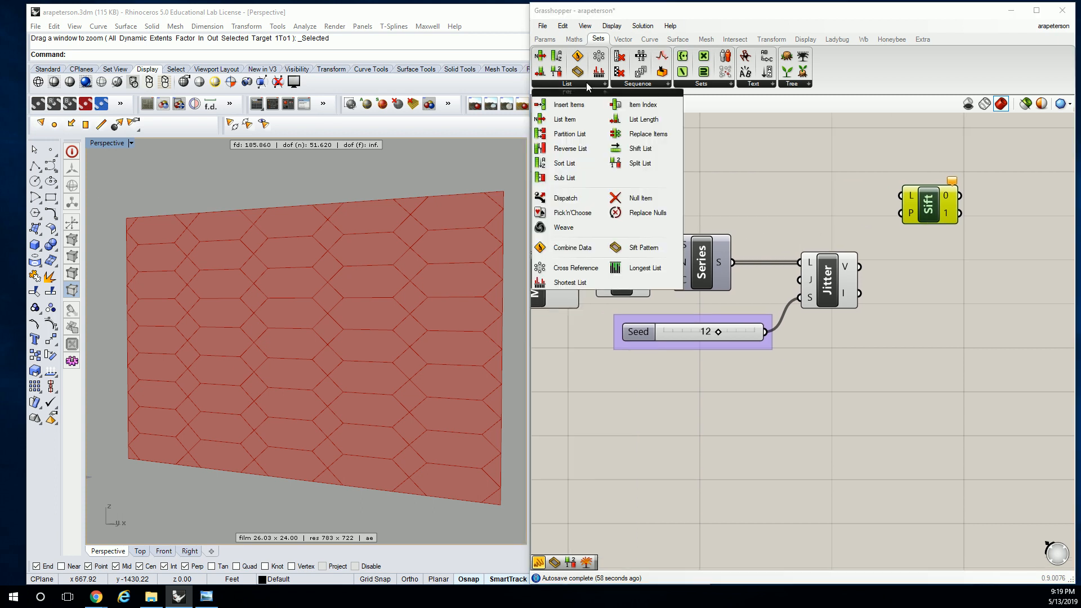
left_click(567, 214)
left_click(944, 260)
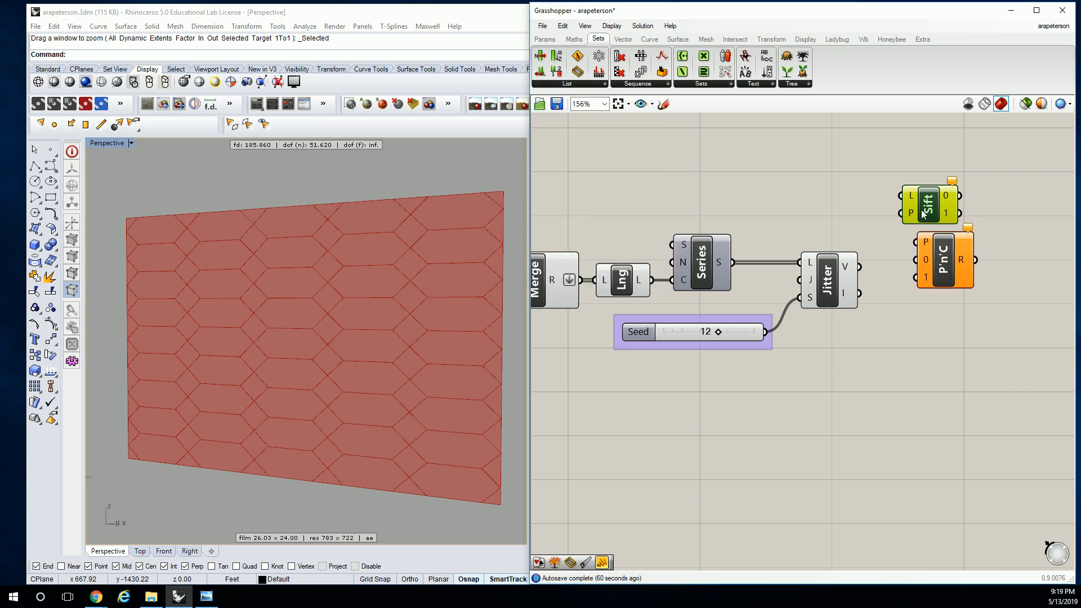
left_click(926, 211)
key("Delete")
right_click_drag(941, 253, 916, 248)
left_click_drag(917, 248, 930, 209)
scroll(930, 231, "up", 2)
scroll(932, 234, "down", 2)
left_click(849, 258)
scroll(859, 248, "down", 1)
Add a Partition List component above Jitter and connect a new number slider set to 25 to its S input
left_click(598, 84)
left_click_drag(563, 126, 866, 217)
double_click(759, 214)
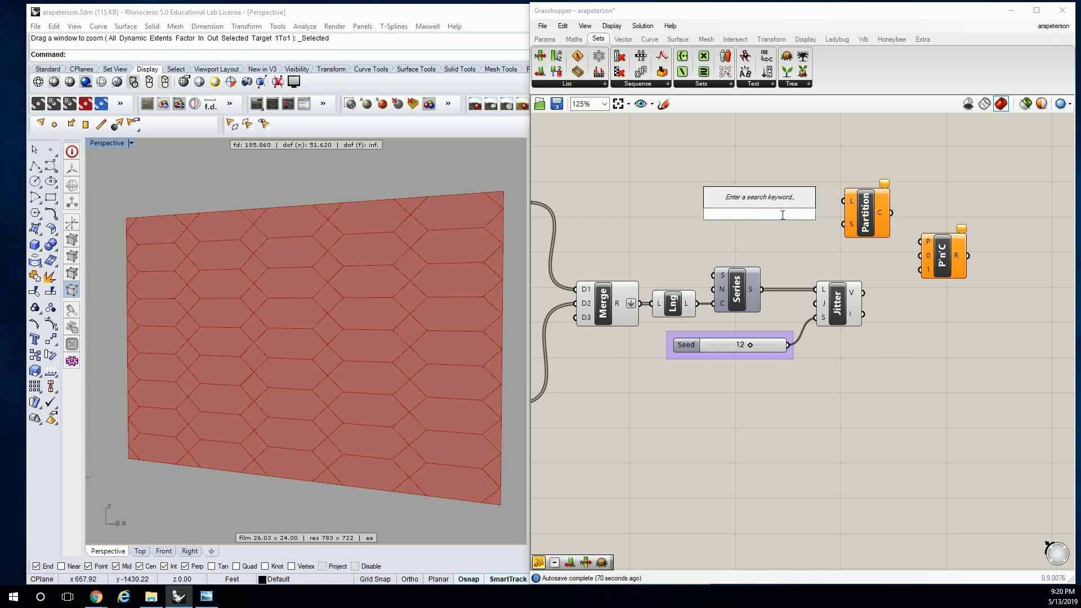
type("1")
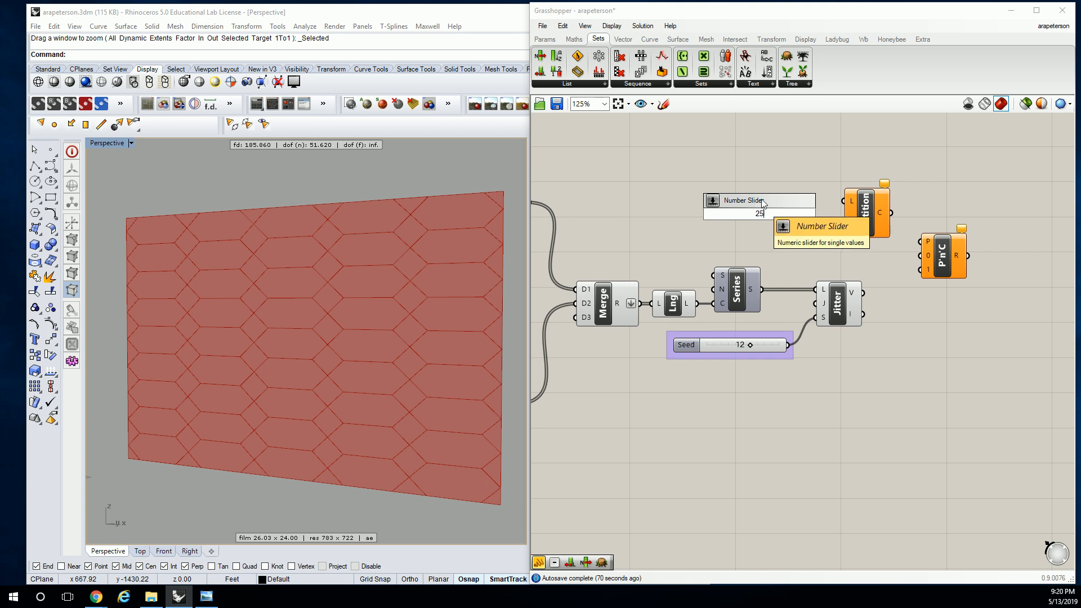
left_click(772, 174)
double_click(786, 220)
type("4")
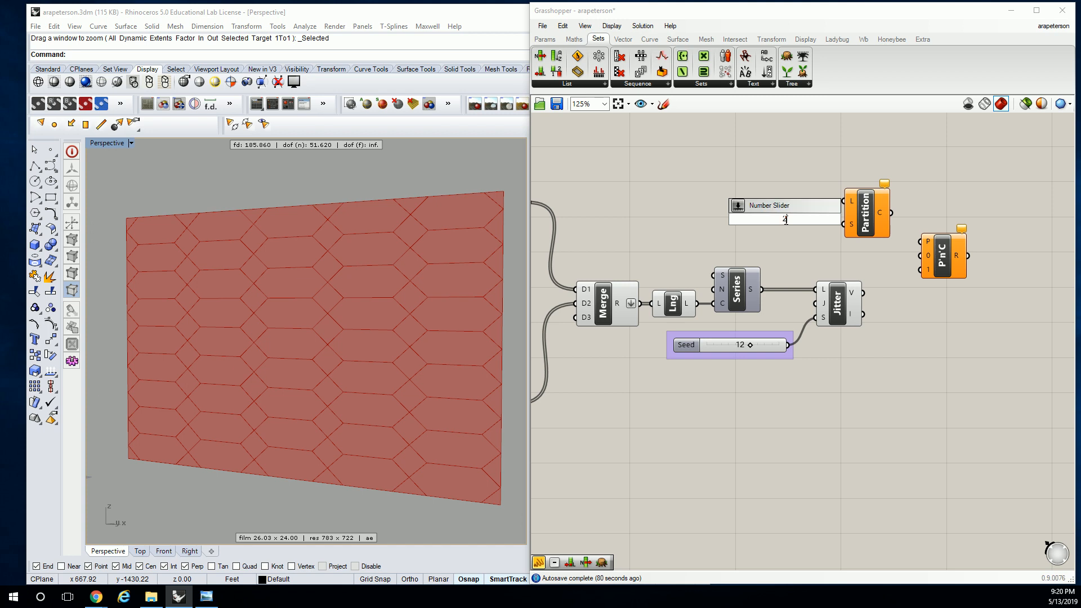
type("5")
key("Return")
left_click_drag(815, 224, 843, 224)
Connect Jitter's V output to Partition List's L input
right_click_drag(857, 233, 855, 232)
left_click_drag(861, 292, 886, 221)
left_click(866, 213)
Try feeding Partition List's C output into Pick'n'Choose's 0 input, inspect the result, and delete Pick'n'Choose
left_click_drag(941, 259, 969, 249)
left_click_drag(907, 214, 948, 254)
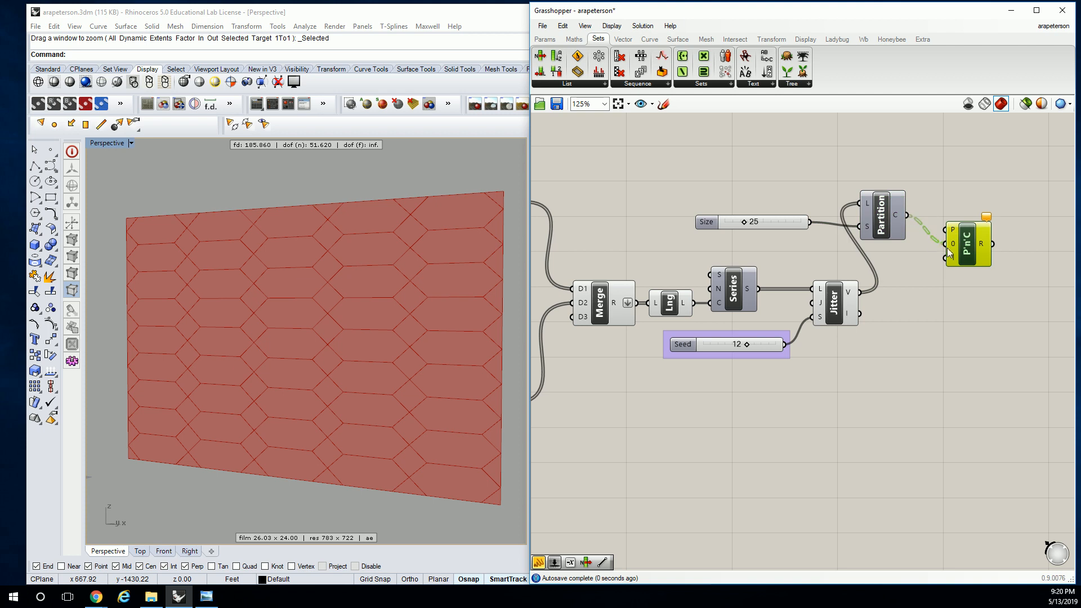
right_click_drag(962, 244, 873, 249)
scroll(872, 249, "up", 3)
mouse_move(910, 251)
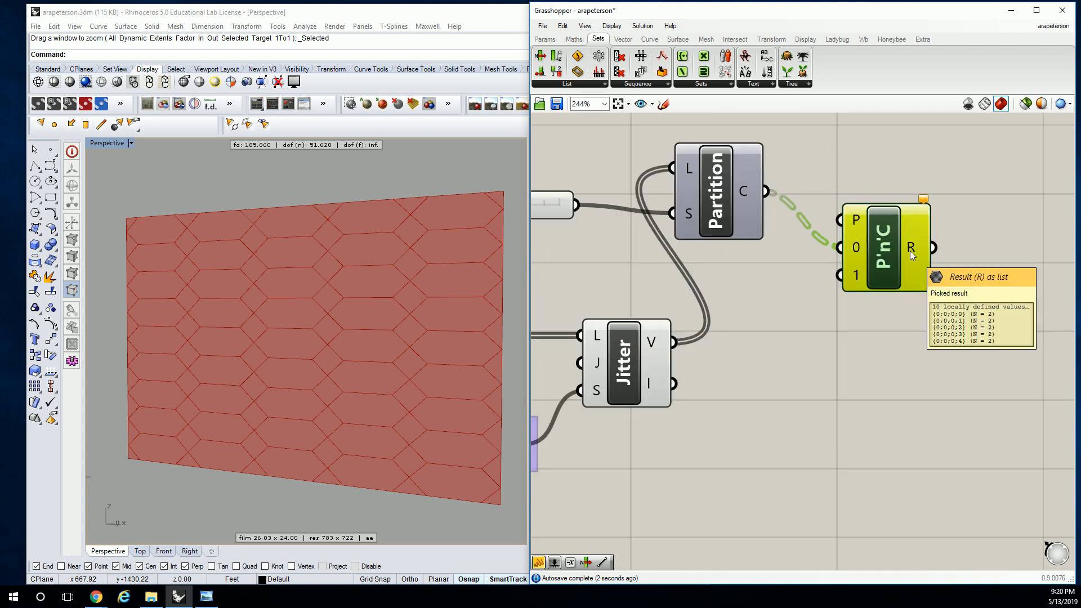
mouse_move(857, 252)
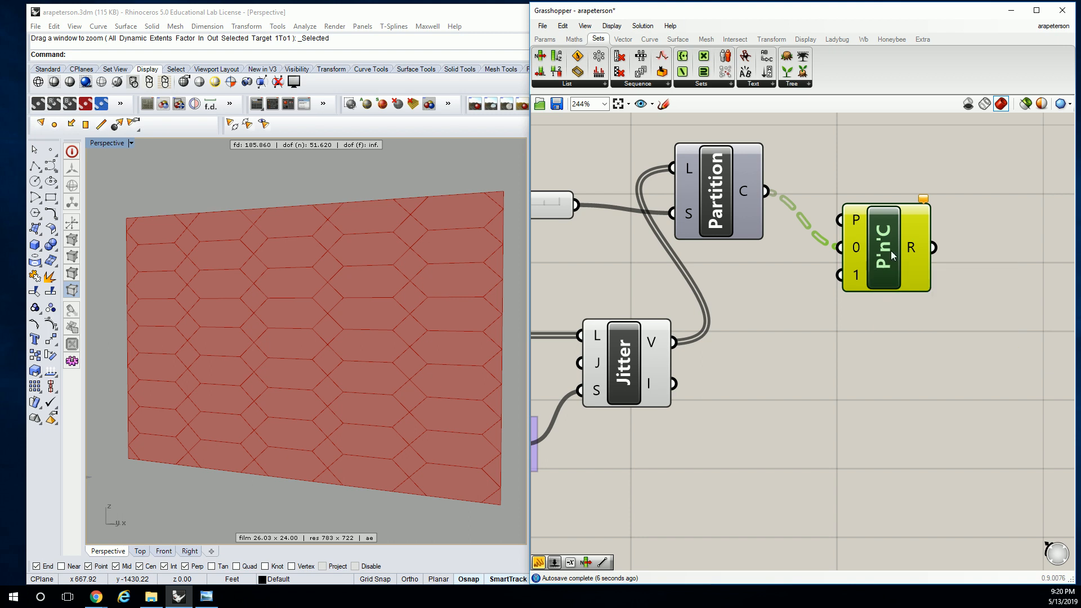
scroll(914, 251, "down", 5)
key("Delete")
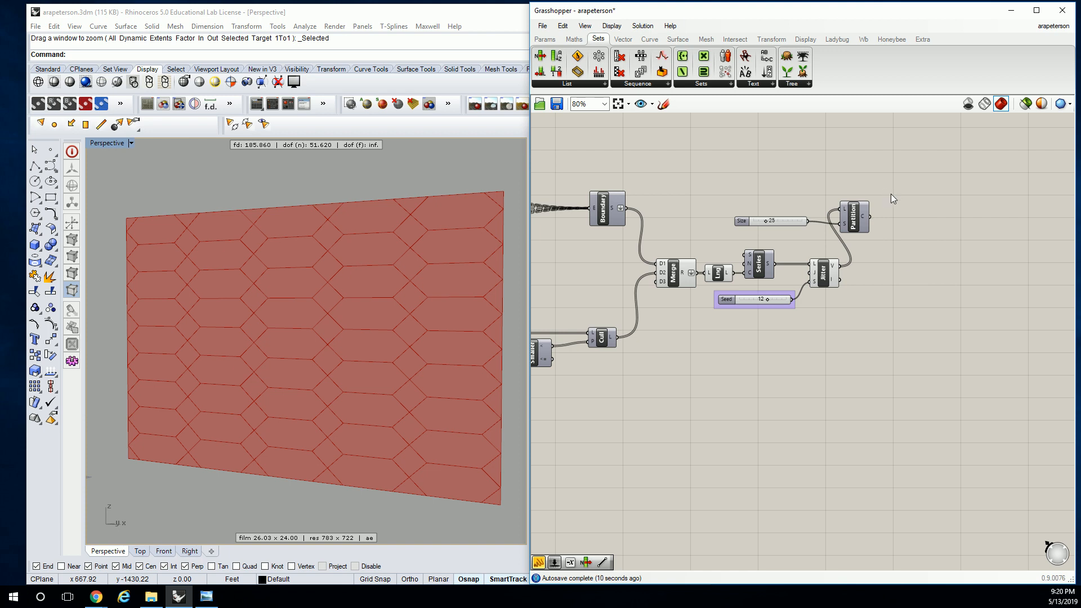
Try a Sub List component beside Partition List and remove it again
right_click_drag(897, 193, 937, 188)
left_click_drag(944, 172, 738, 350)
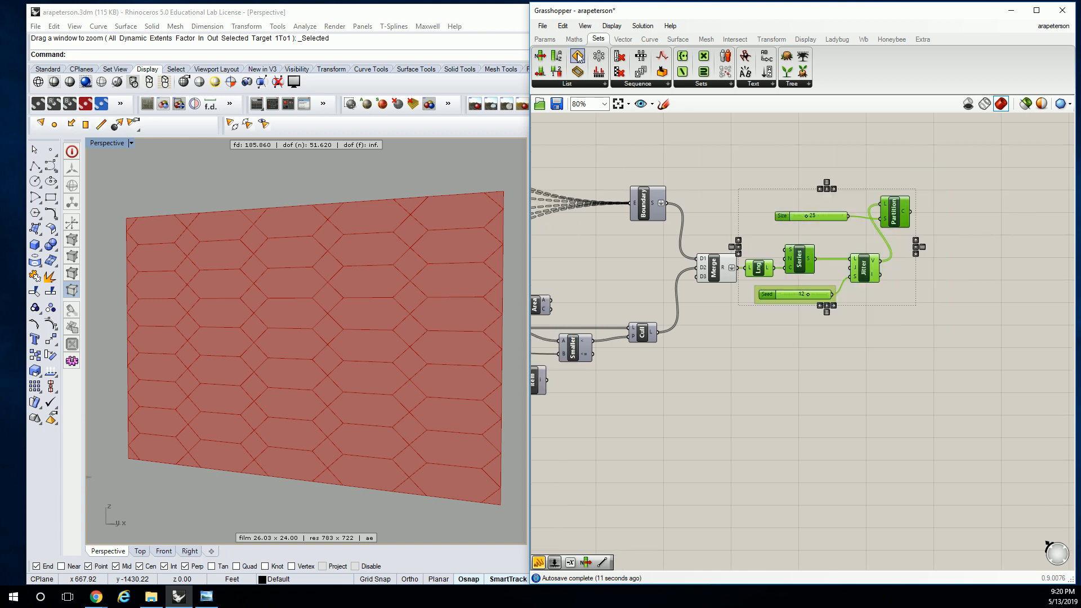
left_click(598, 84)
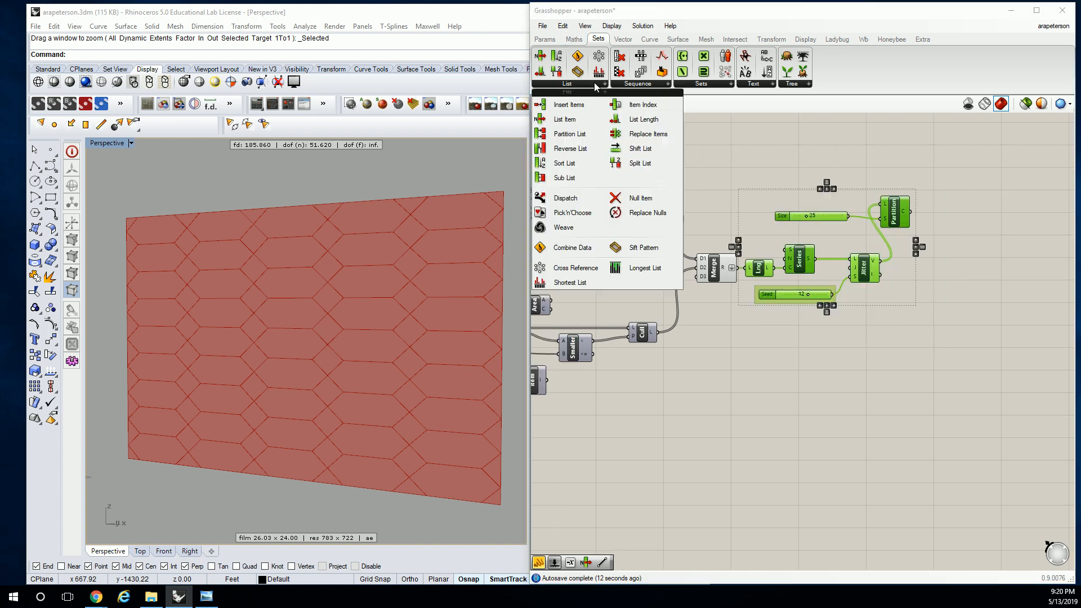
left_click(563, 178)
left_click(936, 234)
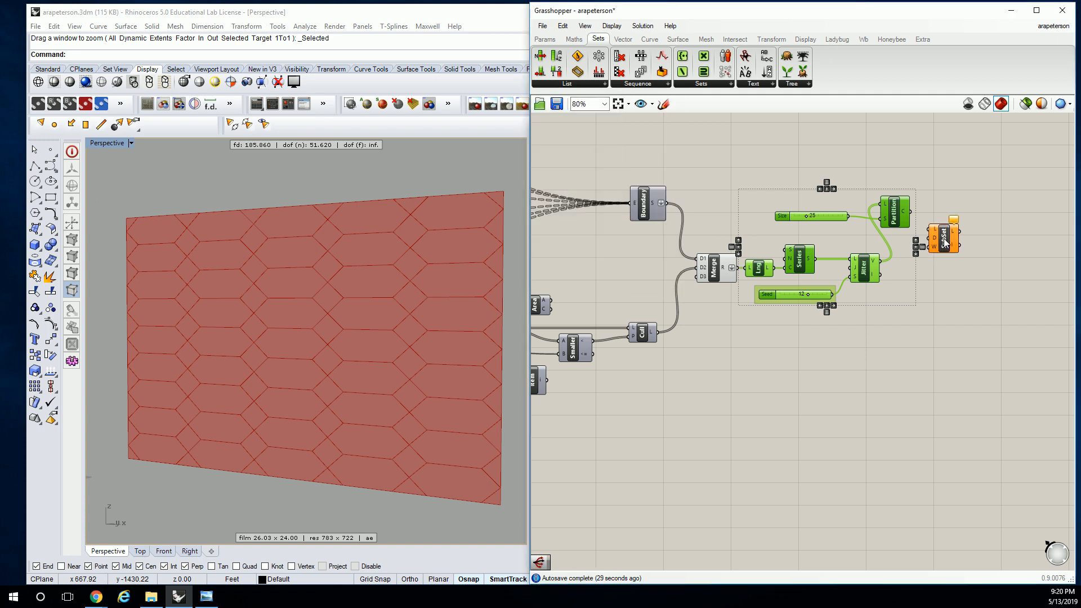
scroll(929, 237, "up", 3)
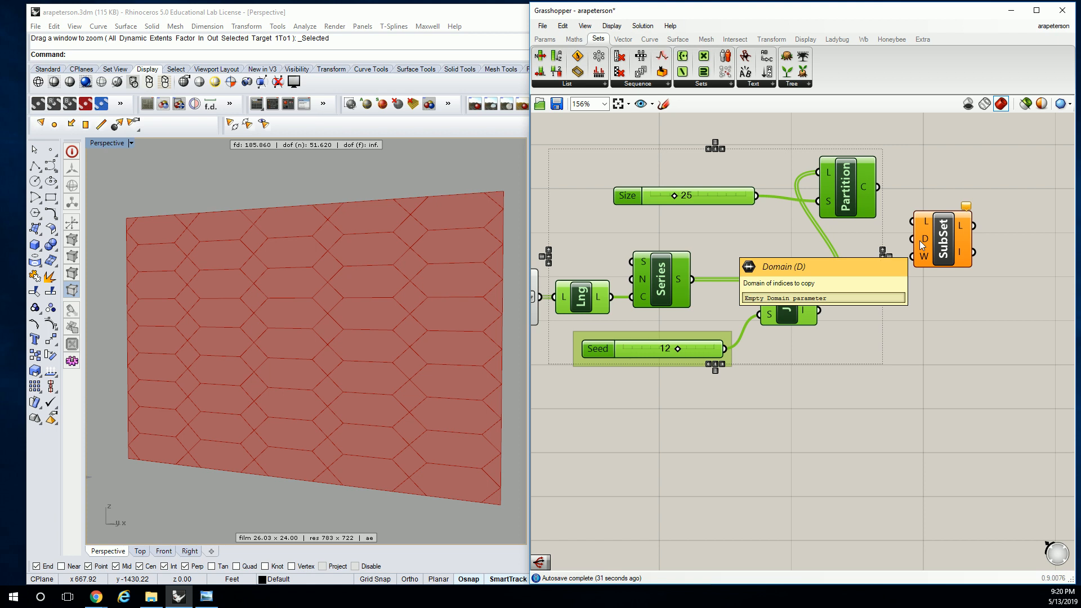
left_click(953, 237)
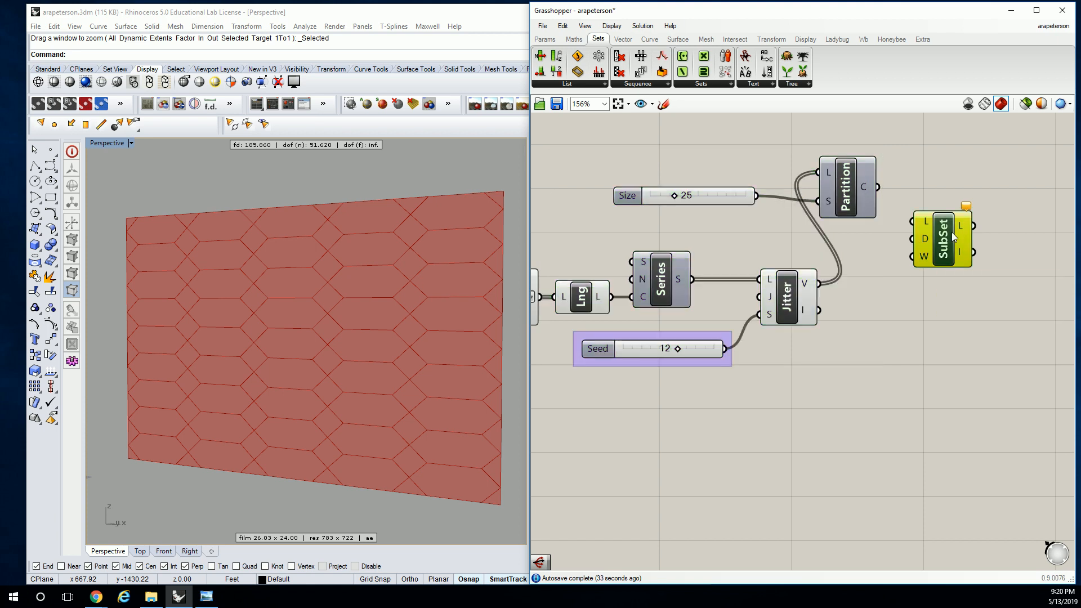
left_click(597, 85)
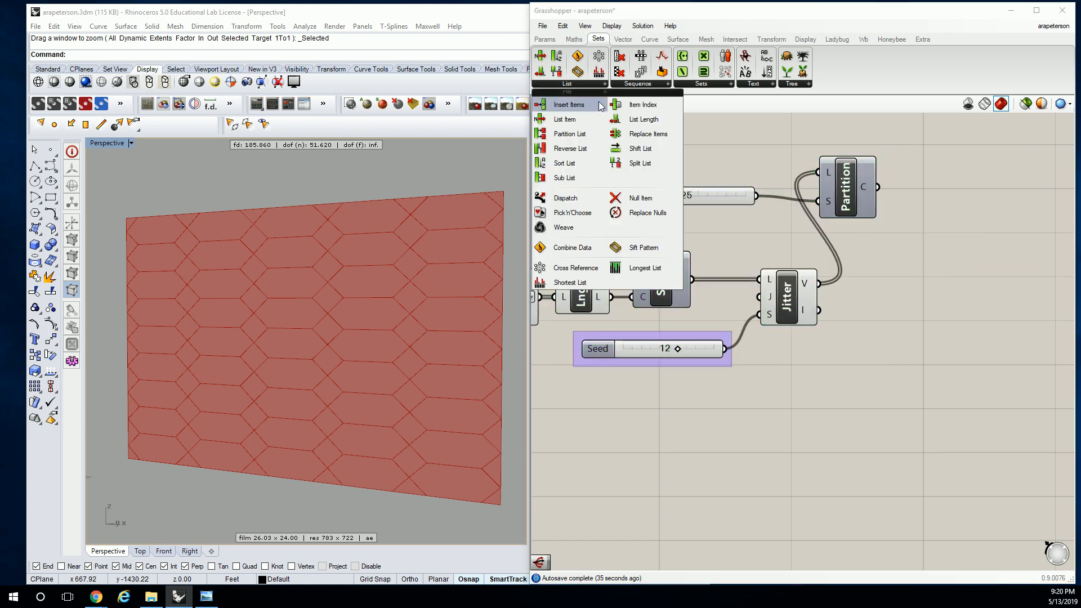
left_click(581, 146)
left_click(893, 258)
scroll(893, 258, "up", 4)
scroll(910, 254, "down", 4)
left_click(905, 254)
key("Delete")
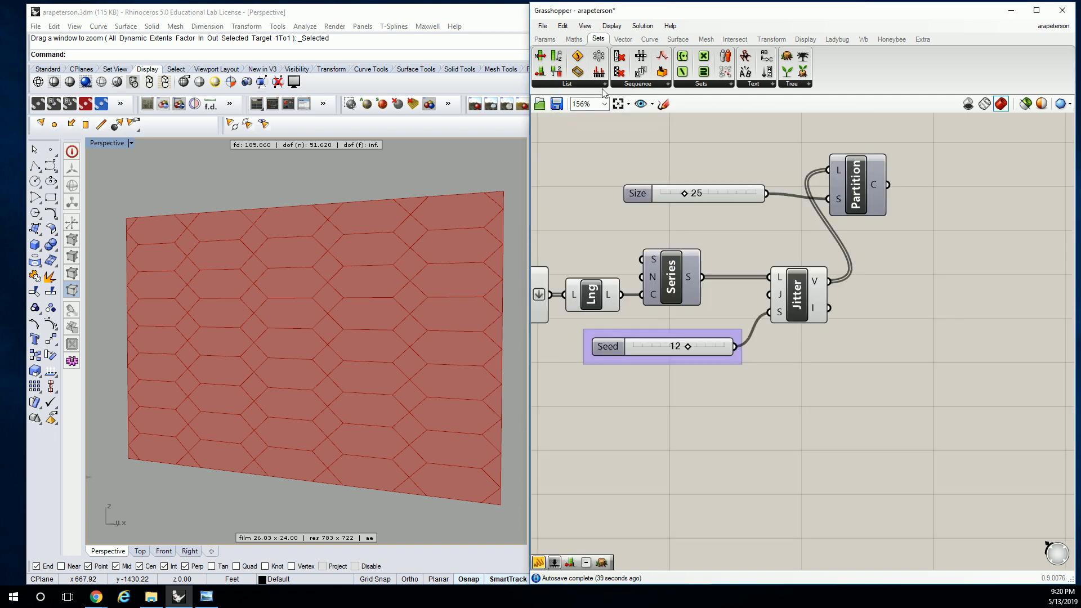
Add a Sift Pattern component to the right of Jitter and expand it to five outputs, 0 through 4
left_click(557, 85)
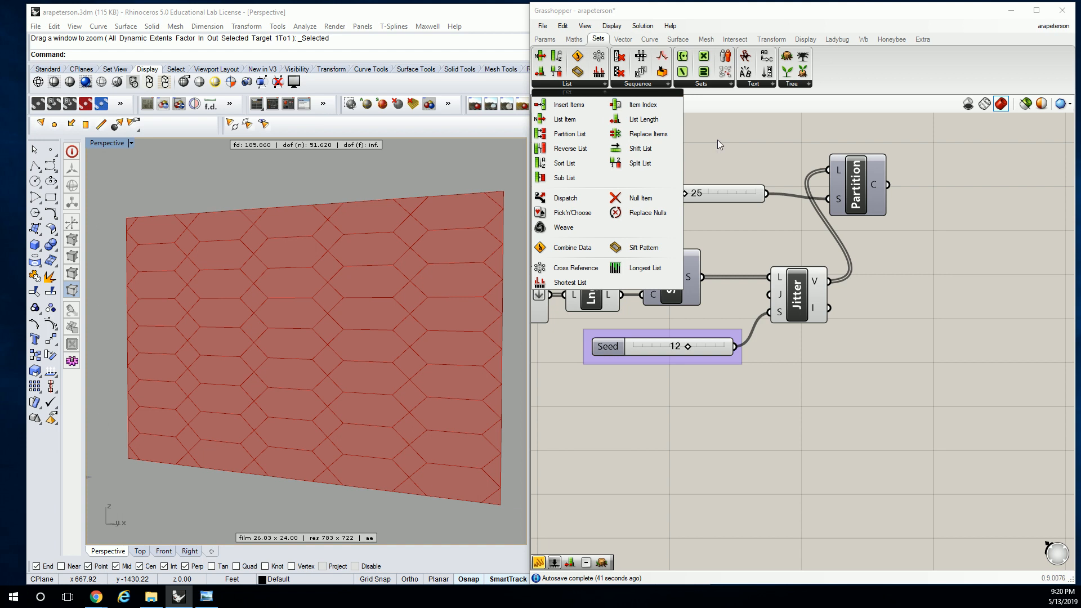
left_click(805, 86)
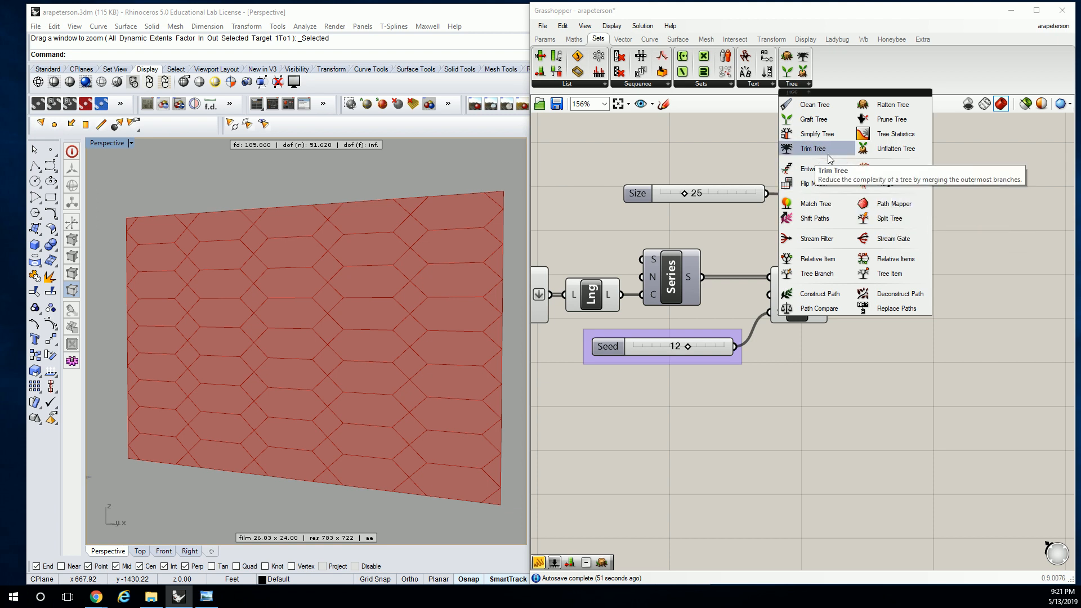
left_click(594, 83)
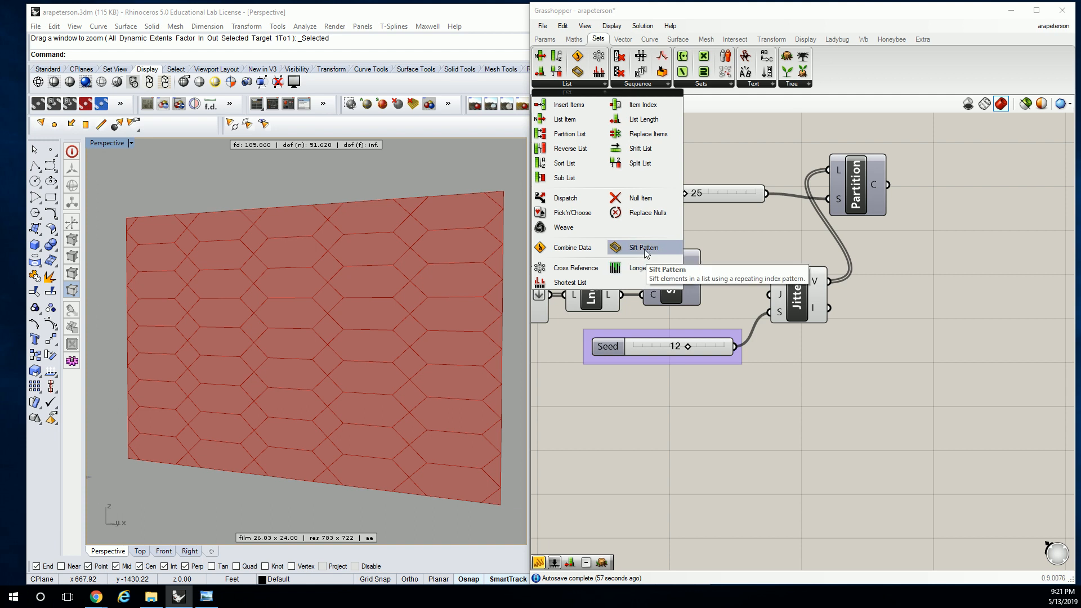
left_click_drag(643, 245, 919, 303)
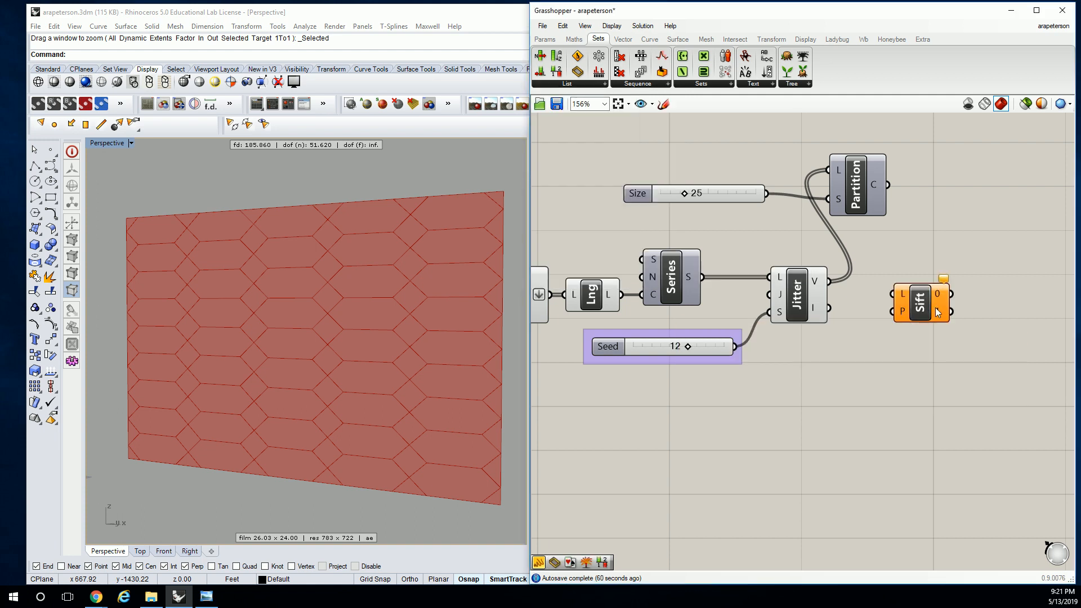
scroll(938, 309, "up", 8)
left_click(900, 365)
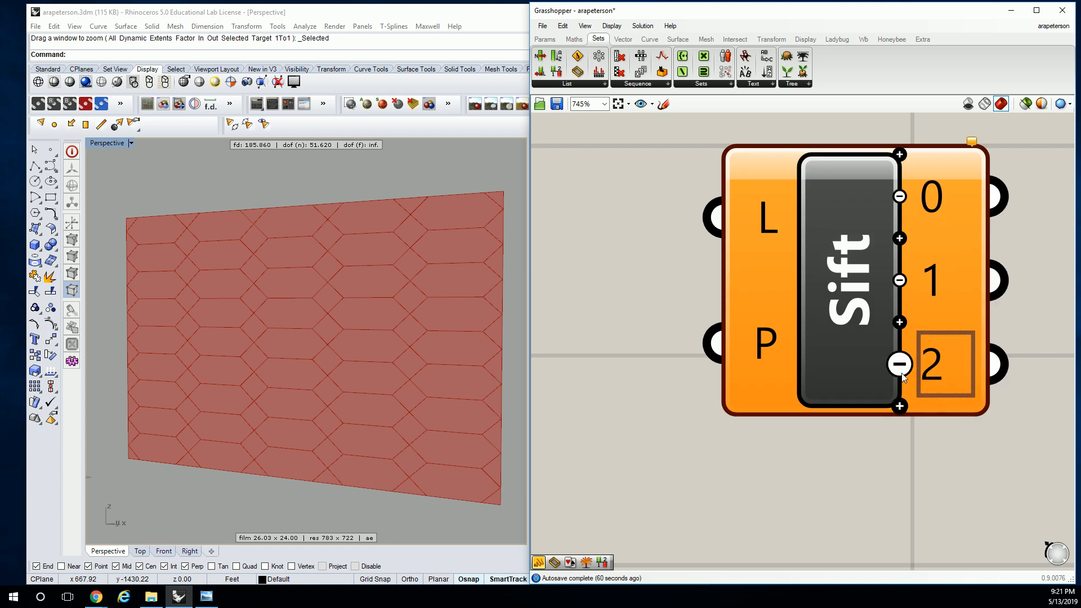
left_click(899, 408)
left_click(900, 446)
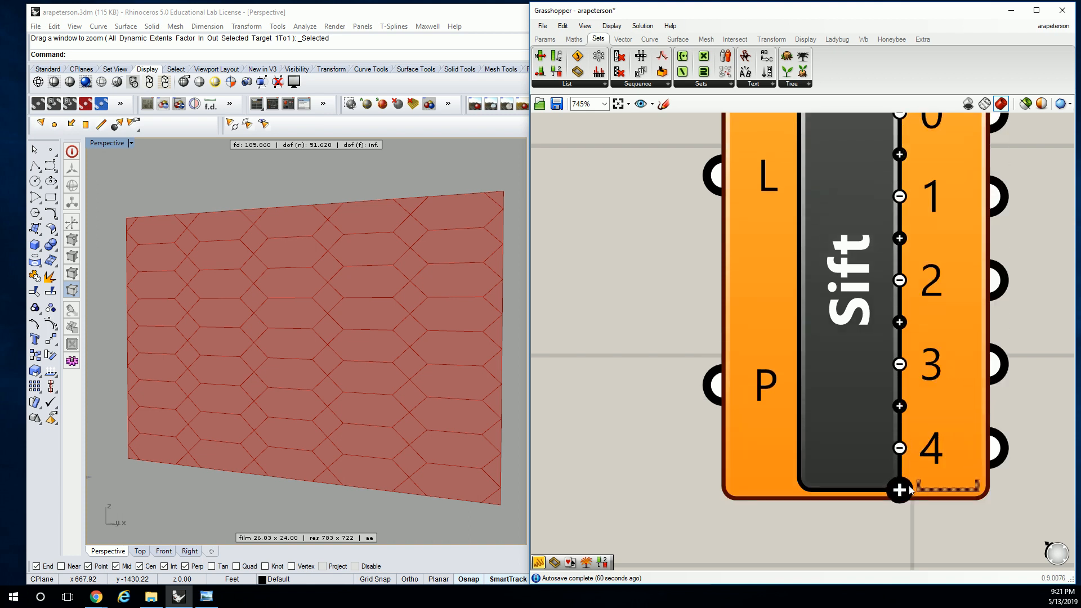
scroll(910, 304, "down", 3)
scroll(836, 275, "down", 3)
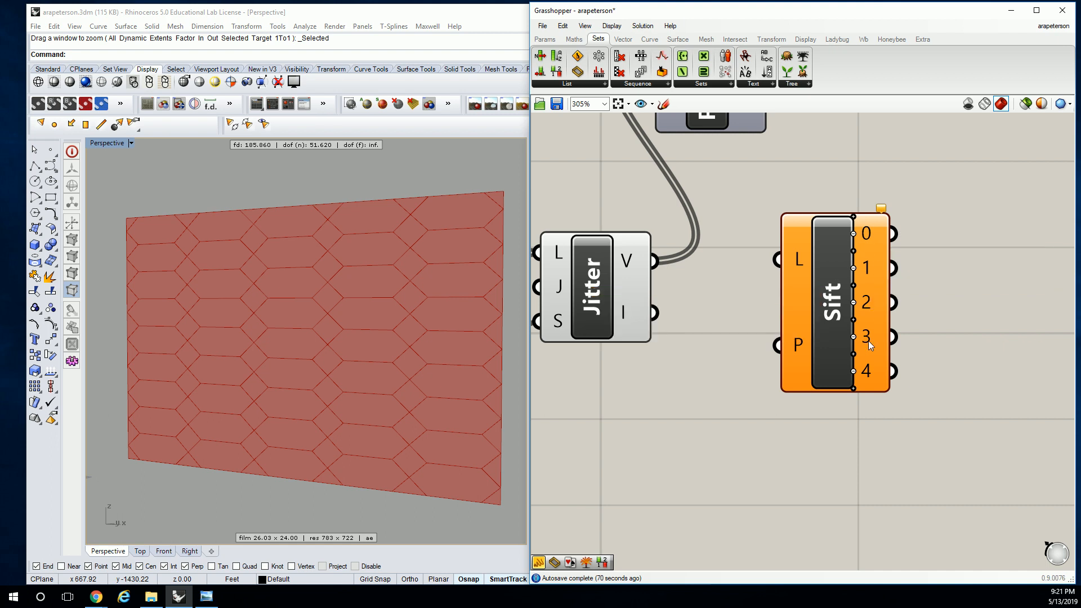
scroll(870, 341, "down", 2)
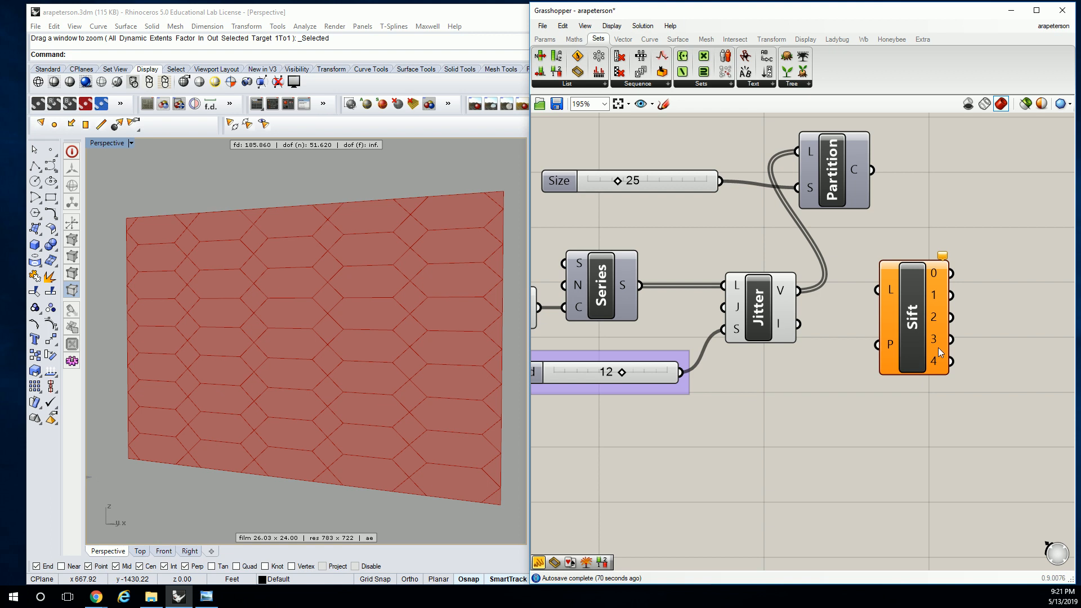
Delete the Series component between List Length and Jitter
right_click_drag(903, 340, 1012, 343)
scroll(769, 265, "down", 2)
right_click_drag(770, 264, 848, 268)
left_click_drag(851, 261, 758, 330)
key("Delete")
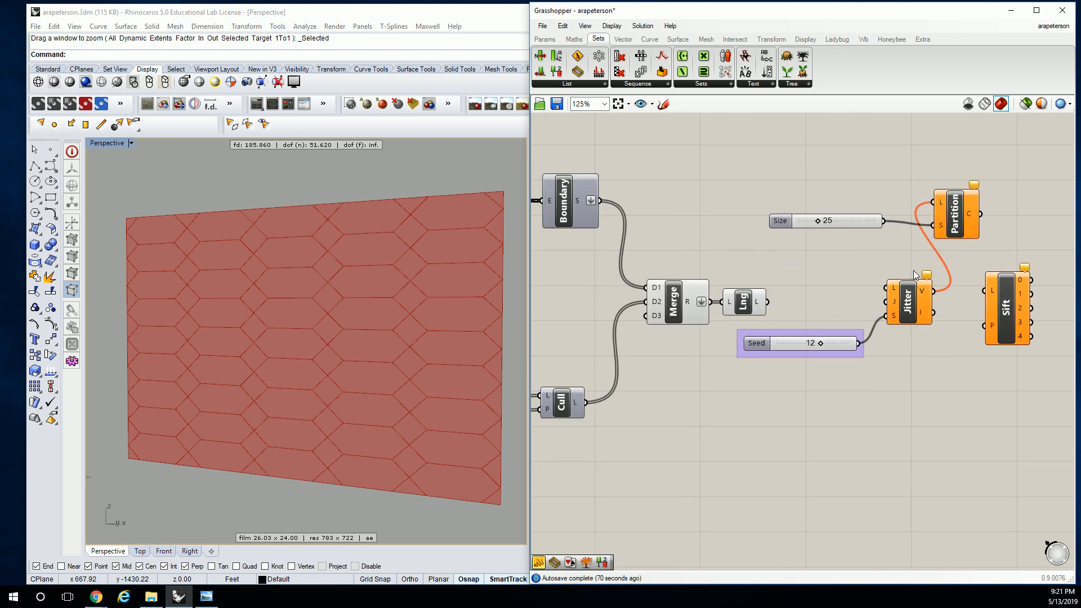
Move Jitter, Partition List, Sift Pattern and the two sliders farther right to free space after List Length
right_click_drag(985, 184, 913, 198)
left_click_drag(895, 179, 732, 368)
right_click_drag(1016, 194, 981, 193)
left_click_drag(788, 313, 891, 315)
left_click(673, 262)
right_click_drag(671, 262, 891, 255)
mouse_move(870, 305)
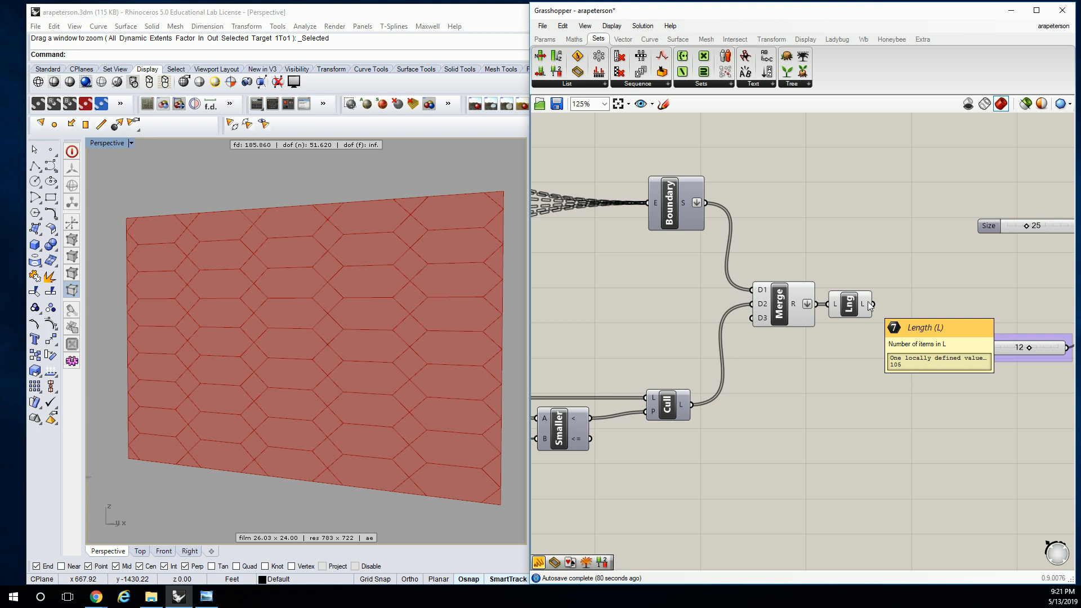
right_click_drag(867, 301, 800, 303)
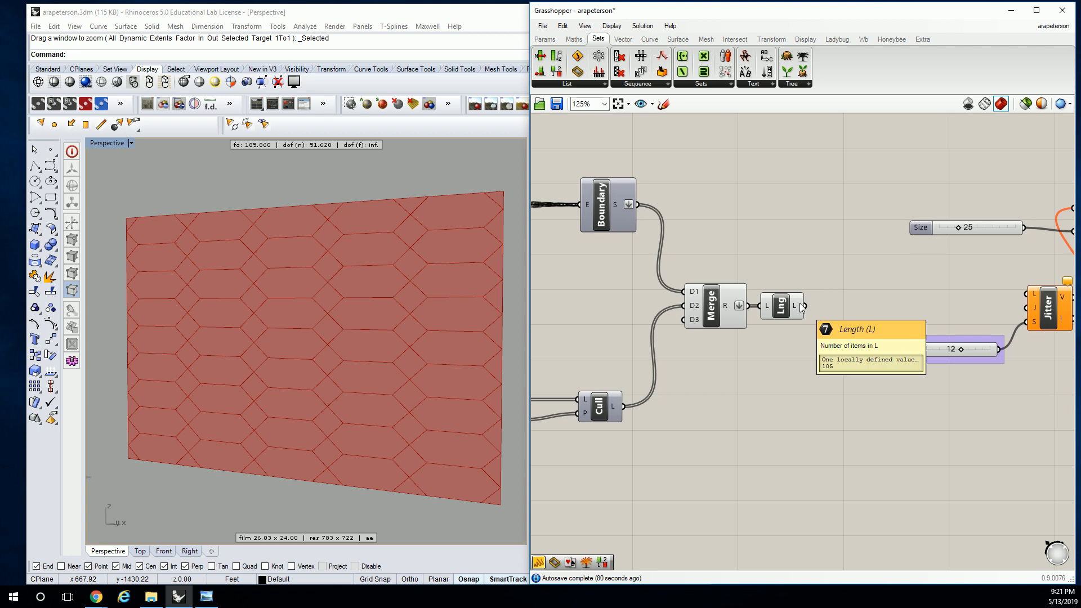
right_click_drag(785, 255, 720, 211)
Add a narrow panel above List Length with Multiline Data off, listing 0, 1, 2, 3 and 4 on separate lines
left_click(654, 90)
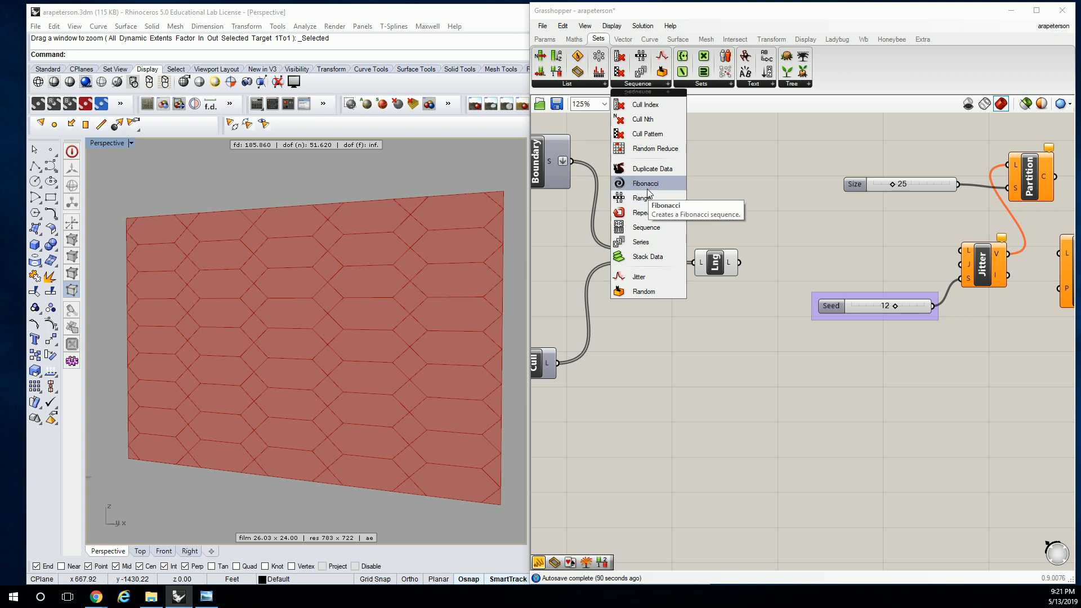
left_click(544, 39)
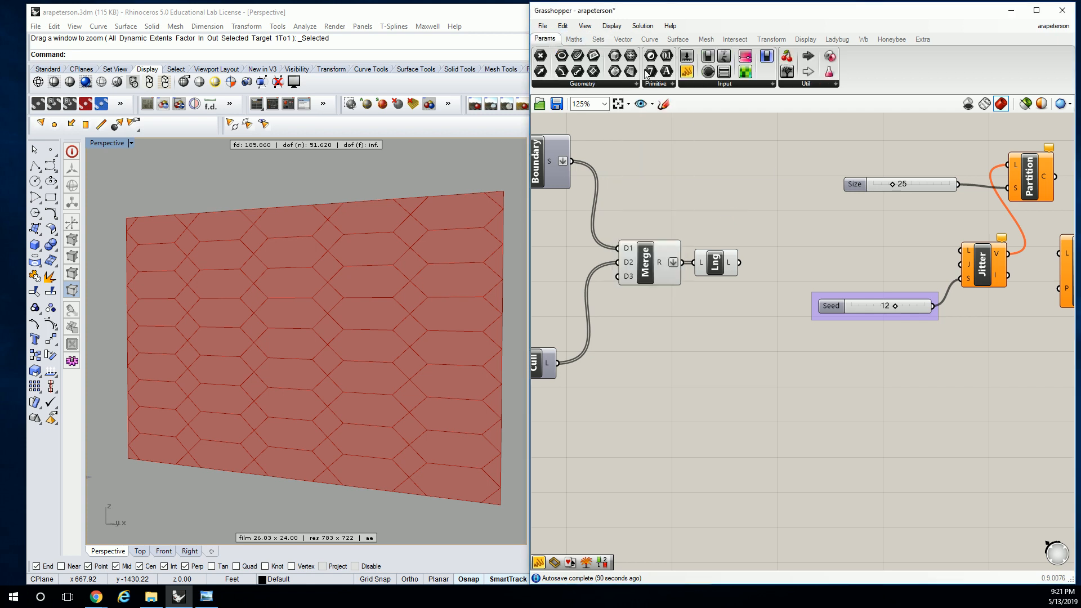
left_click_drag(731, 147, 761, 215)
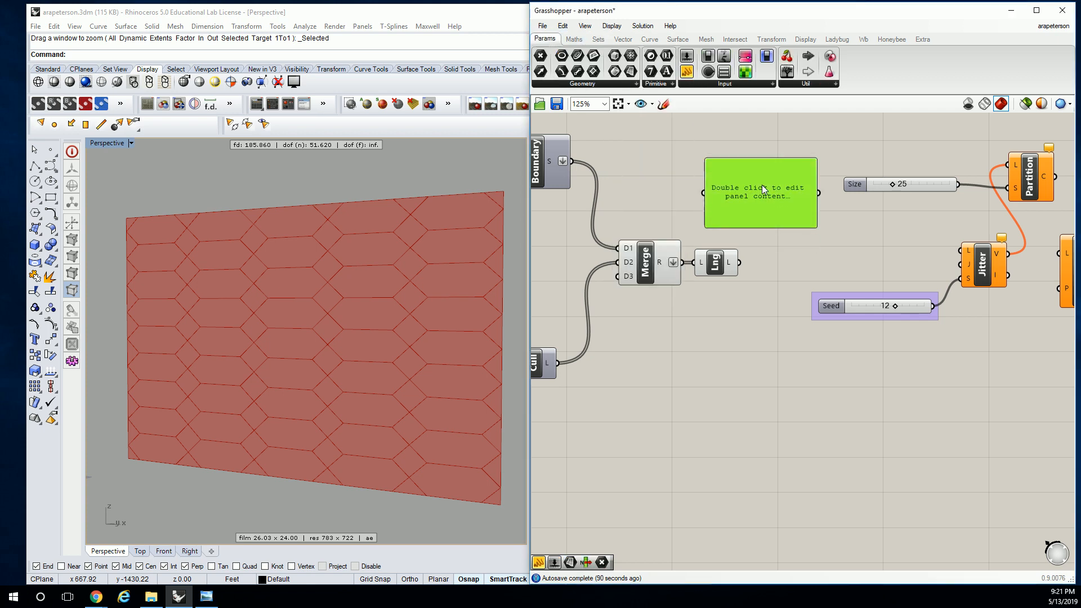
right_click(763, 188)
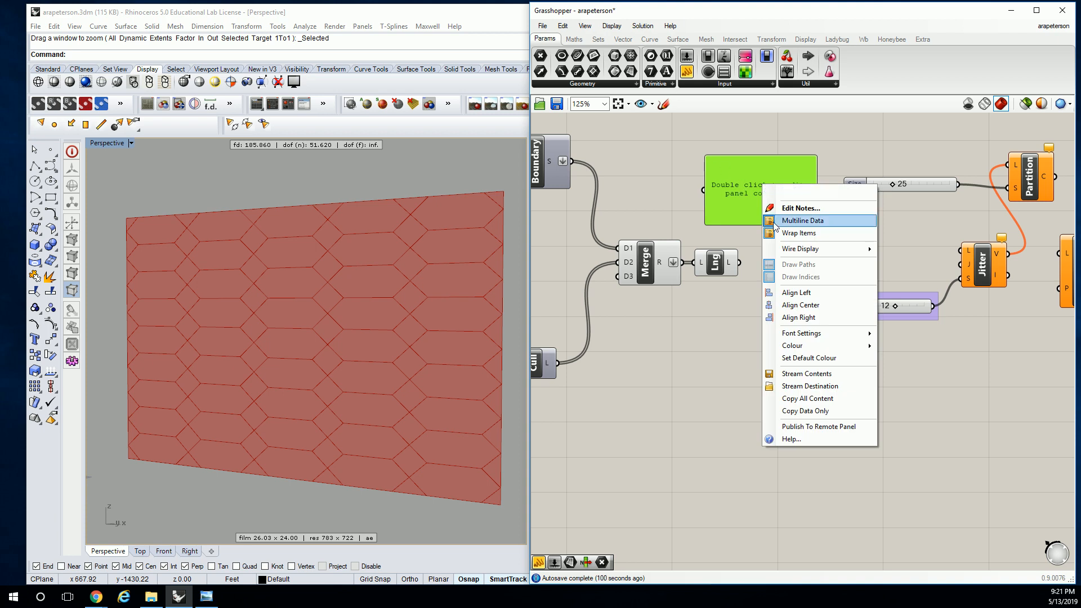
left_click(802, 220)
double_click(742, 184)
type("0")
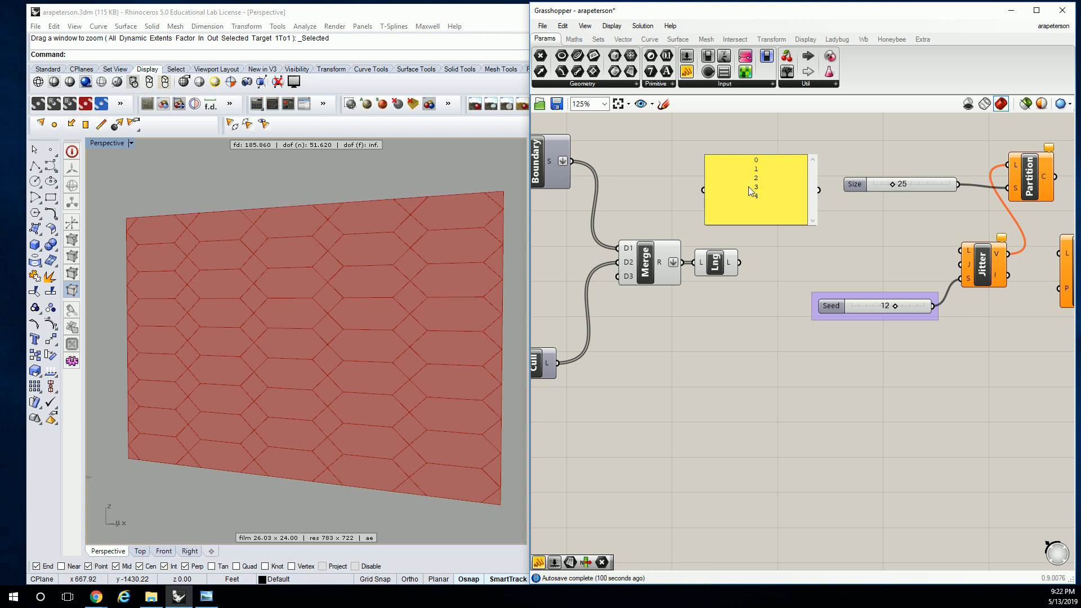
left_click(823, 209)
left_click_drag(814, 223, 743, 230)
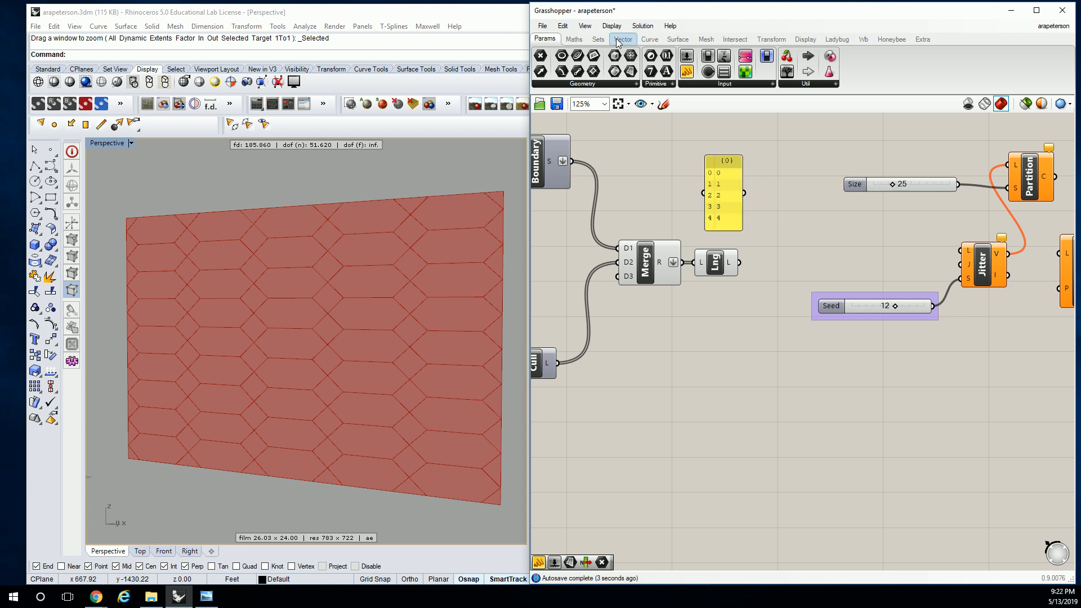
Add a Repeat Data component, feeding the number panel into its D input and List Length's output into its L input
left_click(598, 39)
left_click(642, 83)
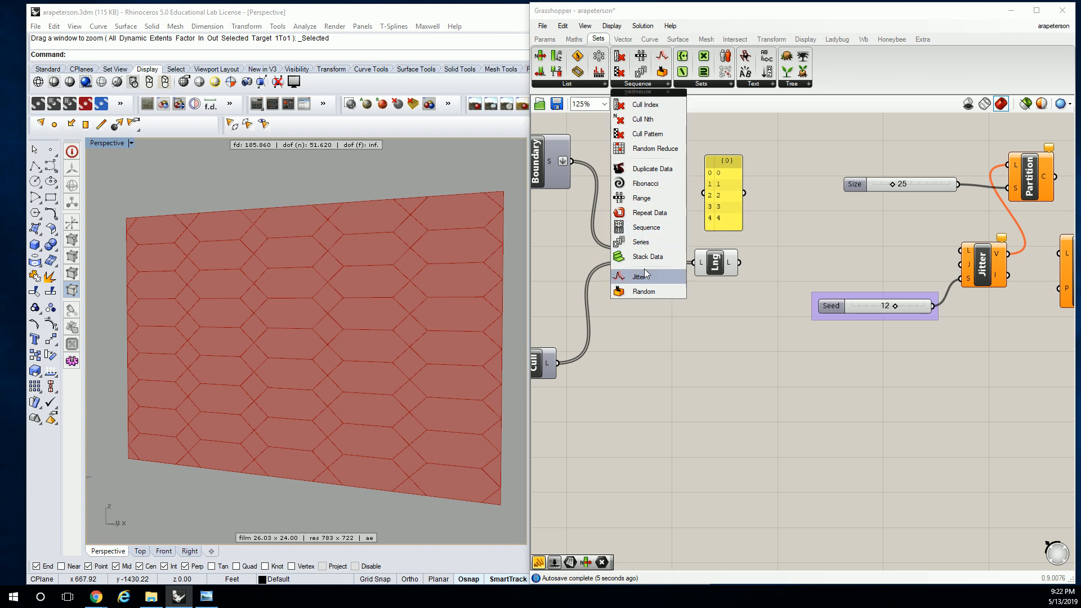
left_click_drag(813, 255, 813, 255)
scroll(782, 253, "up", 1)
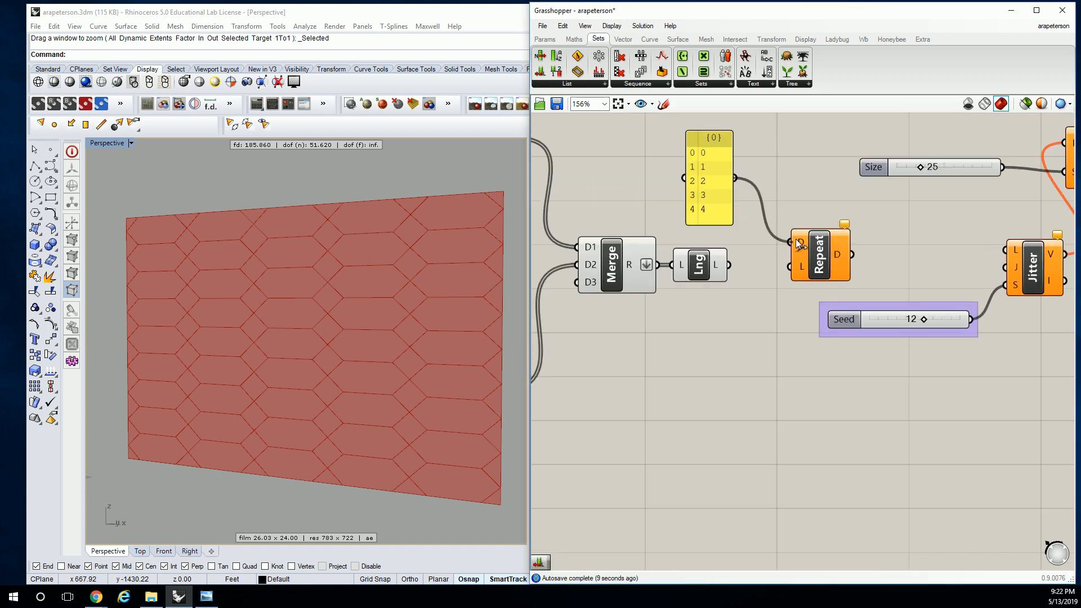
left_click_drag(729, 264, 790, 267)
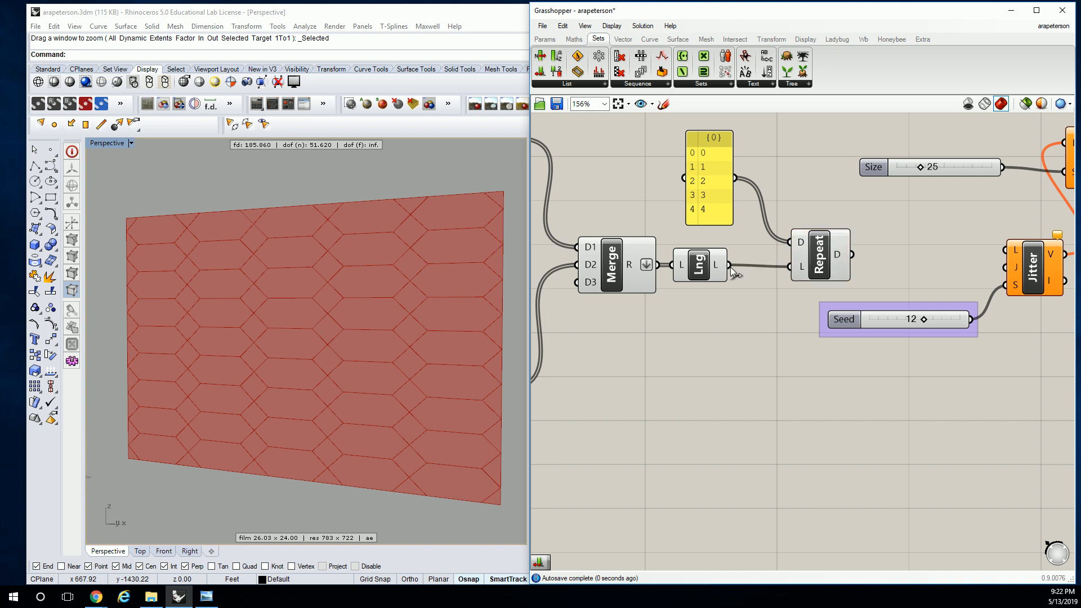
Connect Repeat Data's D output to Jitter's L input, and move Jitter and its Seed slider closer to Repeat Data
mouse_move(716, 267)
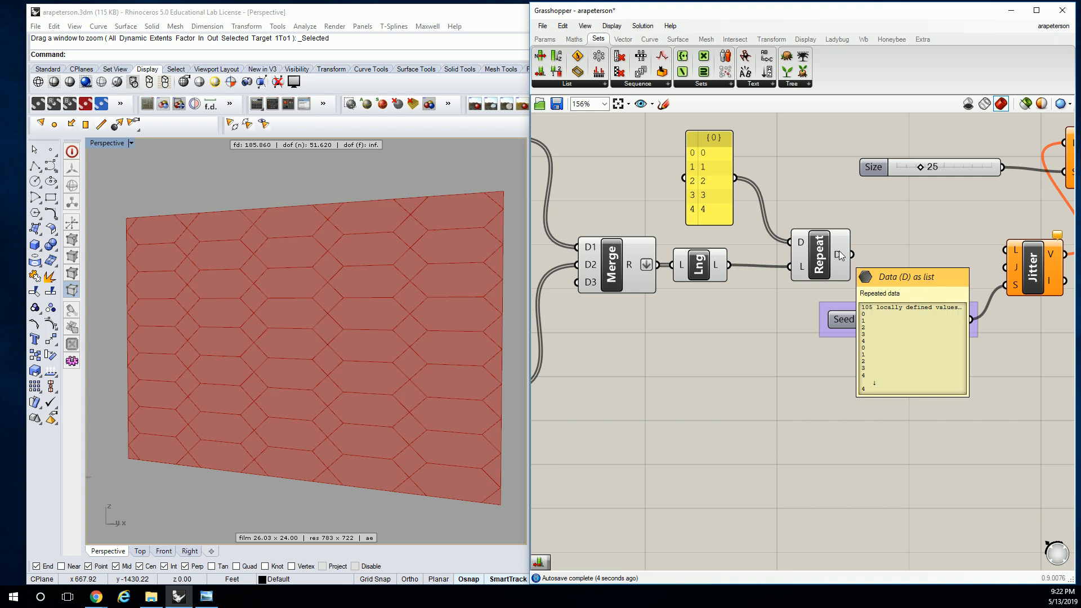
left_click_drag(851, 254, 1007, 249)
right_click_drag(1041, 259, 779, 271)
left_click_drag(778, 272, 692, 275)
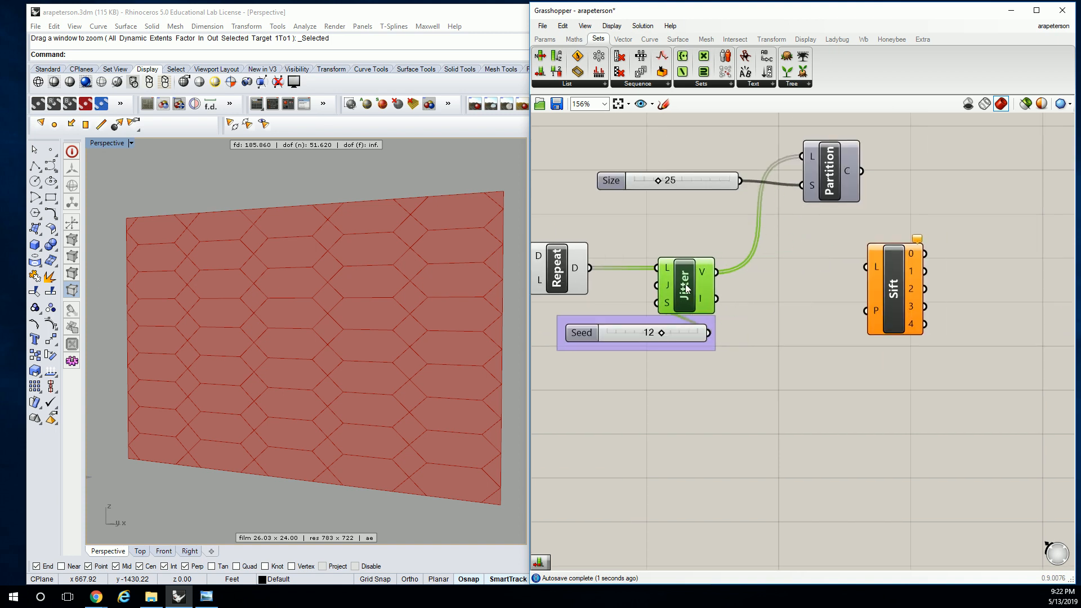
left_click_drag(602, 335, 535, 344)
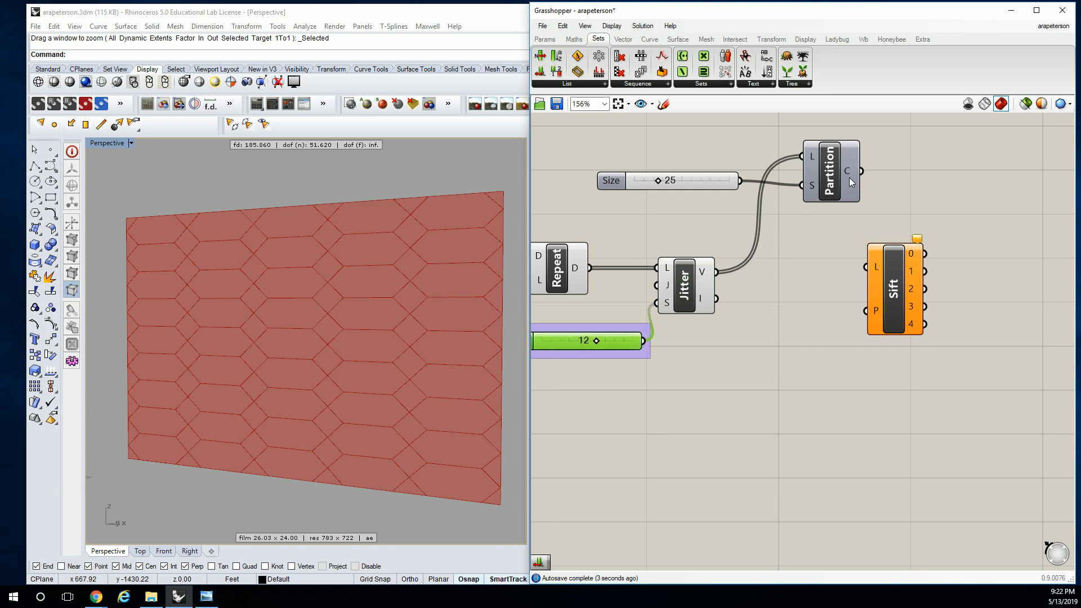
Add a panel to the right of Partition List and connect Jitter's V output to it
right_click_drag(846, 192, 726, 277)
left_click(545, 39)
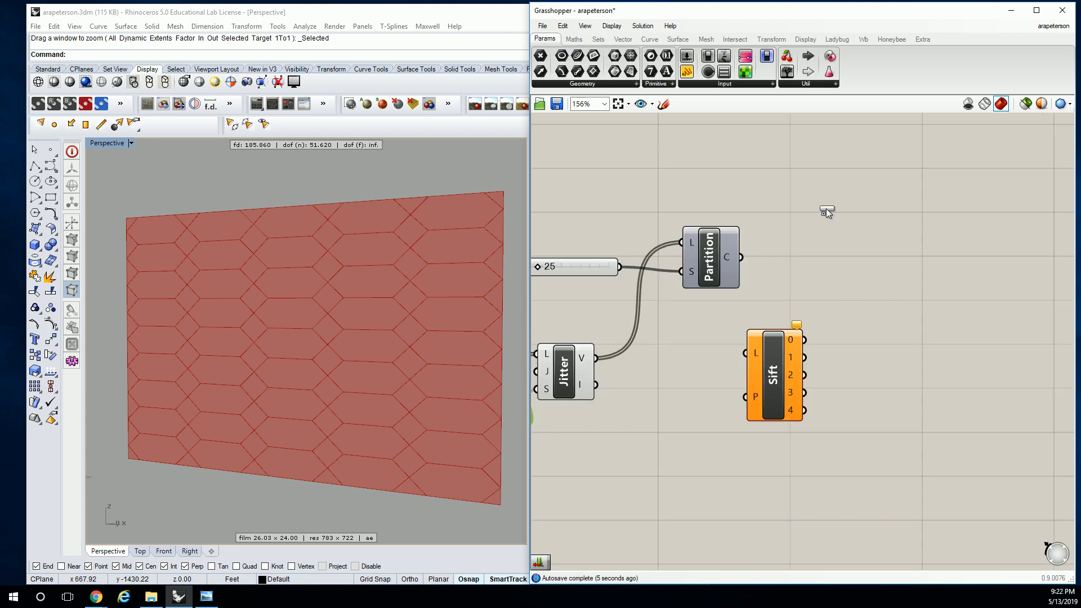
left_click_drag(714, 97, 843, 223)
right_click_drag(578, 339, 721, 323)
left_click_drag(744, 347, 917, 206)
Delete Partition List with its Size slider, and enlarge the panel to show more of the jittered values
left_click_drag(844, 175, 732, 256)
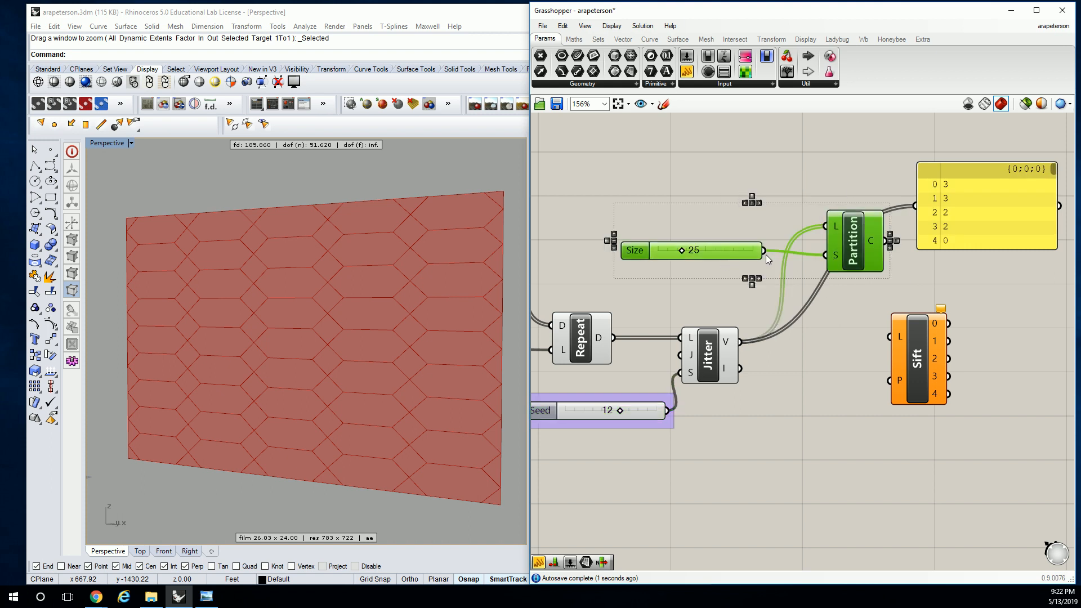
key("Delete")
scroll(881, 205, "down", 3)
left_click_drag(917, 221, 988, 325)
left_click_drag(934, 280, 817, 202)
scroll(834, 307, "up", 1)
left_click(1000, 321)
scroll(931, 276, "up", 1)
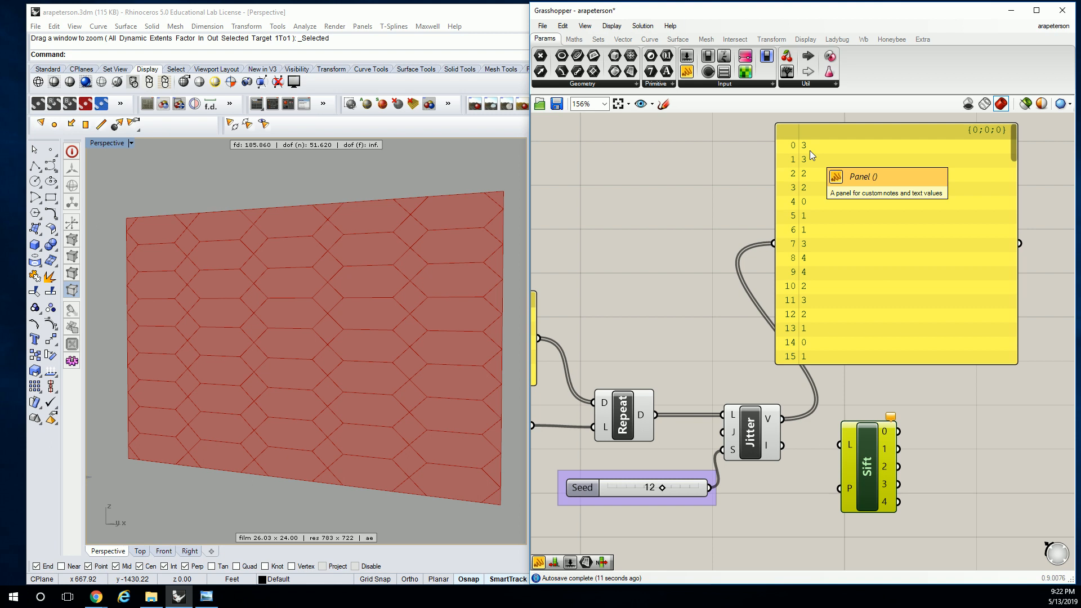
Connect Merge's R output to Sift Pattern's L input and Jitter's V output to its P input
right_click_drag(629, 462, 790, 349)
scroll(784, 331, "down", 2)
left_click_drag(710, 324, 938, 418)
left_click(893, 362)
left_click_drag(880, 318, 916, 443)
right_click_drag(951, 369, 885, 242)
Move the panel of jittered values farther right, above Sift Pattern
left_click(886, 243)
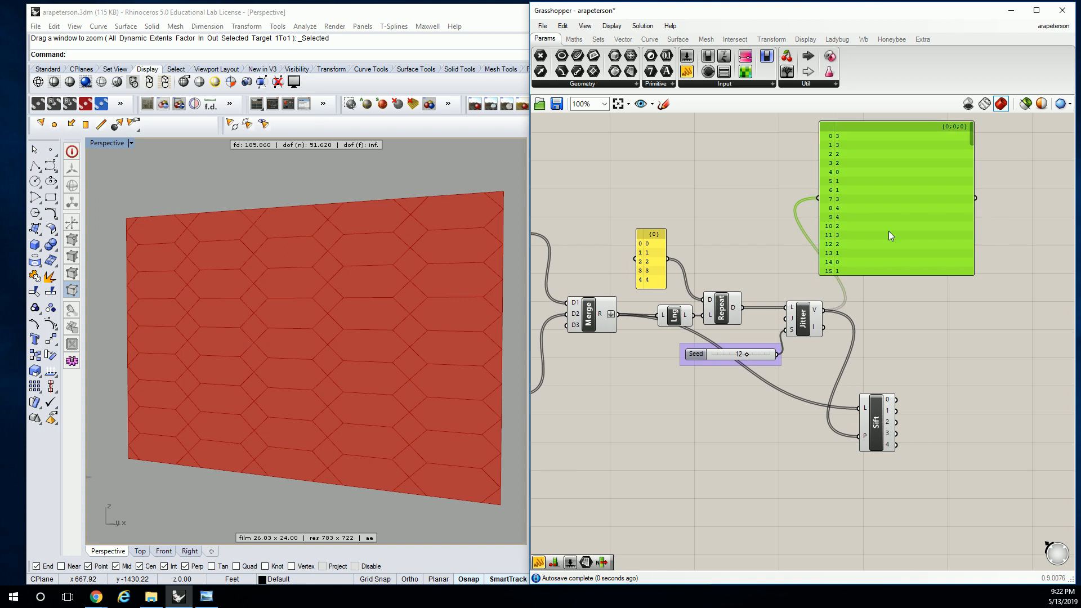
right_click_drag(948, 272, 885, 286)
left_click_drag(811, 168, 894, 174)
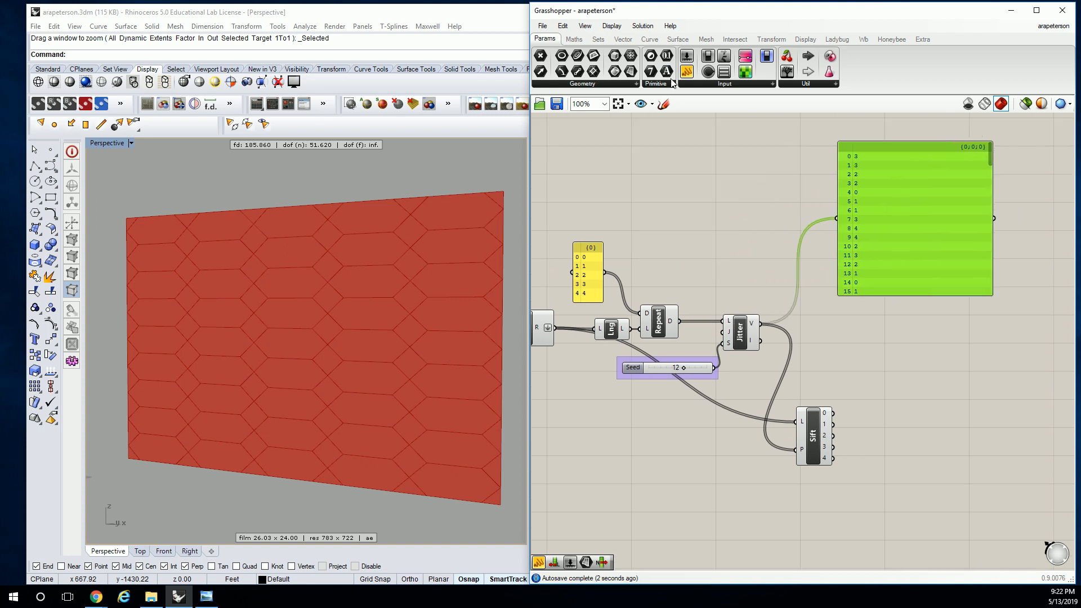
Add a panel to the right of Sift Pattern, connect output 0 to it, and enlarge the panel to show more entries
left_click_drag(726, 71, 986, 389)
left_click_drag(834, 413, 941, 388)
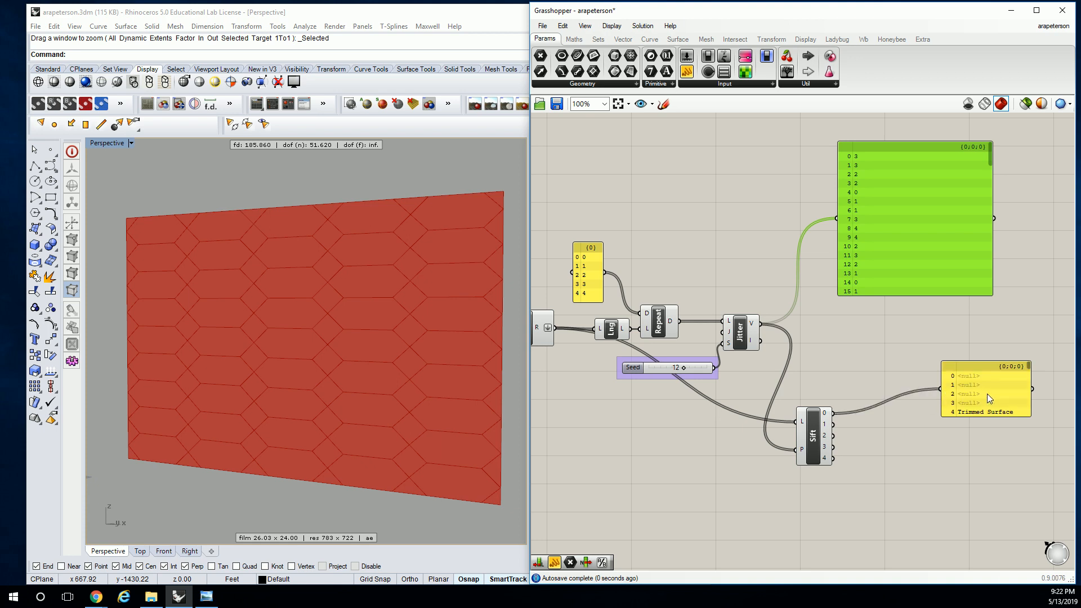
right_click_drag(1016, 418, 893, 378)
left_click_drag(908, 377, 959, 491)
right_click_drag(866, 413, 880, 357)
left_click_drag(882, 357, 886, 342)
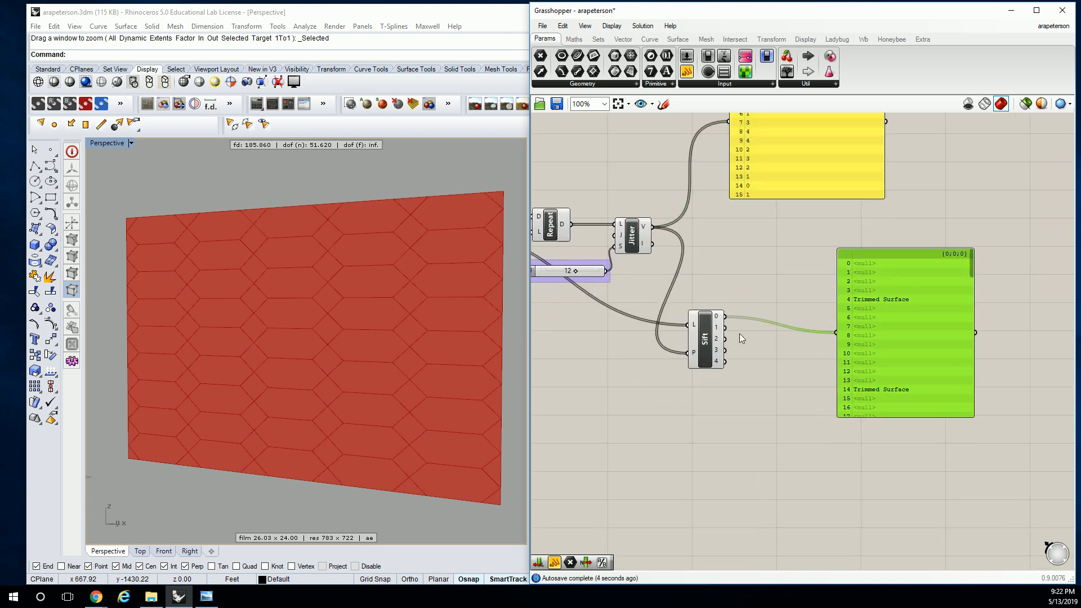
Feed Sift Pattern's outputs 1, 2, 3 and 4 into the panel one after another for inspection, and delete the panel
left_click_drag(725, 328, 836, 332)
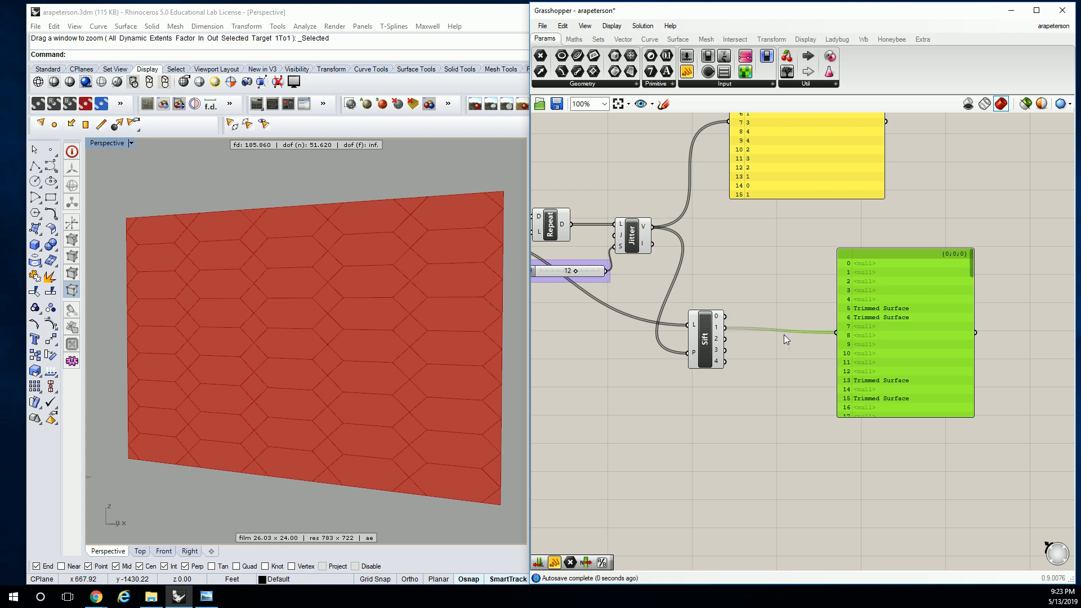
left_click_drag(725, 339, 837, 332)
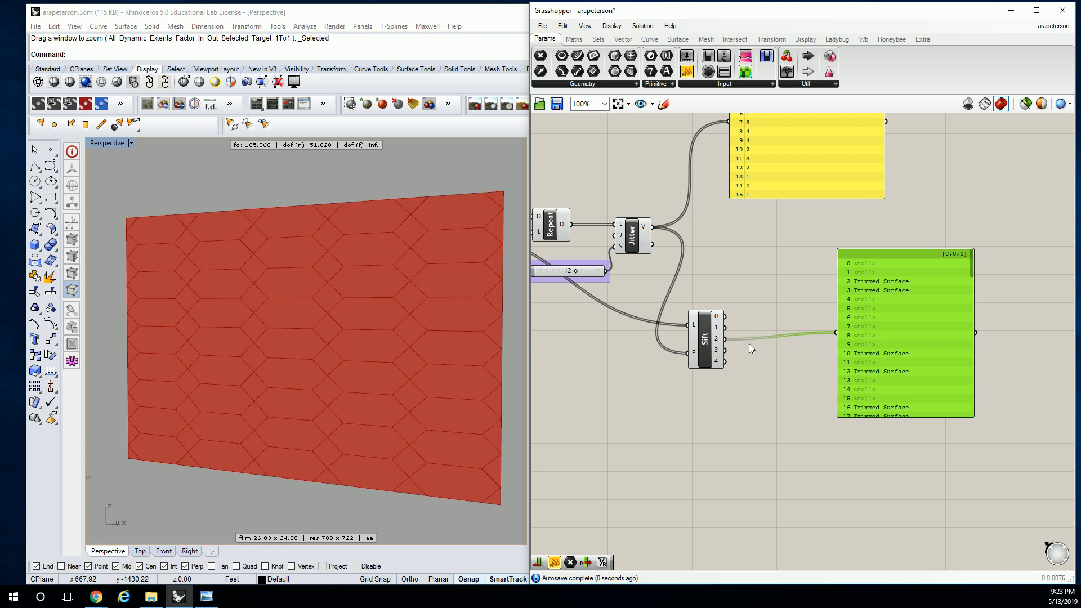
left_click_drag(725, 351, 836, 332)
left_click_drag(726, 362, 837, 333)
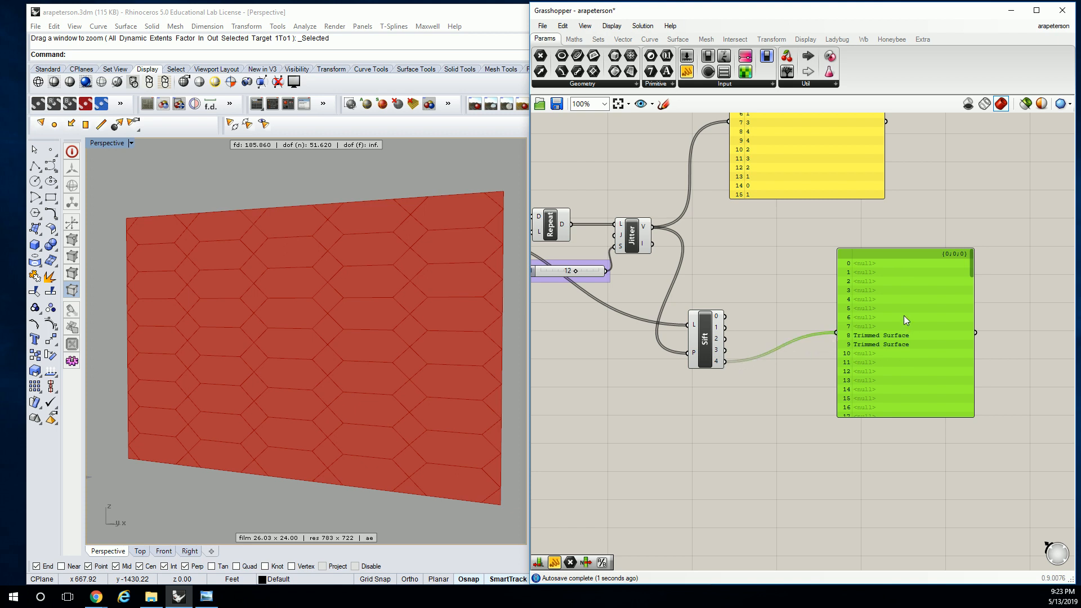
key("Delete")
Try to clean the nulls from Sift Pattern's output 0 by adding a Clean Tree component and connecting that output to its N input
right_click_drag(717, 268, 740, 274)
left_click(598, 38)
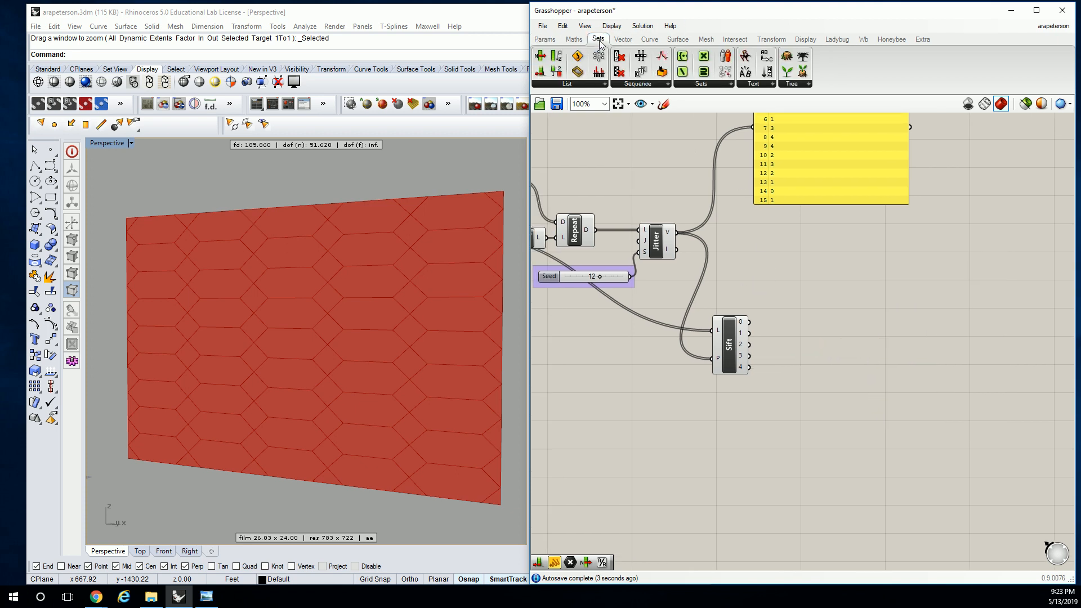
left_click(790, 84)
left_click(814, 104)
left_click(814, 296)
scroll(756, 333, "up", 5)
left_click_drag(744, 307, 866, 210)
right_click_drag(898, 222, 782, 250)
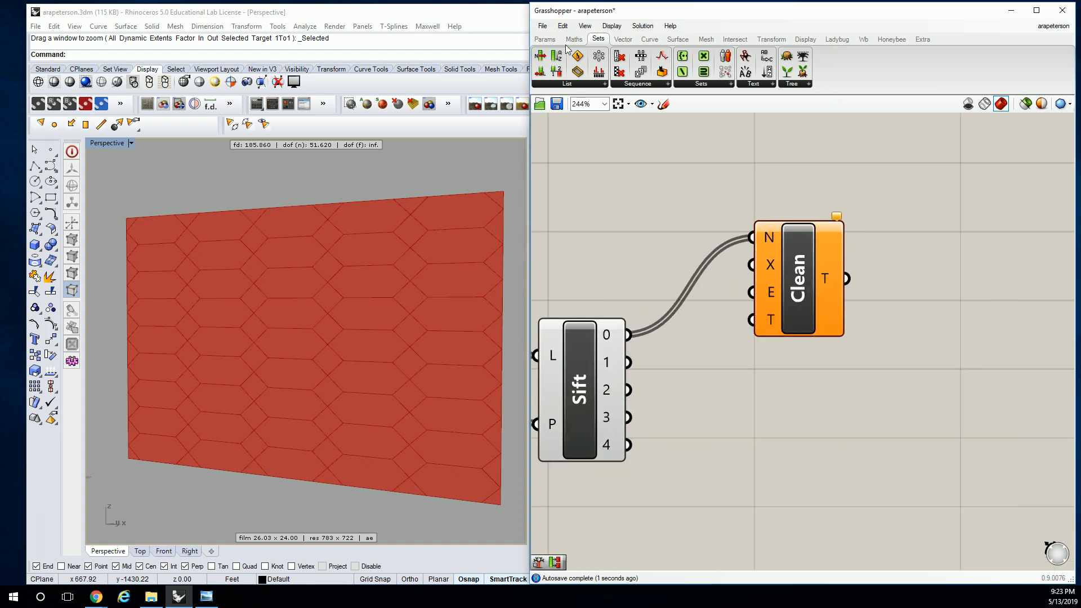
Add a panel to the right of Clean Tree and connect Clean Tree's T output to it
left_click(544, 39)
left_click(687, 72)
left_click(906, 278)
left_click_drag(845, 279, 853, 280)
right_click_drag(959, 280, 757, 268)
left_click_drag(759, 268, 913, 283)
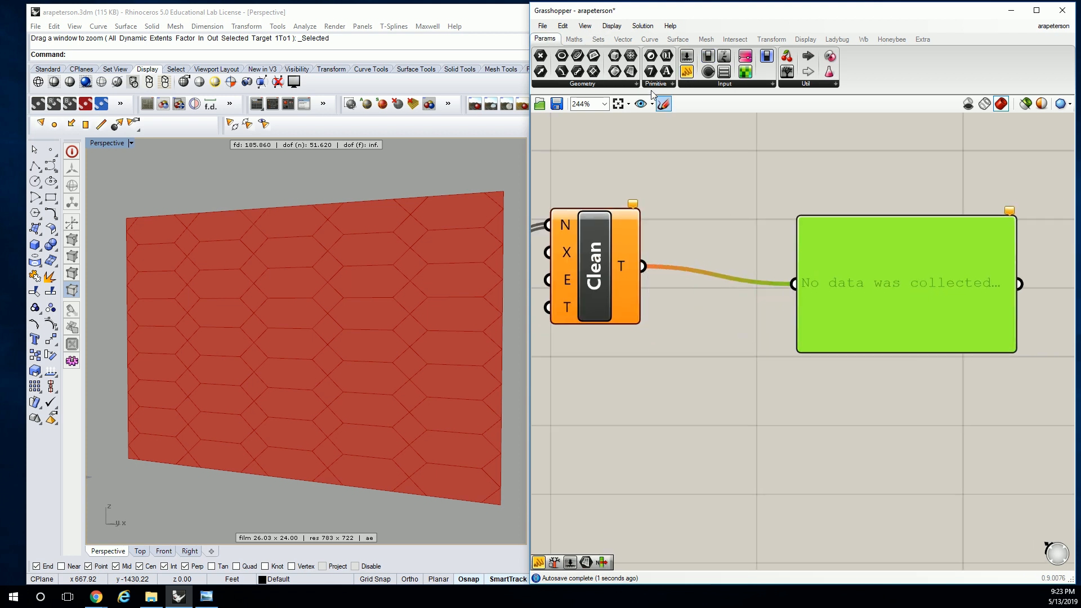
left_click(761, 185)
right_click(896, 131)
left_click(573, 40)
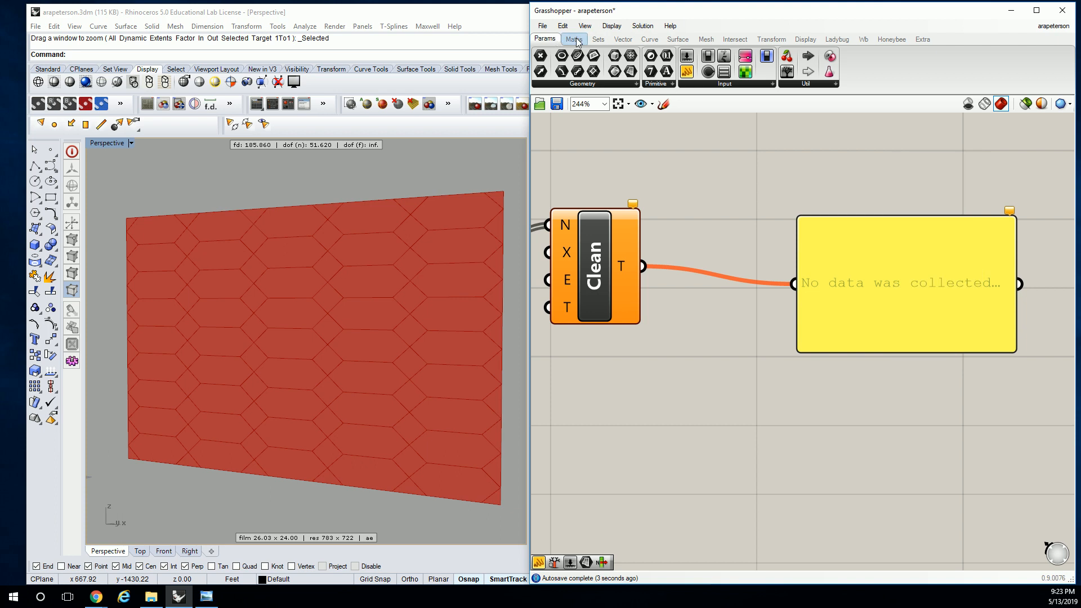
left_click(551, 40)
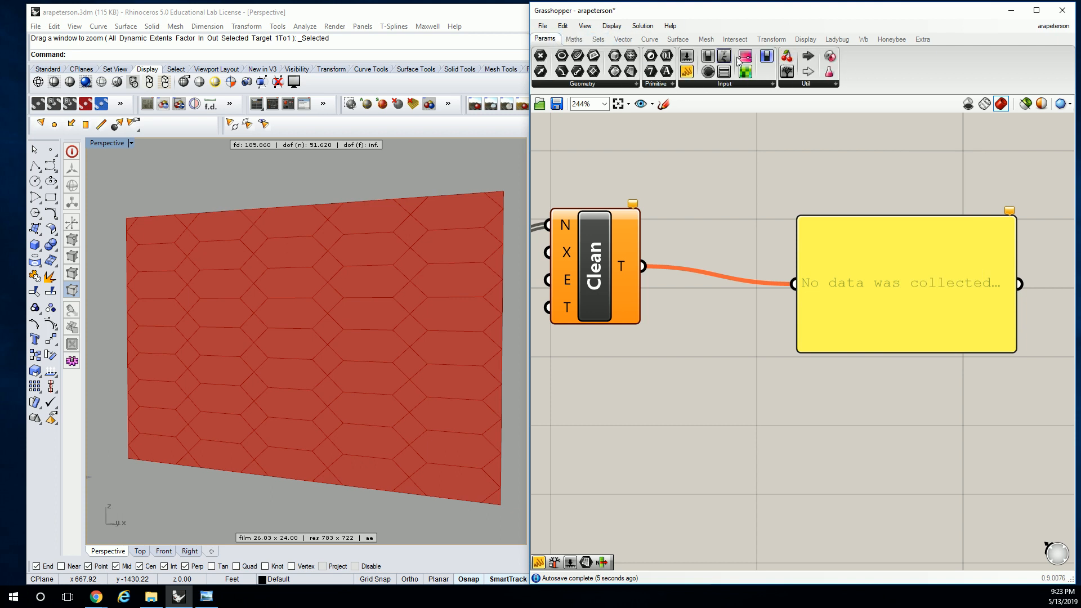
left_click(600, 40)
left_click(805, 84)
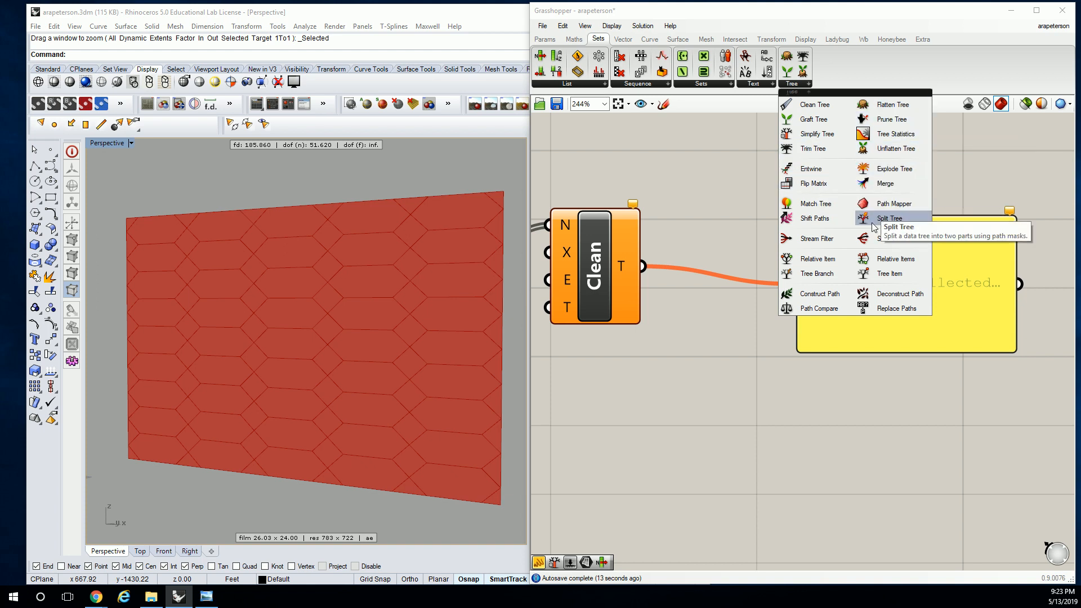
left_click(730, 204)
Delete the output panel and the Clean Tree component beside Sift Pattern
scroll(731, 204, "down", 3)
right_click_drag(734, 204, 922, 207)
left_click(1010, 245)
key("Delete")
left_click(849, 239)
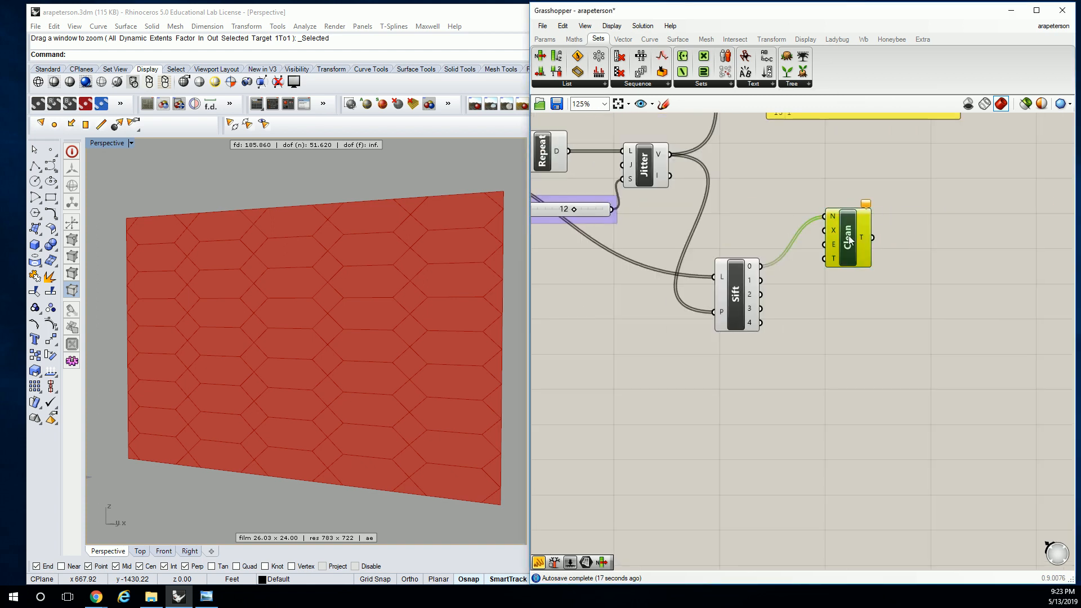
scroll(854, 214, "down", 1)
right_click_drag(806, 238, 796, 286)
scroll(836, 248, "up", 2)
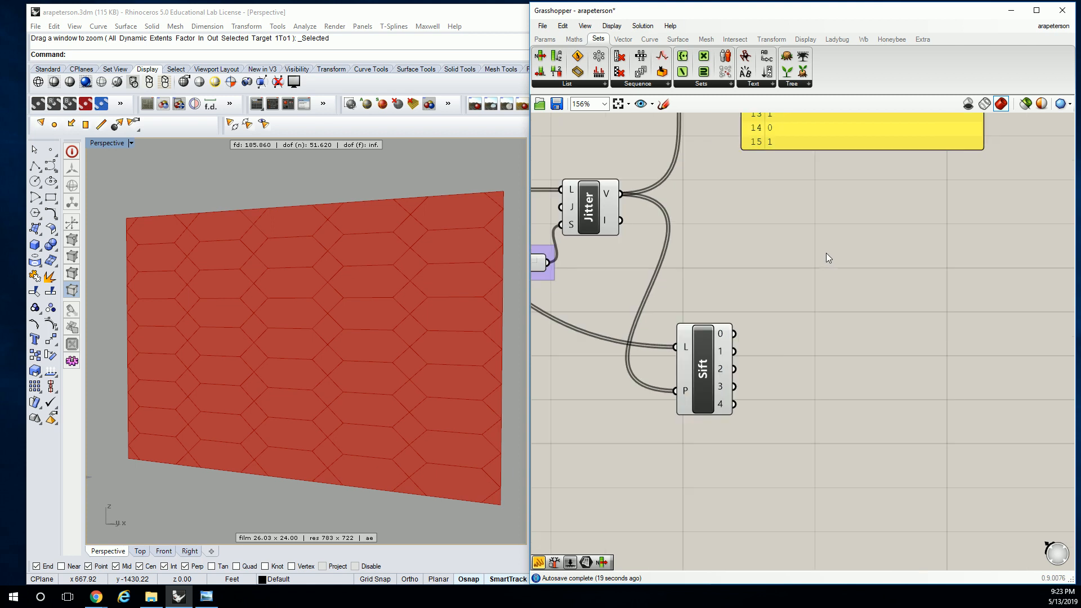
Add a Surface parameter beside Sift Pattern, preview output 0 through it, and replace that connection with output 1
right_click_drag(326, 276, 360, 284)
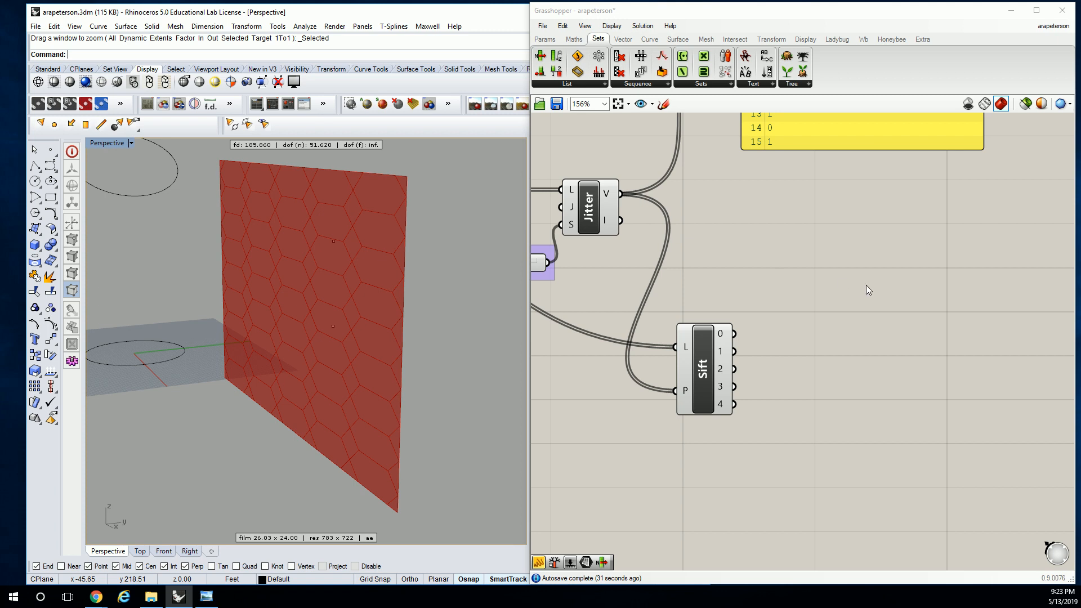
left_click(543, 44)
left_click(632, 73)
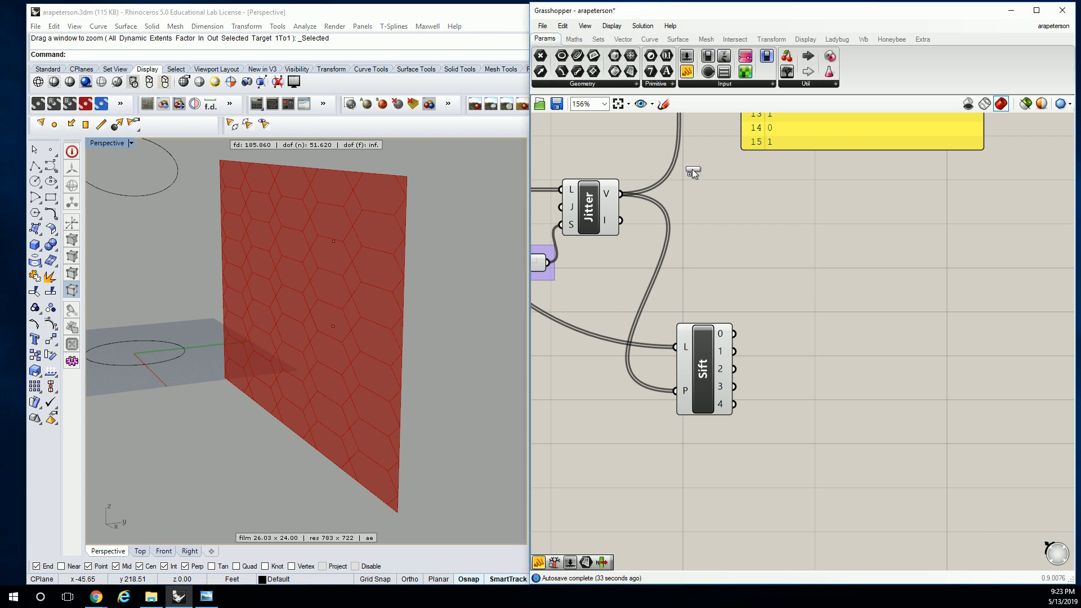
left_click(790, 302)
left_click_drag(736, 334, 766, 301)
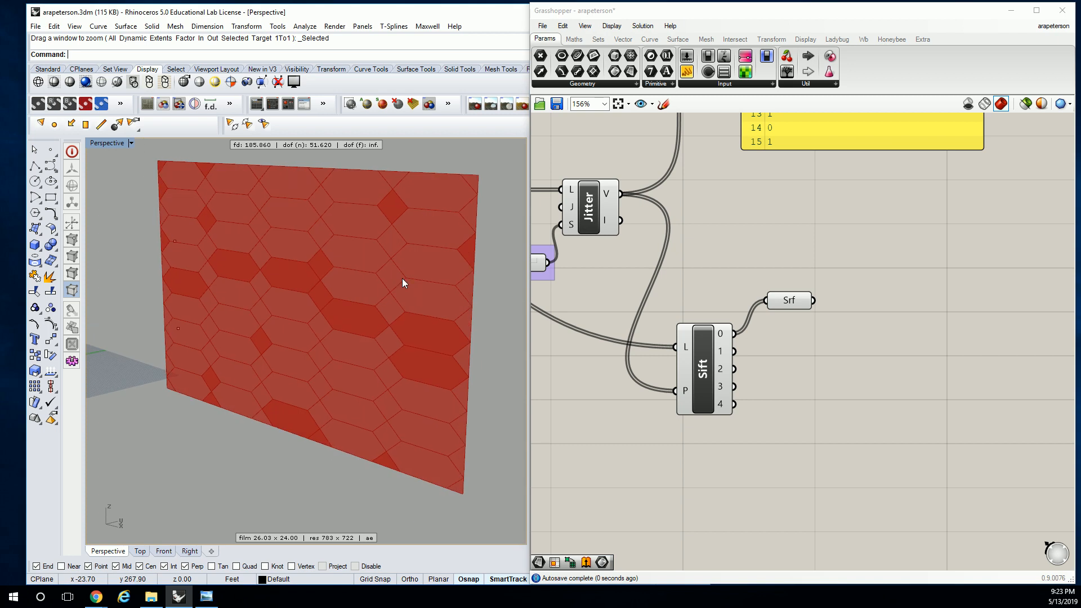
mouse_move(789, 302)
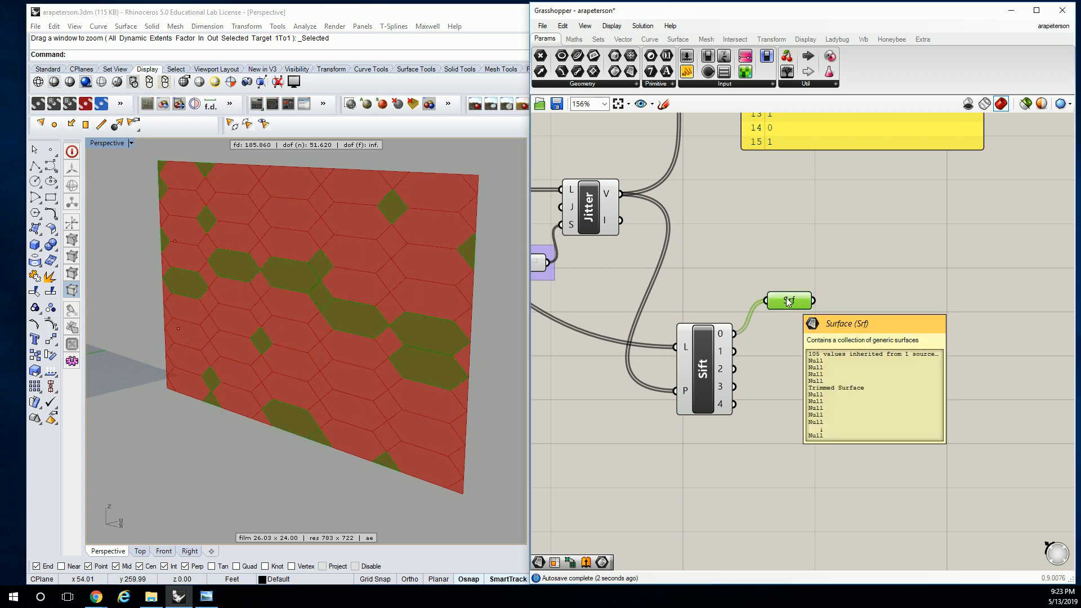
left_click_drag(736, 351, 766, 301)
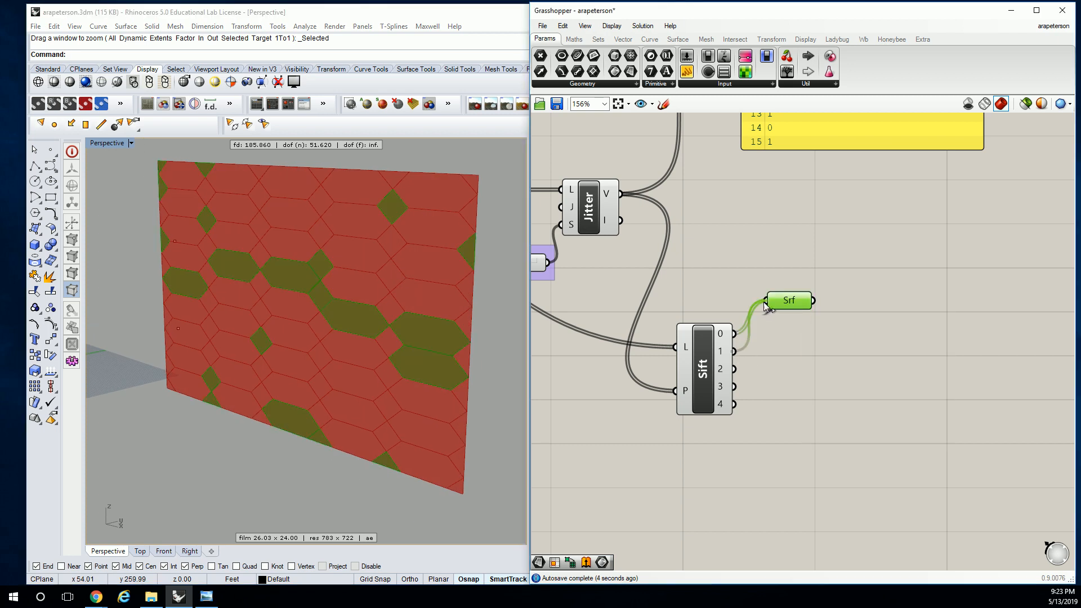
right_click_drag(360, 338, 309, 329)
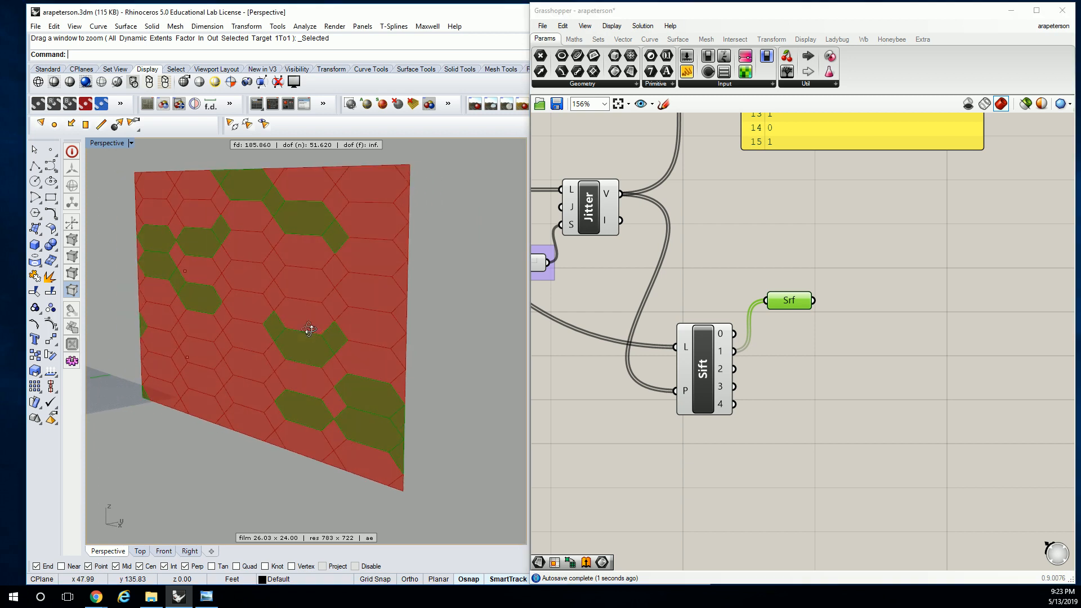
Bring the browser window with the hexagonal facade reference images into view, examine them, and move it off the canvas
left_click_drag(1080, 133, 860, 56)
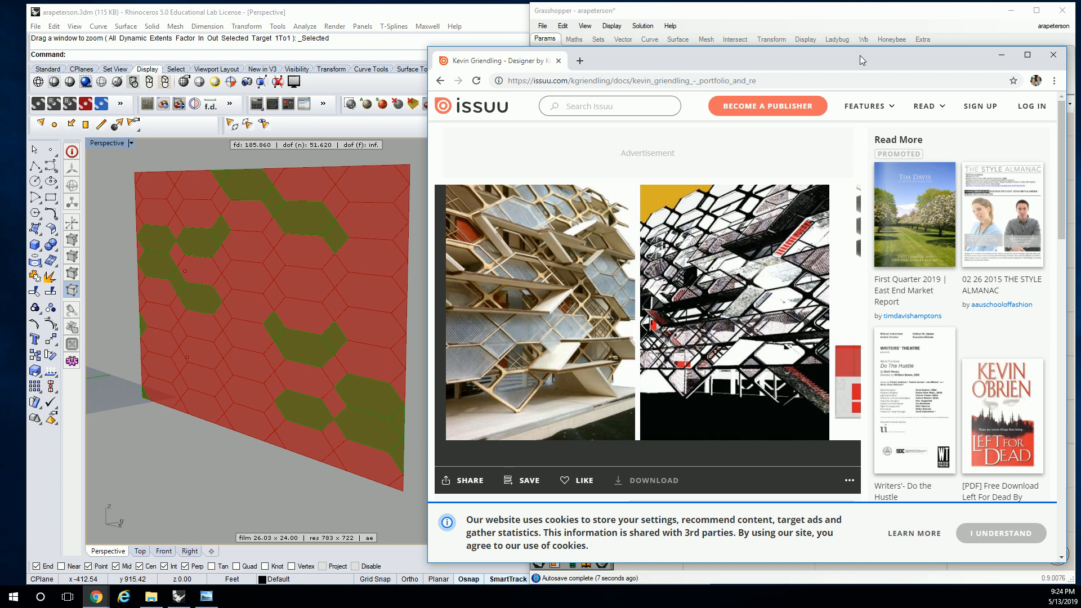
left_click_drag(860, 55, 1080, 57)
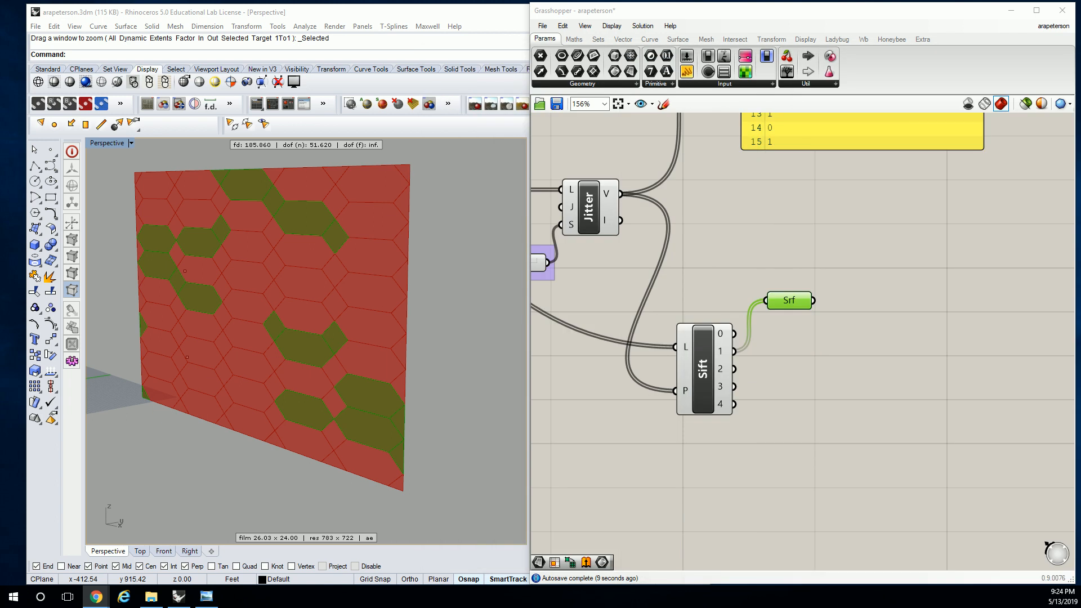
right_click(887, 226)
left_click(838, 211)
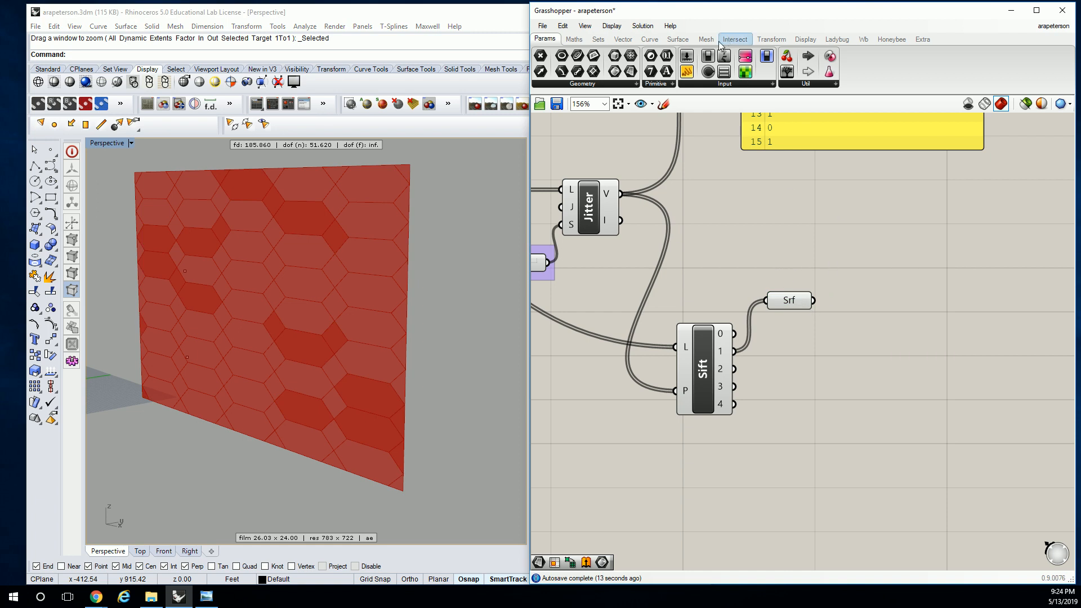
Add Move and Unit Y components, connecting Unit Y's V output to Move's T input and the Surface parameter to Move's G input
left_click(771, 39)
left_click(673, 85)
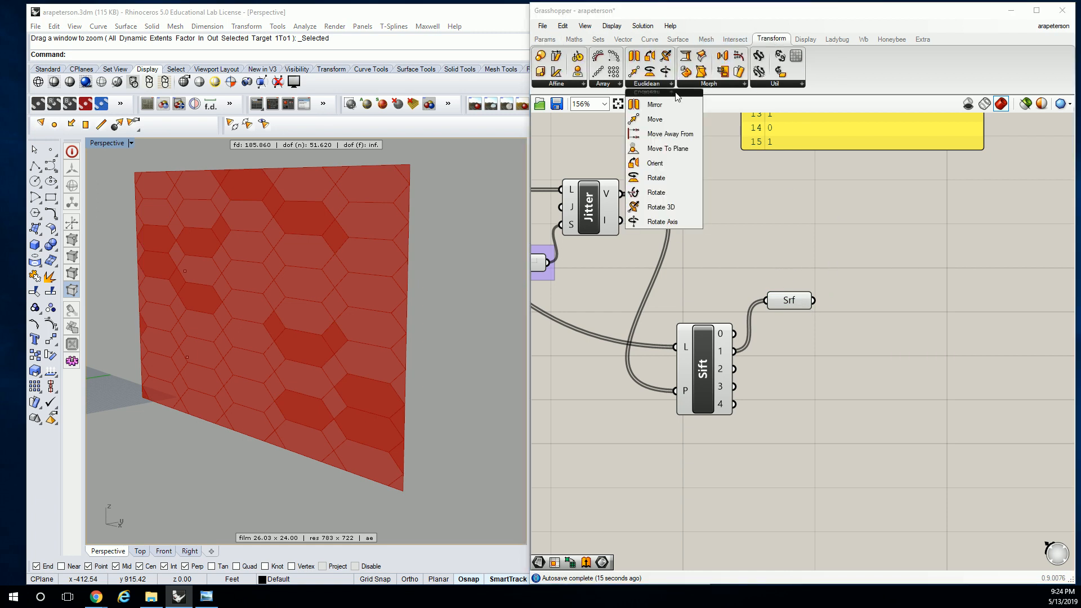
left_click_drag(655, 119, 926, 349)
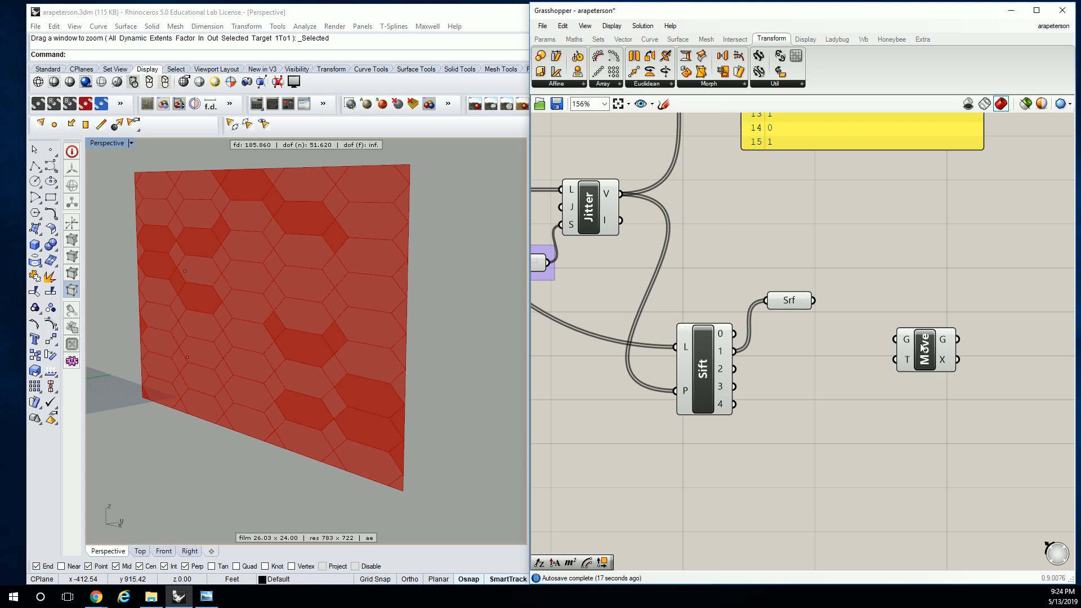
left_click(625, 39)
left_click(765, 84)
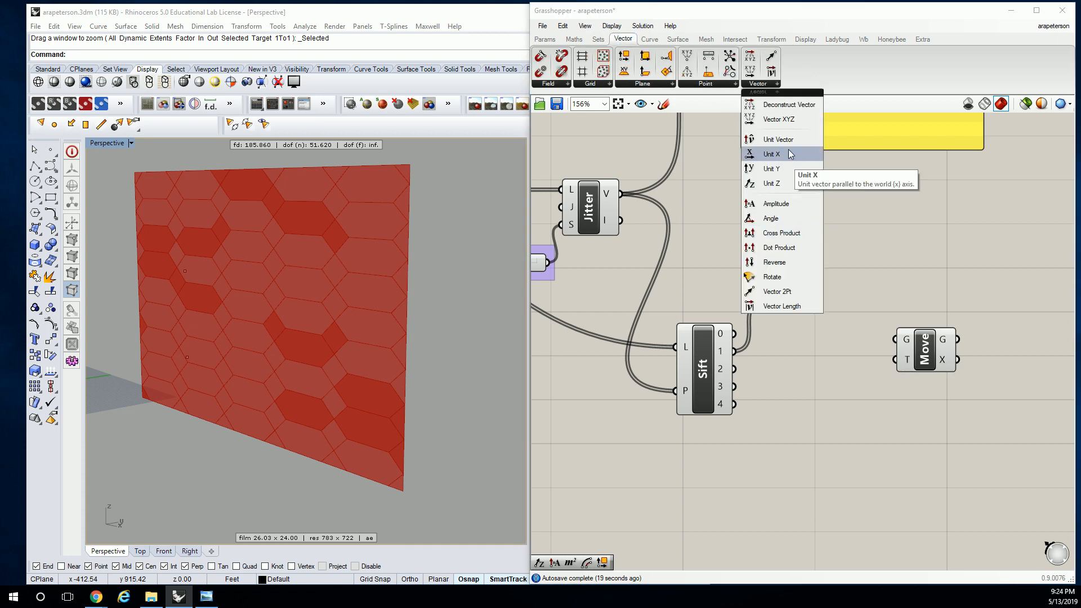
left_click_drag(781, 161, 896, 361)
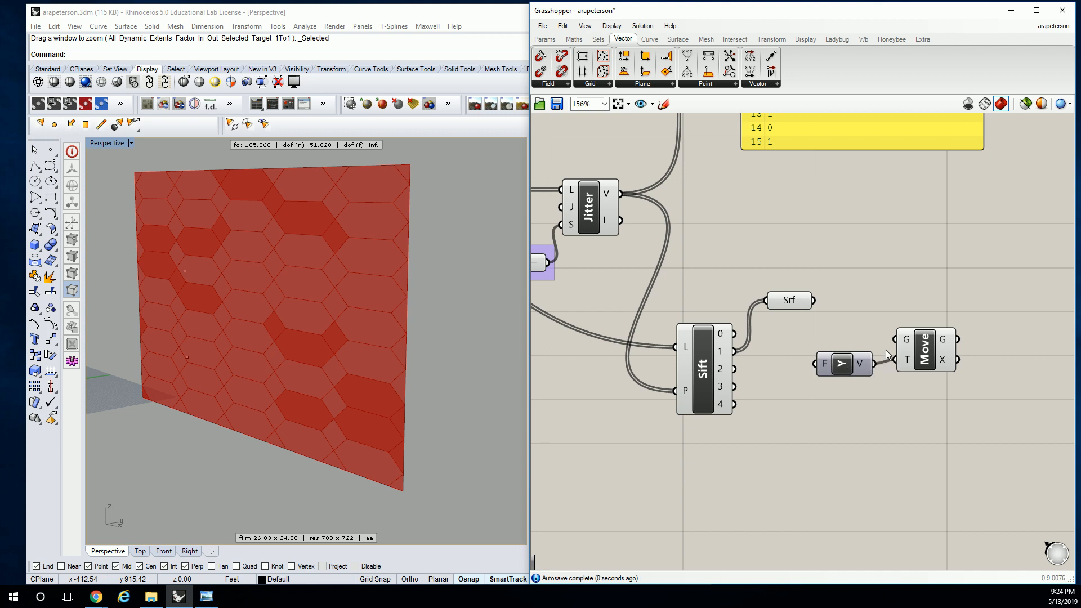
left_click_drag(820, 304, 988, 365)
Create an integer number slider ranging from 0 to 15 and connect it to Unit Y's F input
double_click(812, 368)
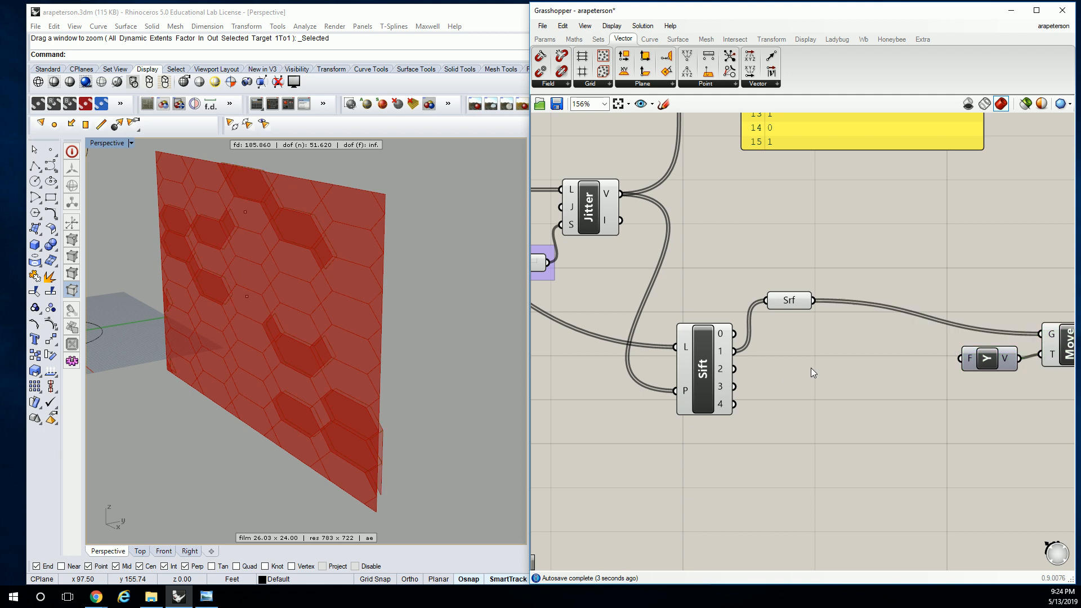
type("0")
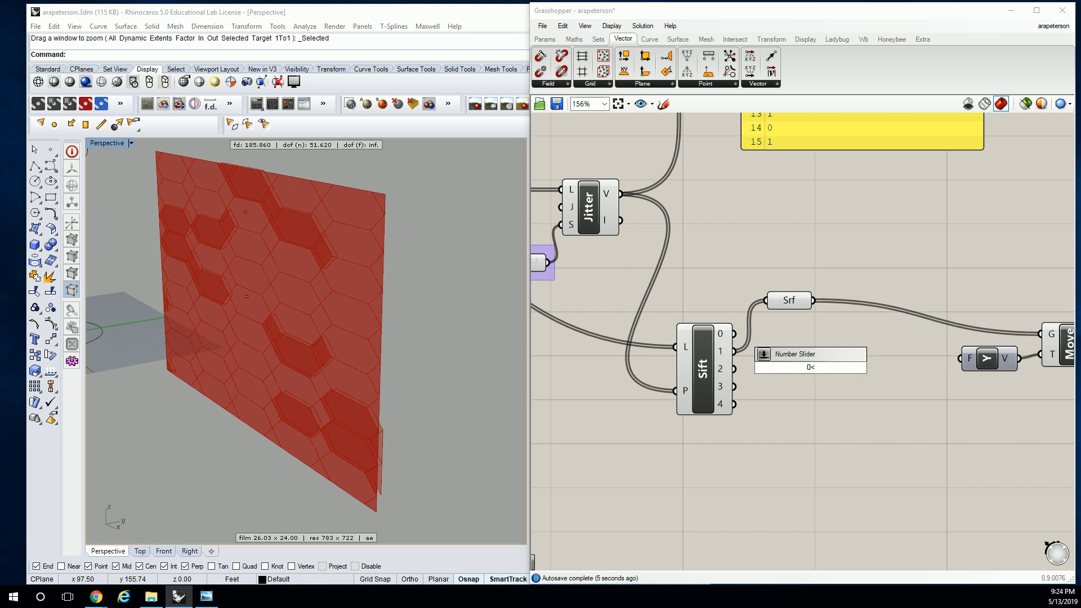
type("<15")
key("Return")
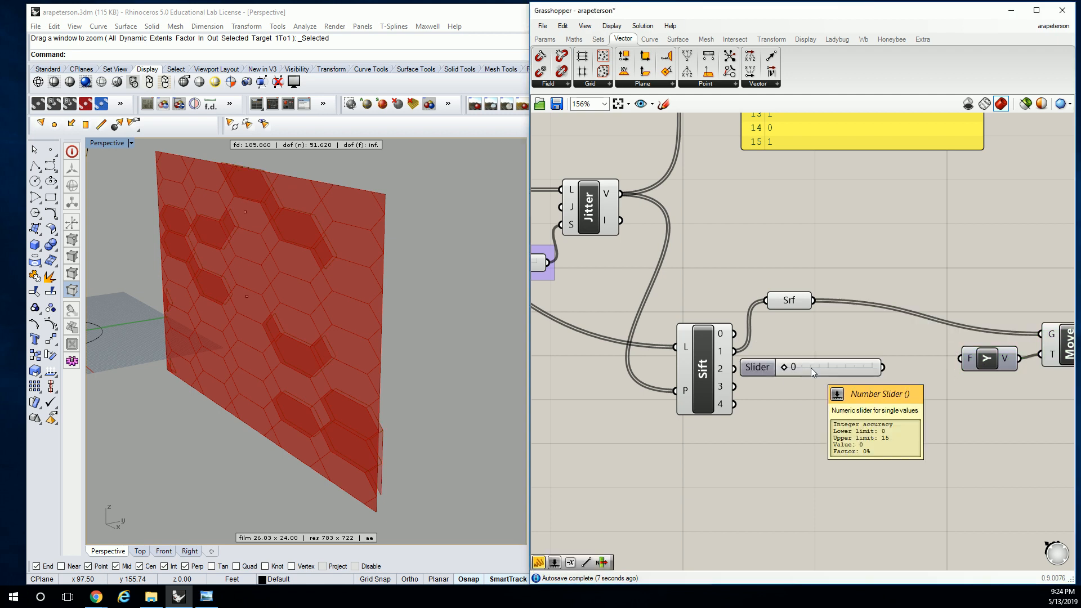
left_click_drag(883, 368, 960, 359)
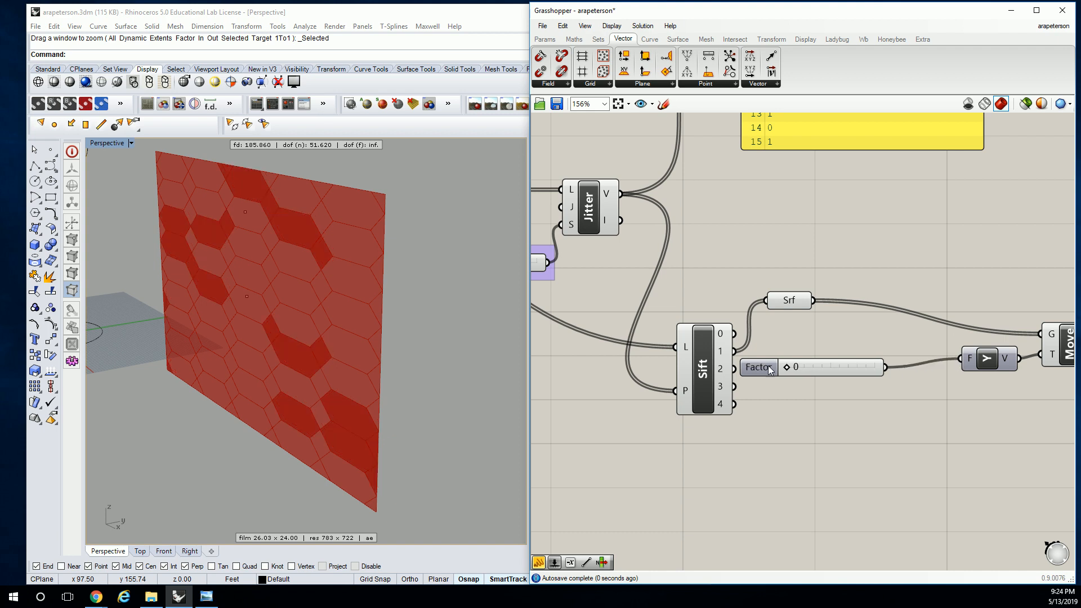
Set the Factor slider to 7 and line up Unit Y beside it
left_click_drag(788, 367, 849, 369)
left_click_drag(835, 370, 829, 369)
mouse_move(451, 309)
right_mouse_down()
mouse_move(293, 280)
mouse_move(229, 343)
mouse_move(442, 324)
right_mouse_up()
right_click_drag(1006, 352, 848, 352)
left_click_drag(849, 352, 796, 361)
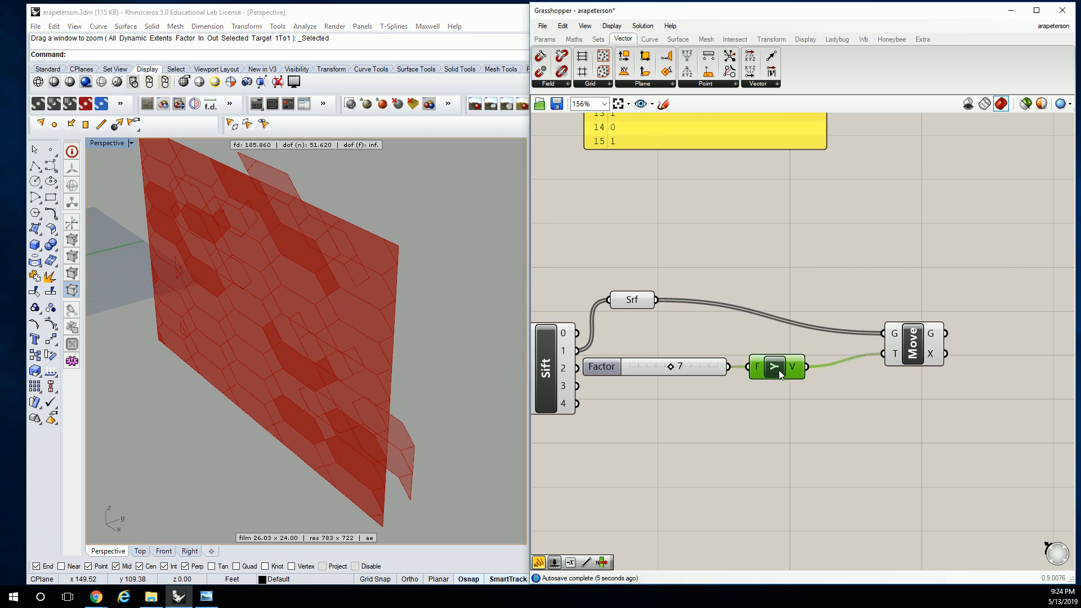
Insert a Negative component between the slider and Unit Y, wiring the slider to x and y to Unit Y's F input
left_click(576, 41)
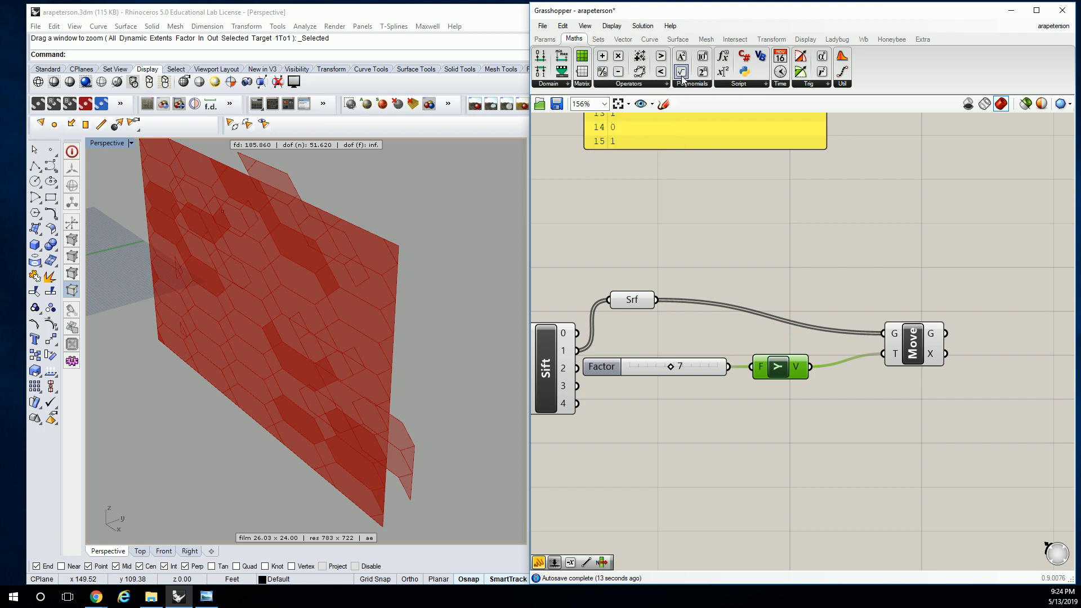
left_click(647, 83)
left_click_drag(711, 119, 743, 362)
left_click_drag(775, 366, 775, 378)
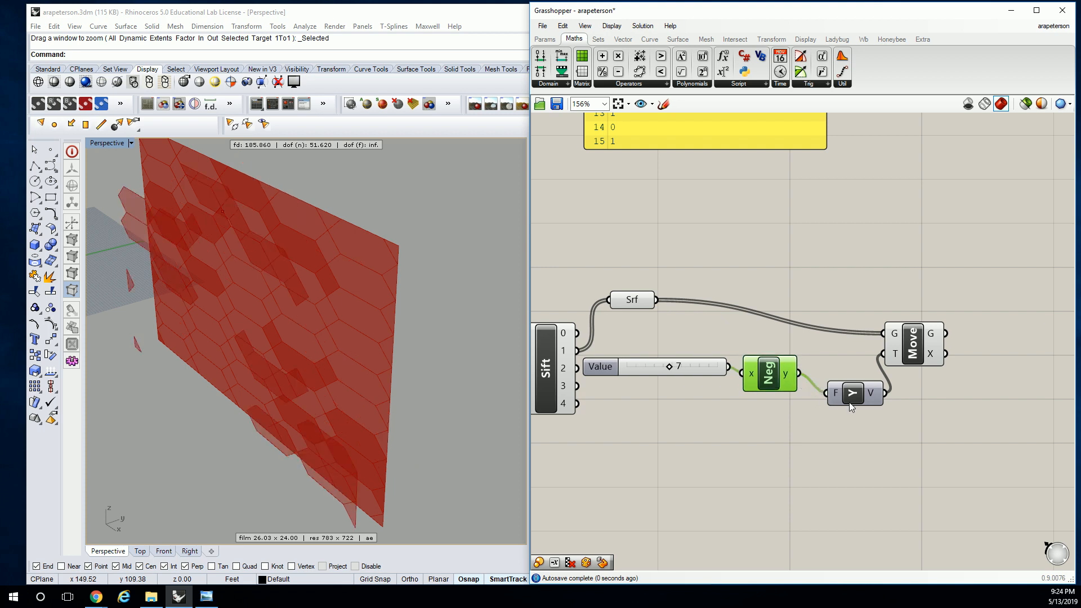
Arrange Unit Y beside Negative, shift the Move component farther right, and inspect the offset panels from several angles
left_click_drag(849, 400, 838, 384)
left_click_drag(917, 348, 955, 347)
right_click_drag(307, 333, 318, 299)
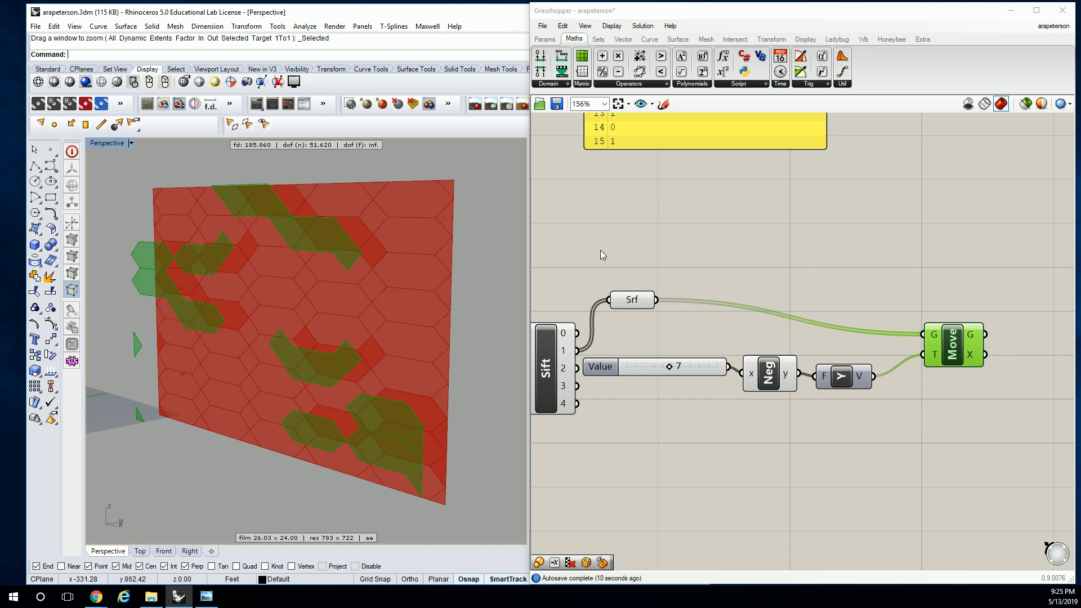
right_click_drag(440, 261, 360, 317)
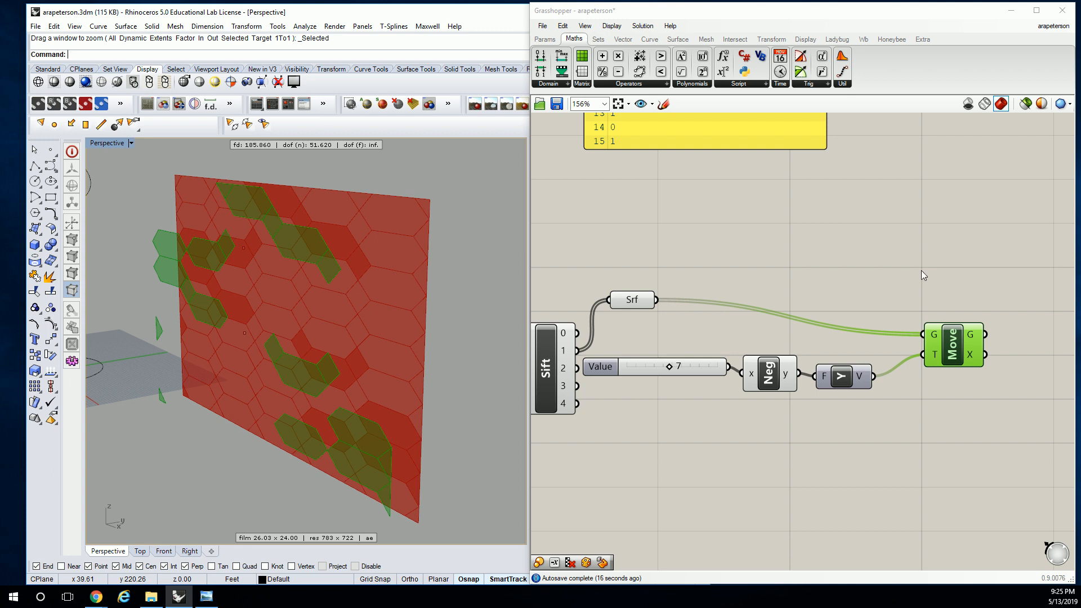
Add a Deconstruct Brep component above Move and connect the Srf parameter to its B input
scroll(986, 337, "down", 2)
scroll(986, 323, "up", 2)
scroll(862, 300, "down", 2)
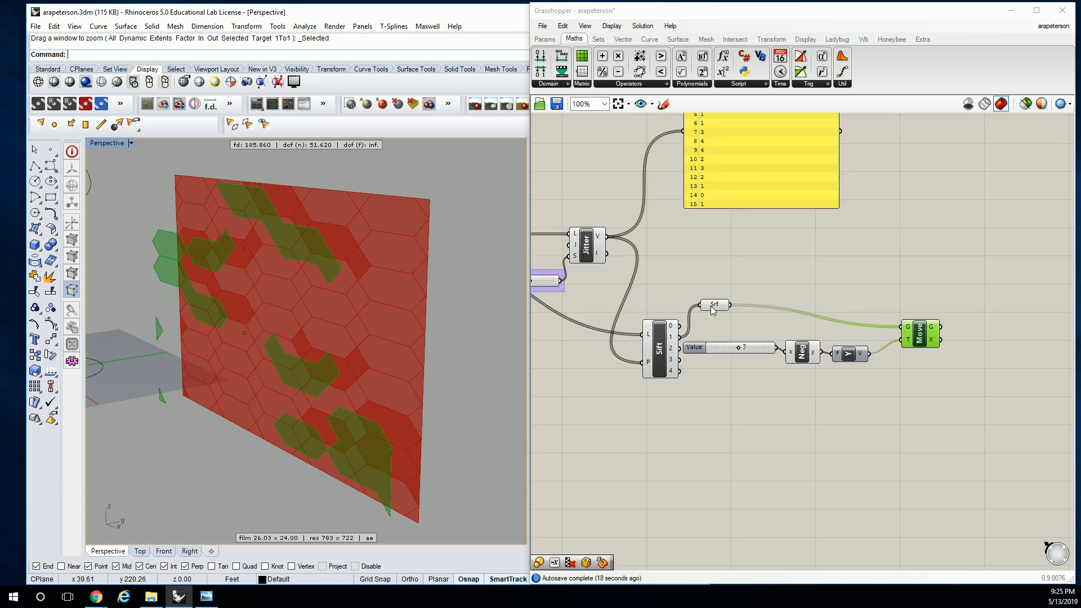
left_click(712, 305)
left_click(917, 333)
left_click(874, 275)
left_click(650, 40)
left_click(678, 38)
left_click(839, 274)
left_click_drag(731, 305, 943, 249)
right_click_drag(944, 250, 780, 258)
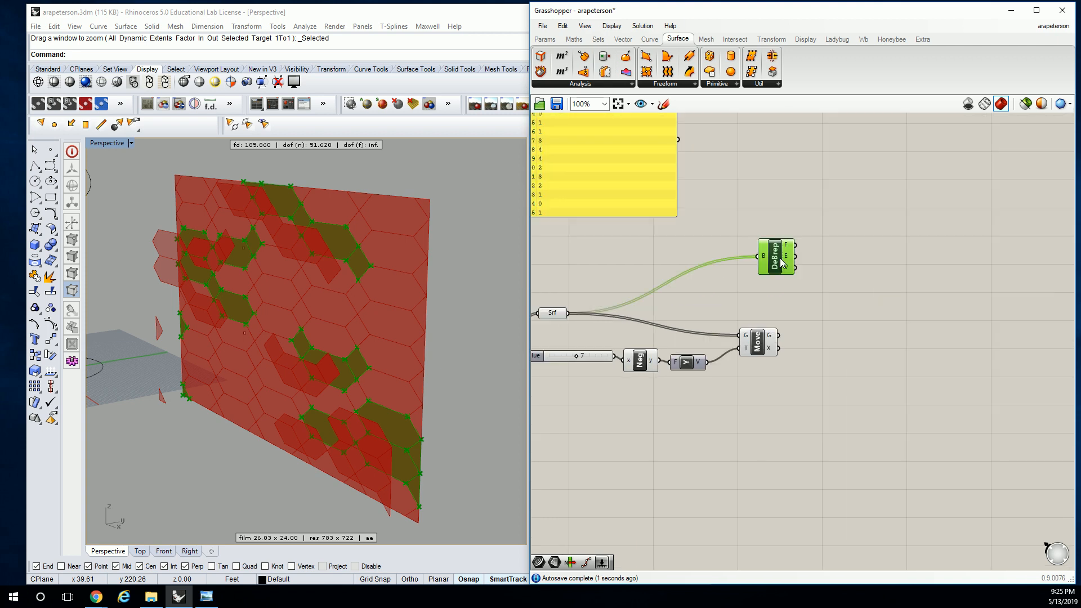
Duplicate Deconstruct Brep beside Move and connect Move's G output to the copy's B input
left_click_drag(780, 258, 821, 325, "alt")
left_click(786, 337)
left_click(805, 245)
right_click_drag(437, 210, 376, 235)
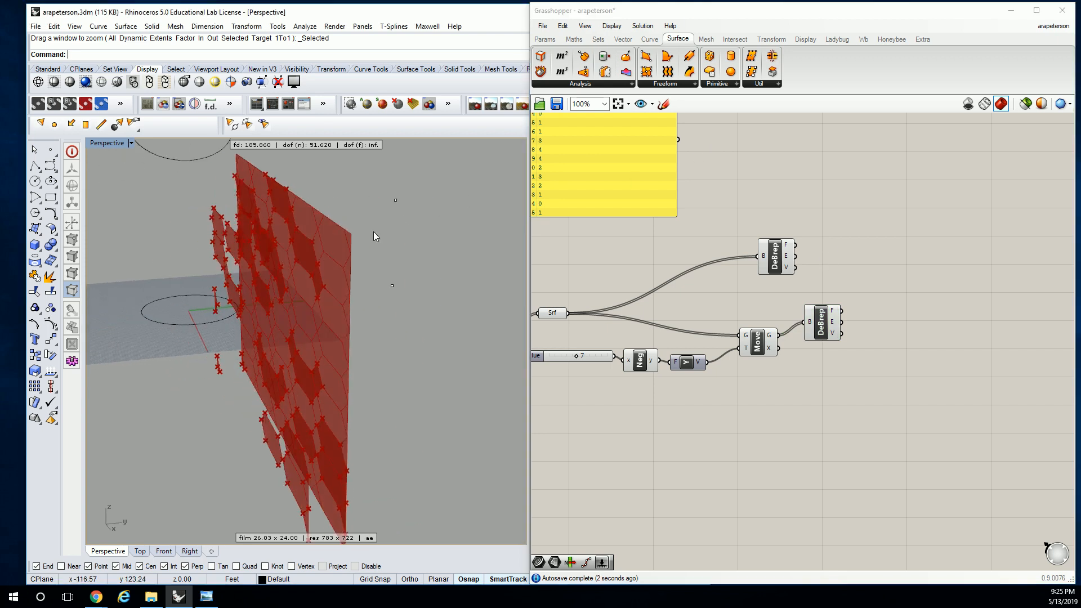
Try to loft between the original and offset panels by wiring both Deconstruct Brep E outputs to a Loft component
left_click(669, 84)
left_click(667, 140)
left_click(904, 289)
left_click_drag(795, 256, 893, 286)
left_click_drag(841, 322, 885, 290, "shift")
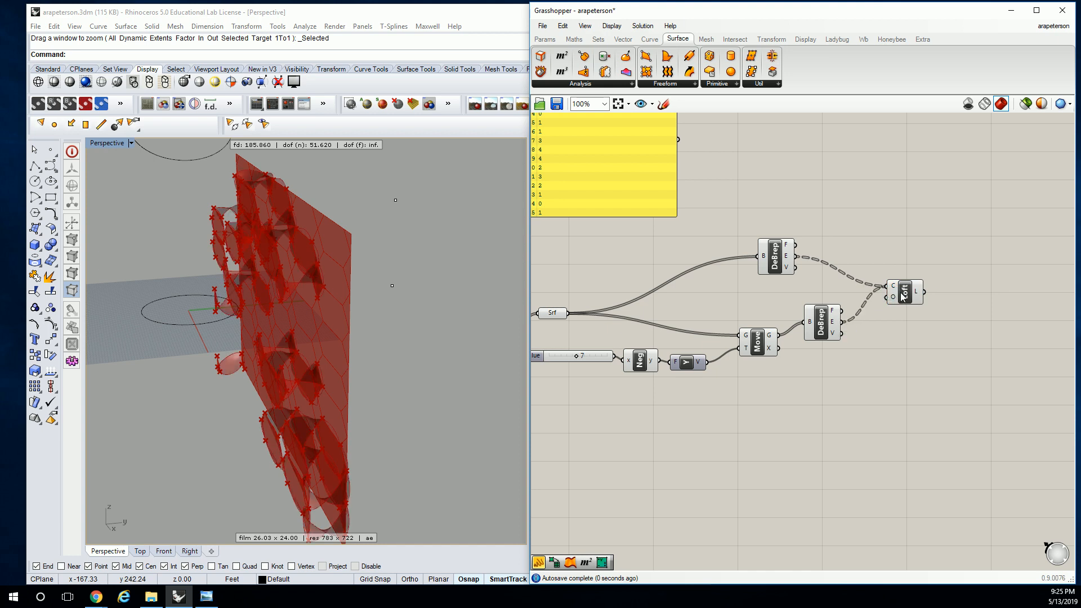
right_click_drag(394, 265, 402, 291)
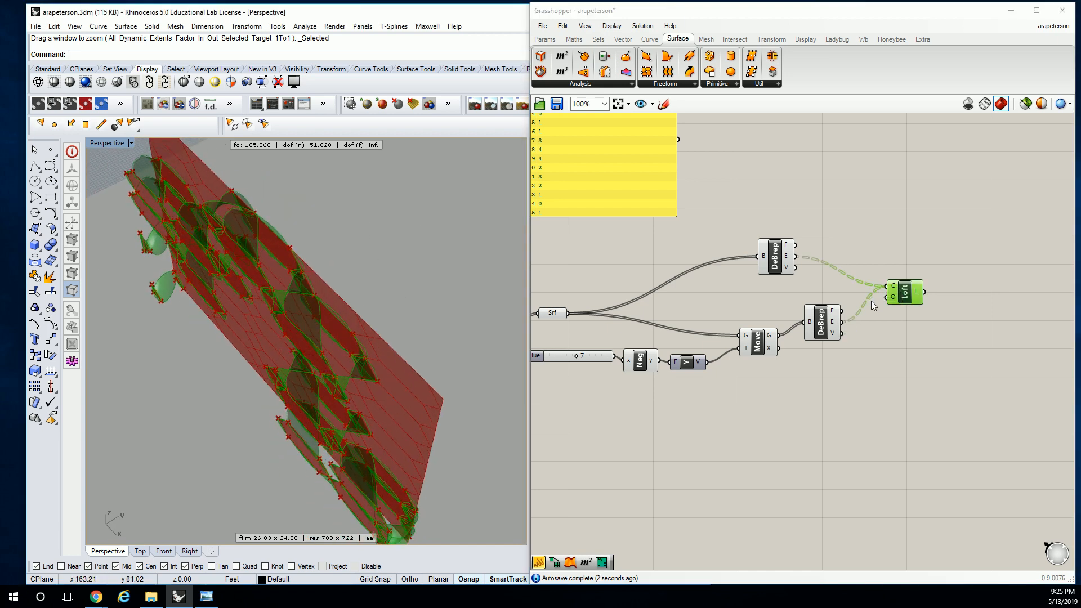
Try adding a Flip Curve component and connecting the offset panels' E output to its C input
scroll(870, 300, "up", 3)
left_click(852, 213)
double_click(853, 213)
type("flip")
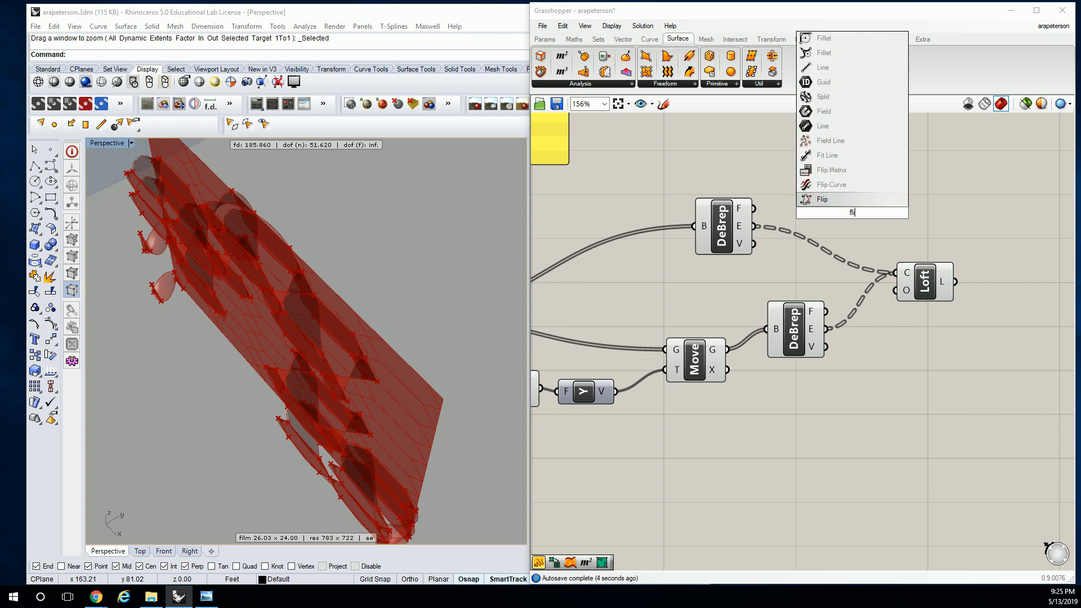
left_click(831, 184)
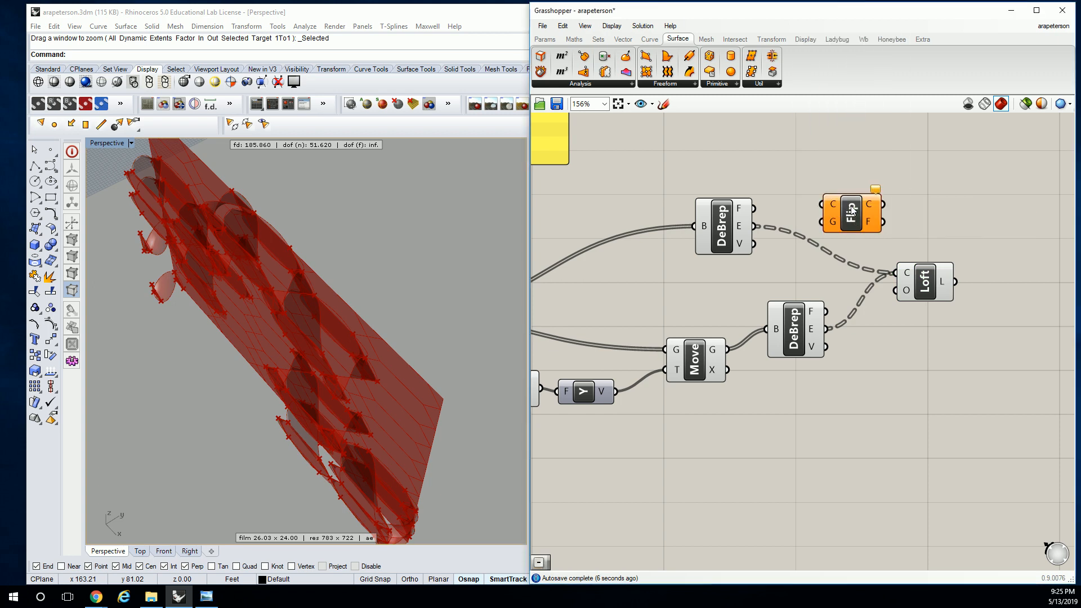
left_click_drag(827, 330, 825, 210)
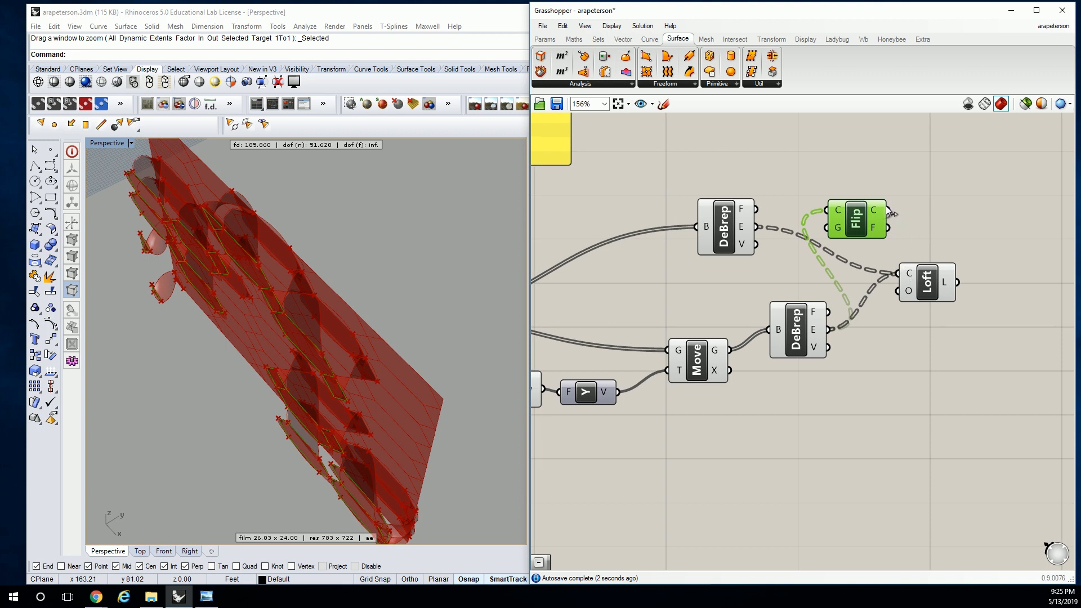
Try feeding the Loft's C input with the original panels' edges and the flipped offset edges, and inspect the lofted facade
left_click_drag(754, 226, 899, 274)
left_click_drag(888, 210, 911, 280)
key("ctrl+z")
left_click_drag(888, 210, 906, 271, "shift")
right_click_drag(342, 446, 316, 308)
scroll(233, 260, "up", 6)
right_click_drag(316, 249, 312, 224)
scroll(312, 225, "down", 8)
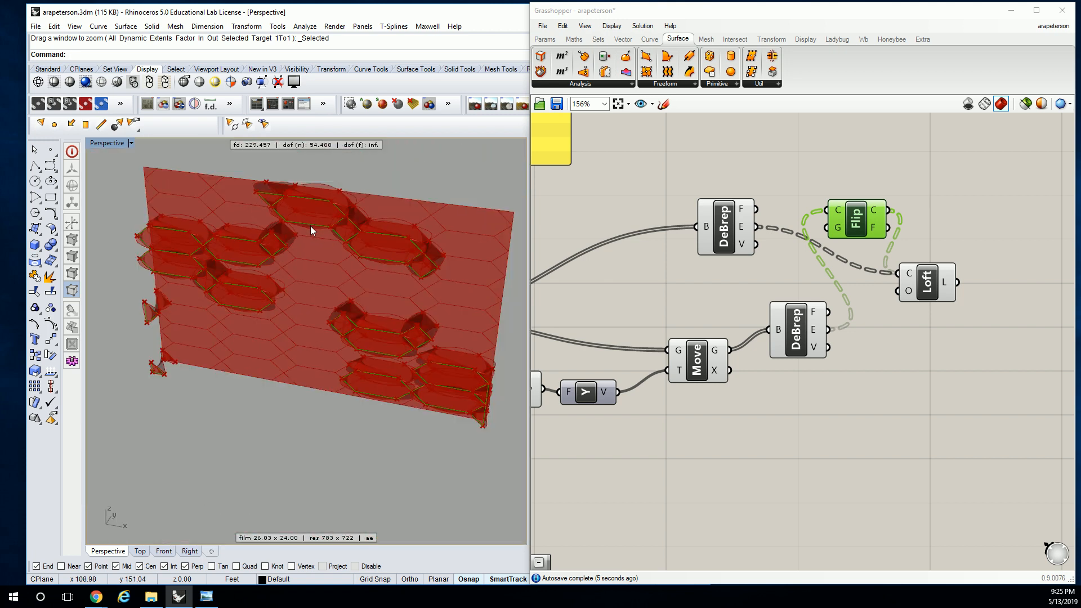
Undo the Flip Curve component and its wiring to the Loft
left_click(928, 186)
key("ctrl+z")
key("ctrl+z")
key("ctrl+z")
key("ctrl+z")
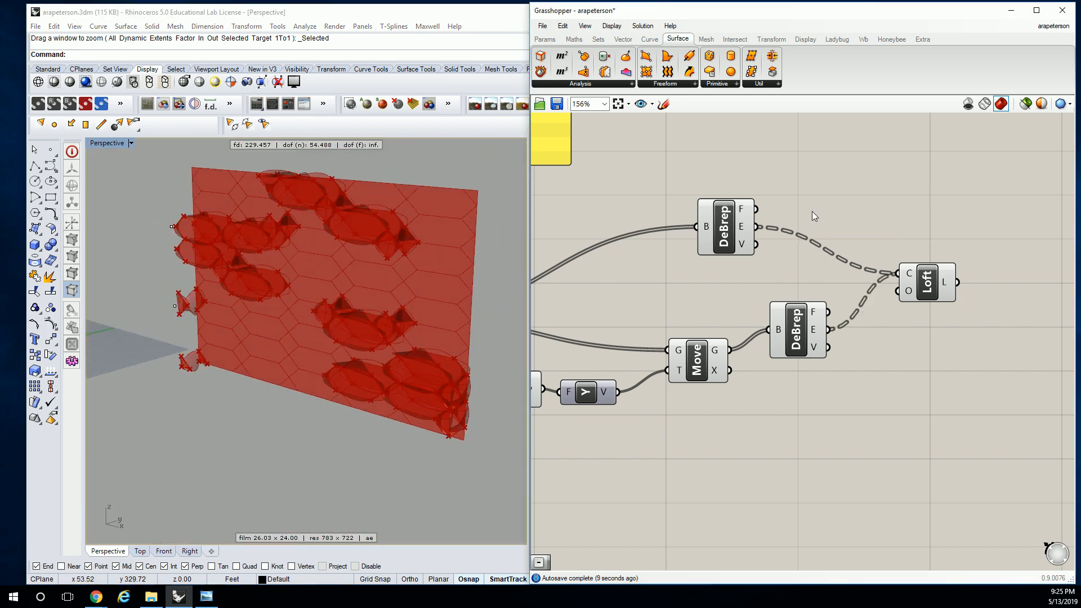
Delete the Loft component and inspect the original and offset panels in perspective
left_click(926, 290)
key("Delete")
right_click_drag(463, 257, 274, 273)
right_click_drag(319, 308, 356, 279)
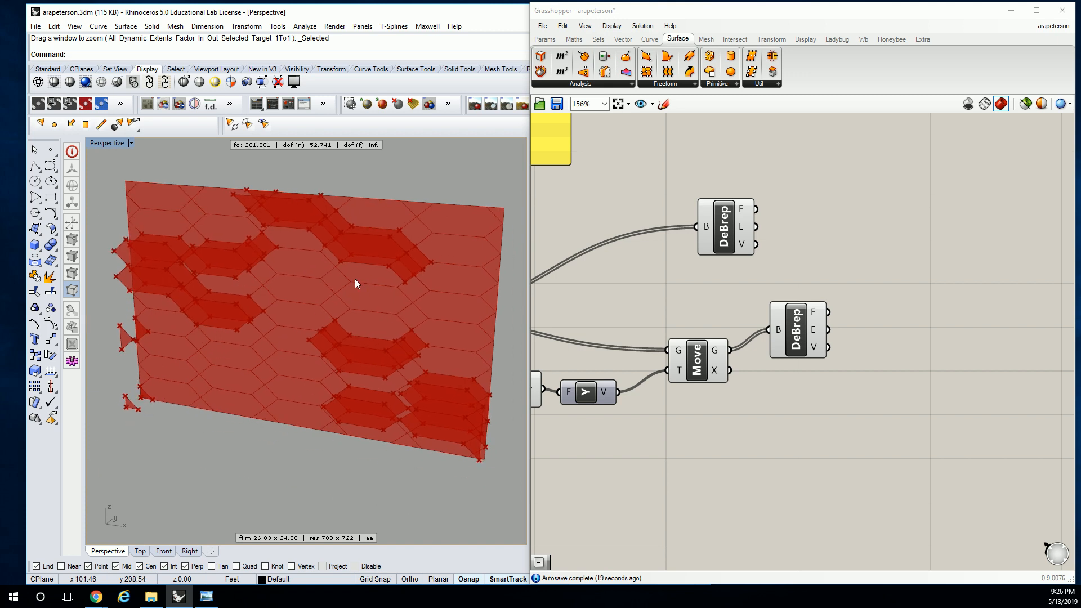
Look back through the definition's line and curve evaluation groups and earlier components, and examine the whole facade in perspective
scroll(427, 271, "down", 3)
scroll(845, 259, "down", 4)
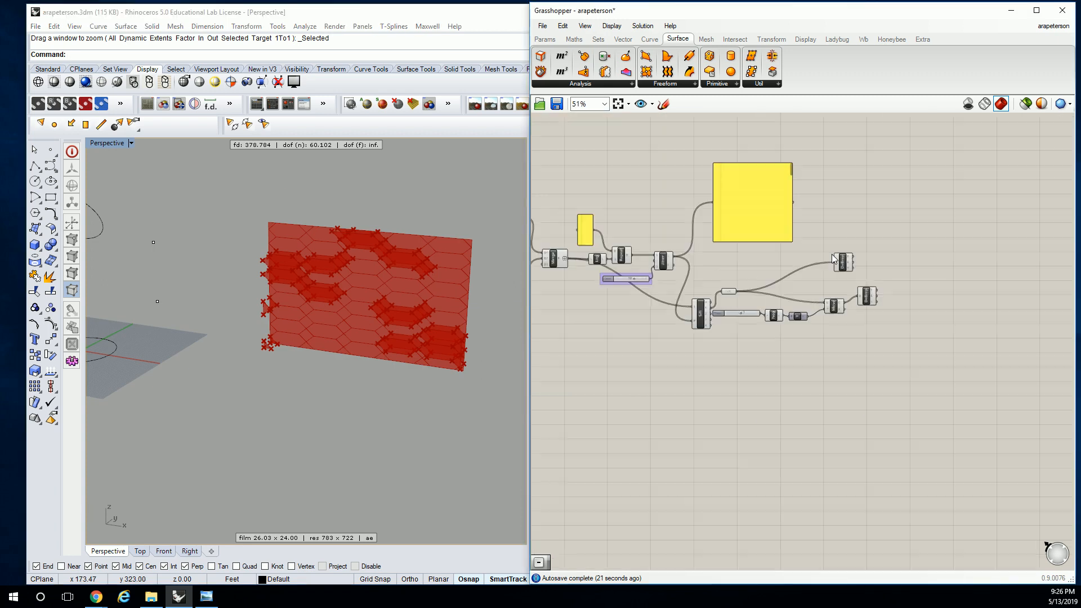
scroll(845, 259, "up", 4)
right_click_drag(884, 250, 861, 241)
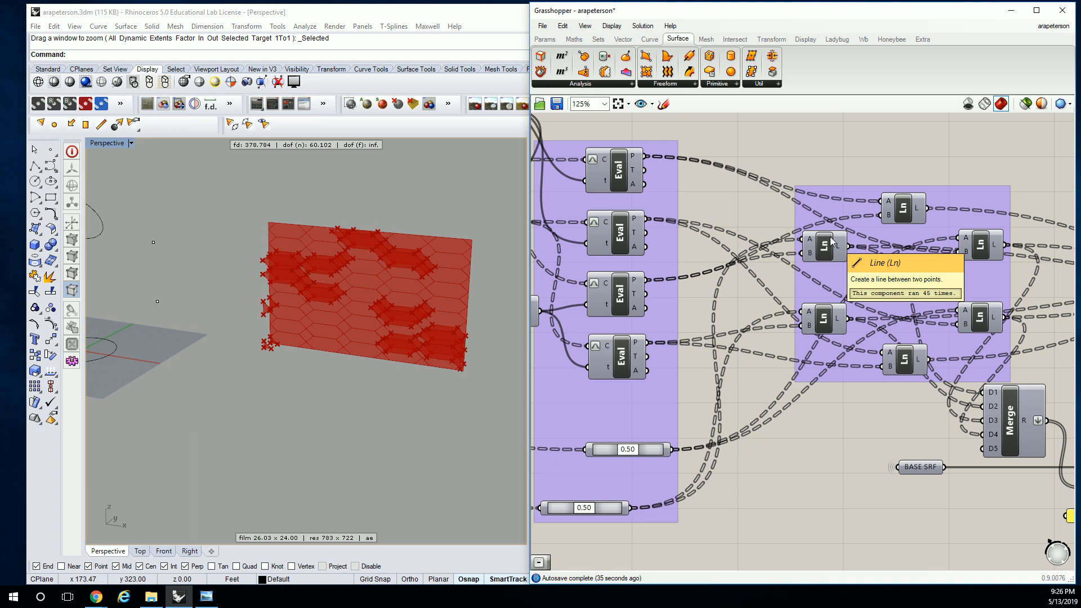
scroll(873, 219, "down", 5)
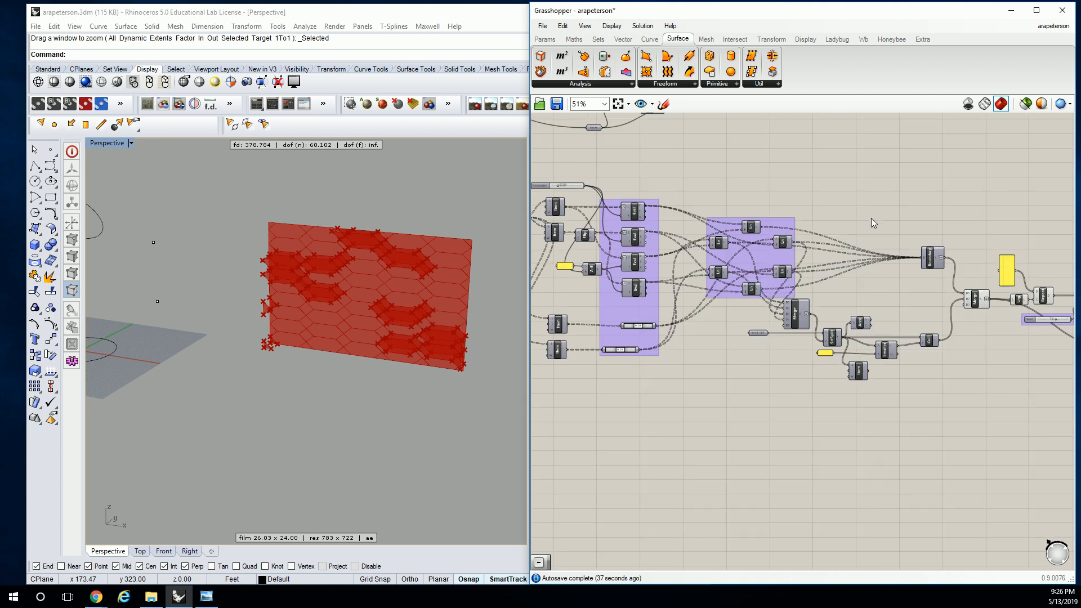
scroll(758, 237, "down", 3)
left_click_drag(1060, 201, 566, 330)
right_click_drag(665, 225, 778, 440)
scroll(780, 338, "down", 1)
right_click_drag(732, 162, 709, 242)
scroll(708, 237, "up", 3)
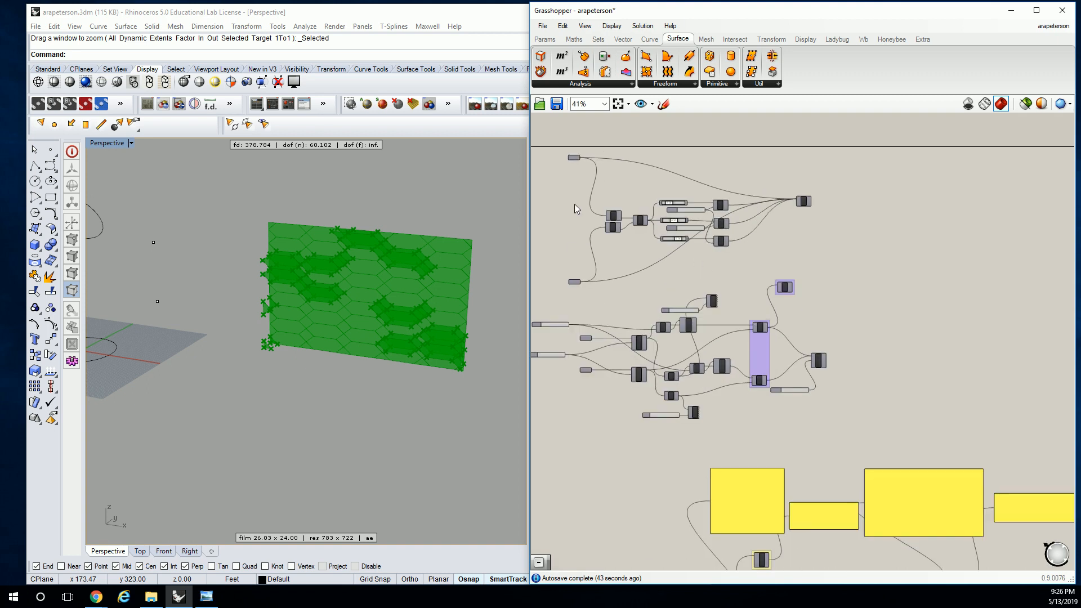
right_click_drag(414, 207, 366, 227, "shift")
scroll(369, 240, "up", 9)
scroll(374, 266, "down", 3)
right_click_drag(374, 266, 392, 238, "shift")
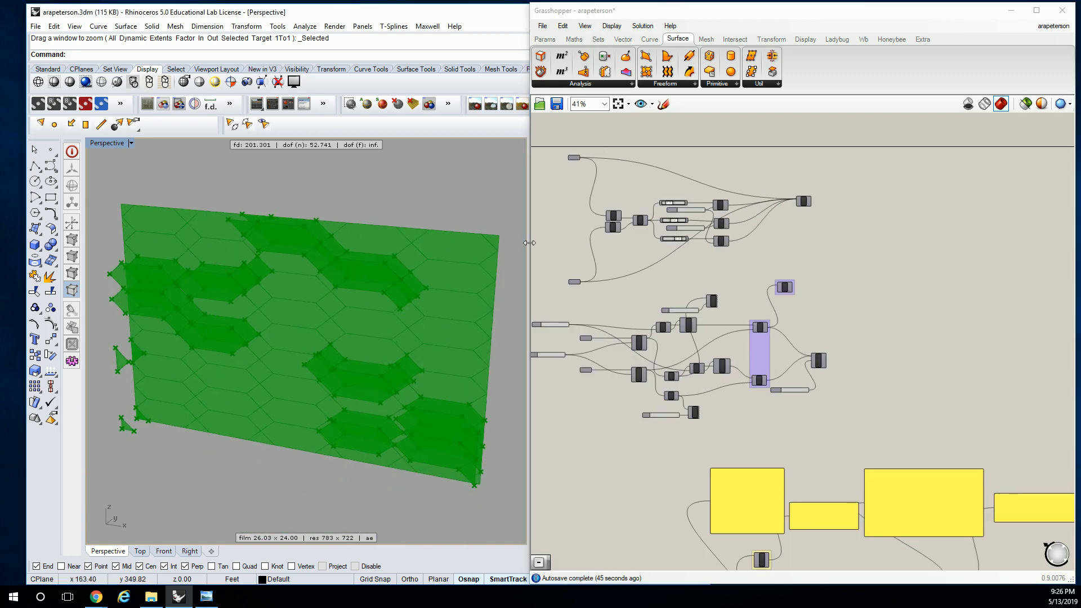
Widen the Grasshopper window and examine the SubSrf, Deconstruct Brep and List Item components at the start of the panel definition
left_click_drag(528, 244, 419, 233)
scroll(728, 316, "down", 2)
right_click_drag(727, 316, 785, 223)
right_click_drag(900, 467, 755, 286)
left_click(809, 328)
right_click_drag(822, 363, 777, 326)
scroll(561, 269, "up", 4)
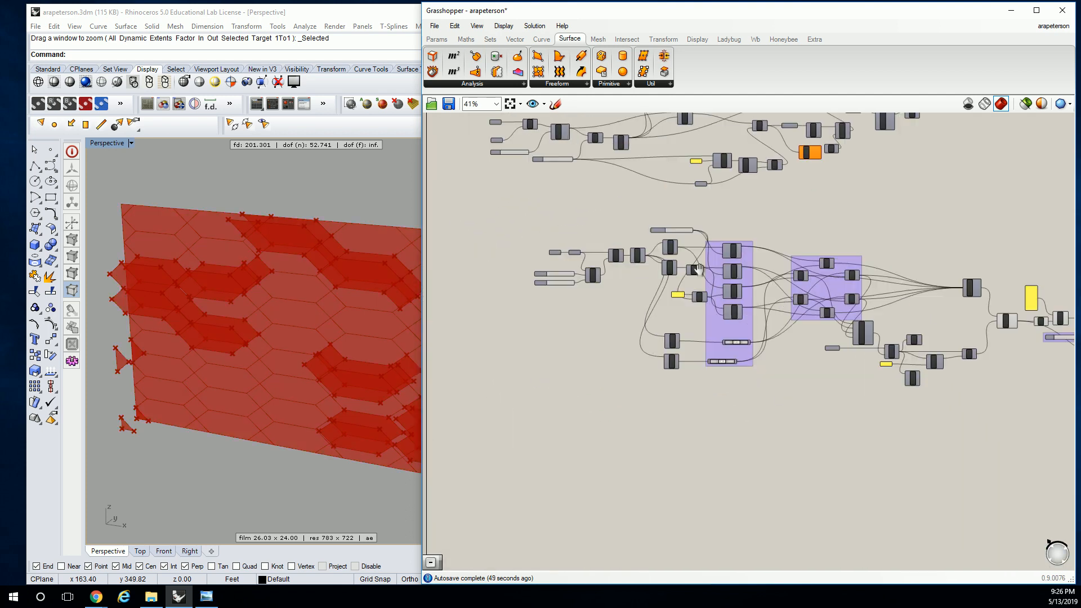
right_click_drag(534, 298, 727, 270)
scroll(727, 270, "up", 2)
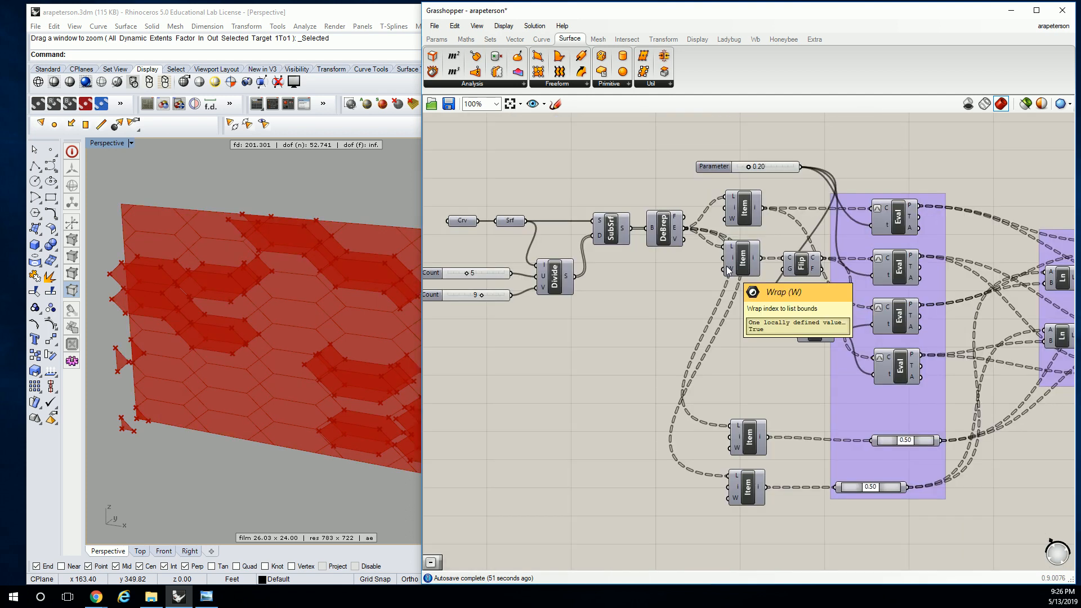